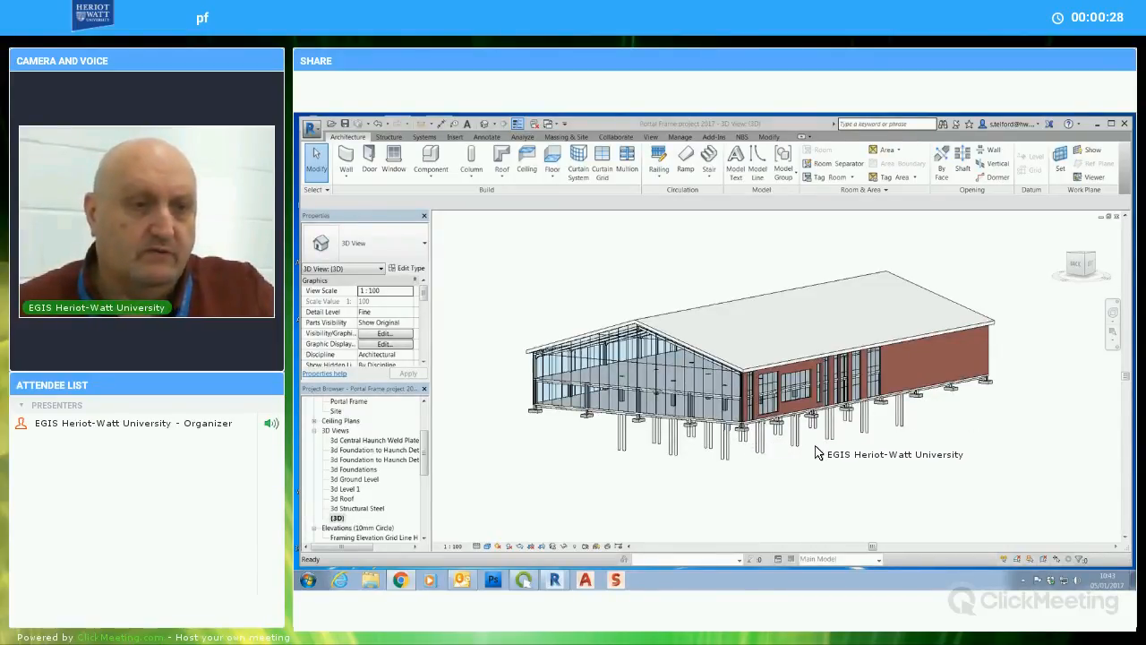
middle_click_drag(826, 455, 922, 385, "shift")
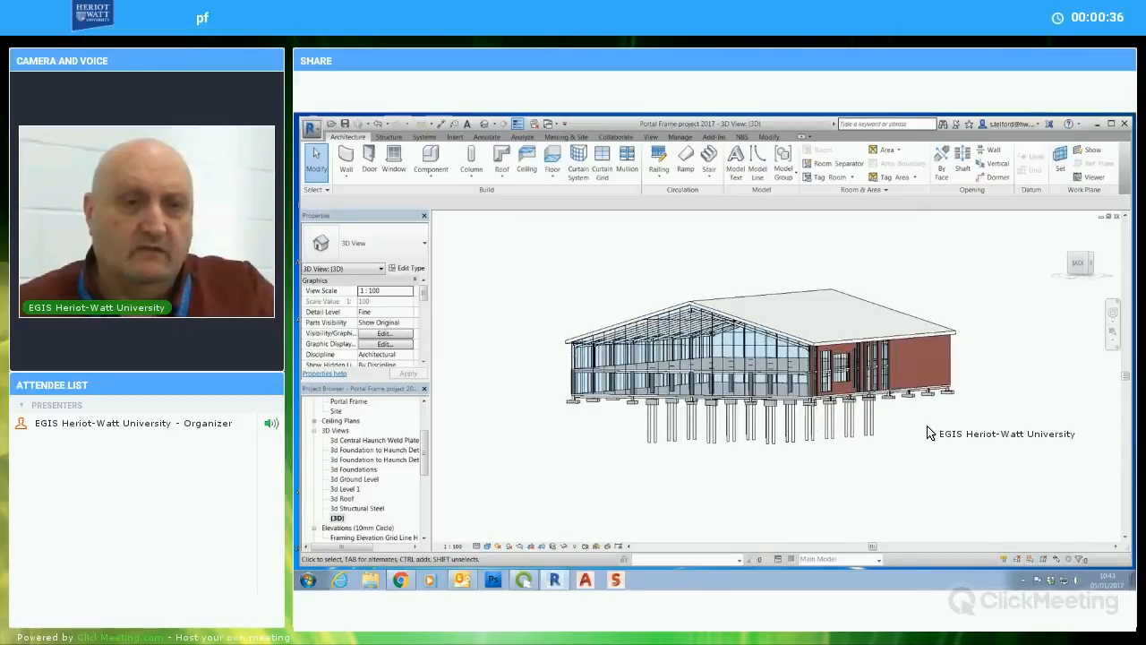
middle_click_drag(929, 433, 929, 408, "shift")
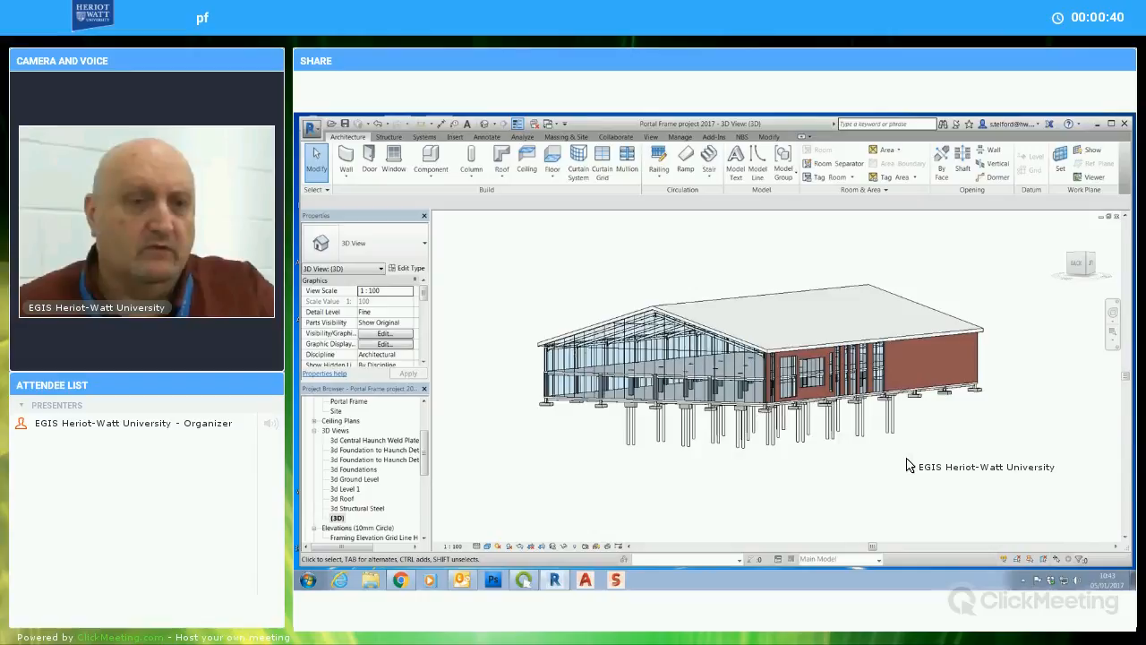
middle_click_drag(907, 466, 895, 395, "shift")
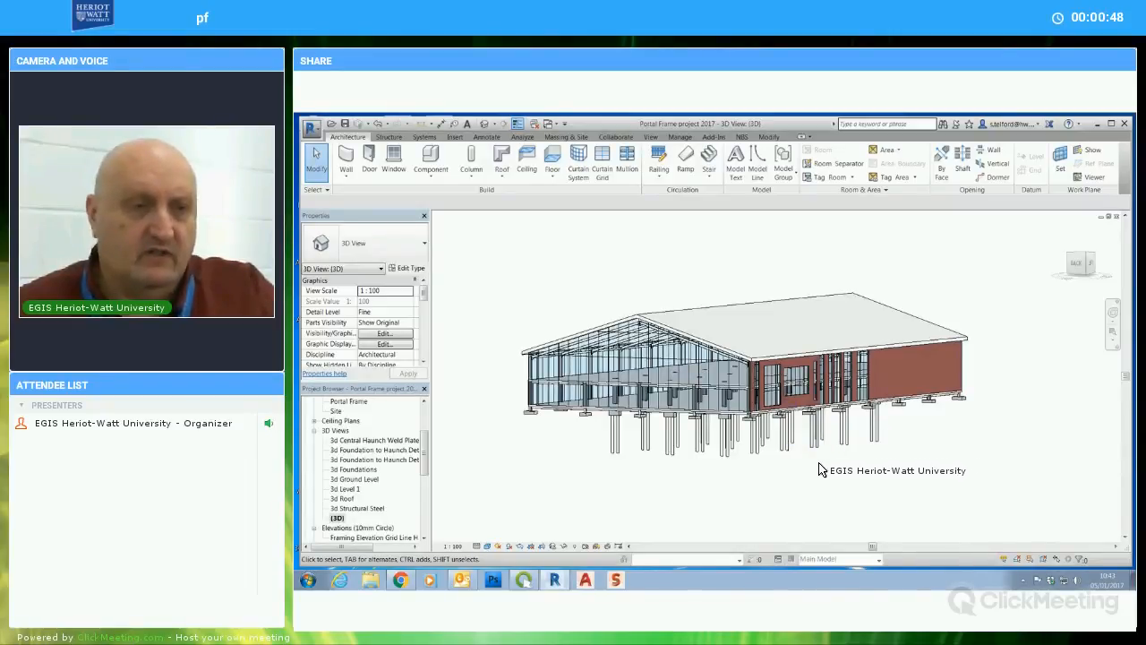
mouse_move(824, 473)
middle_mouse_down("shift")
mouse_move(817, 461)
mouse_move(862, 392)
mouse_move(862, 438)
mouse_move(877, 461)
middle_mouse_up("shift")
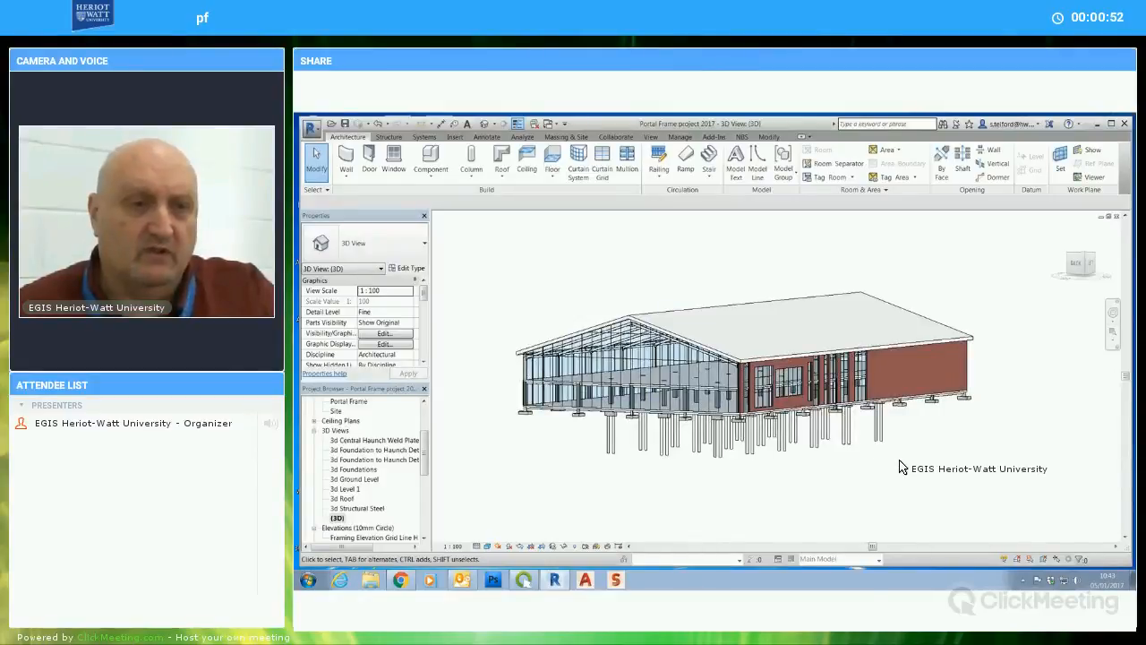
scroll(901, 460, "up", 1)
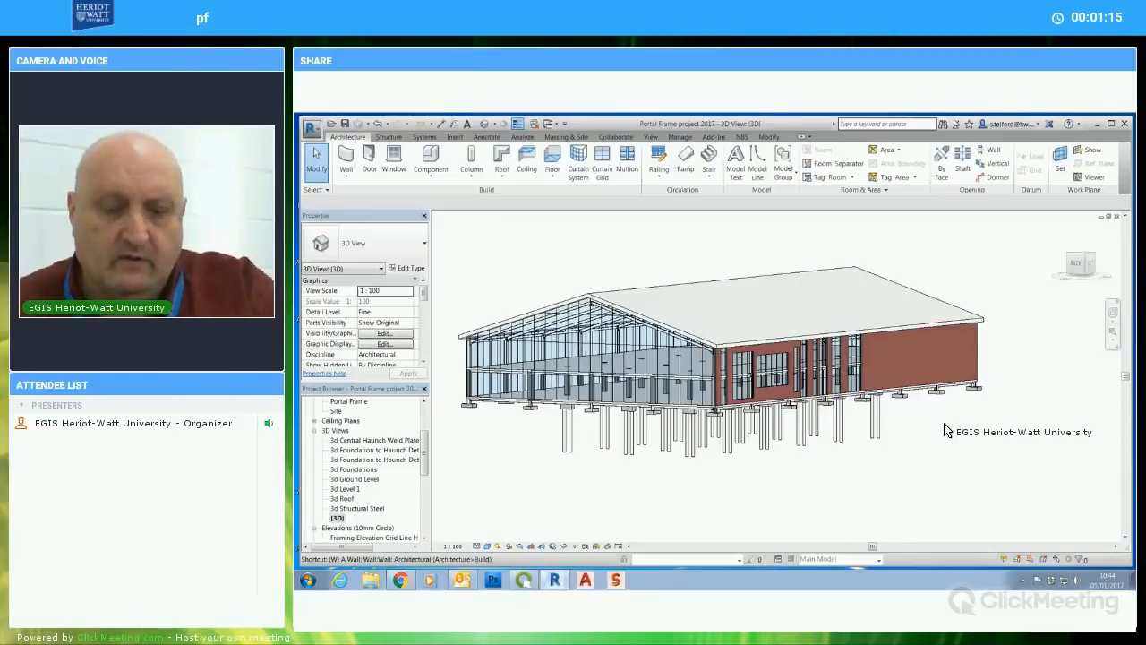
Tile the full building 3D view and the 3d Structural Steel view side by side
key("w")
key("t")
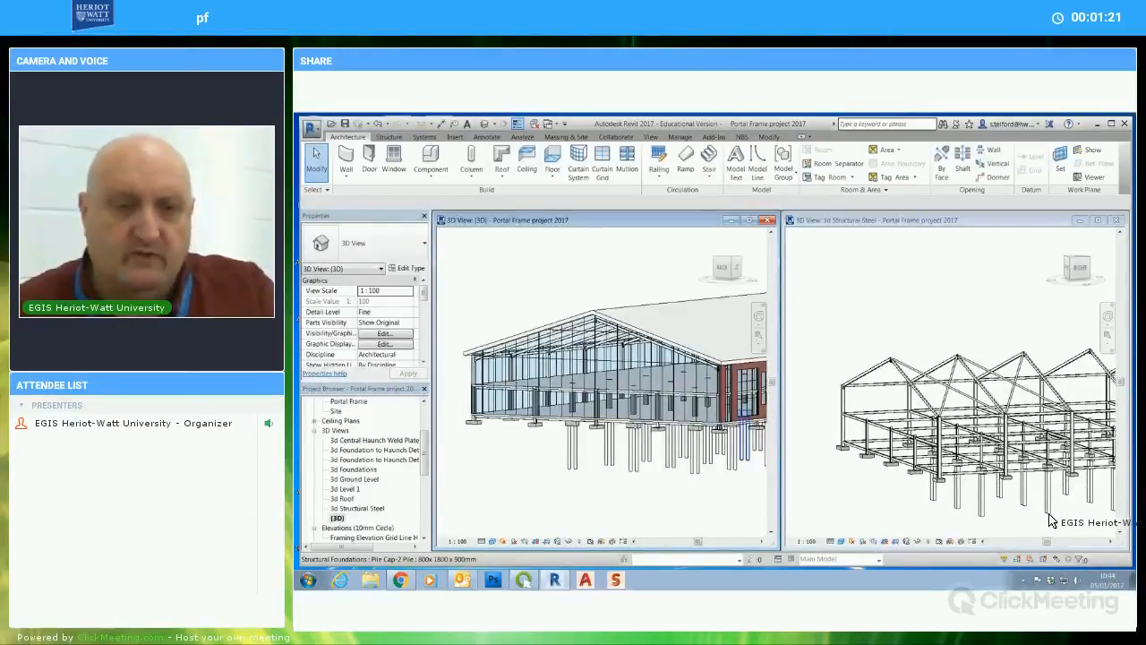
middle_click_drag(1059, 520, 702, 501, "shift")
left_click(687, 498)
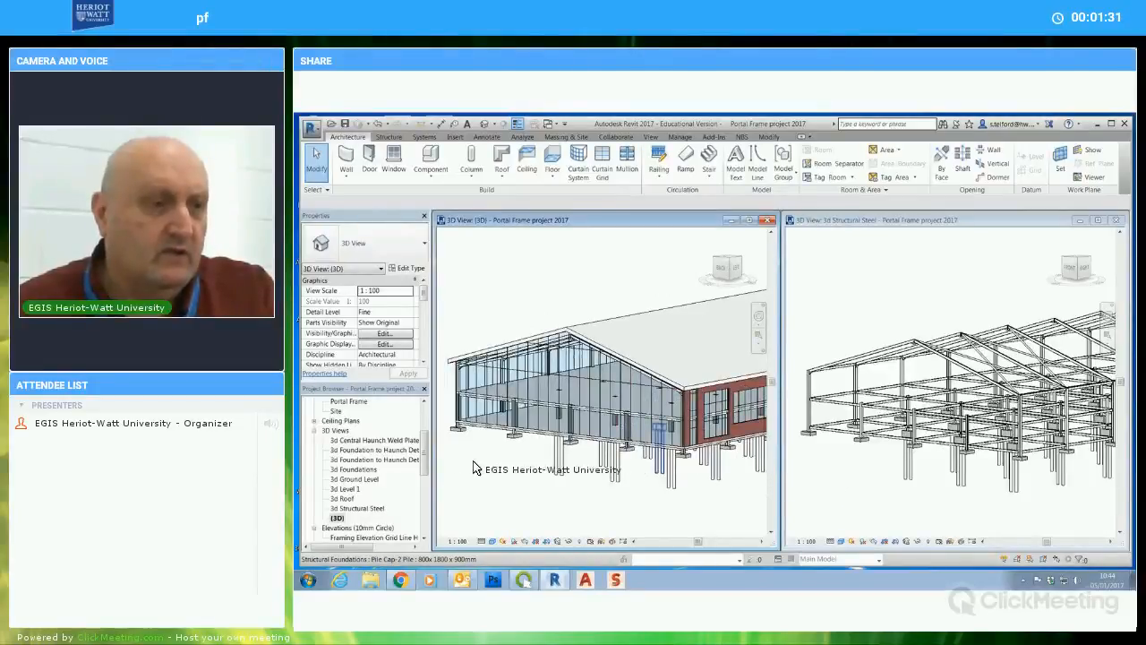
Open the Ground Level floor plan and the 3d Ground Level view, and tile all open views
left_click(424, 437)
scroll(425, 437, "up", 3)
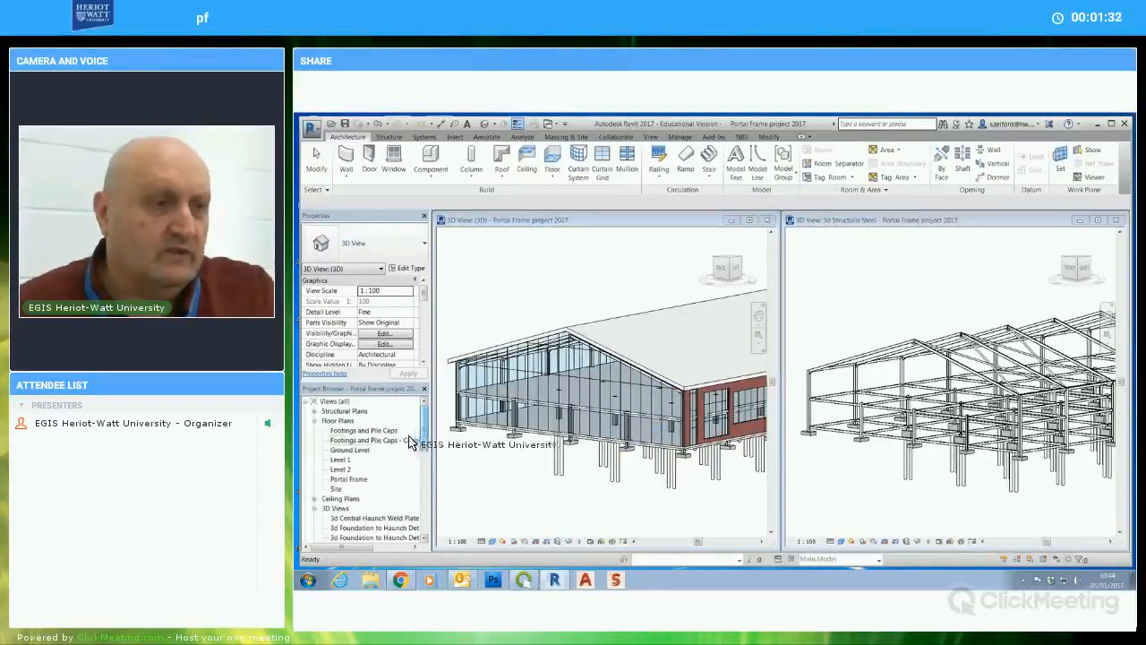
double_click(350, 450)
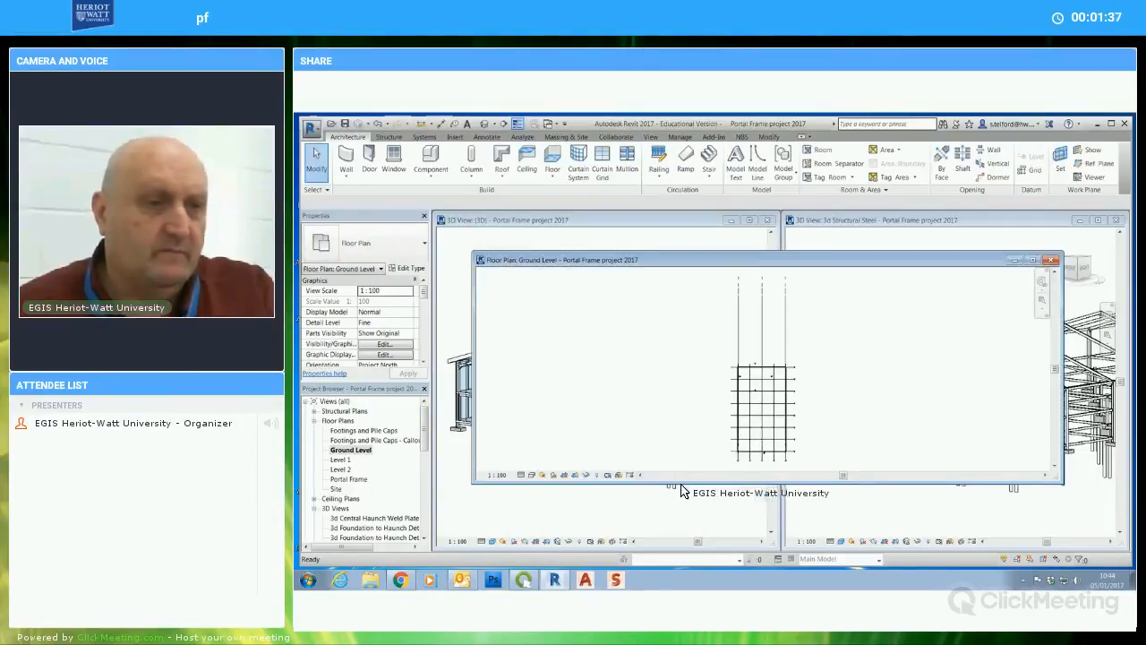
left_click_drag(424, 444, 424, 469)
double_click(355, 479)
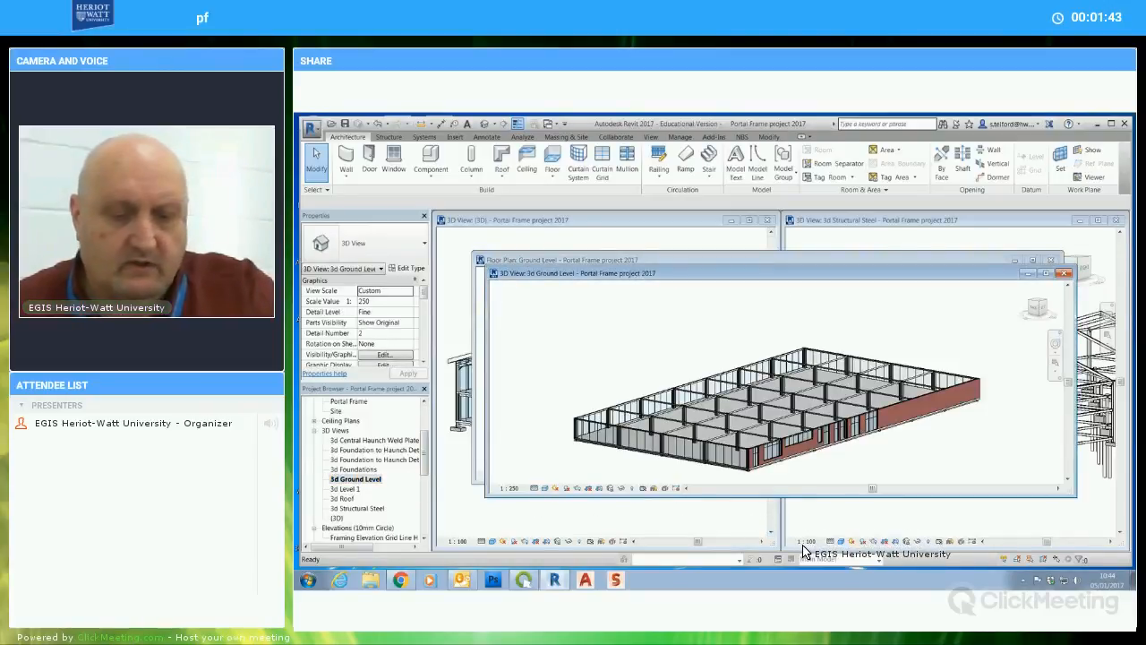
key("w")
key("t")
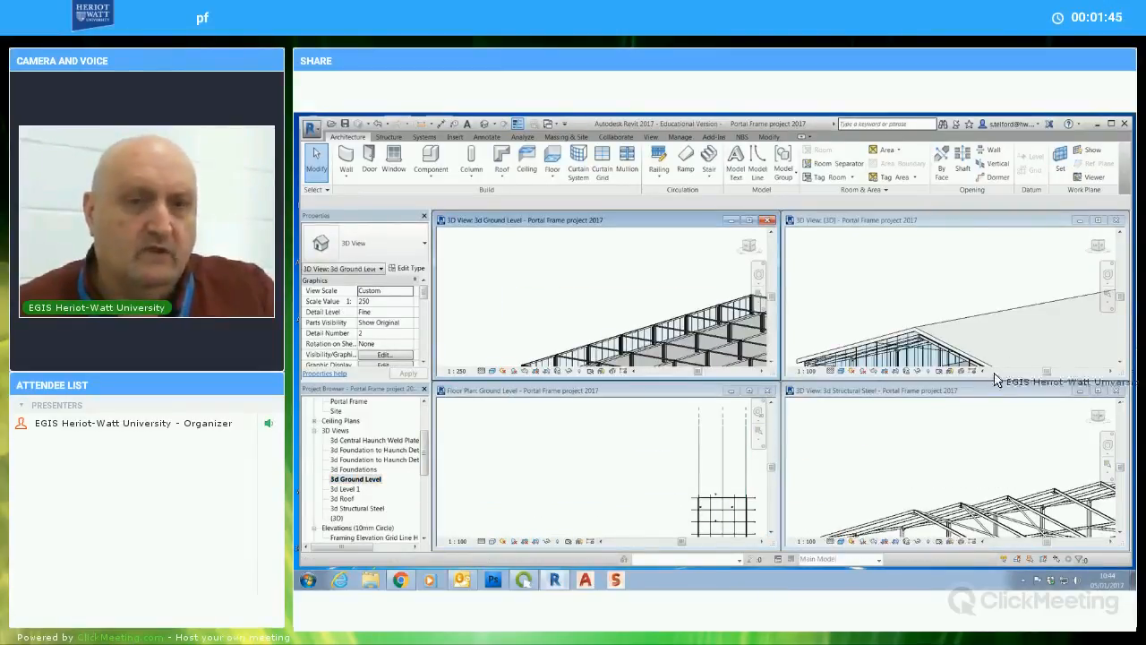
Close the {3D} and 3d Structural Steel views and tile the 3d Ground Level view beside the Ground Level floor plan
left_click(1116, 221)
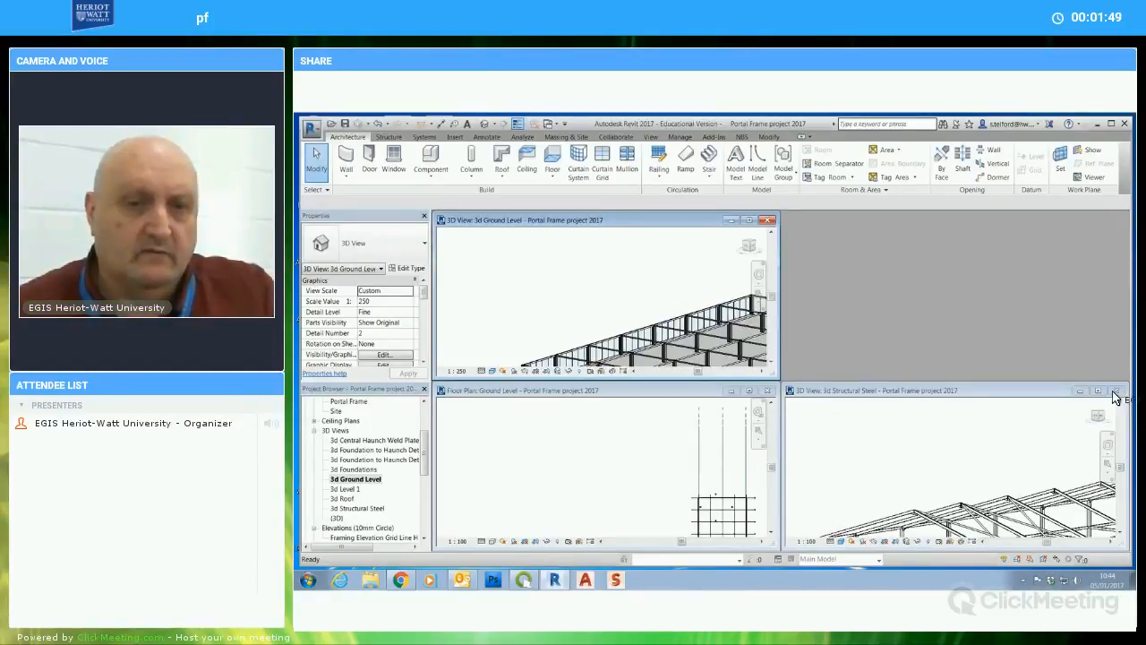
left_click(1119, 390)
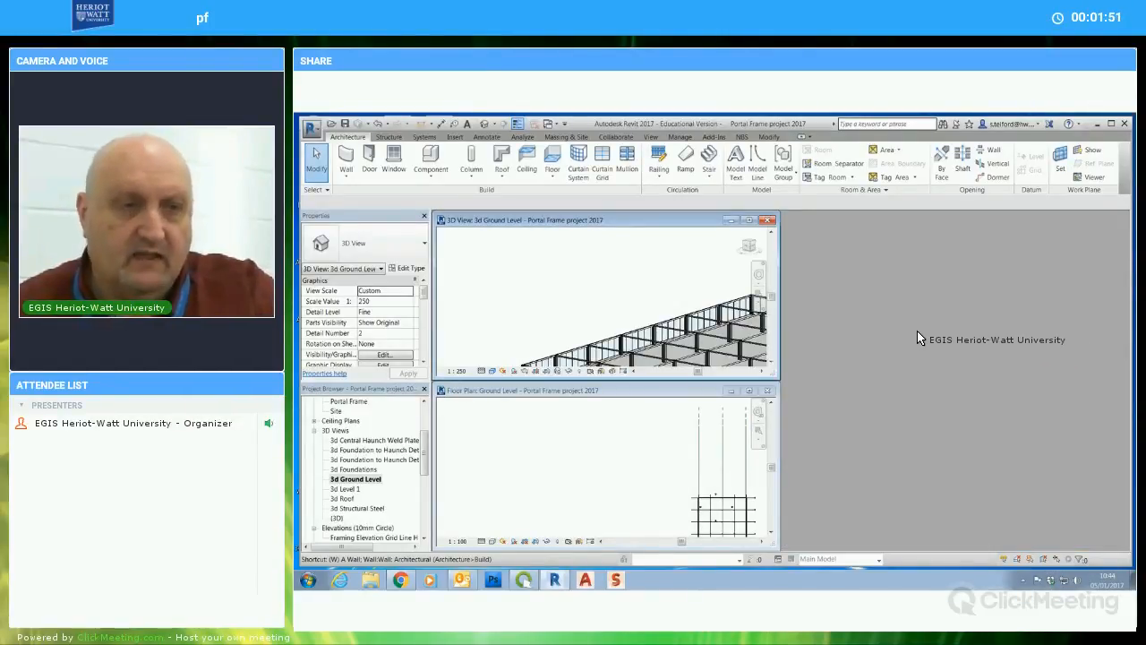
key("w")
key("t")
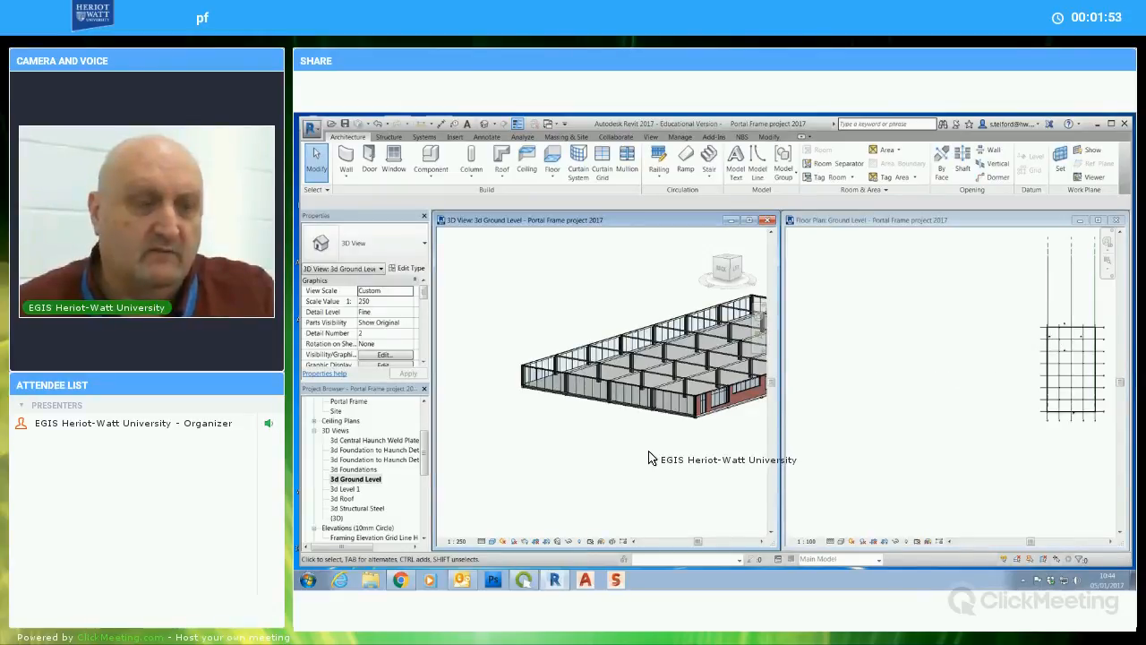
middle_click_drag(681, 460, 624, 479)
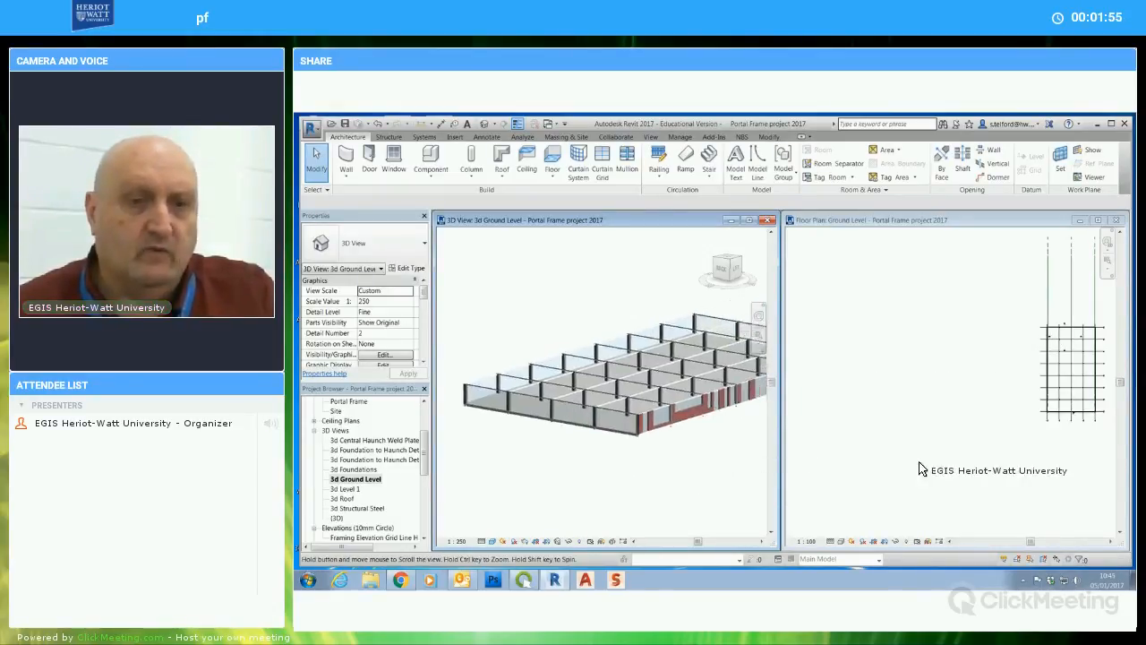
left_click(1011, 461)
middle_click(995, 460)
middle_click(995, 460)
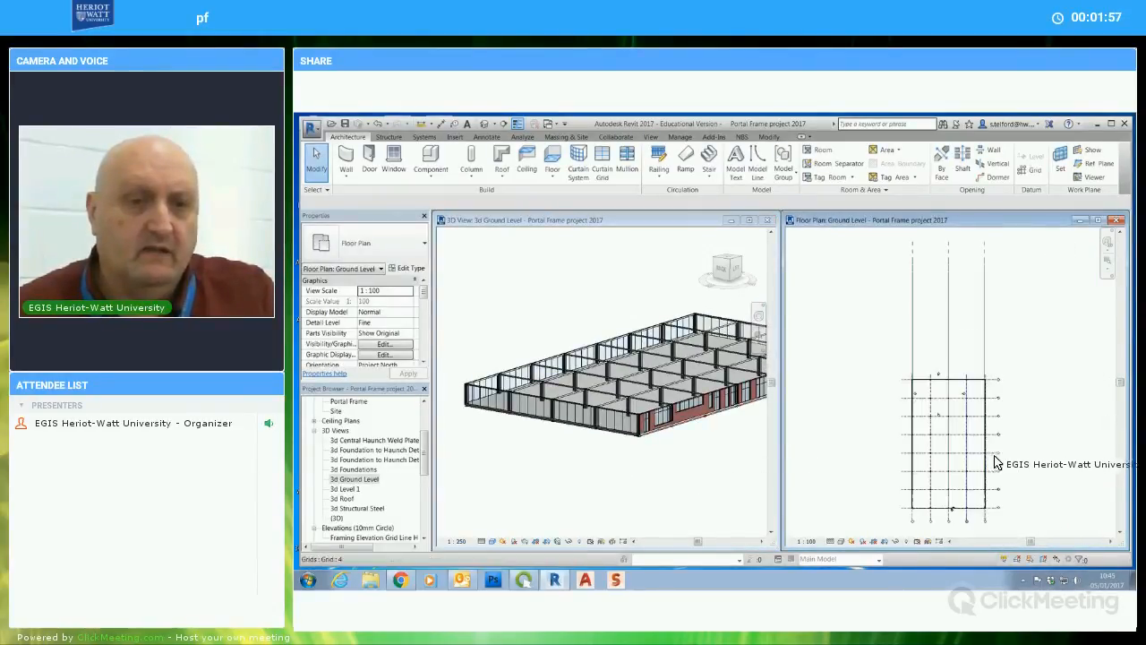
scroll(1013, 453, "up", 1)
scroll(1012, 445, "up", 2)
middle_click_drag(1013, 445, 1066, 390)
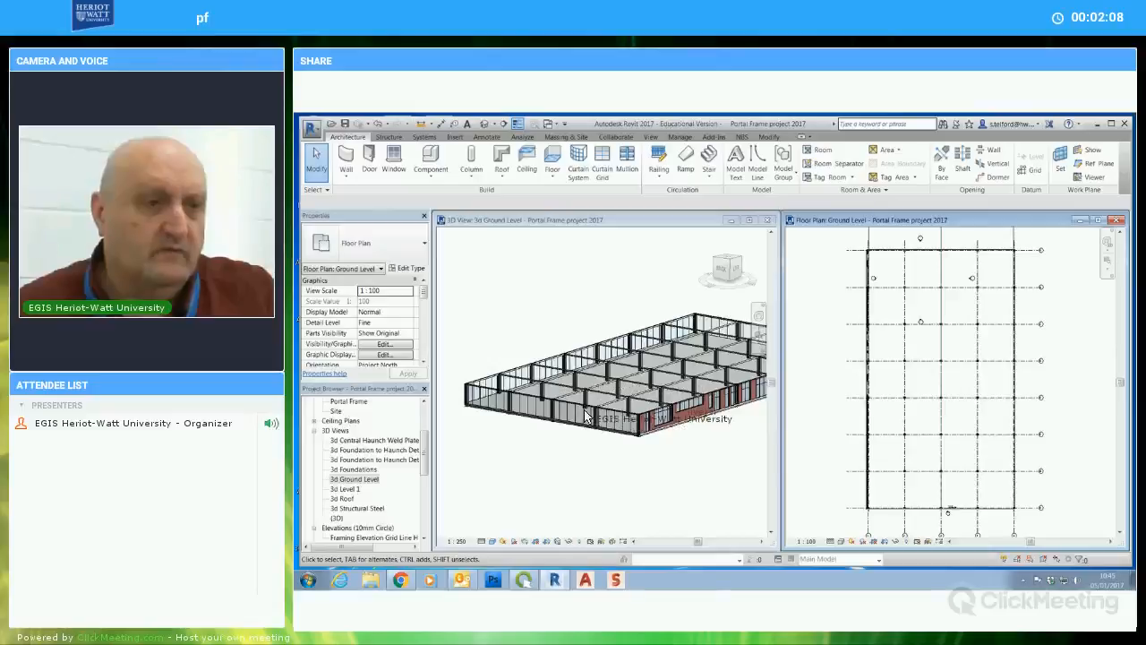
Select the long brick exterior wall in the 3d Ground Level view and locate it in the Ground Level floor plan
left_click(707, 452)
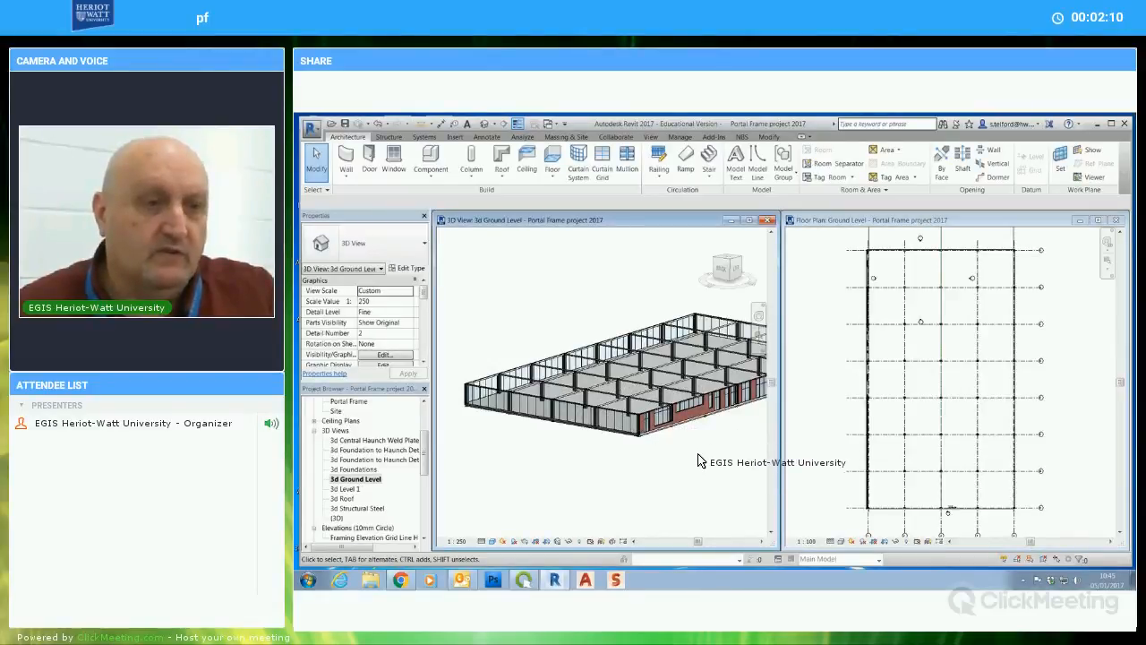
middle_click_drag(701, 460, 734, 461, "shift")
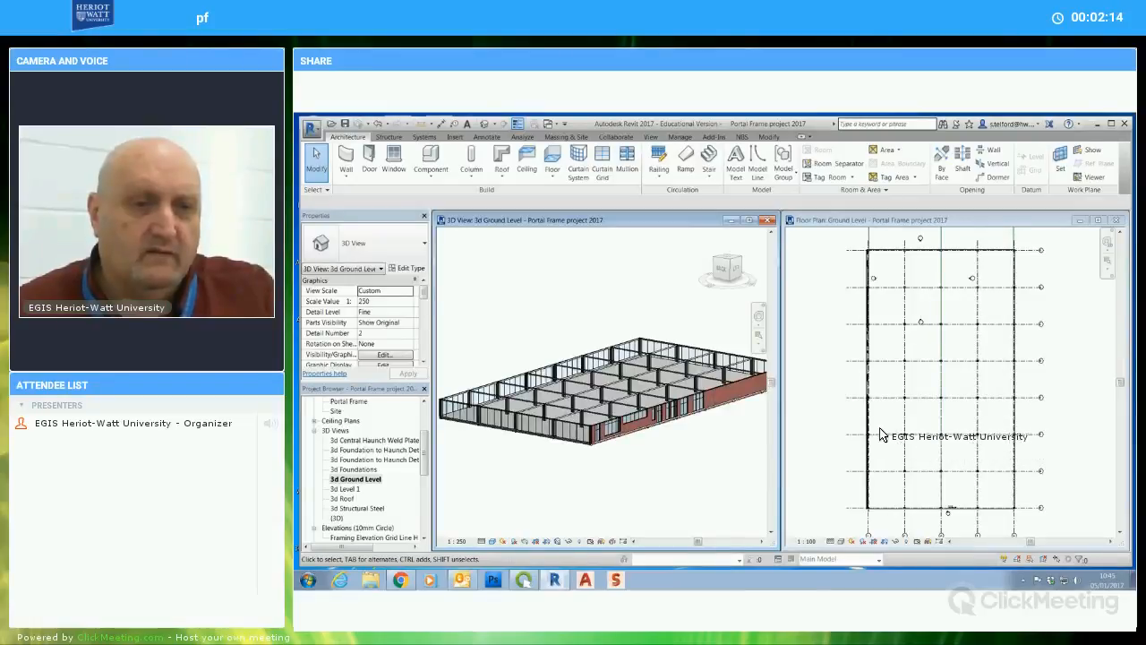
left_click(837, 450)
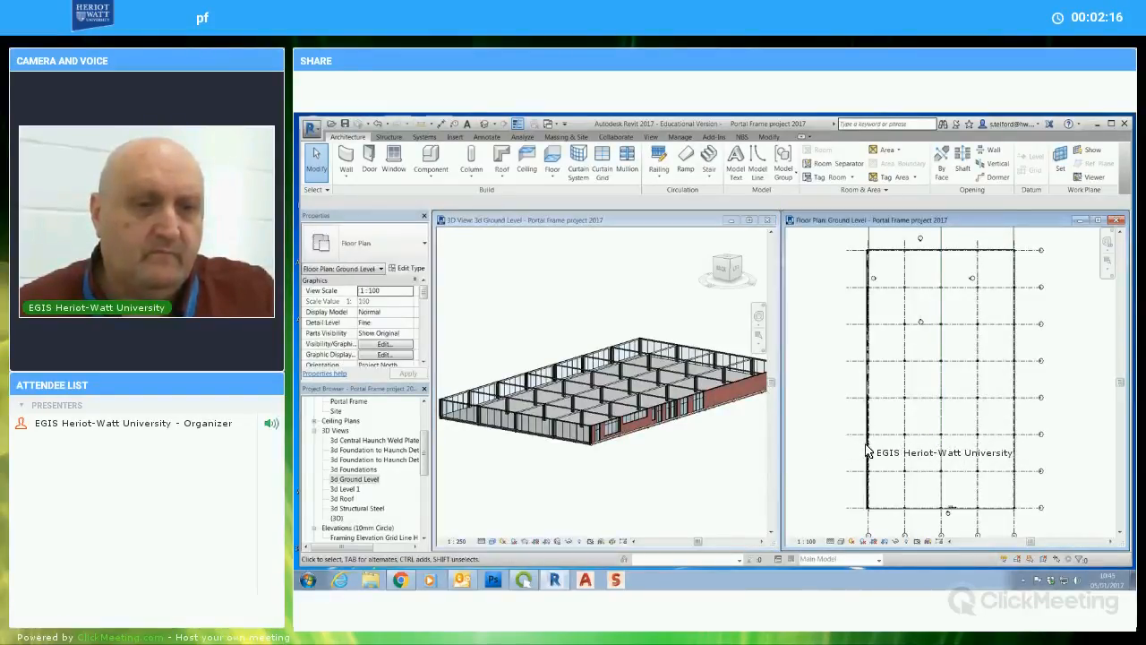
left_click(843, 485)
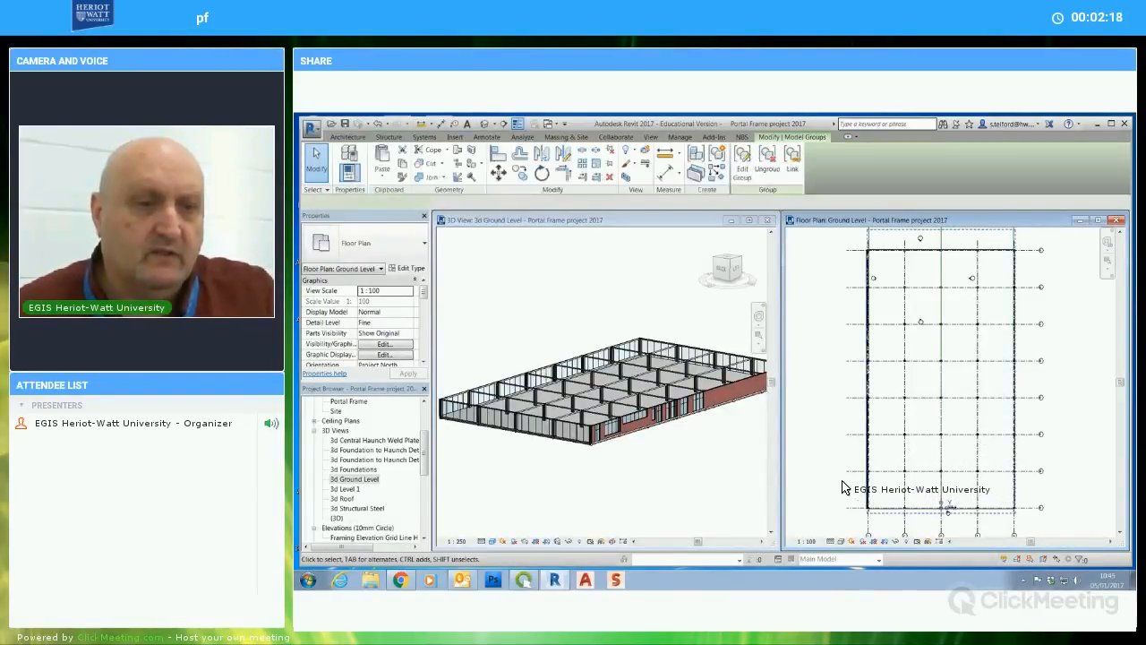
left_click(741, 438)
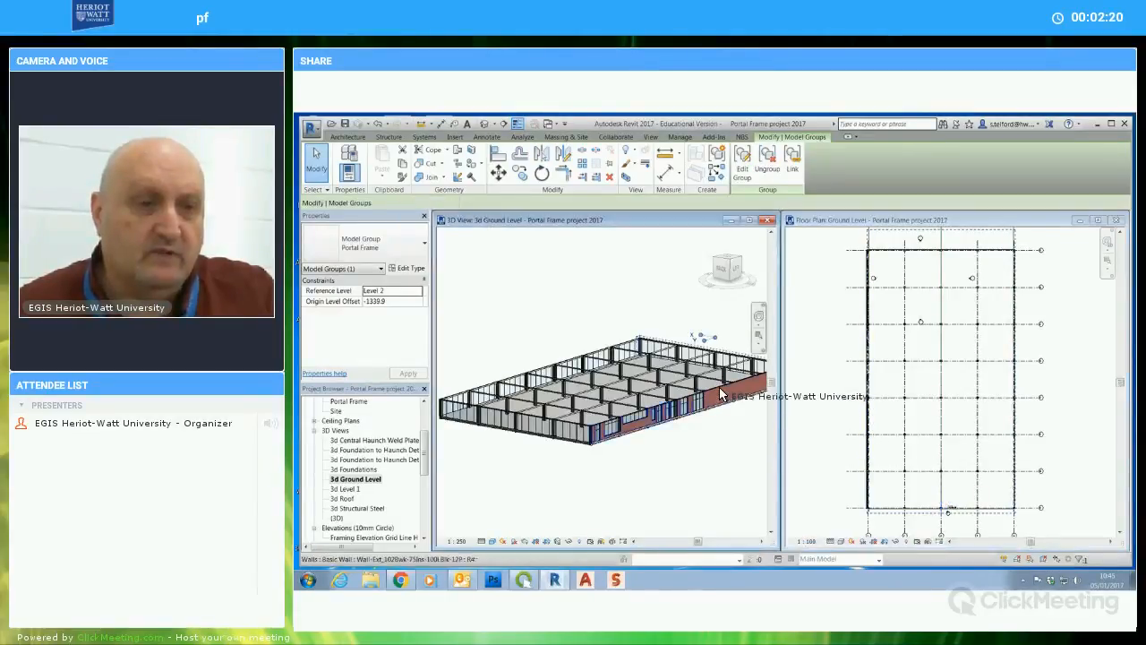
left_click(742, 404)
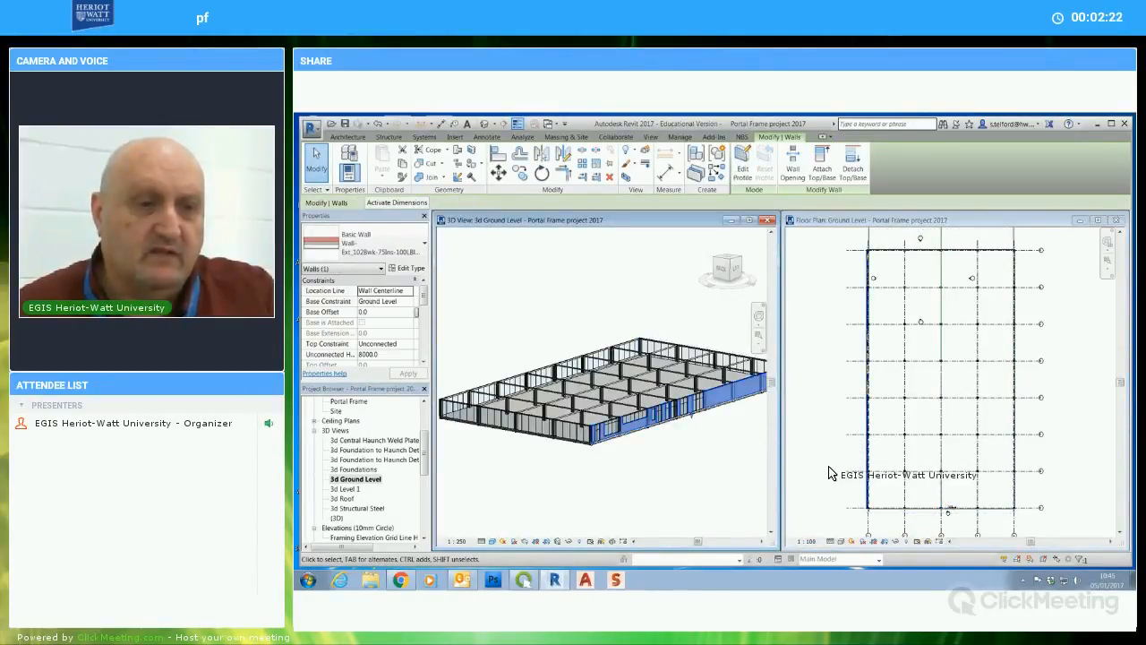
scroll(847, 462, "up", 2)
left_click(875, 462)
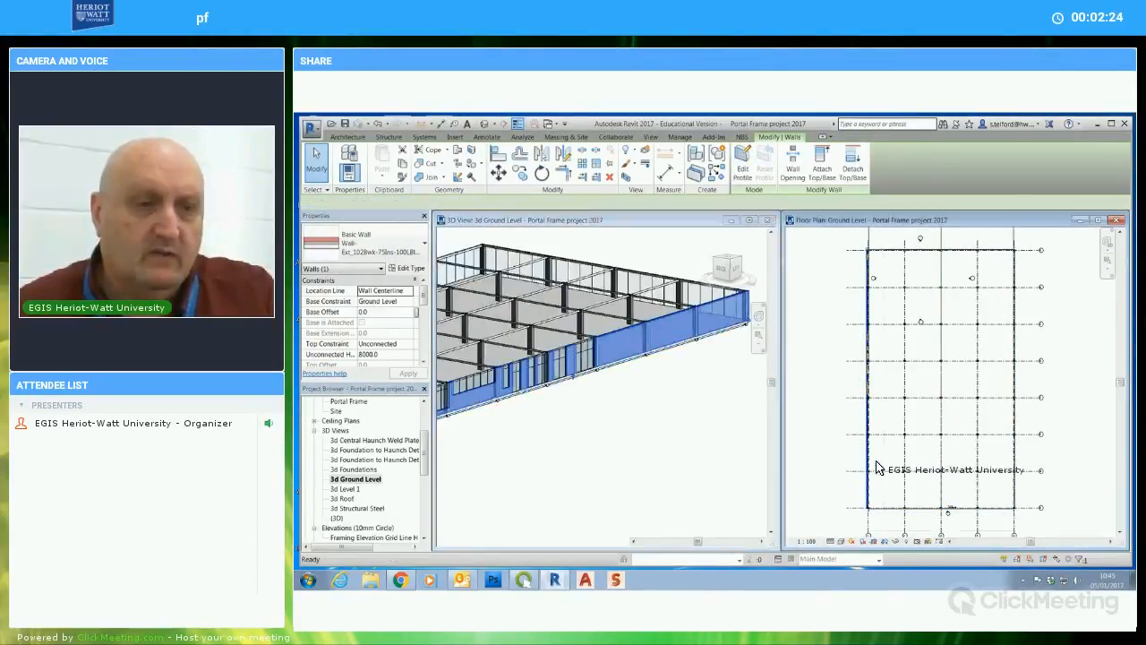
scroll(885, 461, "up", 5)
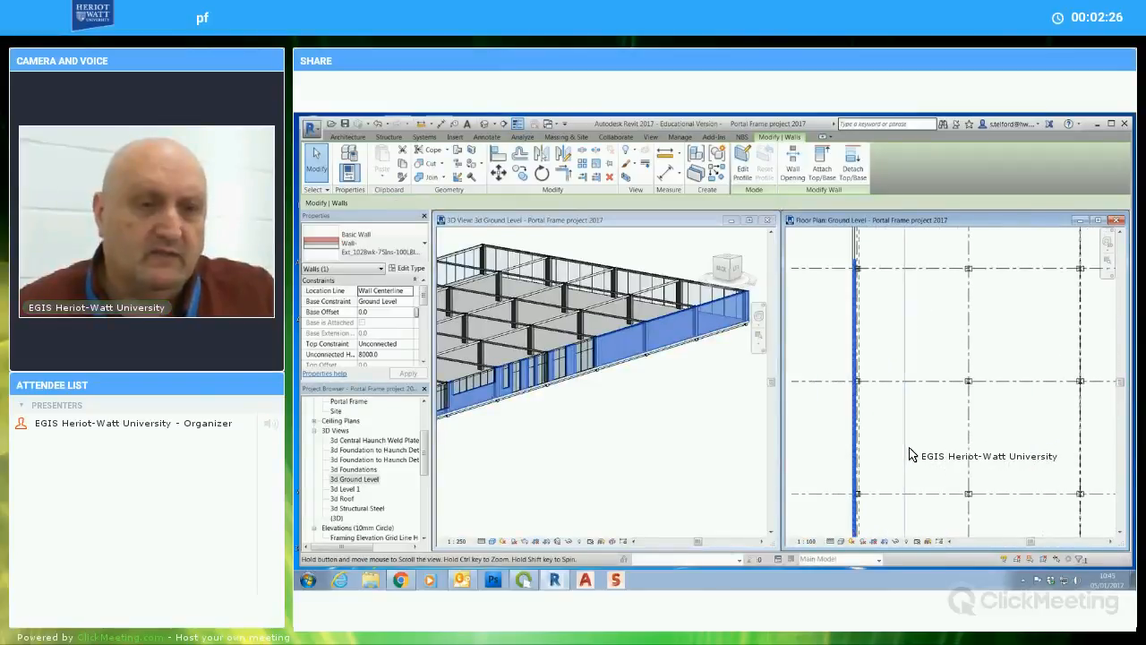
Draw an architectural Storefront curtain wall about 2100 mm long along the brick exterior wall in the Ground Level floor plan, and dismiss the overlap warning
left_click(348, 136)
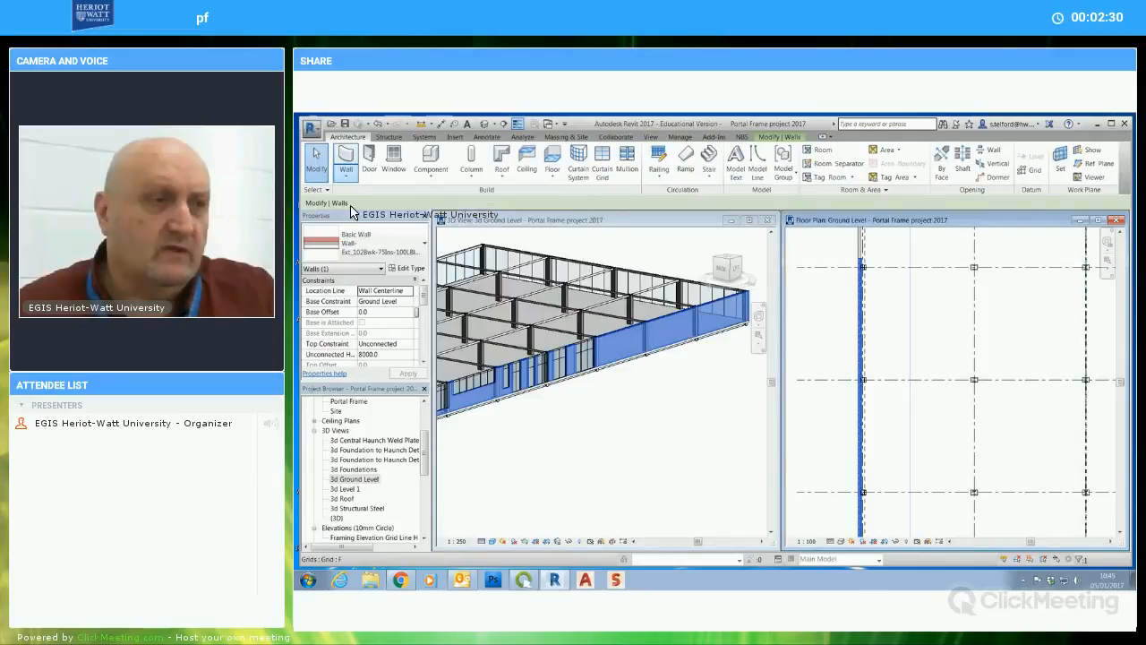
left_click(348, 179)
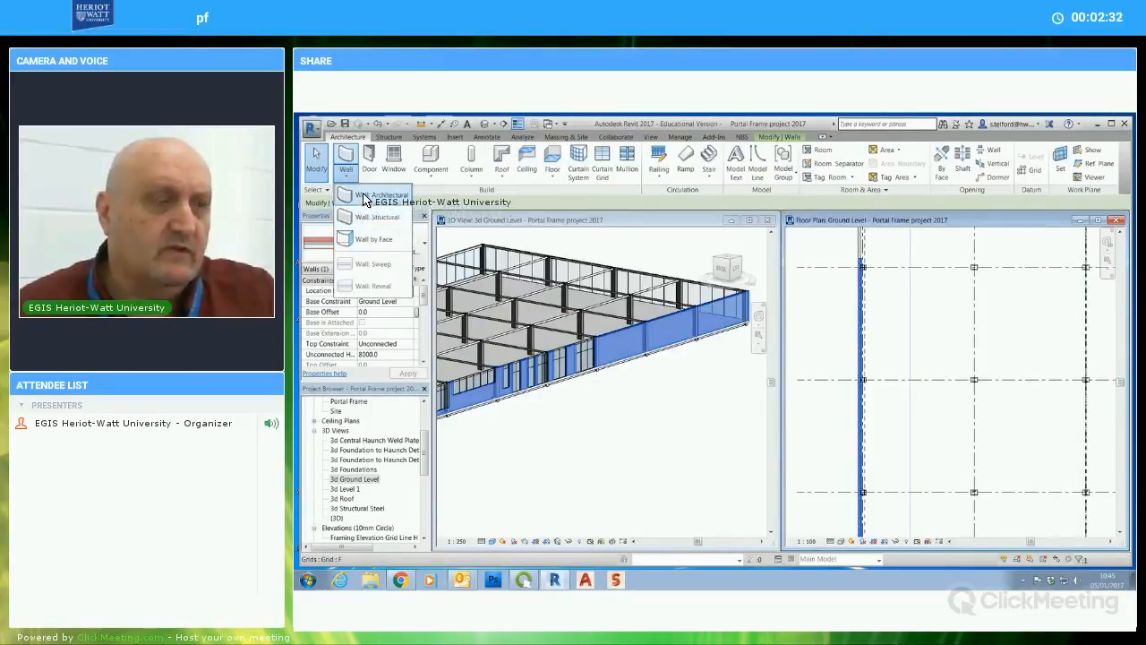
left_click(376, 195)
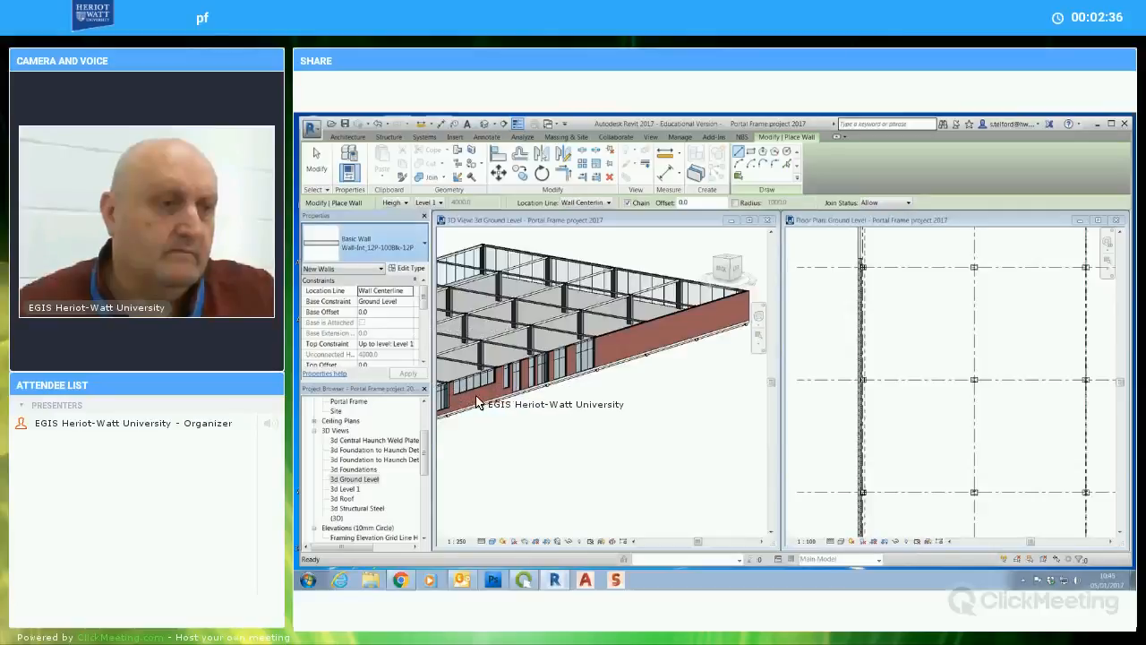
left_click(374, 420)
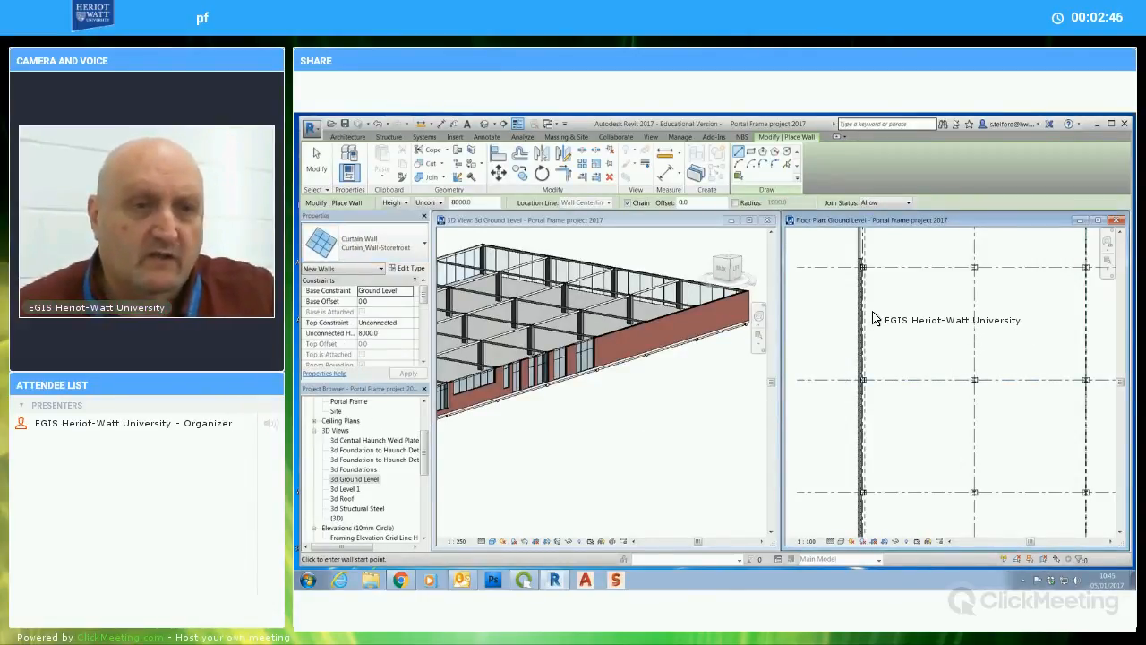
scroll(868, 311, "up", 3)
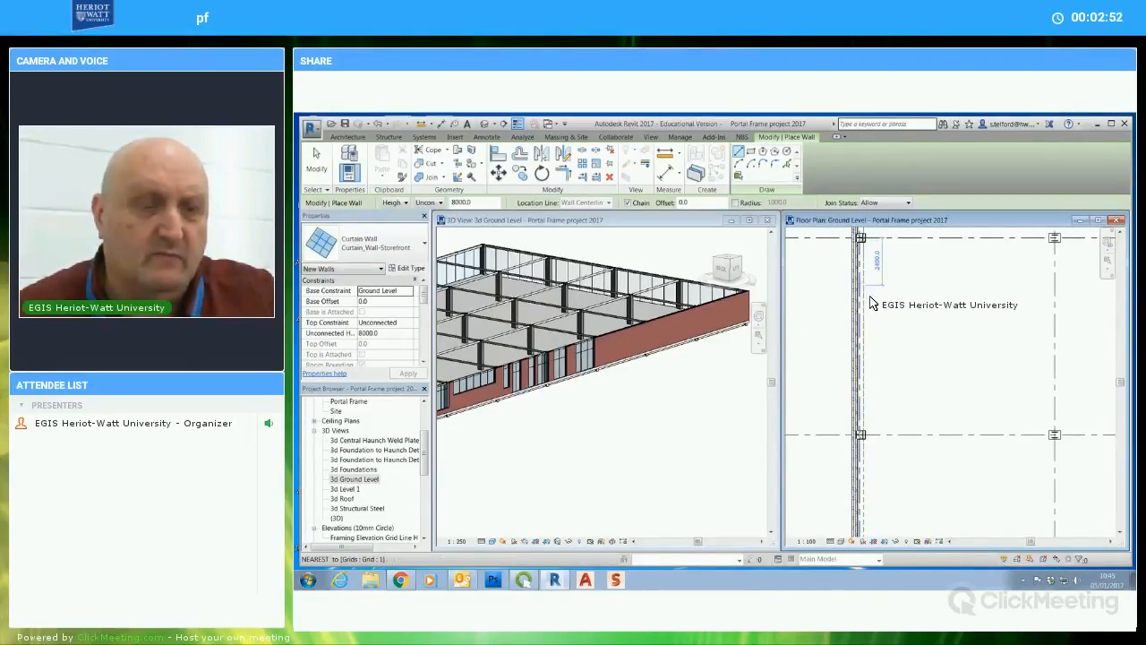
middle_click_drag(863, 302, 860, 332)
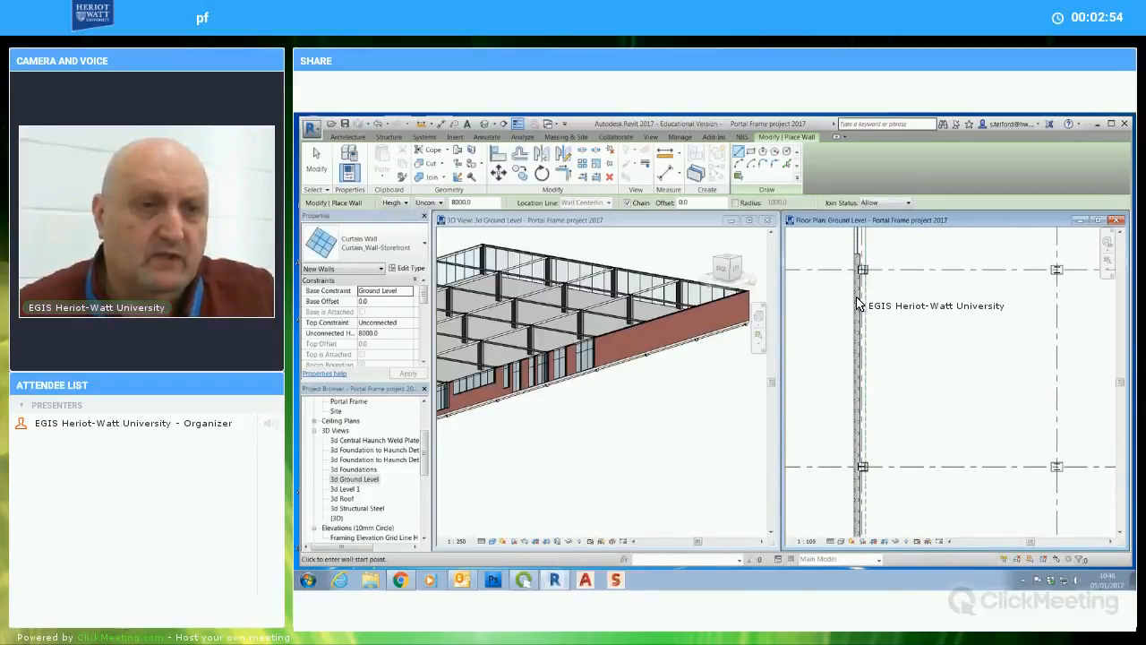
left_click(857, 292)
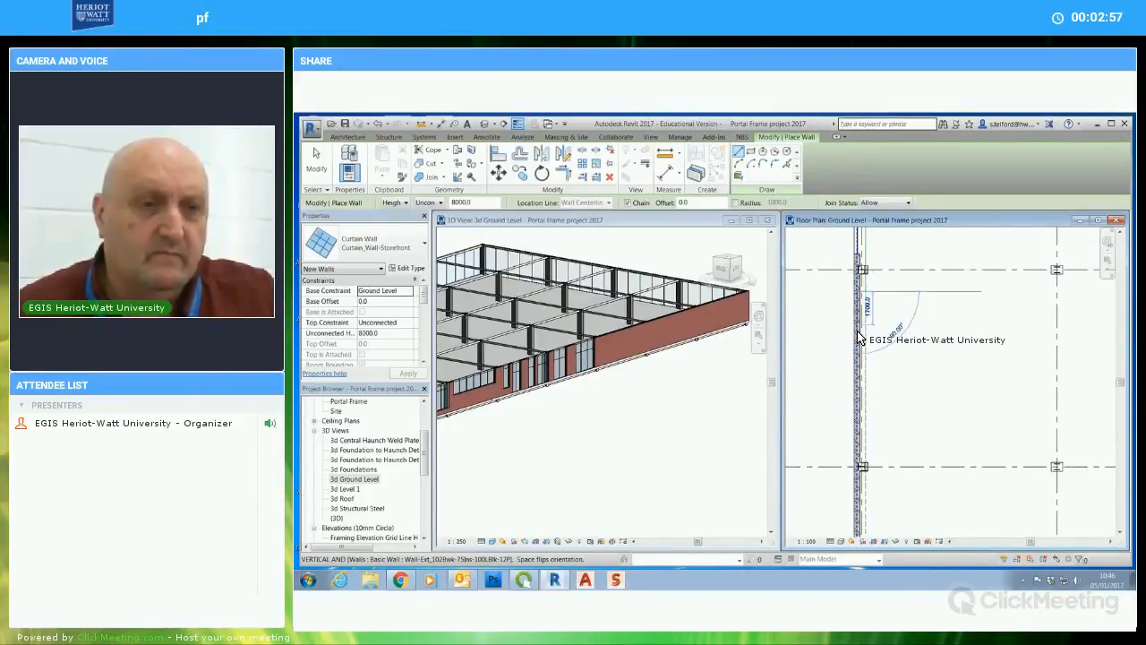
left_click(897, 360)
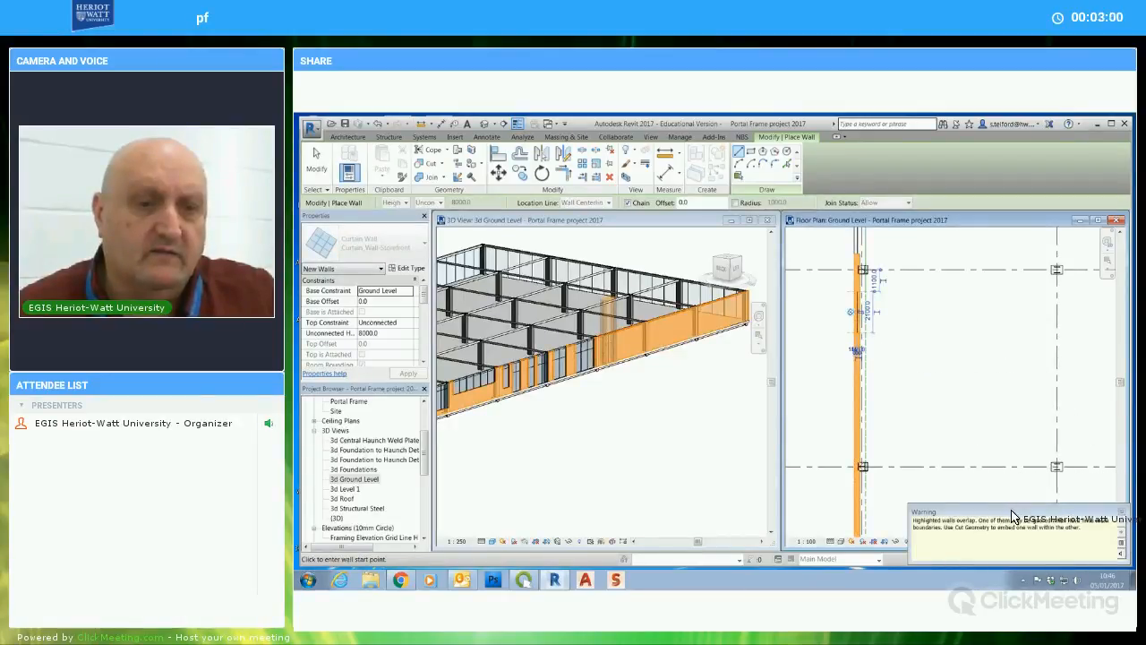
left_click_drag(1012, 513, 869, 417)
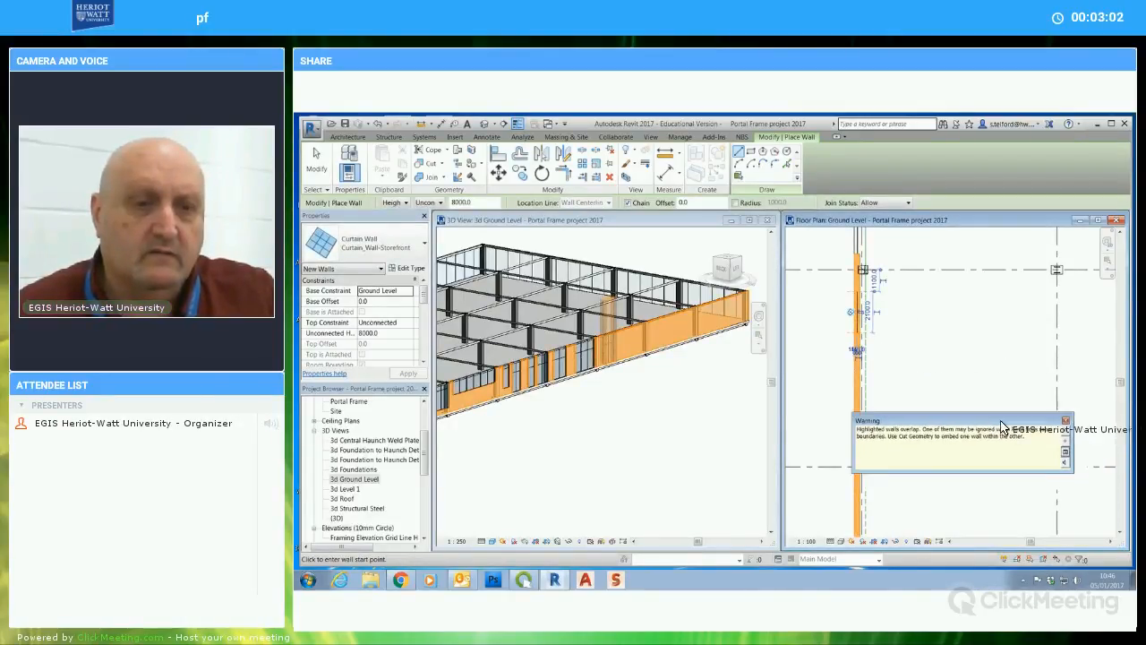
left_click(1063, 413)
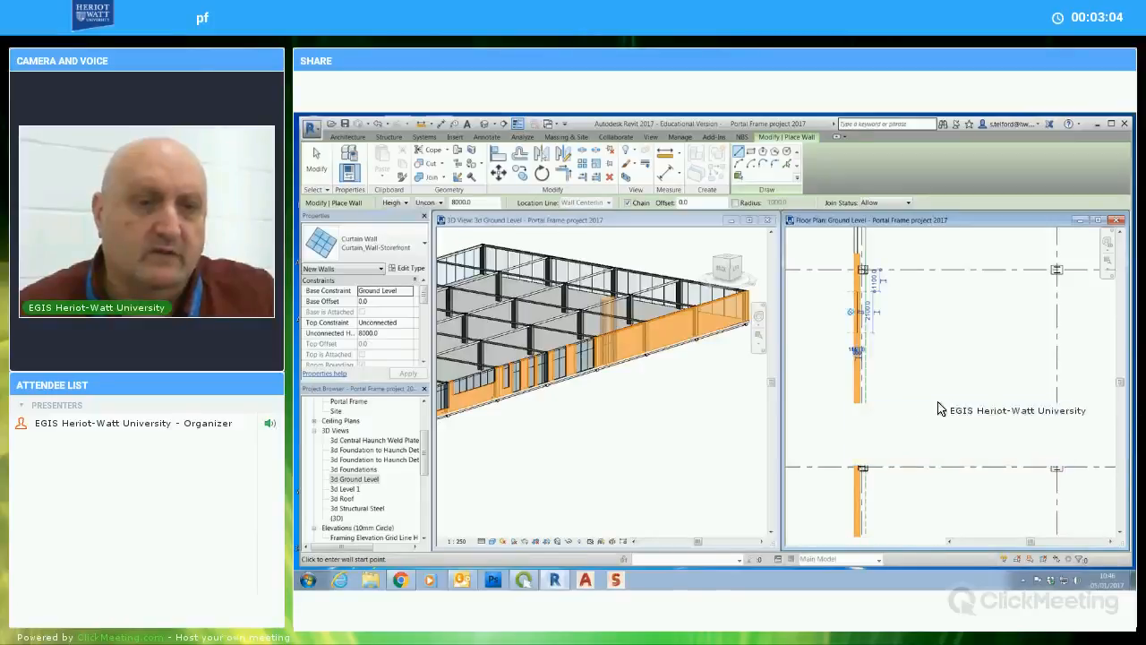
Draw two more Storefront curtain walls, about 2600 mm and 700 mm long, further along the brick exterior wall in the Ground Level floor plan
left_click(858, 367)
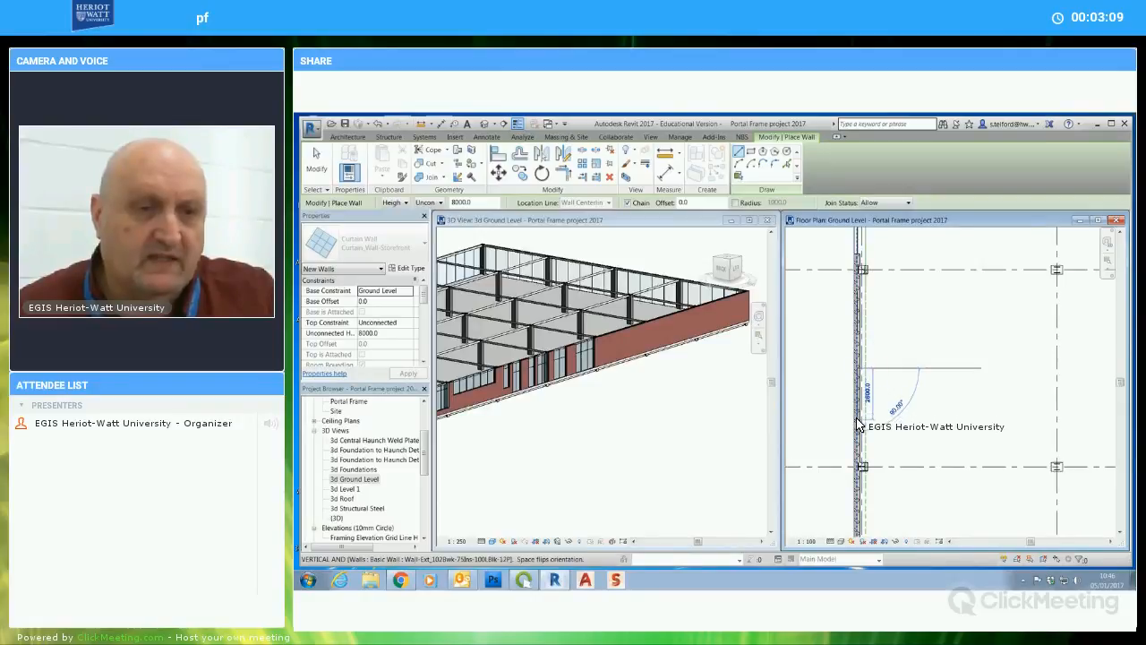
left_click(857, 426)
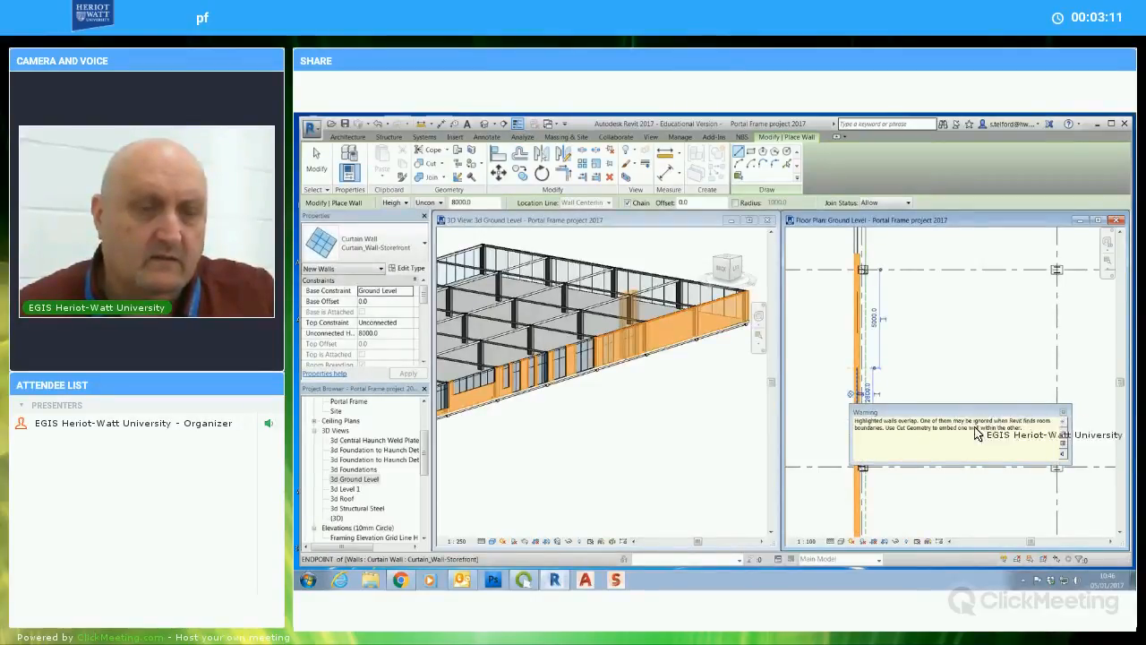
middle_click_drag(941, 418, 934, 346)
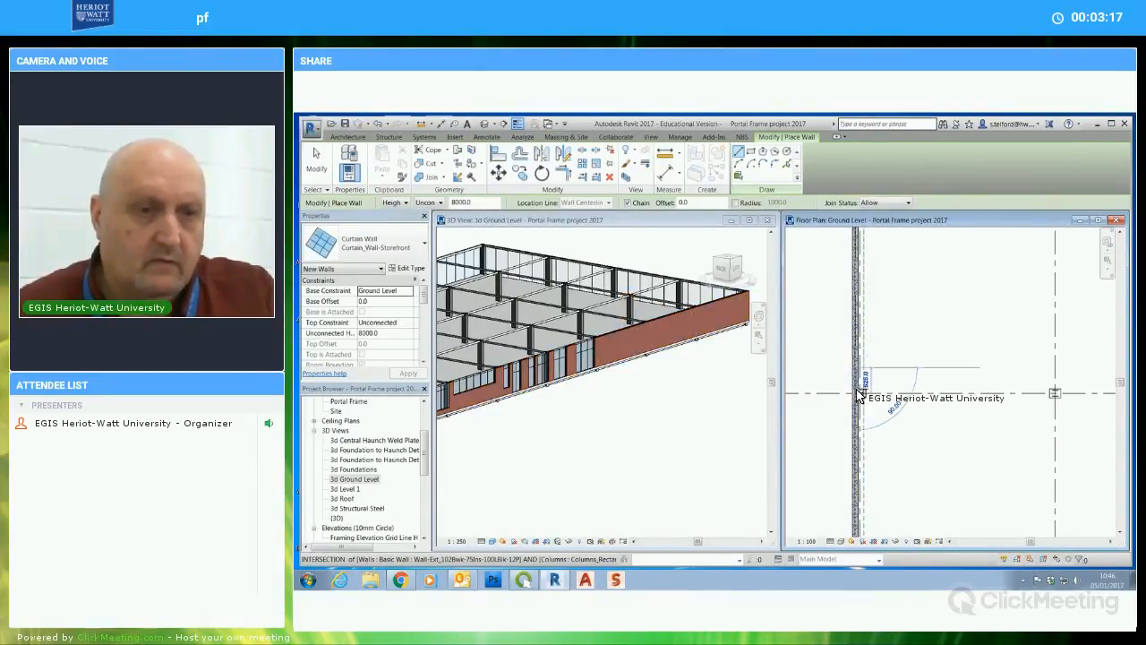
left_click(856, 387)
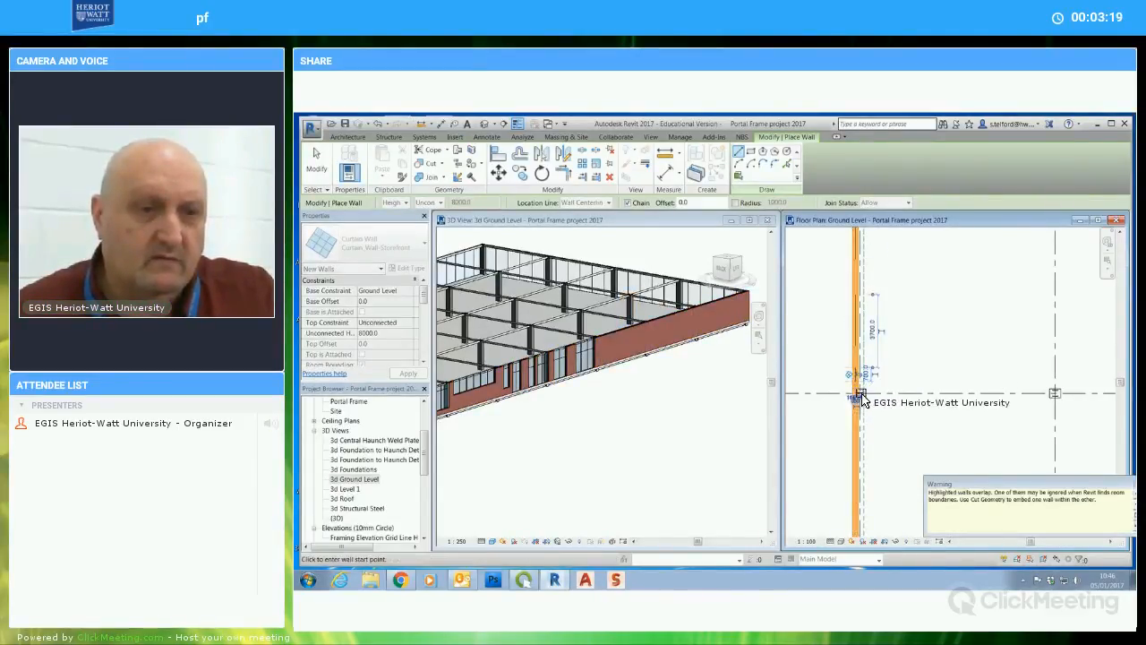
Continue along the brick exterior wall with two separate Storefront curtain walls, about 2600 mm and 3200 mm long
middle_click_drag(892, 407, 892, 382)
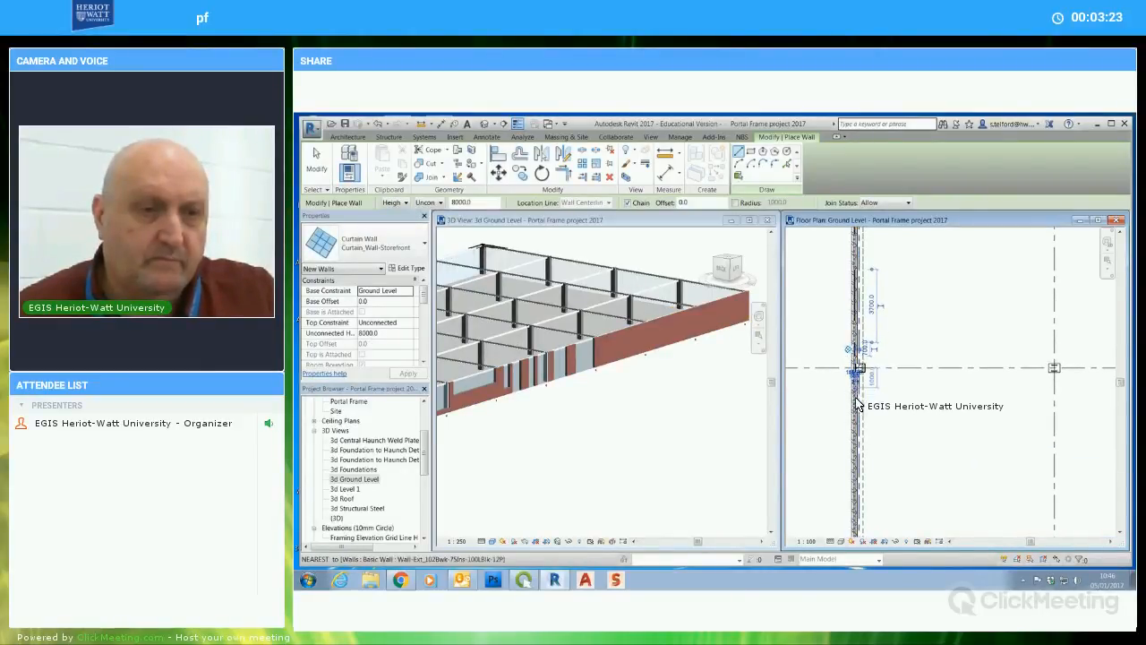
left_click(856, 388)
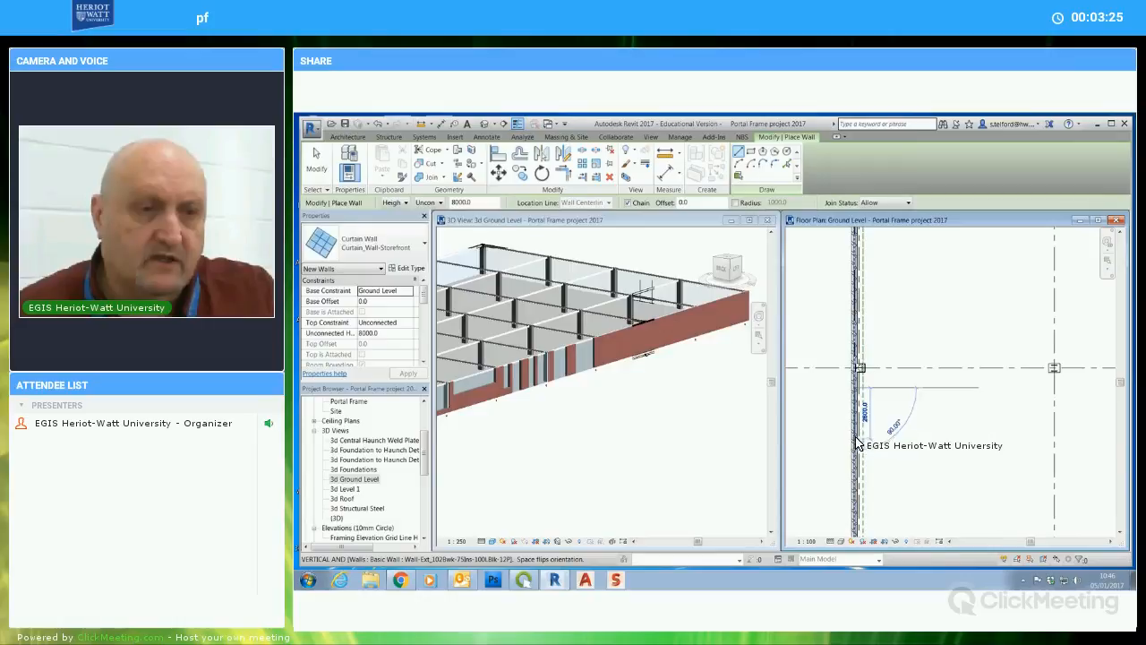
left_click(855, 436)
middle_click_drag(896, 430, 891, 337)
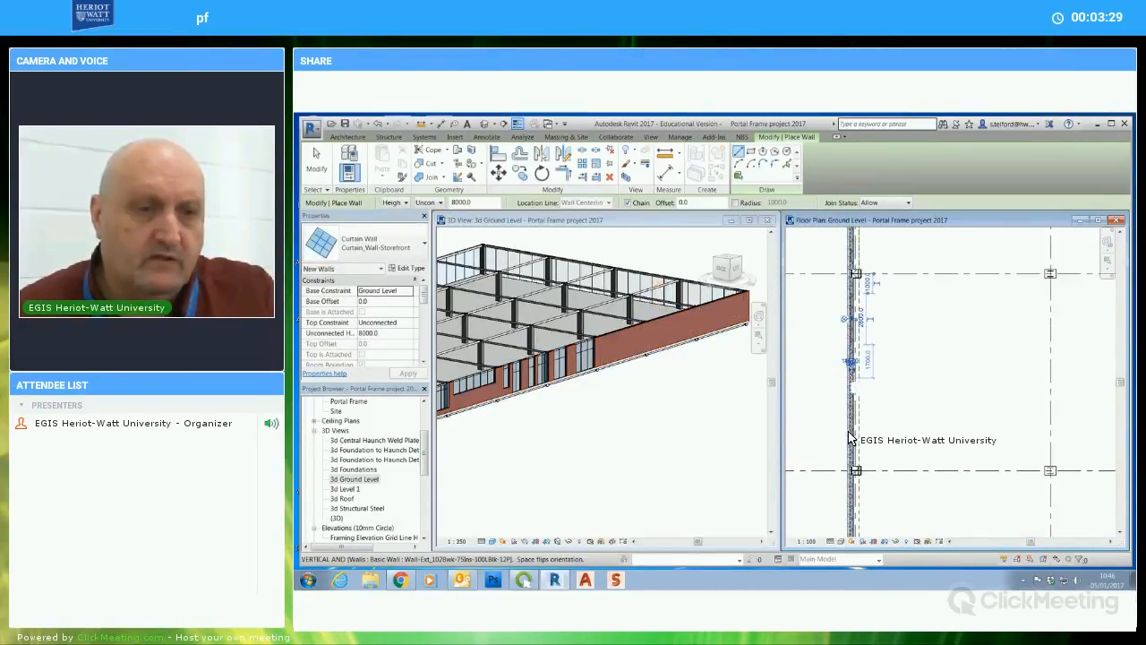
left_click(857, 377)
left_click(853, 448)
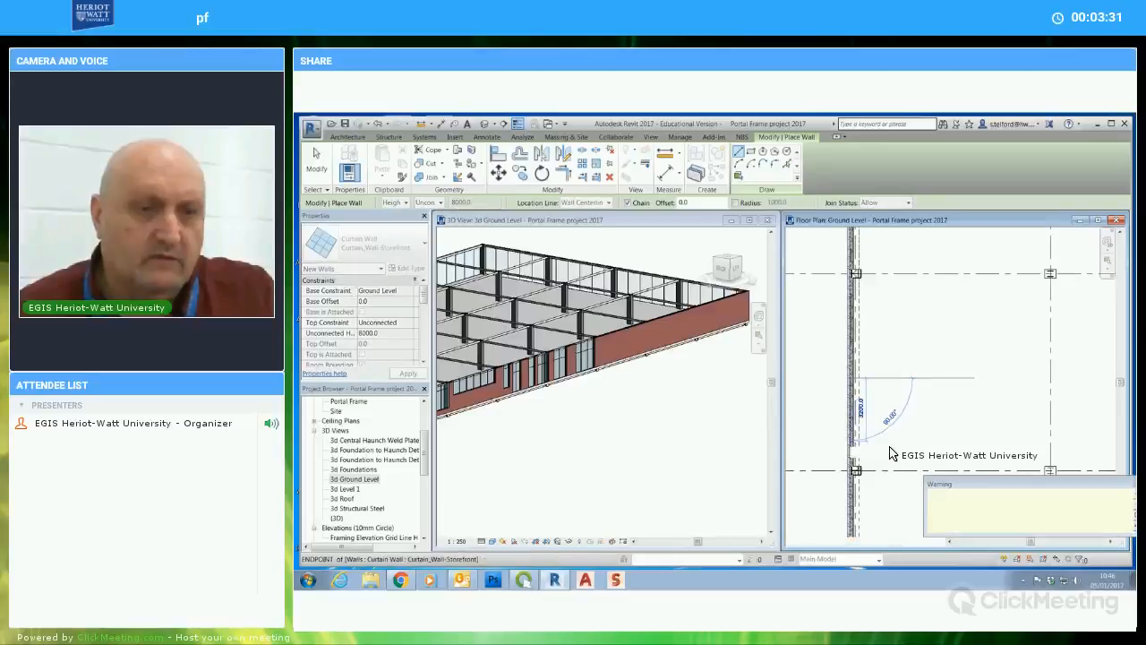
Draw the last two Storefront curtain walls, each about 3300 mm long, up to the building corner, and dismiss the overlap warning
middle_click_drag(911, 450, 911, 384)
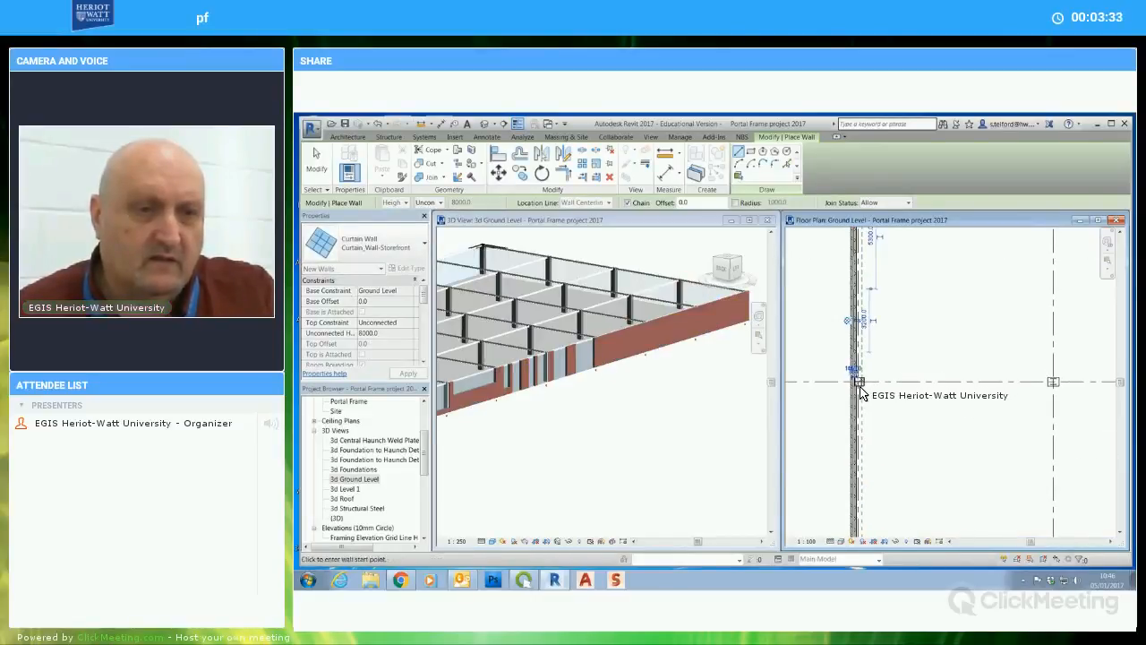
left_click(856, 458)
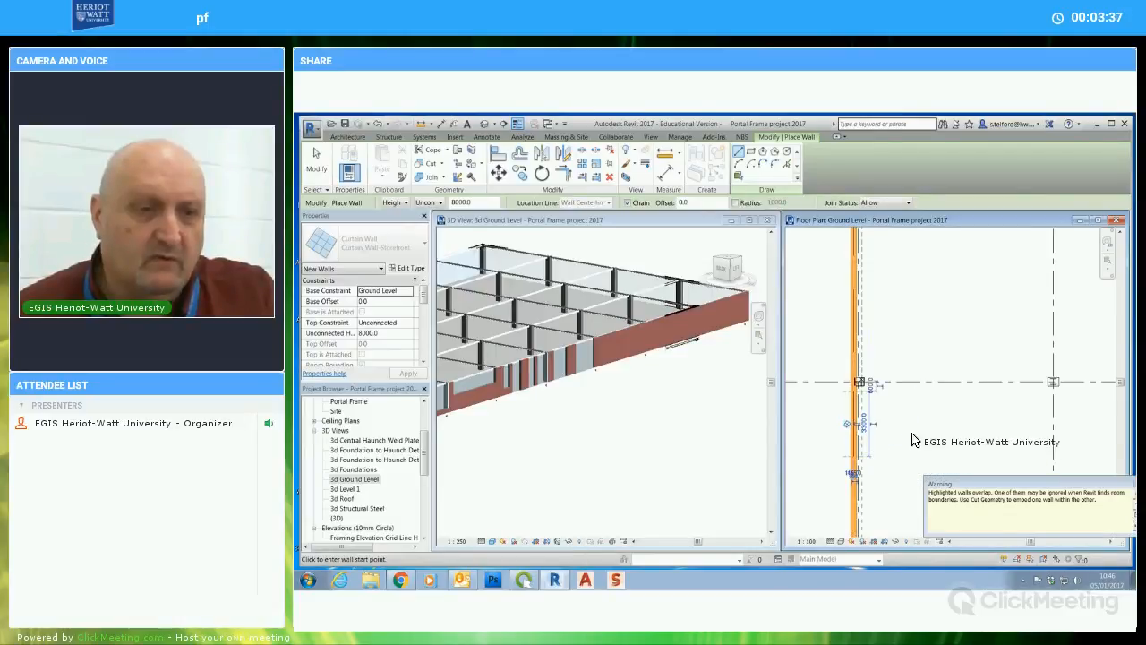
middle_click_drag(913, 414, 918, 311)
left_click(861, 390)
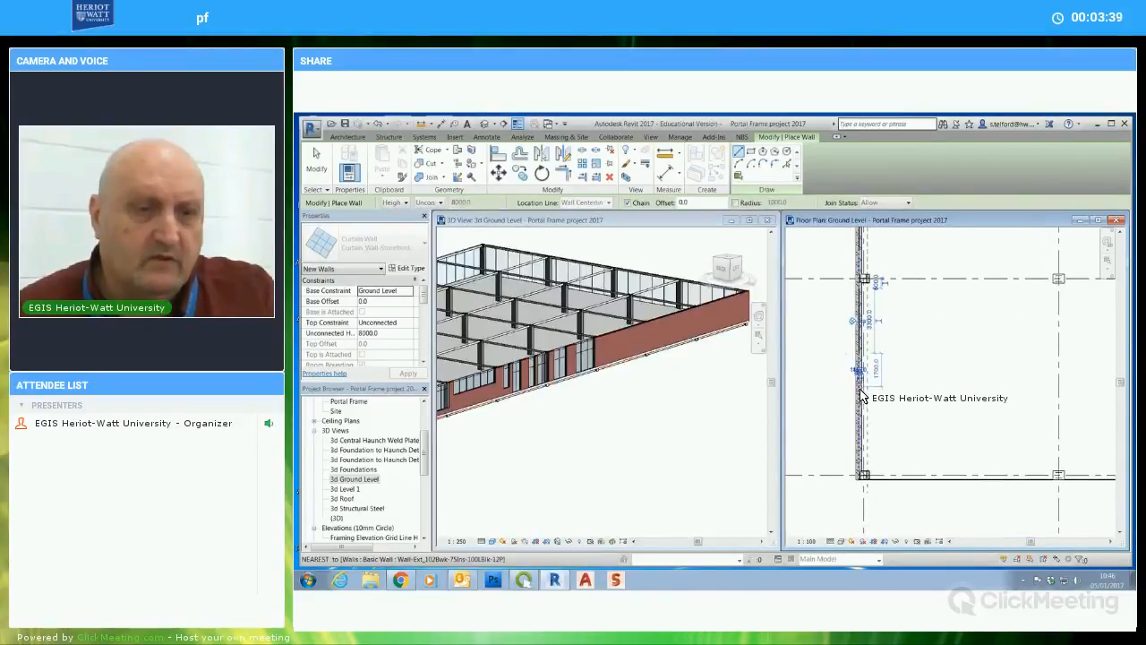
left_click(857, 456)
left_click(316, 161)
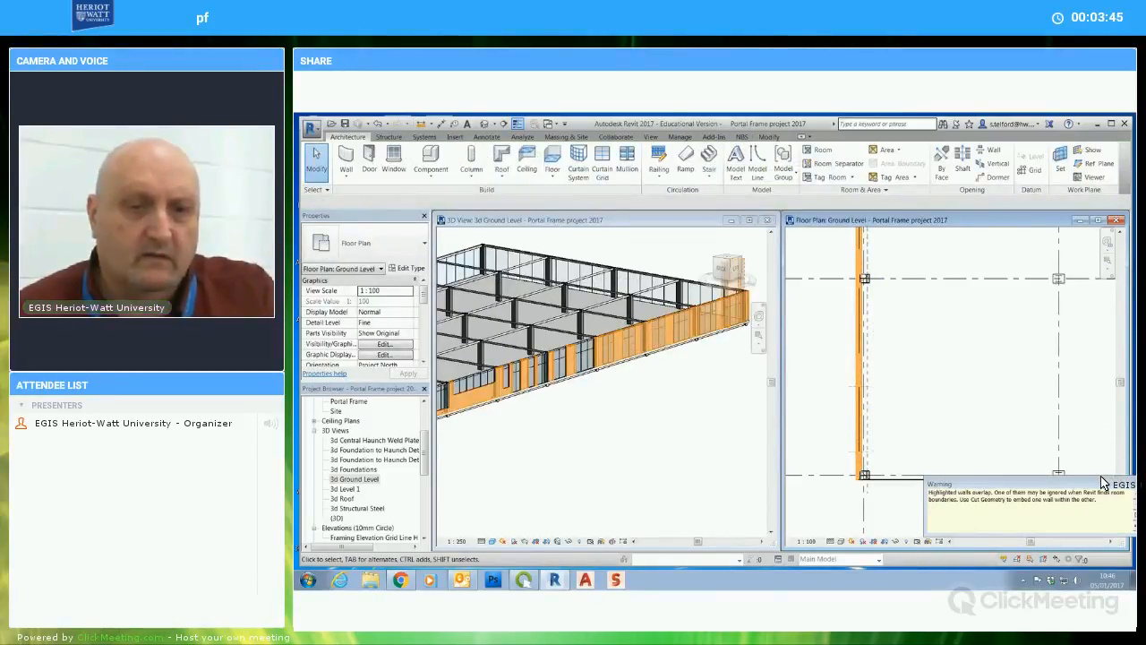
left_click_drag(1119, 481, 1034, 453)
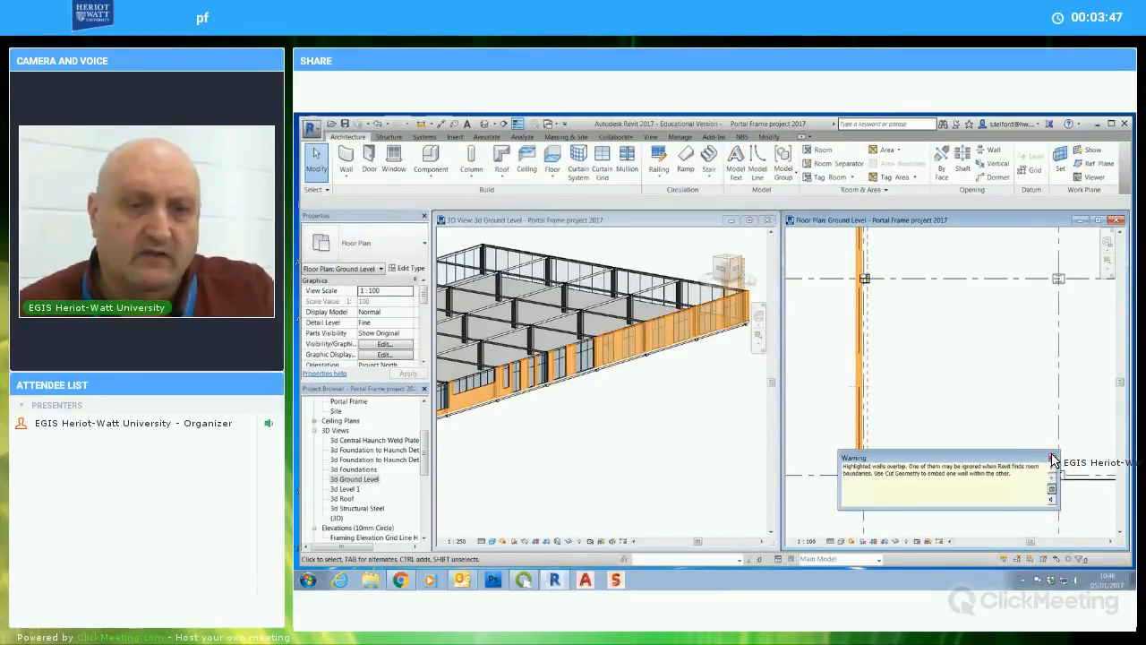
left_click(961, 426)
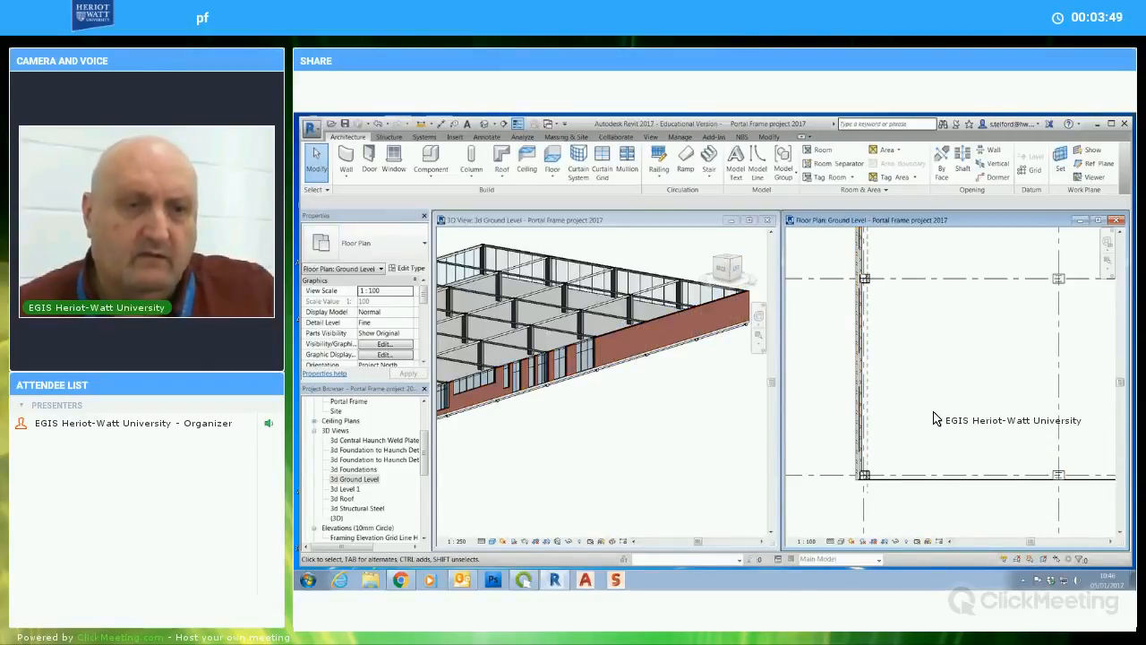
Inspect the brick exterior wall with its overlapping curtain walls in the 3d Ground Level view
left_click(677, 358)
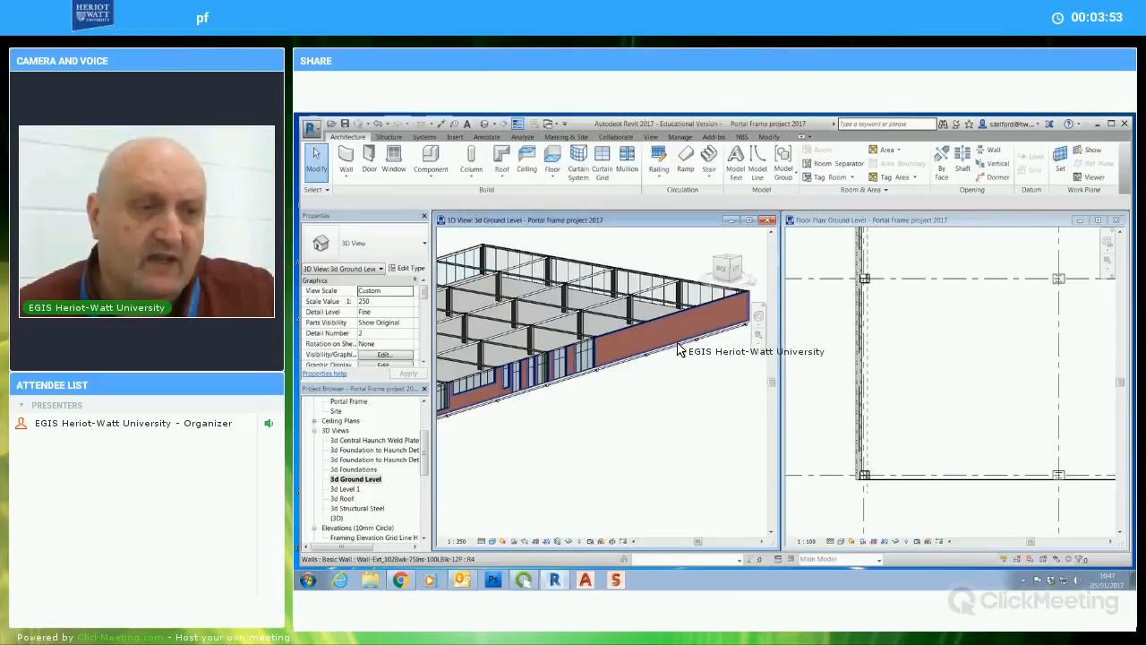
left_click(659, 347)
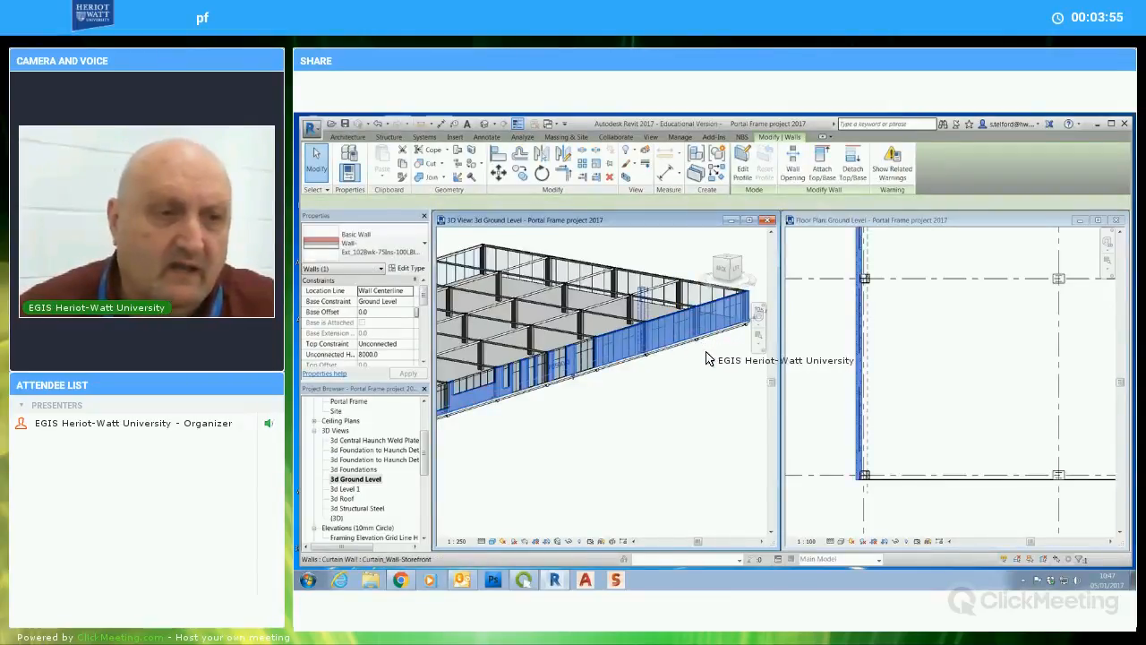
left_click(681, 389)
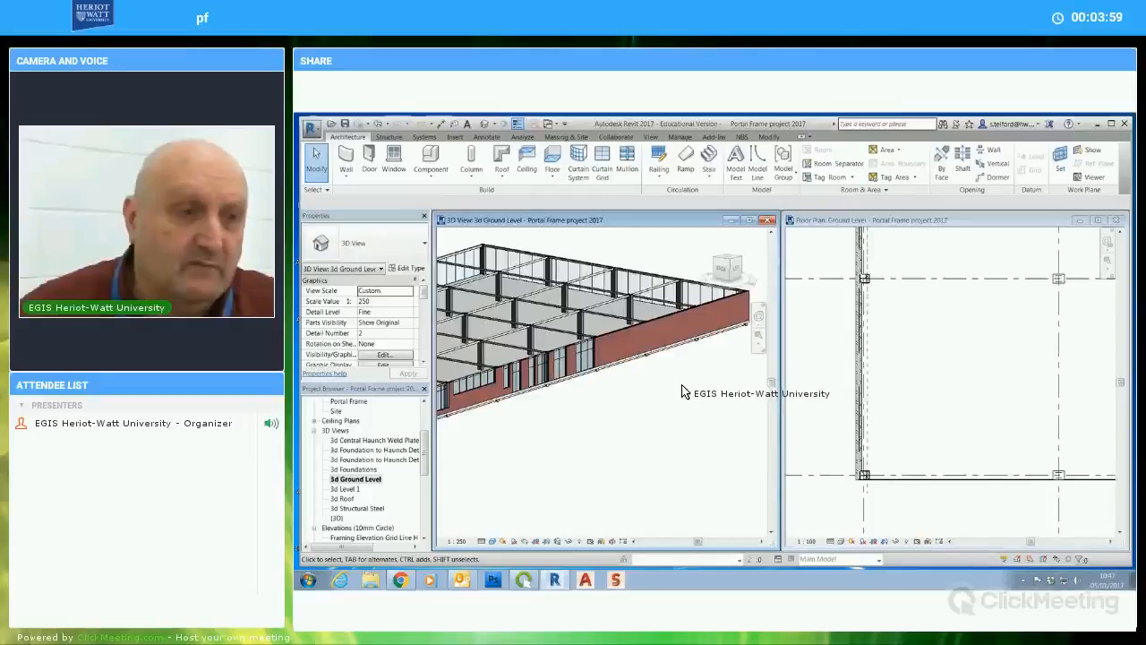
middle_click_drag(690, 391, 677, 399, "shift")
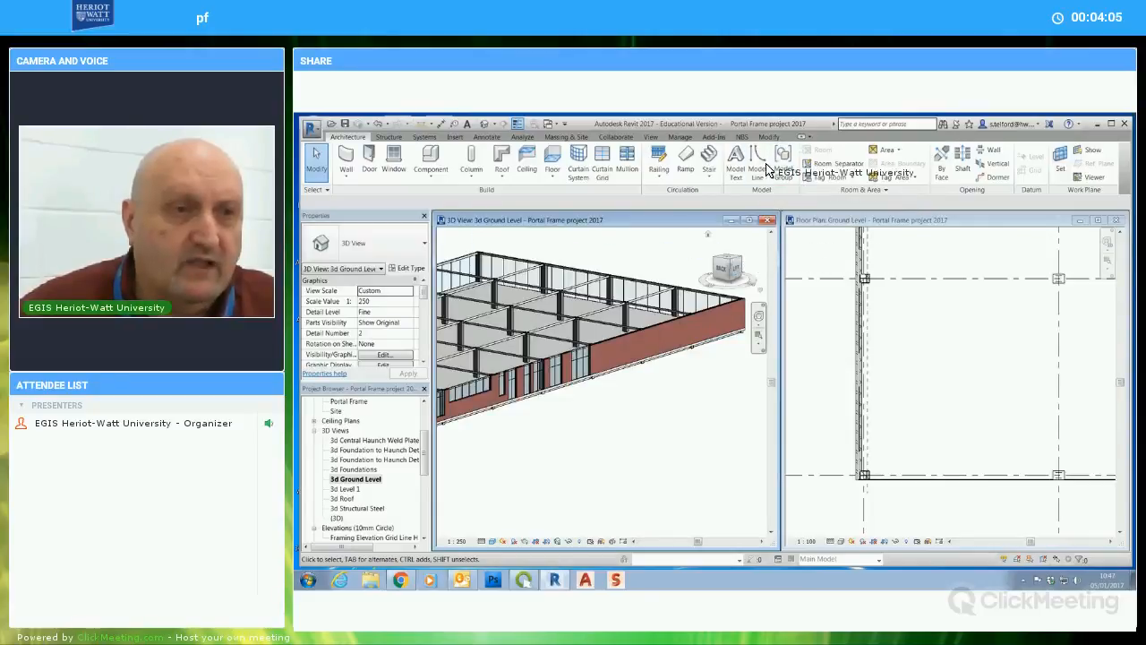
Use Cut Geometry in the Ground Level floor plan to embed the two curtain walls nearest the building corner in the brick wall
left_click(769, 136)
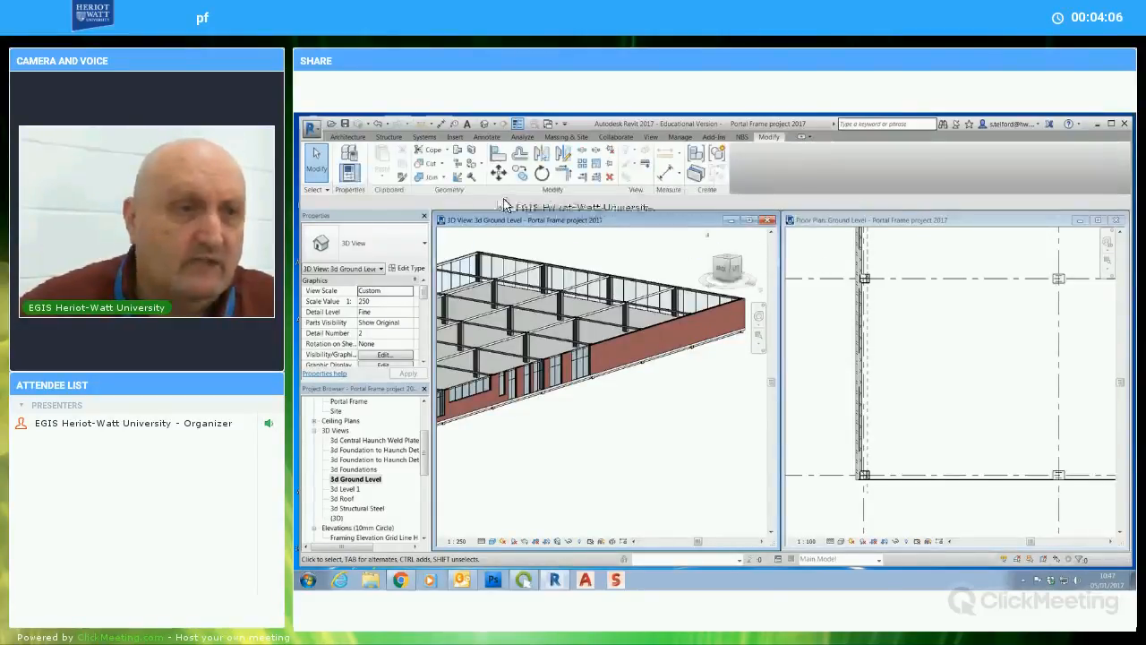
left_click(427, 165)
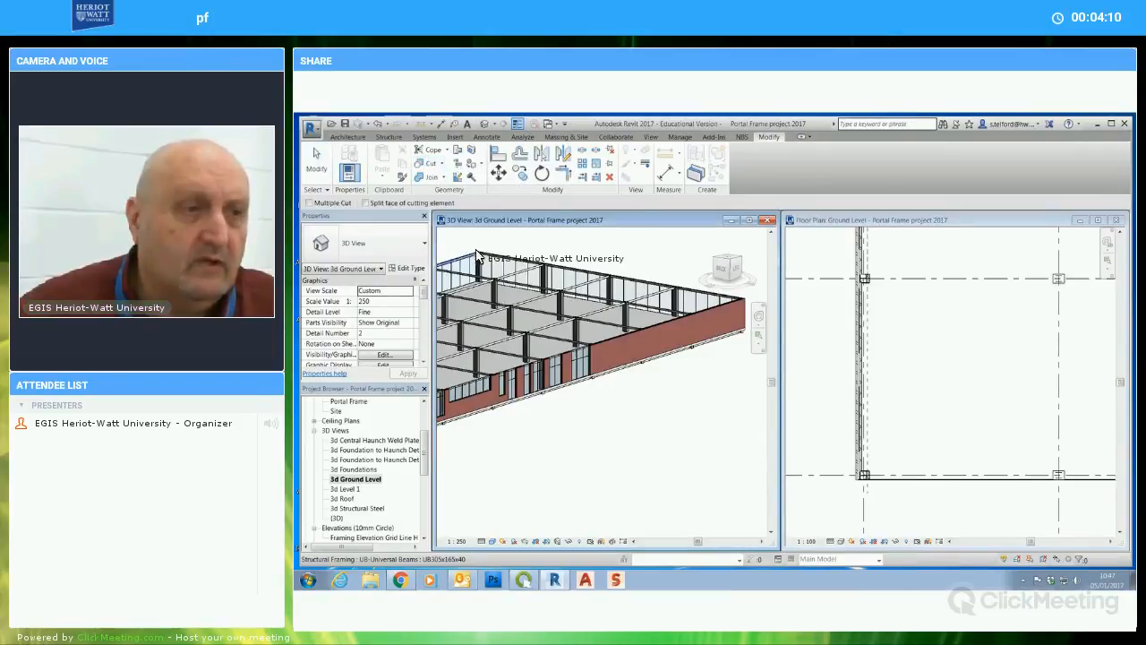
left_click(917, 224)
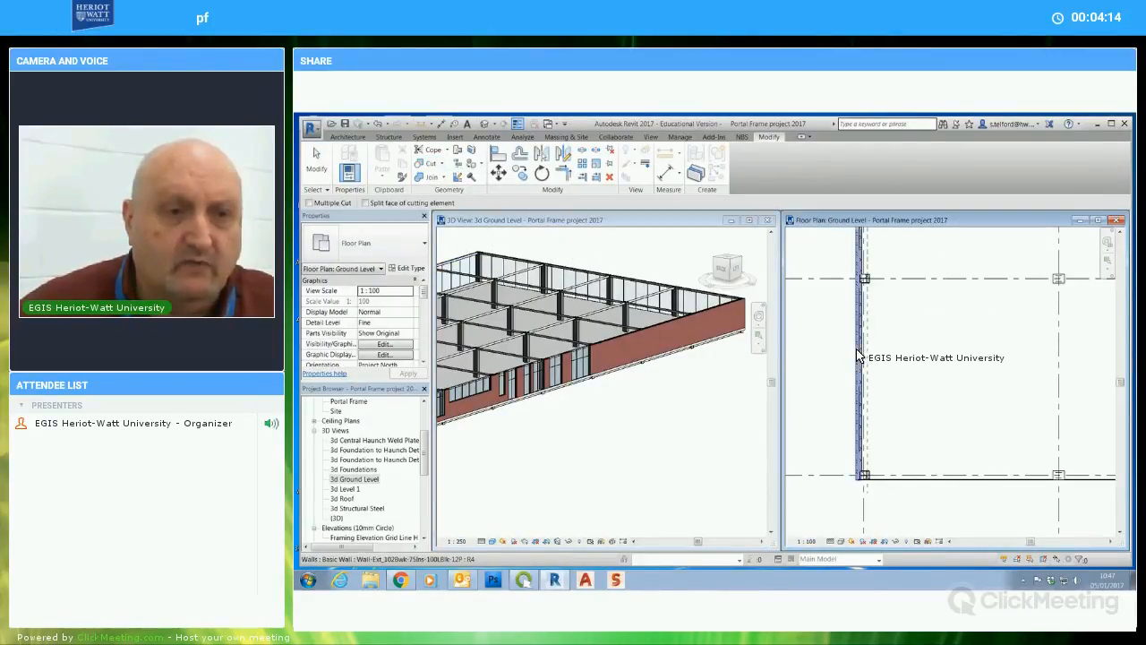
left_click(912, 403)
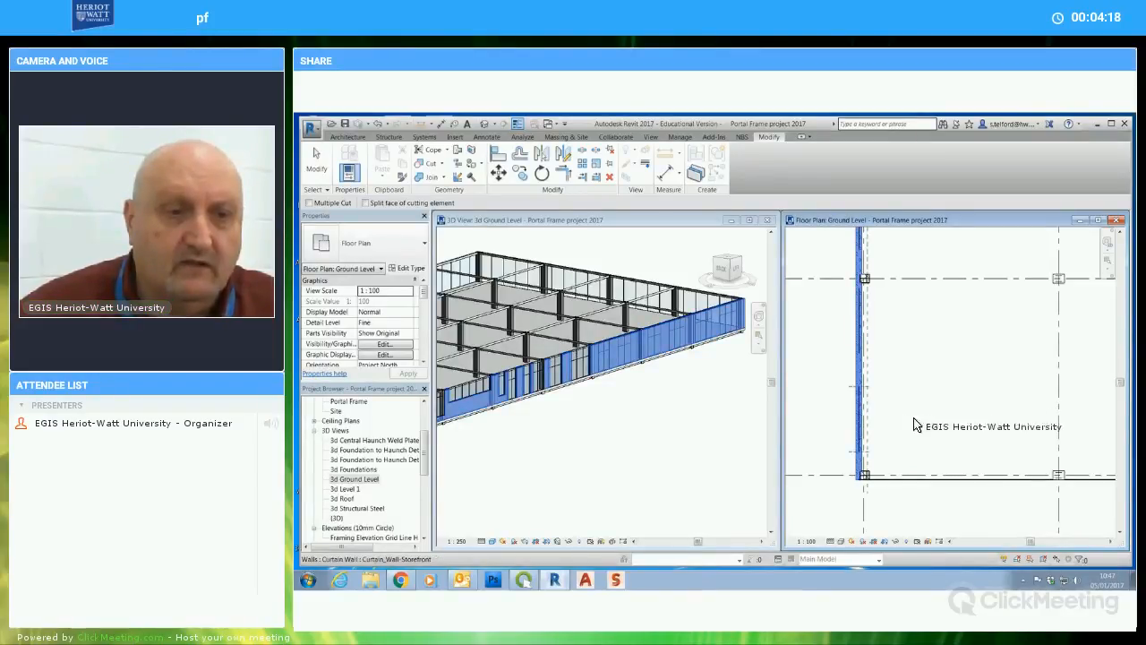
key("Escape")
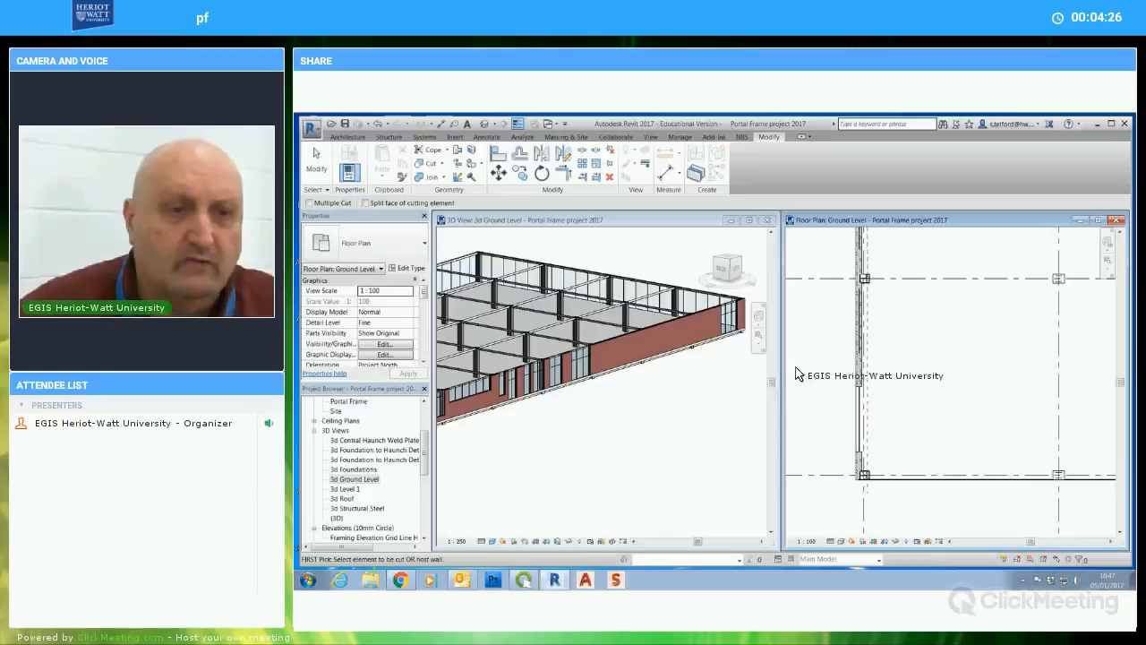
left_click(858, 362)
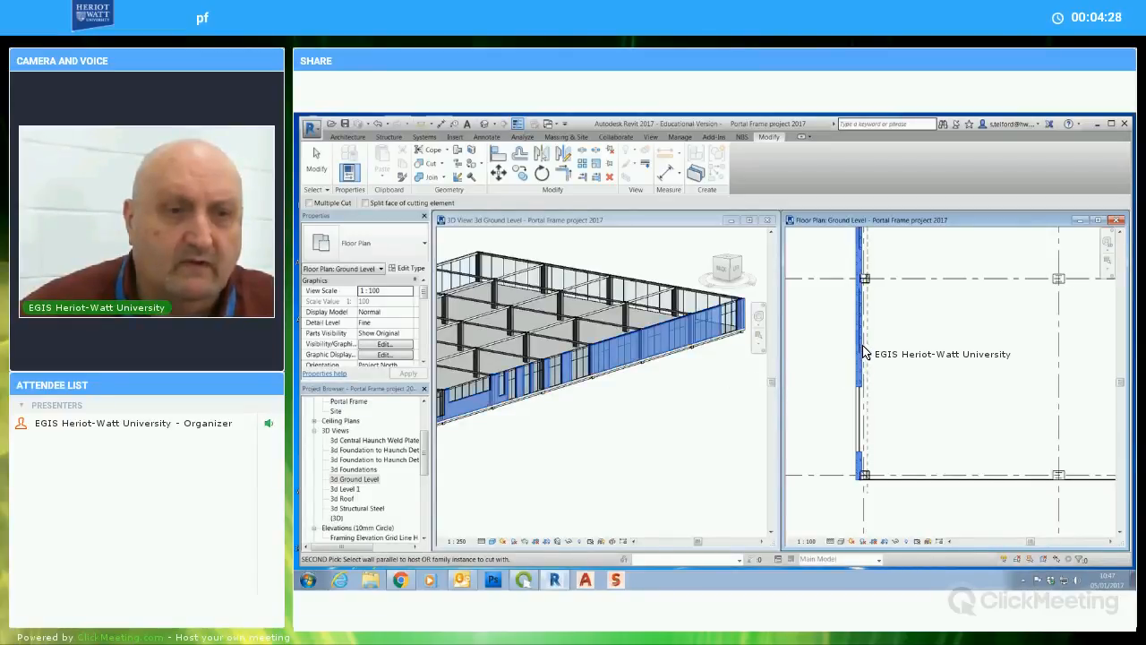
left_click(899, 348)
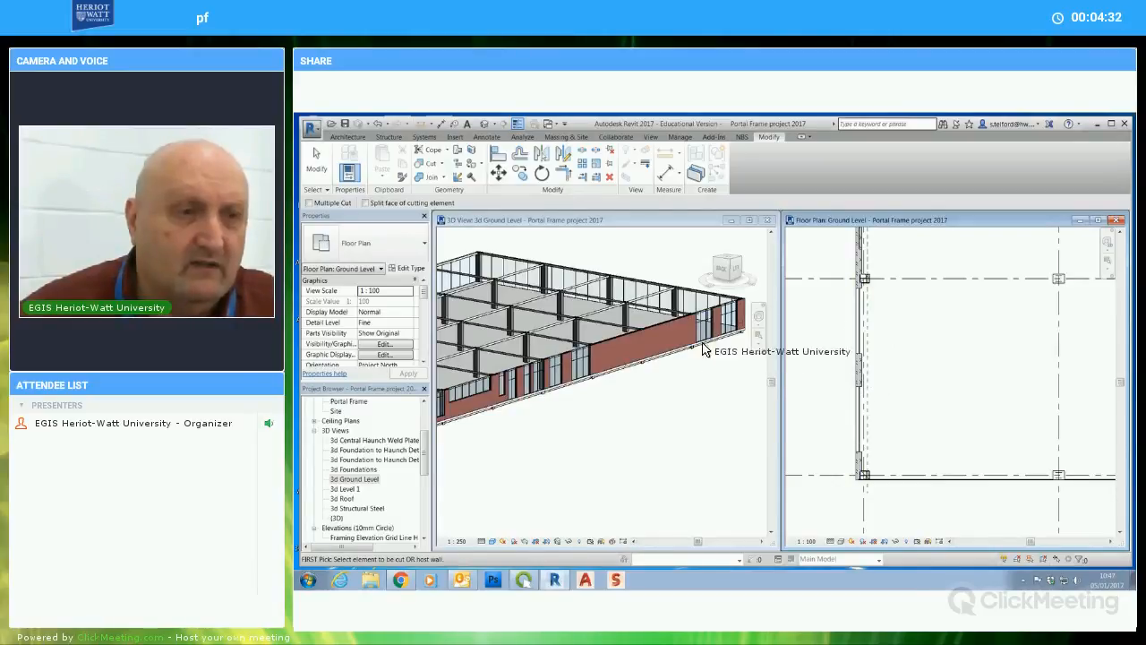
Cut the brick wall with the next two Storefront curtain walls in the 3d Ground Level view
left_click(678, 225)
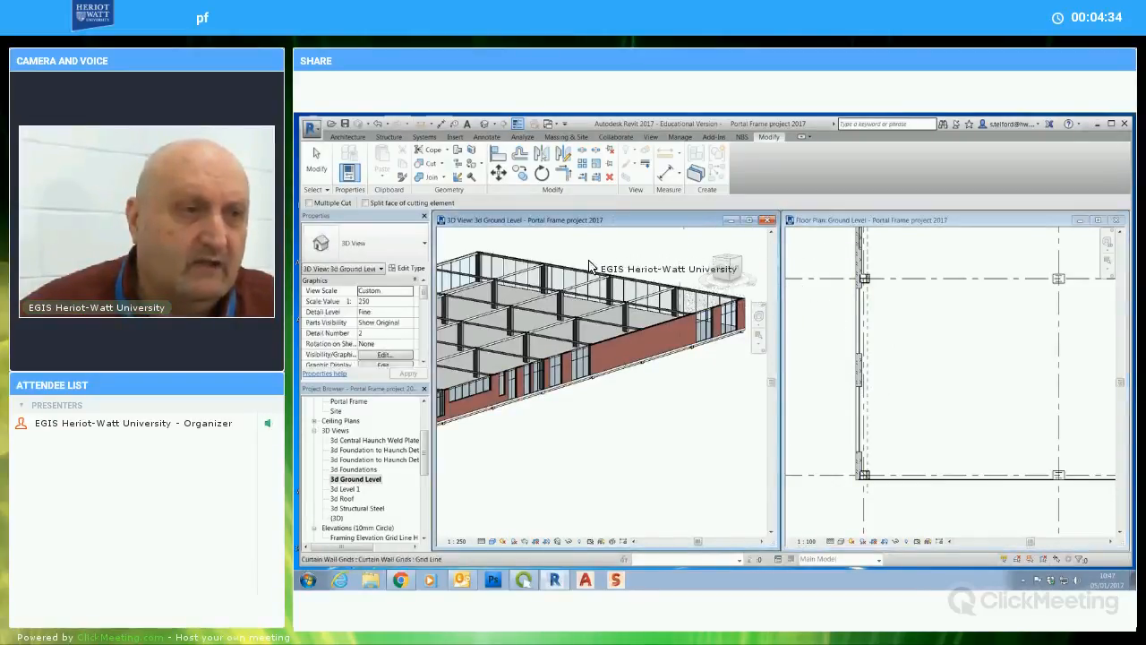
left_click(667, 358)
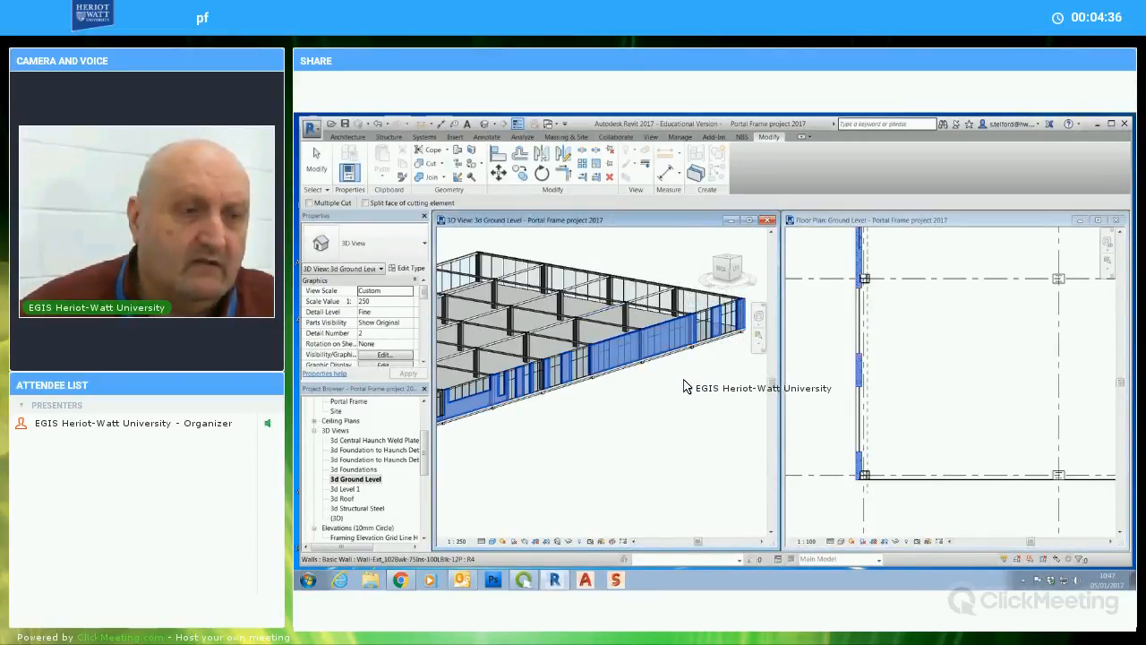
left_click(680, 348)
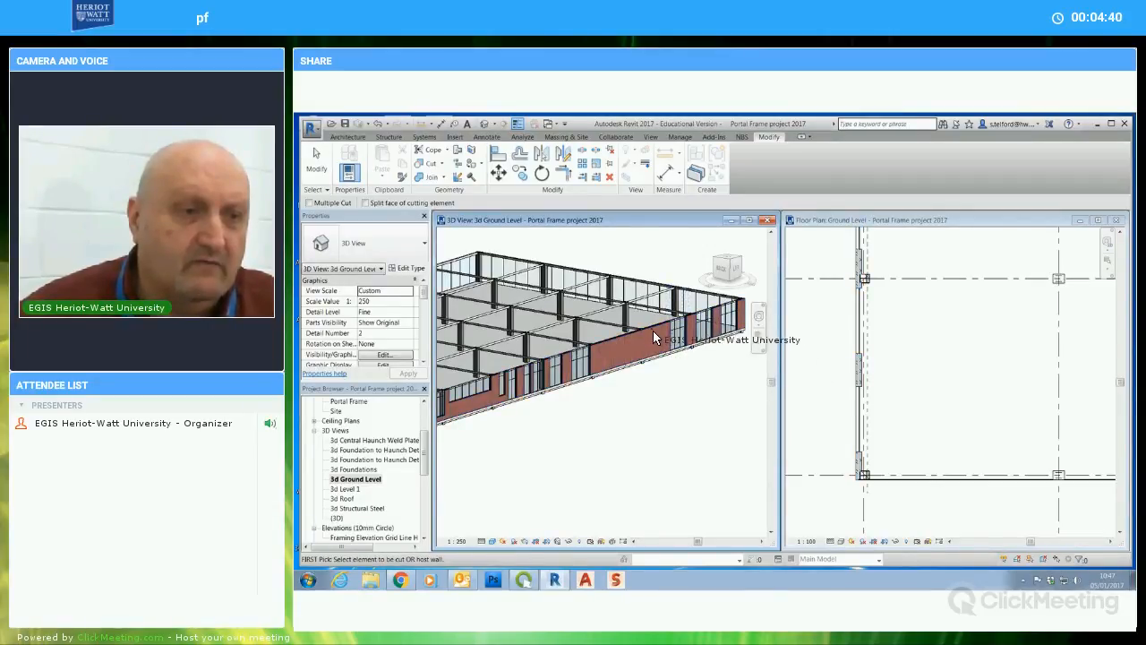
left_click(650, 349)
left_click(673, 374)
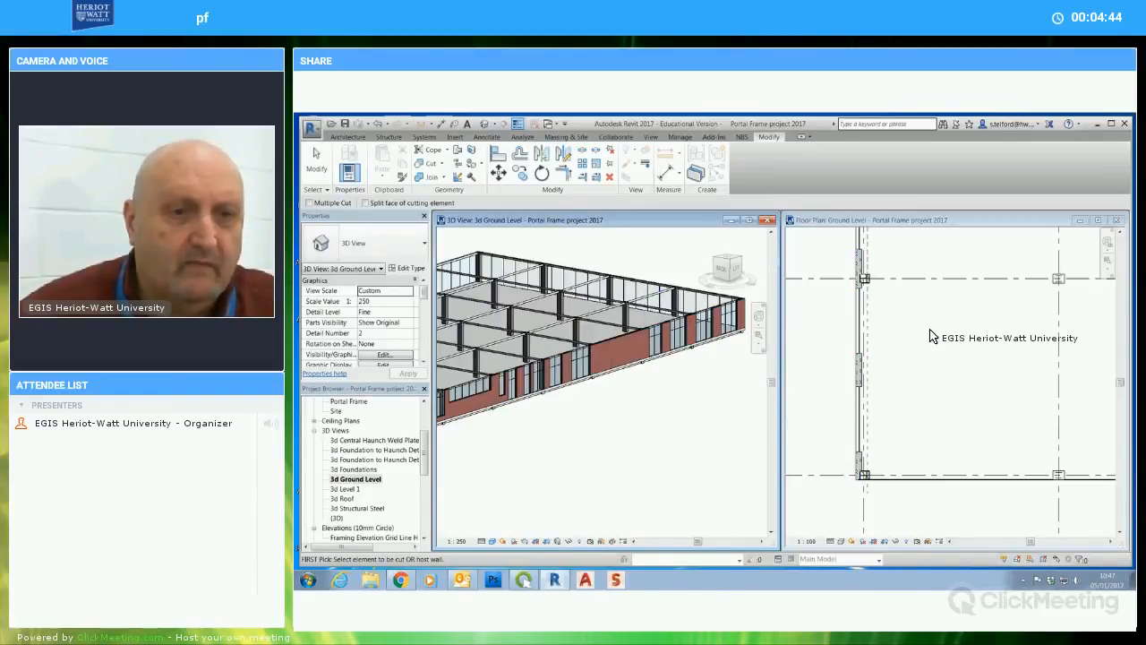
Cut the brick wall with the remaining Storefront curtain walls in the Ground Level floor plan, and end the Cut Geometry command
middle_click_drag(931, 335, 948, 425)
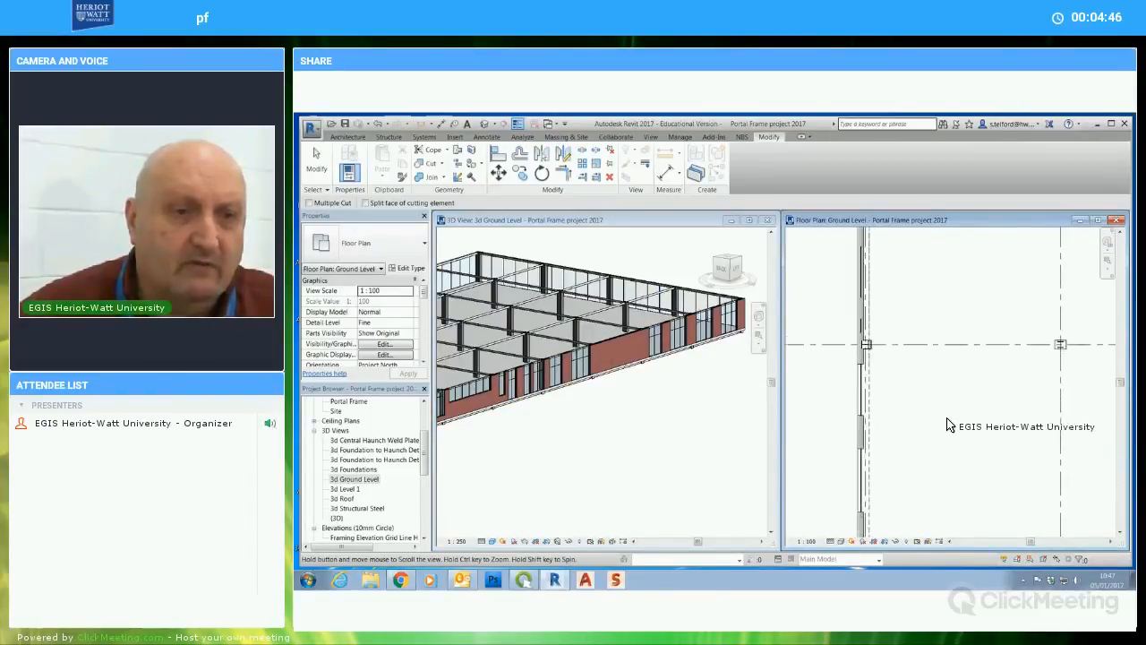
left_click(861, 349)
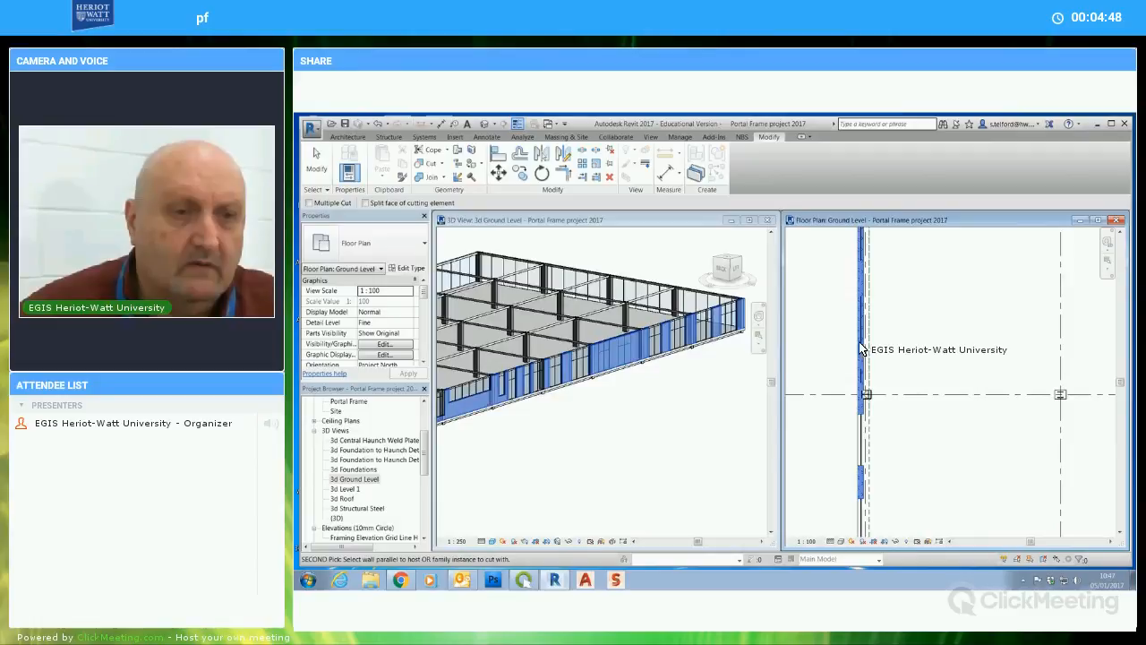
left_click(865, 370)
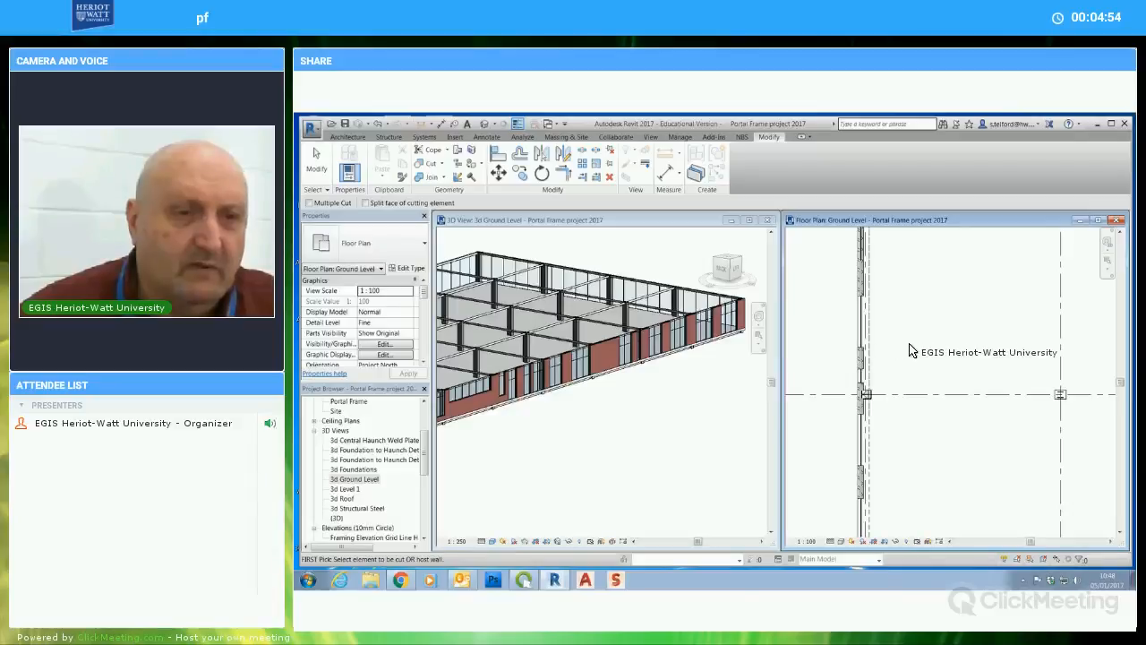
middle_click_drag(910, 343, 906, 410)
left_click(856, 358)
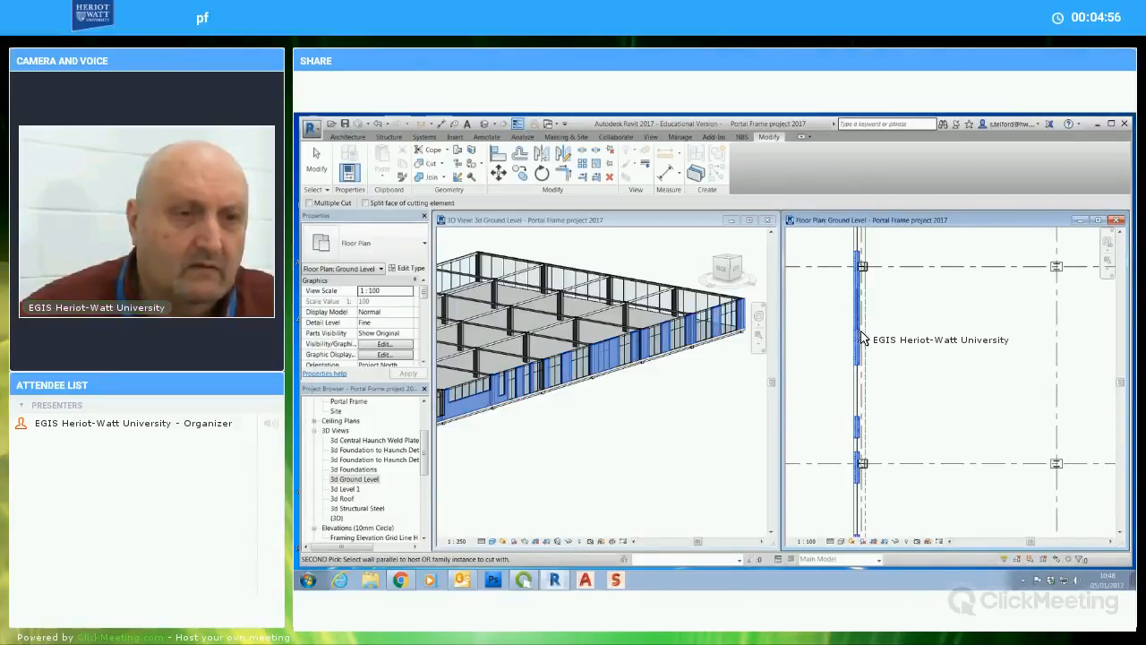
left_click(858, 330)
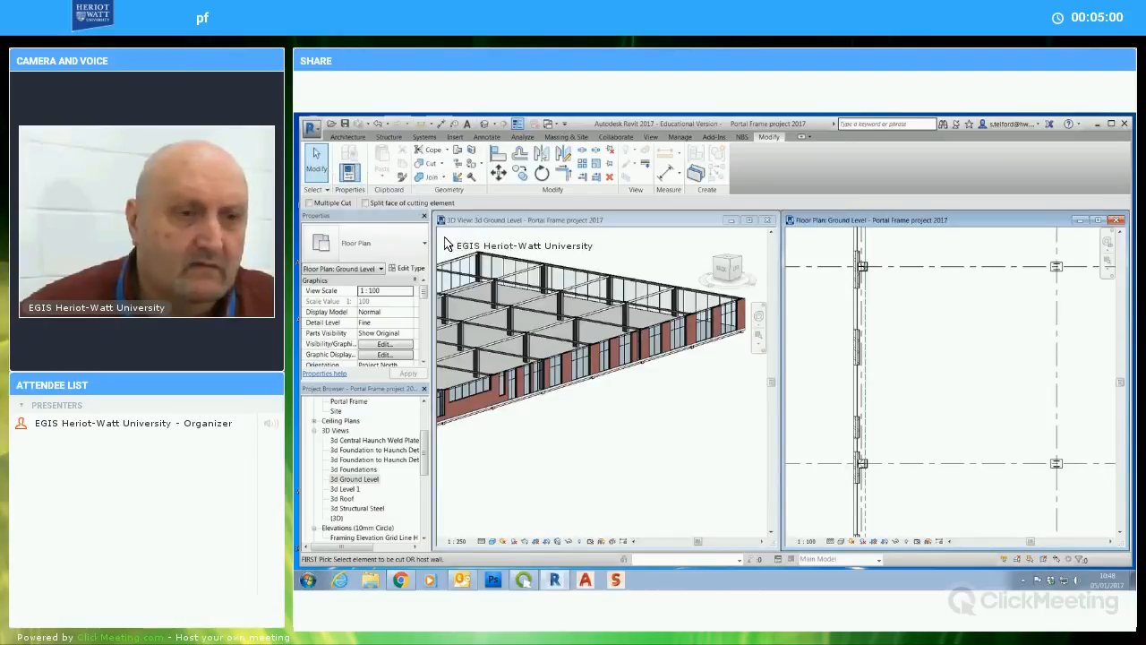
key("Escape")
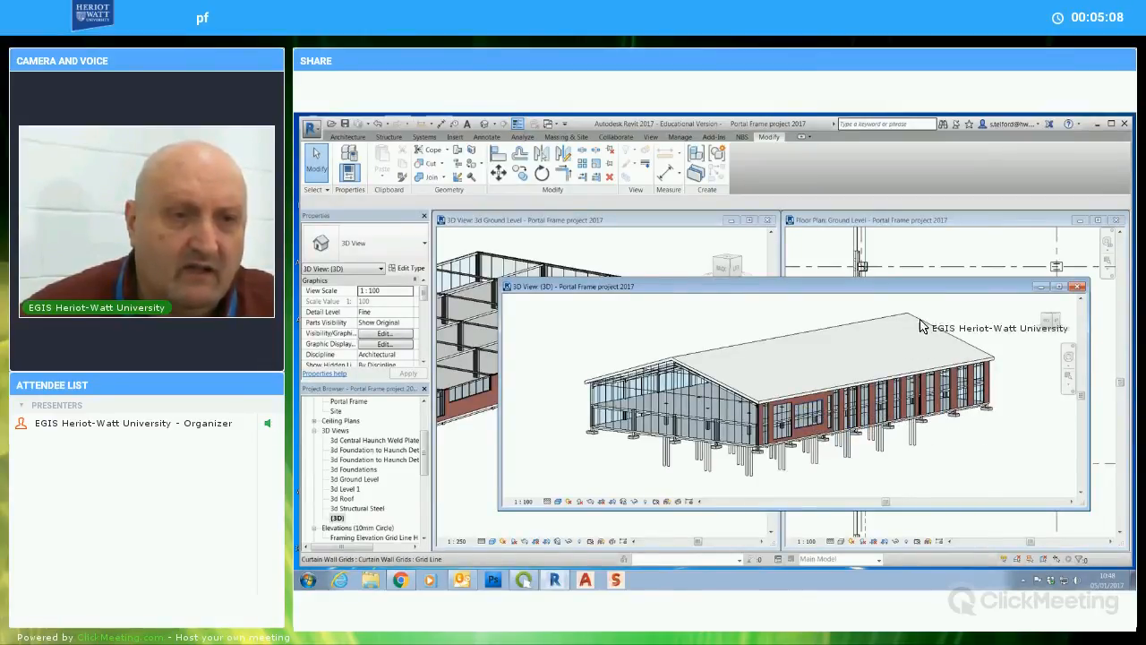
In the maximized {3D} view, lower the top of the second narrow Storefront curtain wall beyond the long horizontal window to about 7120 mm height
left_click(1058, 287)
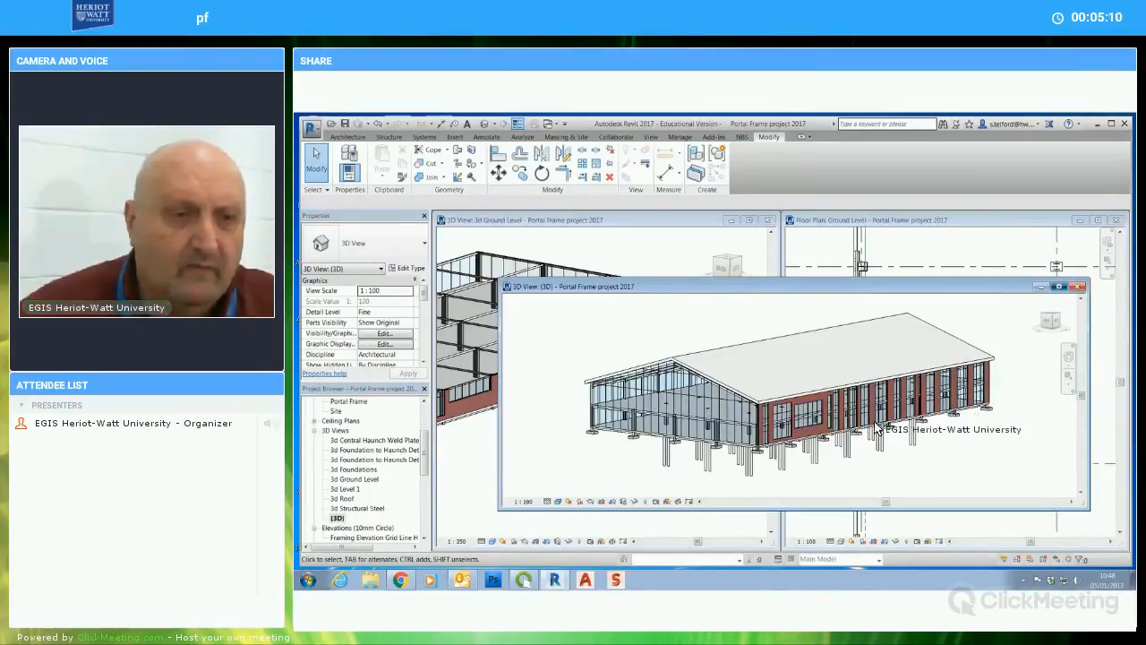
scroll(803, 424, "up", 5)
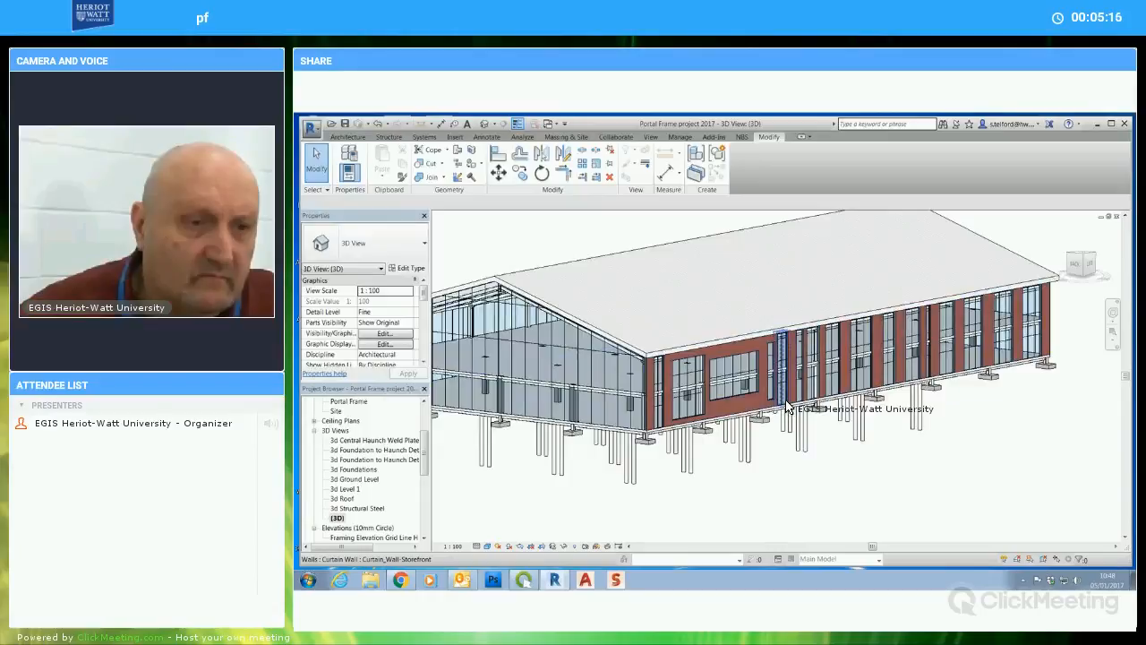
left_click(786, 401)
left_click(781, 326)
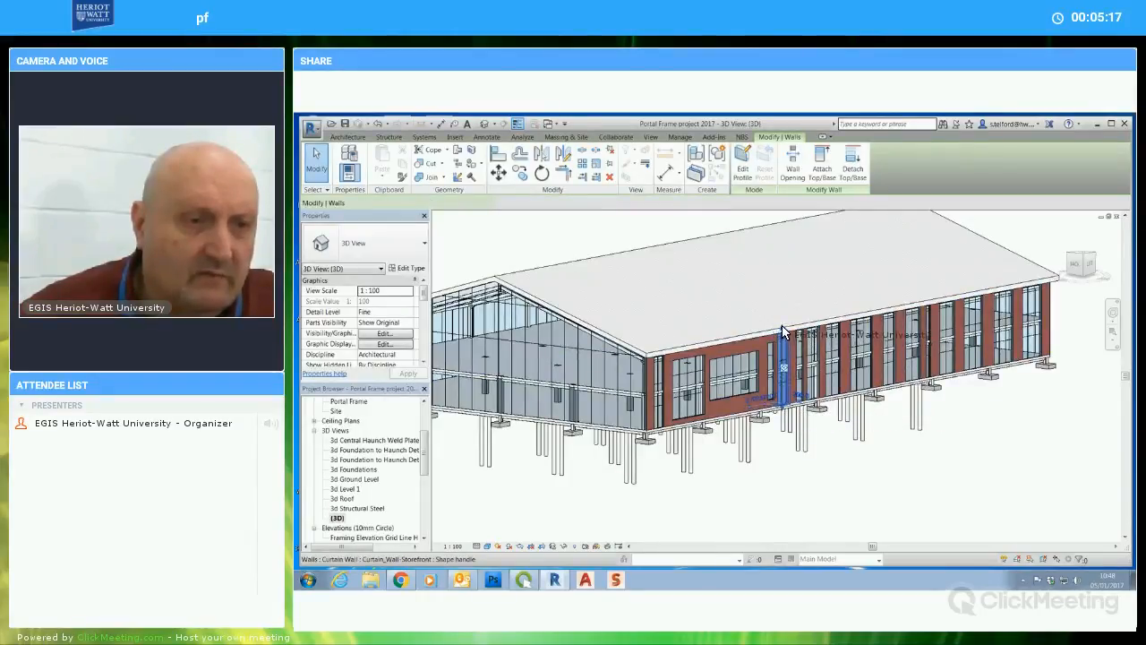
left_click(787, 356)
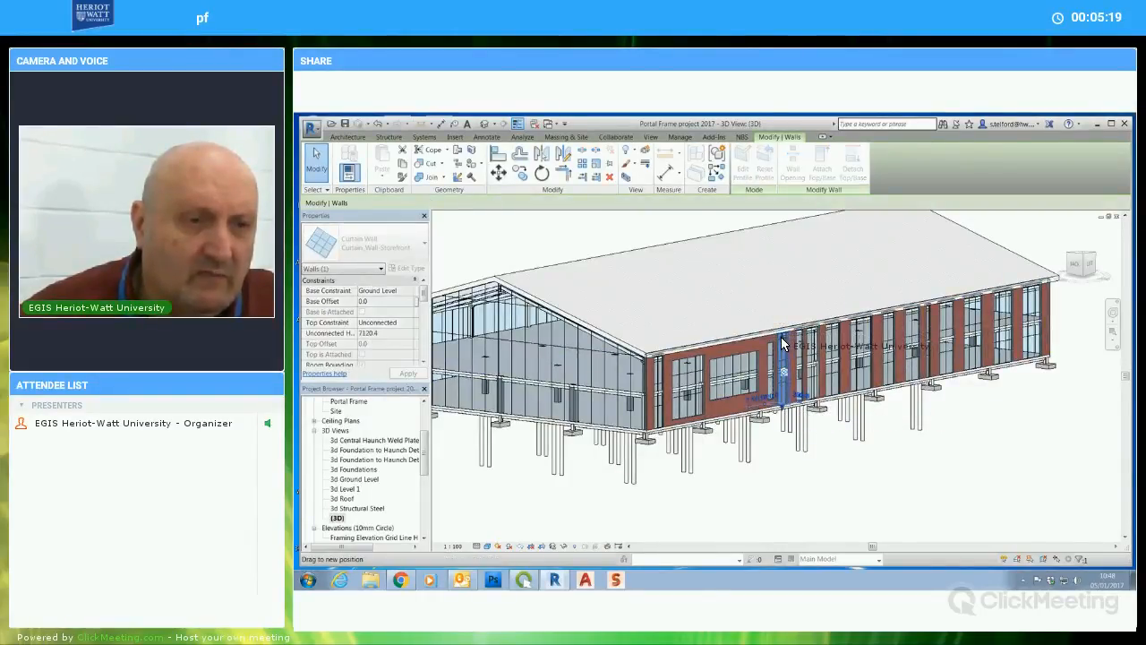
scroll(790, 340, "up", 3)
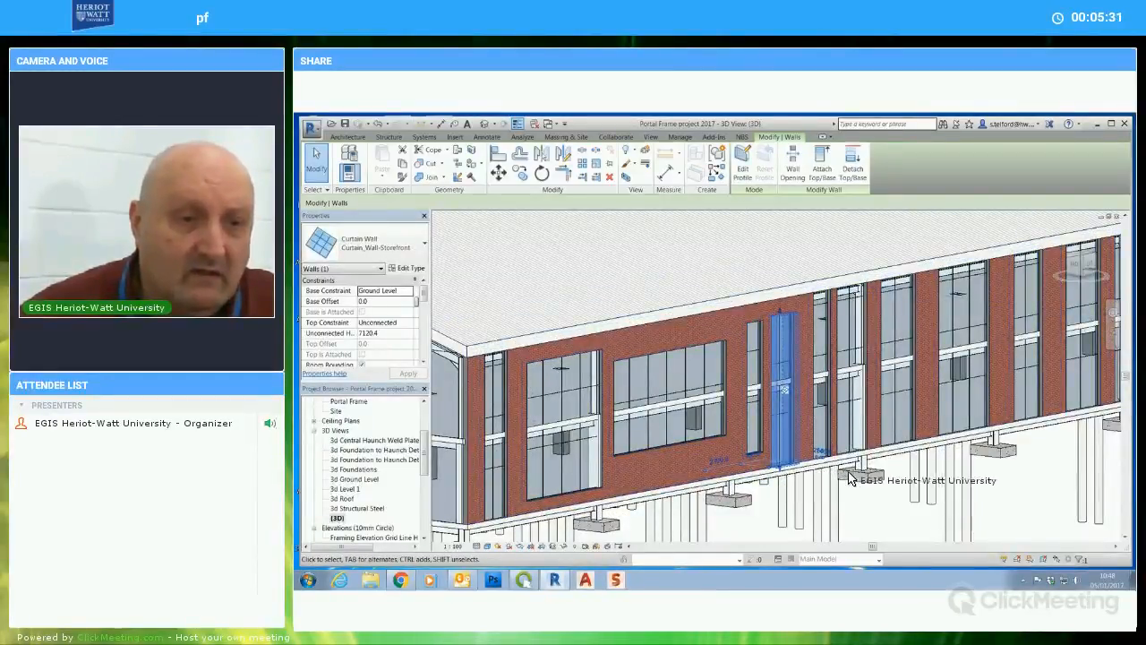
key("Escape")
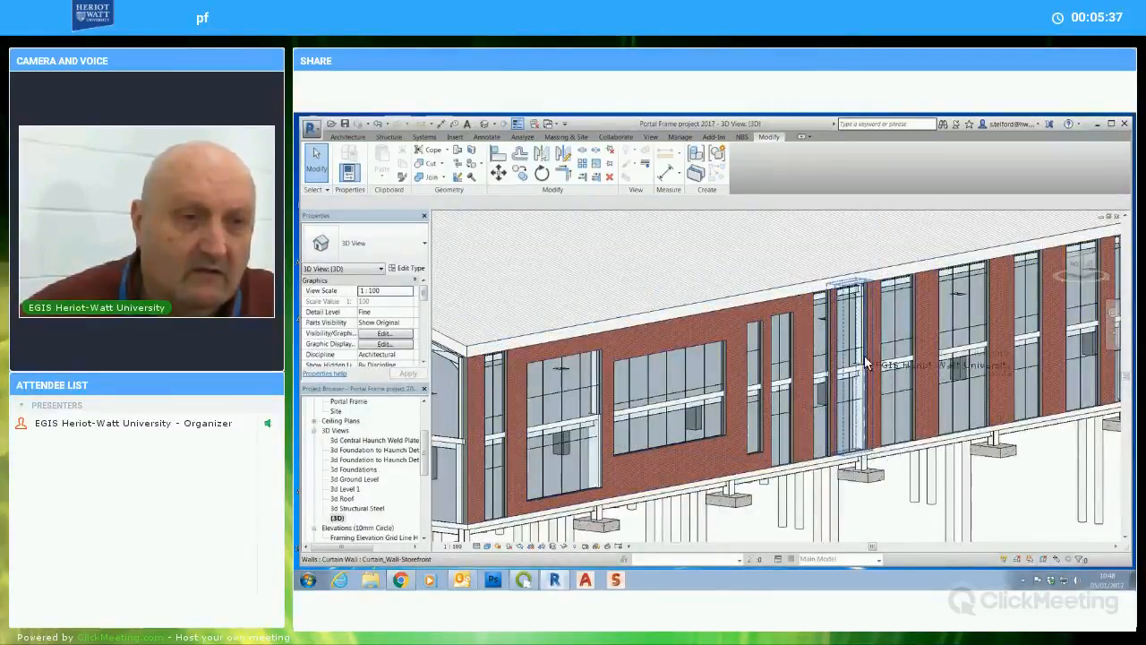
Shorten the Storefront curtain wall two further along at its top and base, to about 6840 mm height with a base offset of about 313 mm
left_click(851, 286)
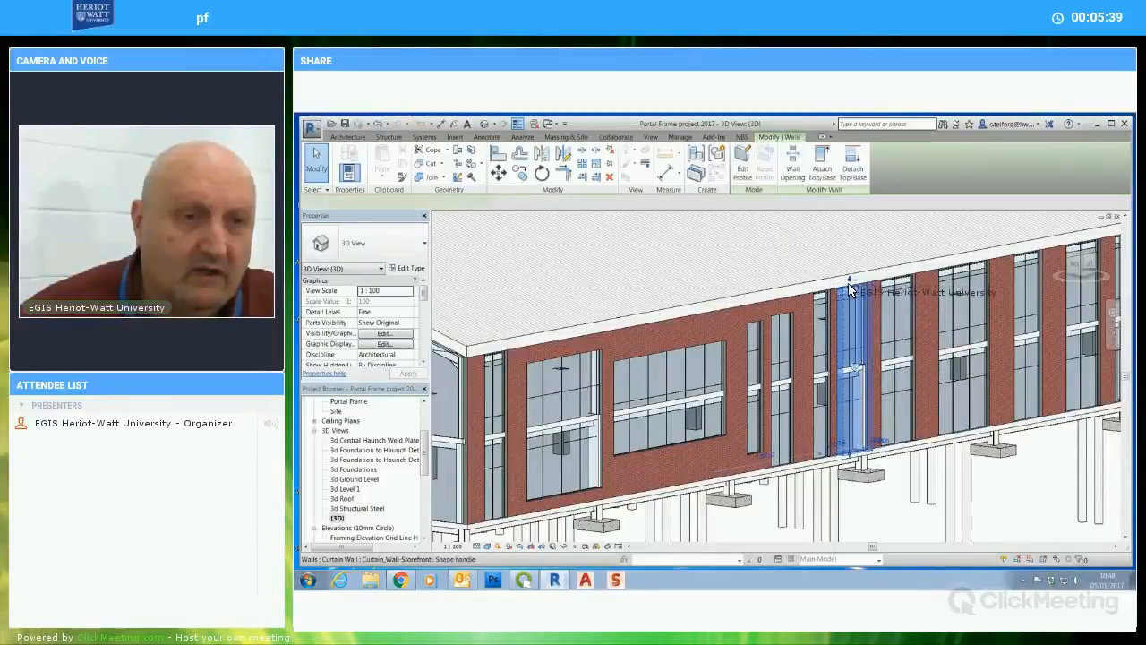
left_click_drag(854, 312, 850, 310)
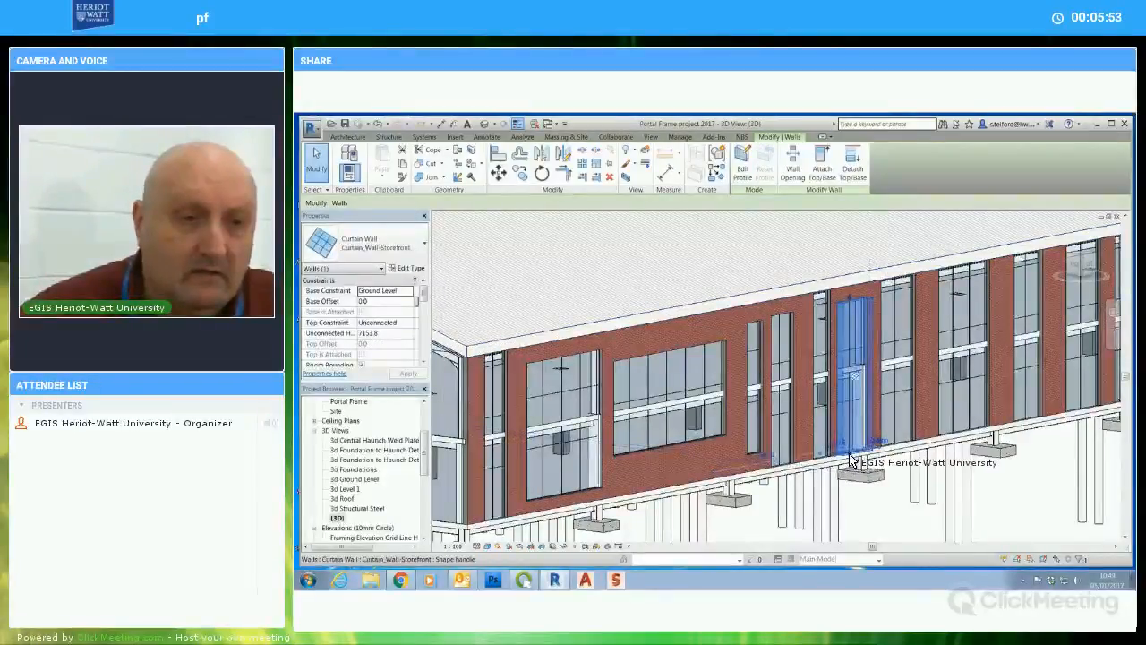
left_click_drag(852, 454, 901, 478)
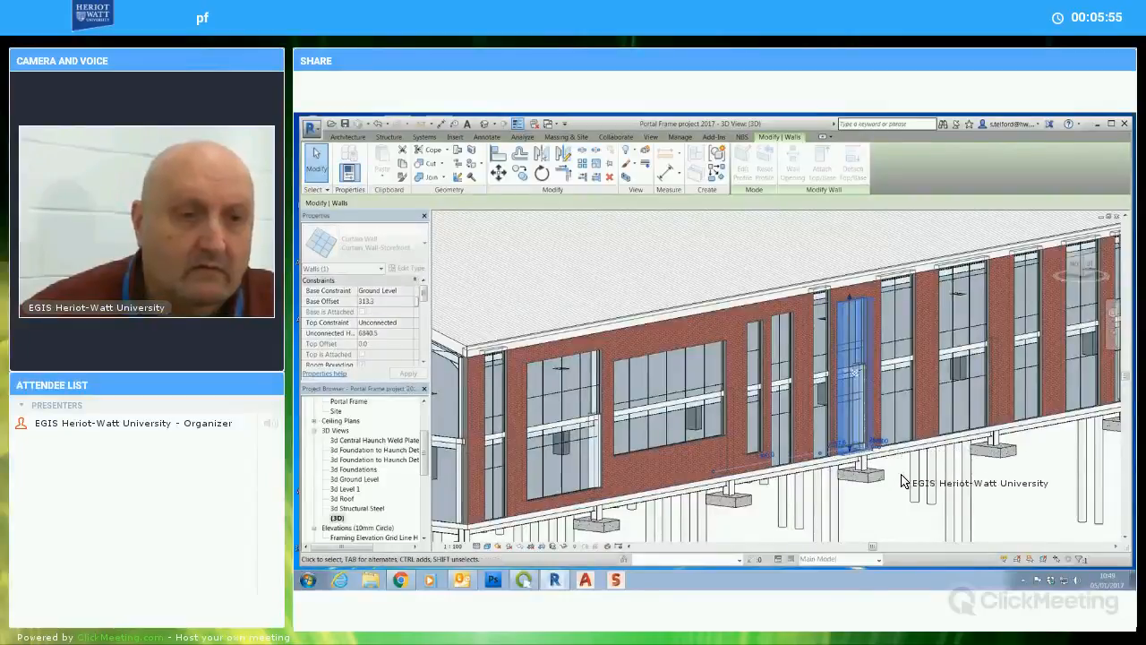
left_click(892, 497)
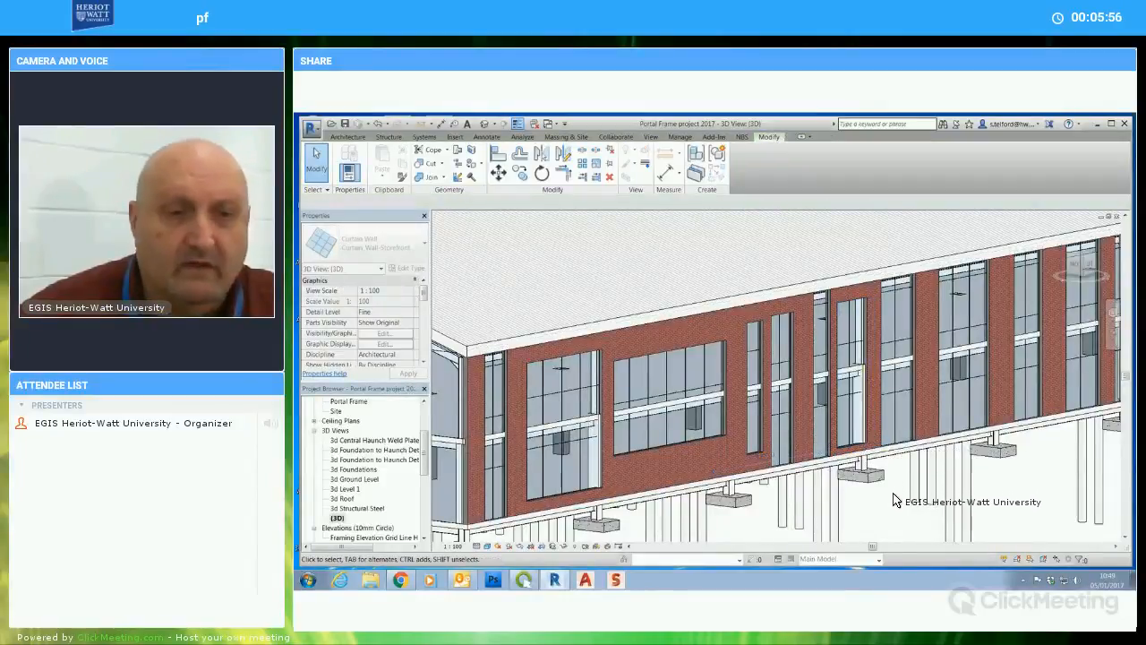
Reduce the next Storefront curtain wall along the brick facade to a shorter window by lowering its top and raising its base
left_click(910, 392)
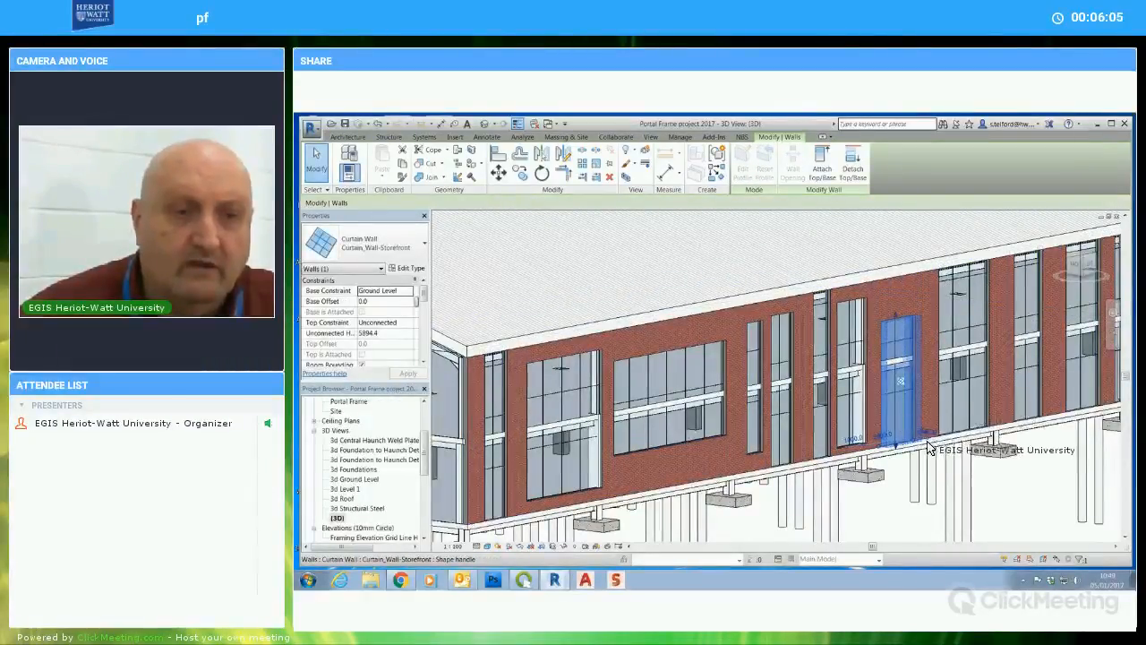
key("Escape")
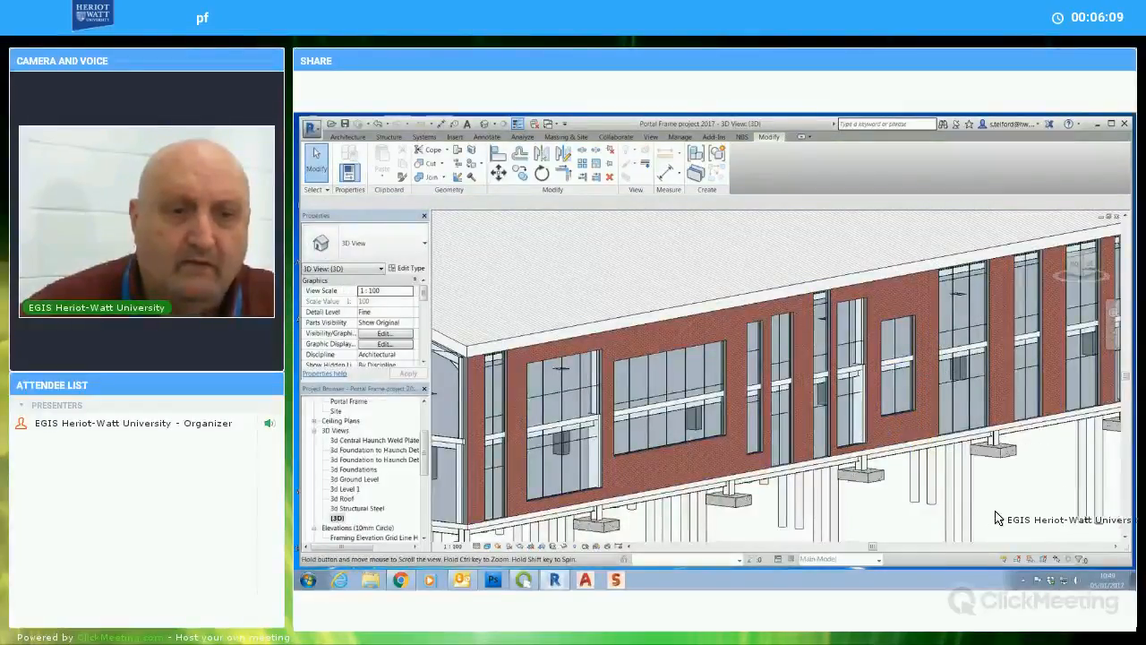
middle_click_drag(997, 522, 1038, 470, "shift")
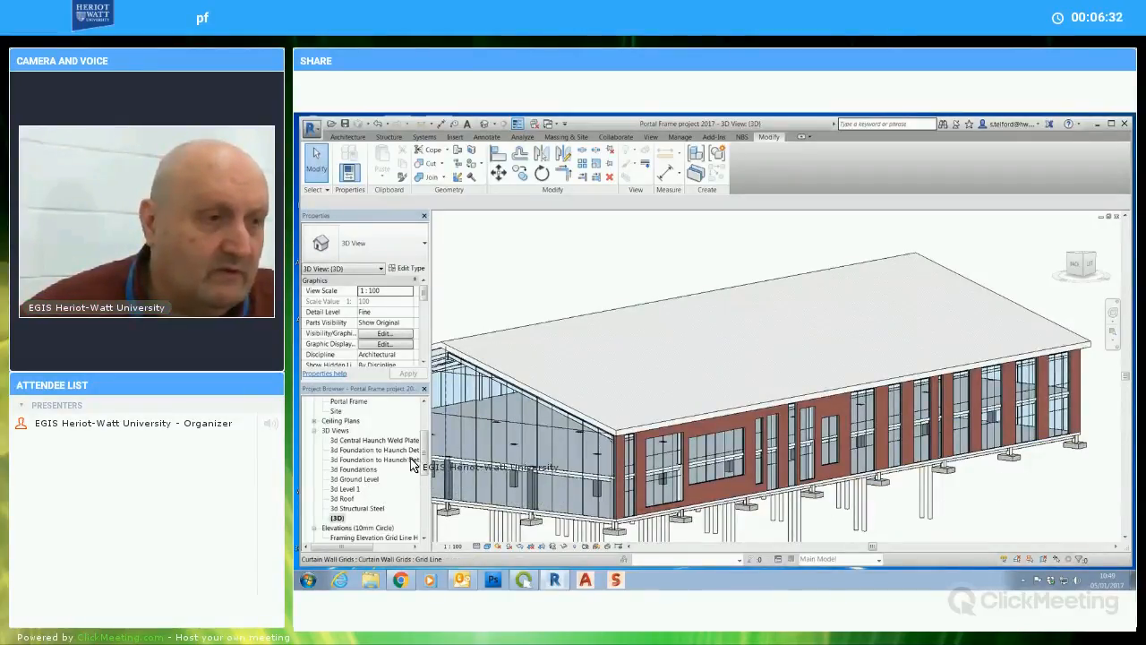
Close the {3D} view and tile the Ground Level floor plan beside the 3d Ground Level view
scroll(381, 465, "up", 3)
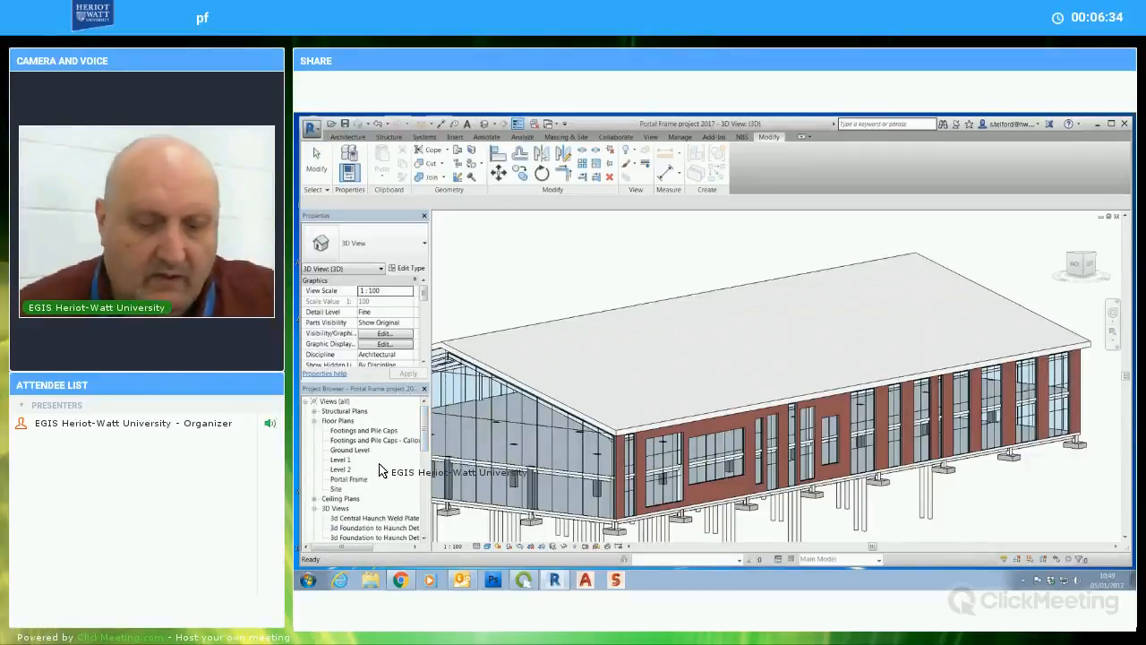
left_click(379, 464)
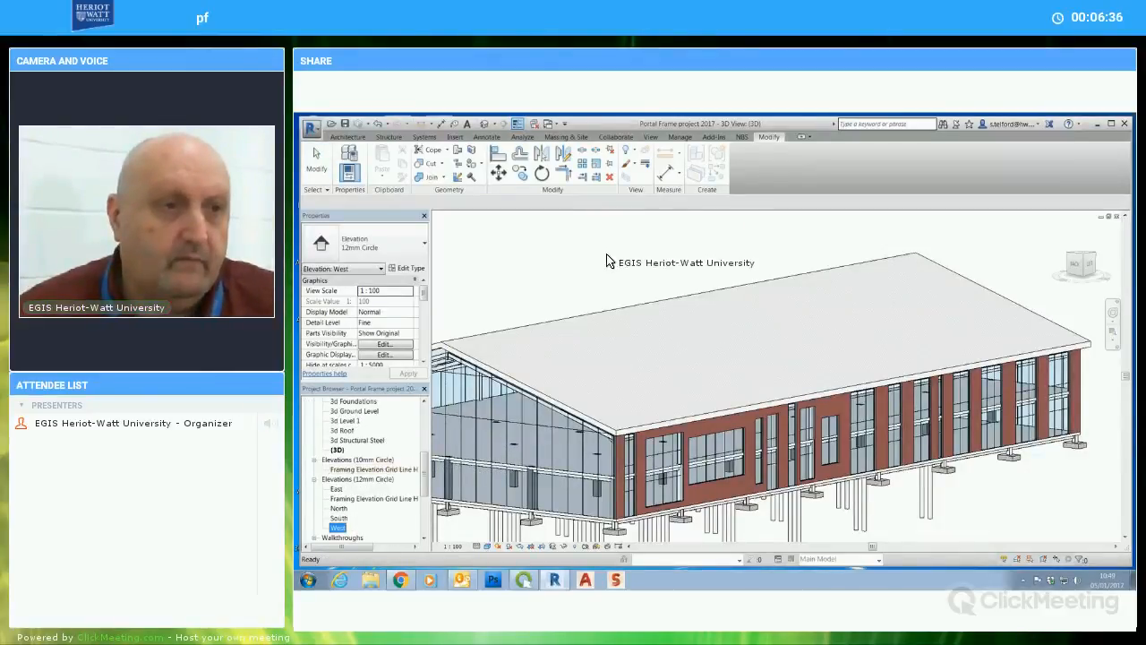
key("w")
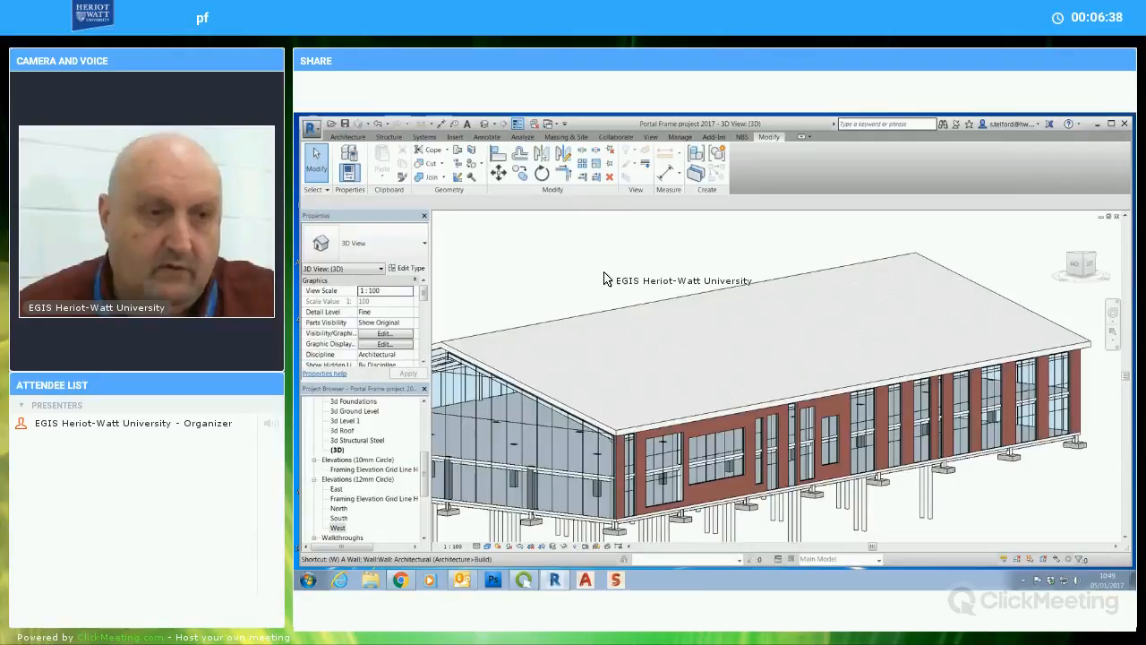
key("t")
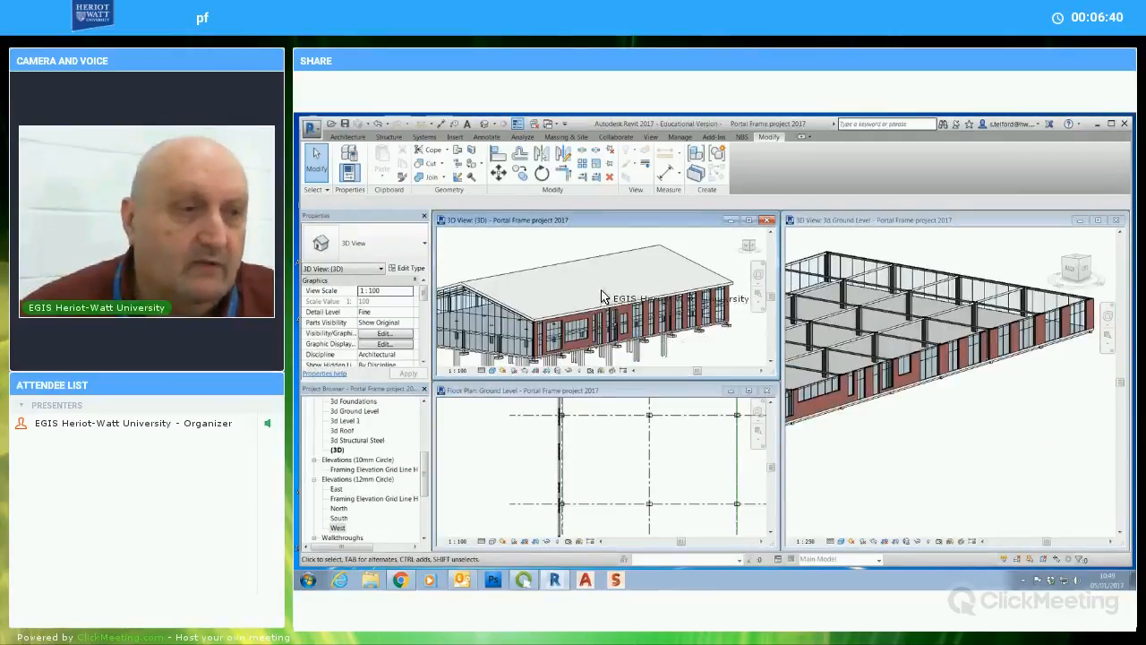
left_click(767, 221)
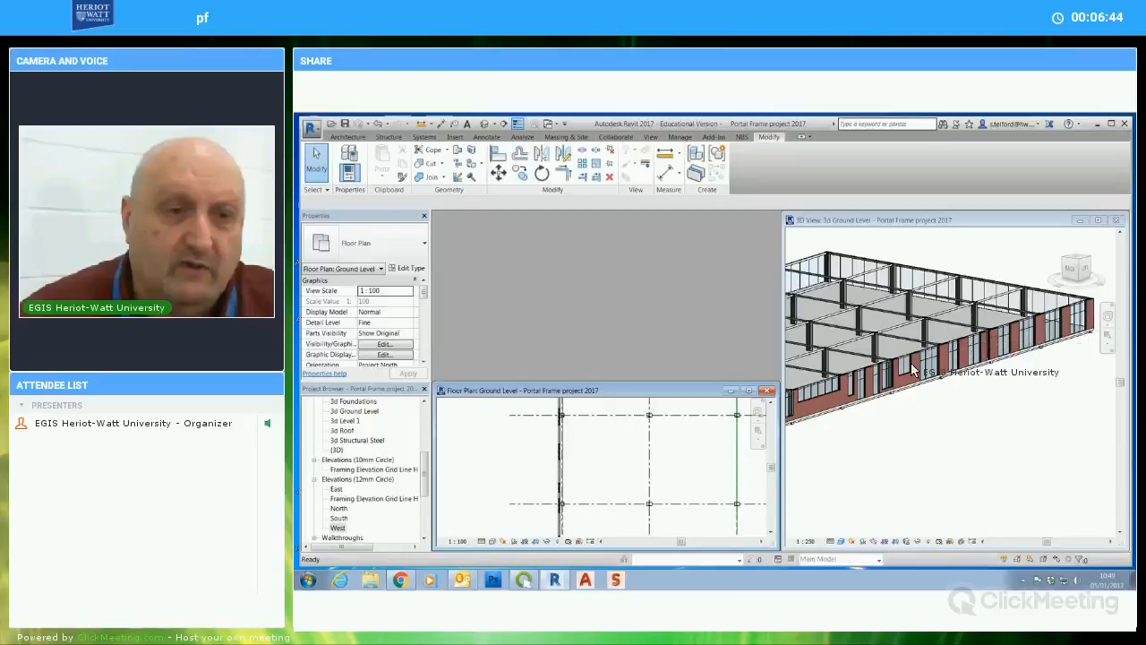
key("t")
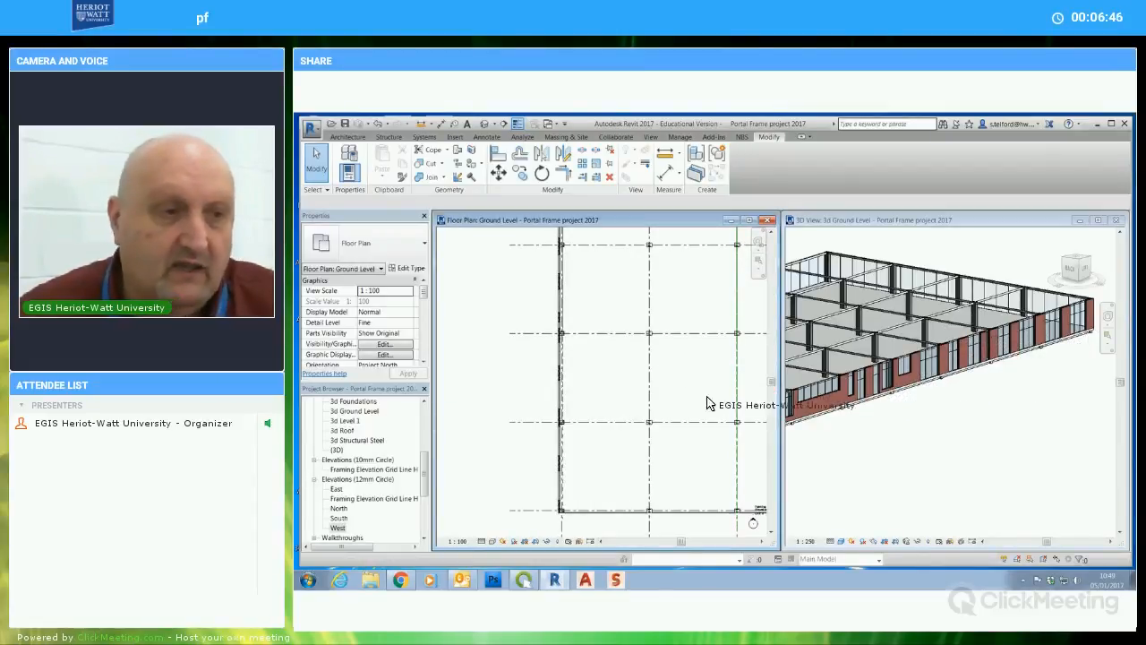
Frame the whole building in both the Ground Level floor plan and the 3d Ground Level view to examine the internal layout
scroll(653, 402, "down", 3)
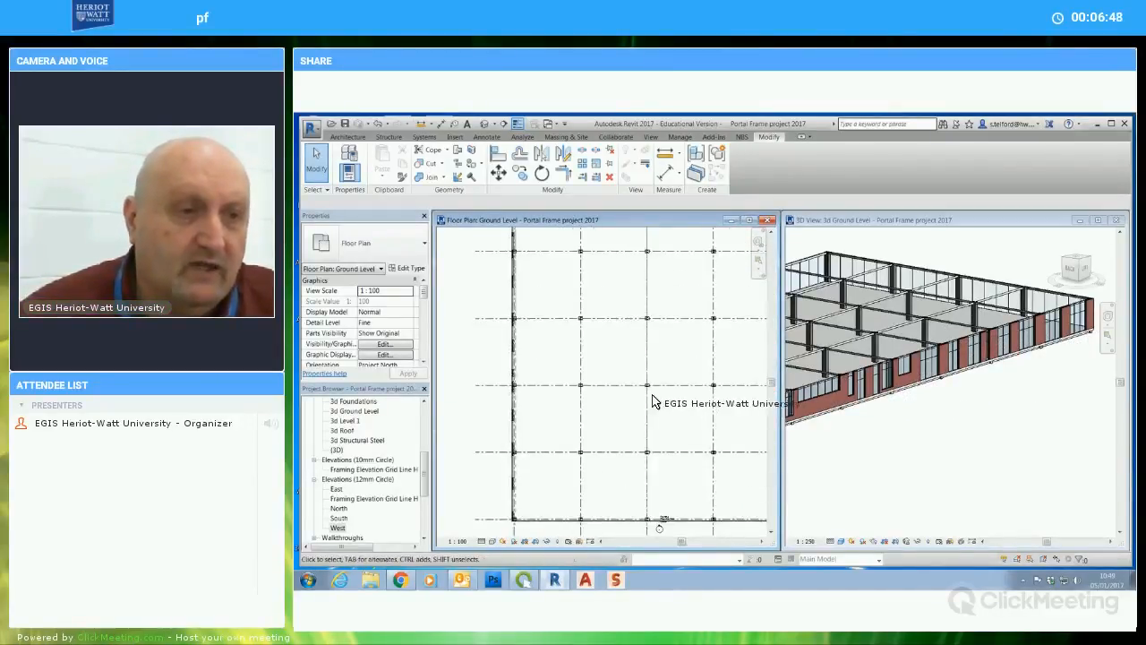
scroll(611, 430, "down", 4)
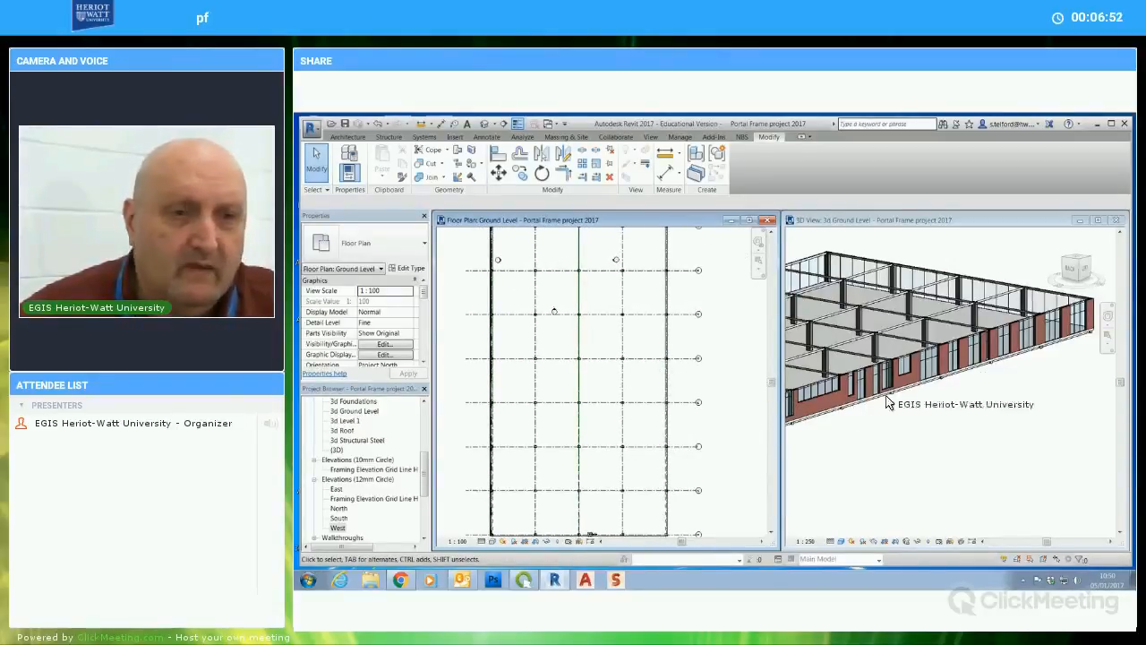
middle_click_drag(913, 427, 790, 451, "shift")
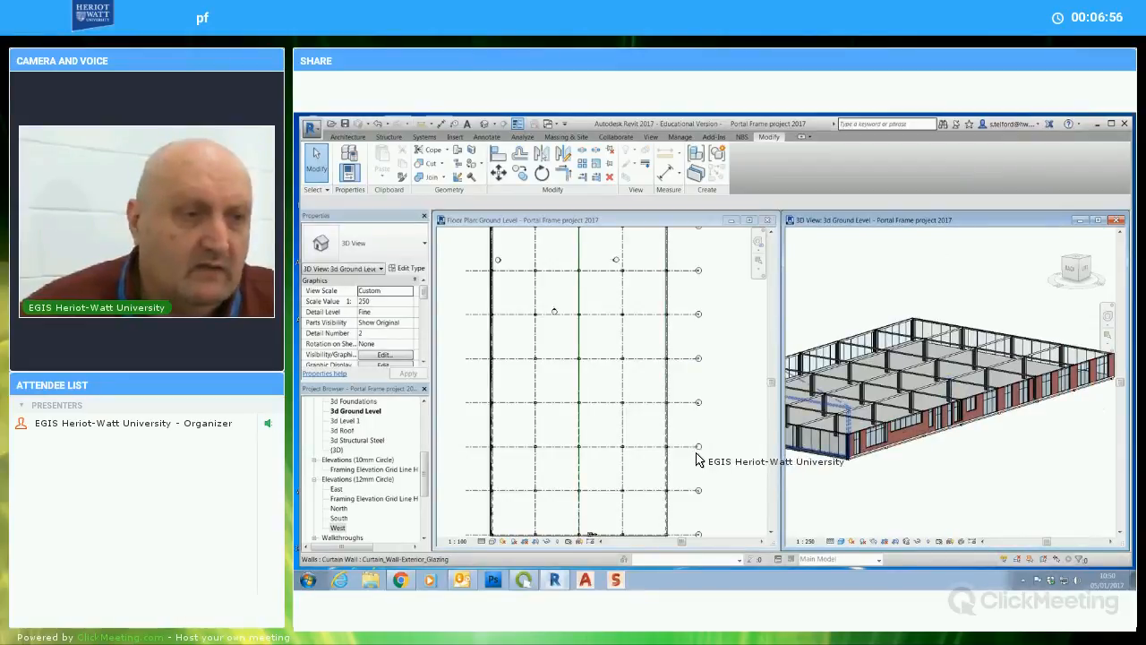
scroll(700, 455, "up", 2)
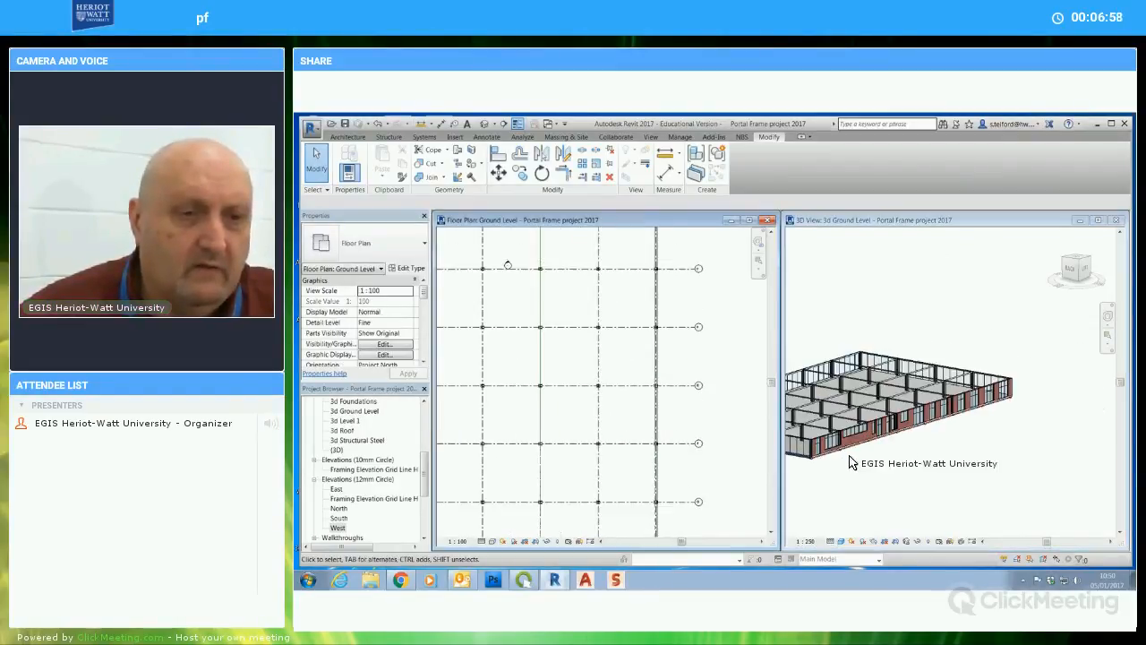
scroll(880, 477, "up", 2)
middle_click_drag(918, 489, 992, 454)
scroll(945, 486, "down", 1)
left_click(715, 418)
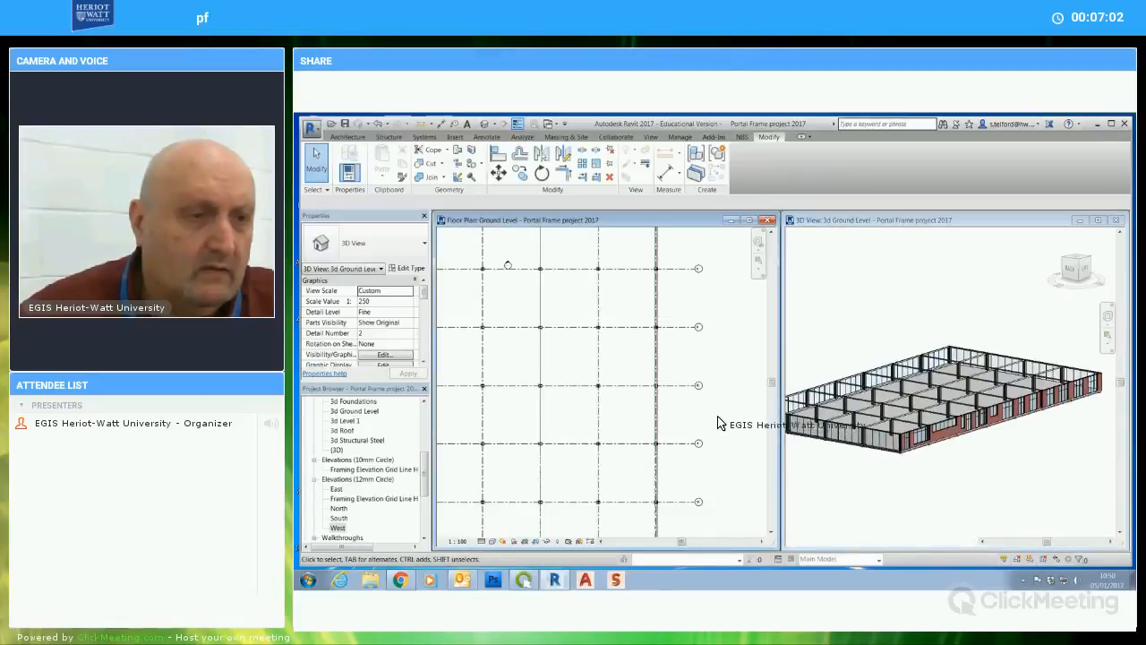
scroll(706, 412, "down", 1)
middle_click_drag(714, 410, 700, 429)
scroll(734, 406, "down", 2)
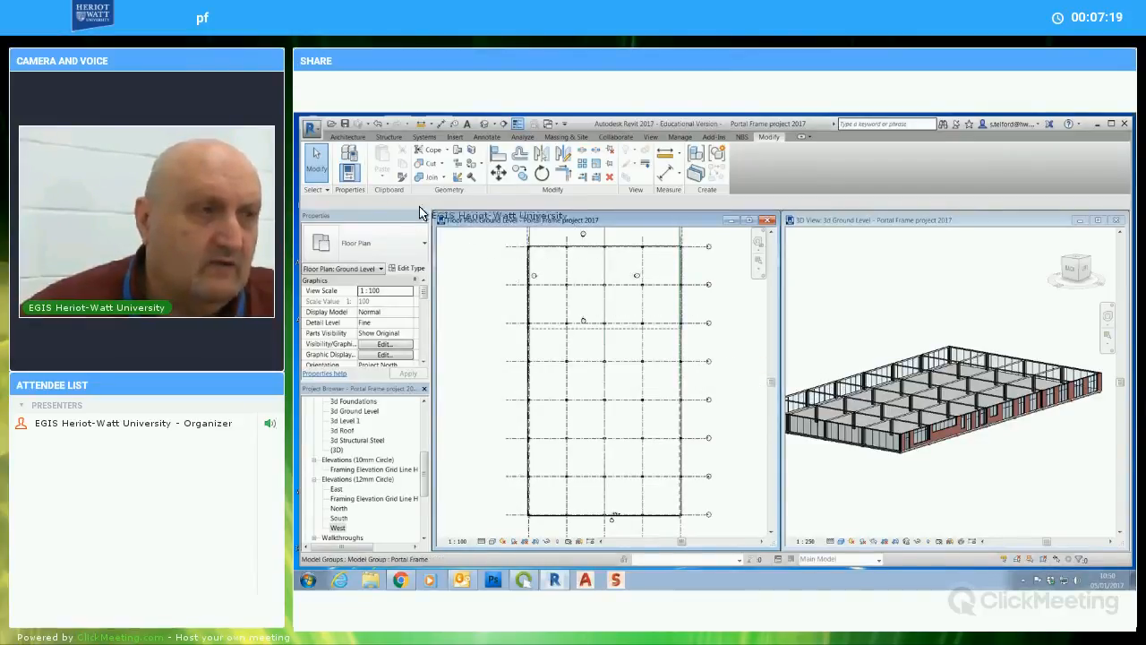
Draw two parallel Wall-Int_12P-100Blk-12P architectural walls up to Level 1 on neighbouring grid lines, from the glazed side's columns to the adjacent inner columns
left_click(348, 138)
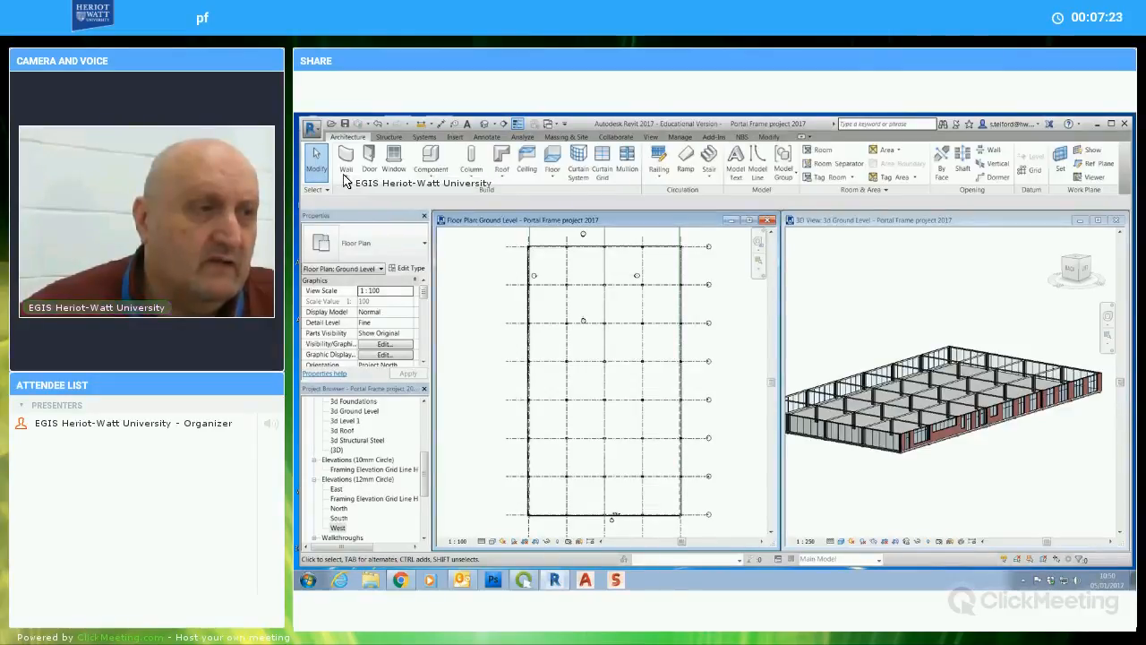
left_click(345, 179)
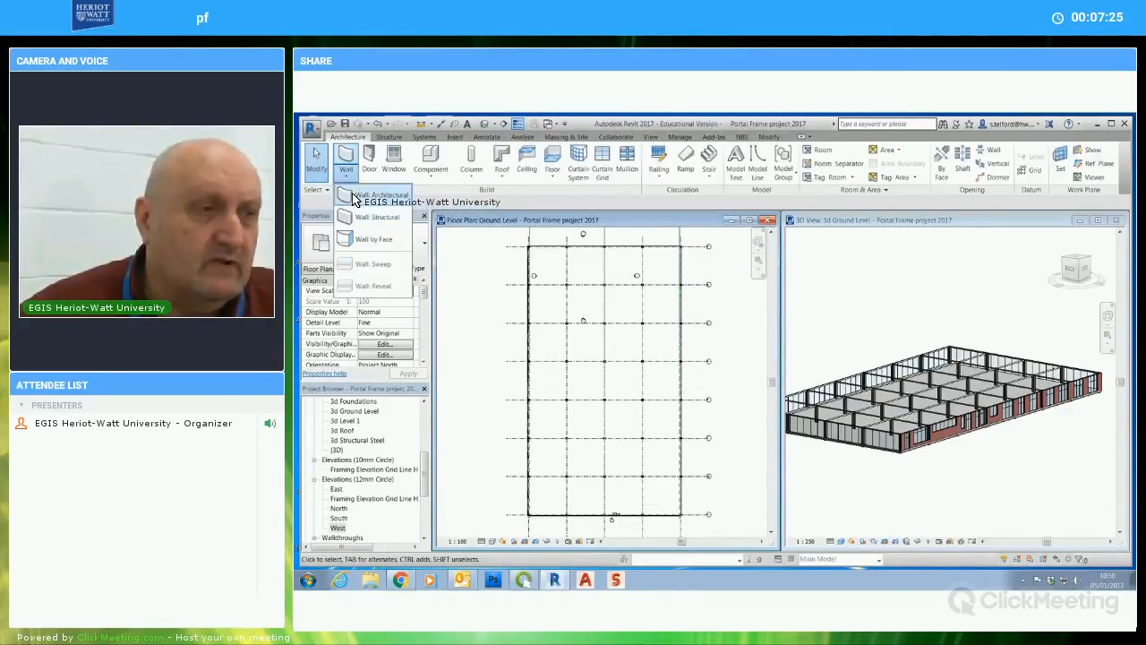
left_click(355, 198)
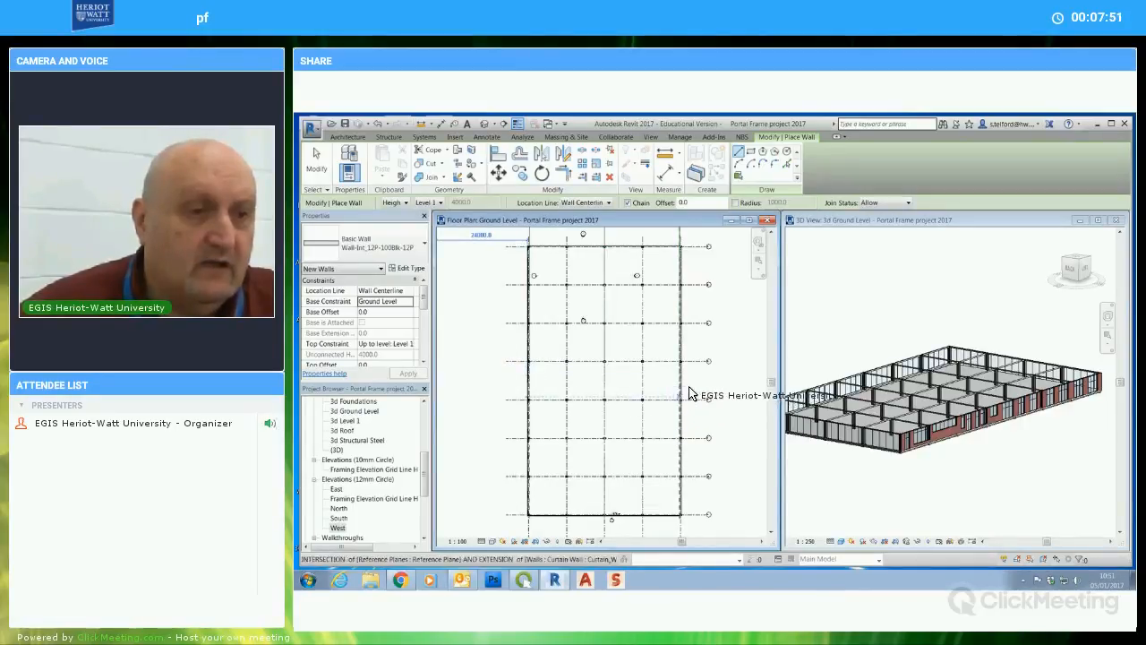
scroll(690, 397, "up", 1)
scroll(691, 397, "up", 1)
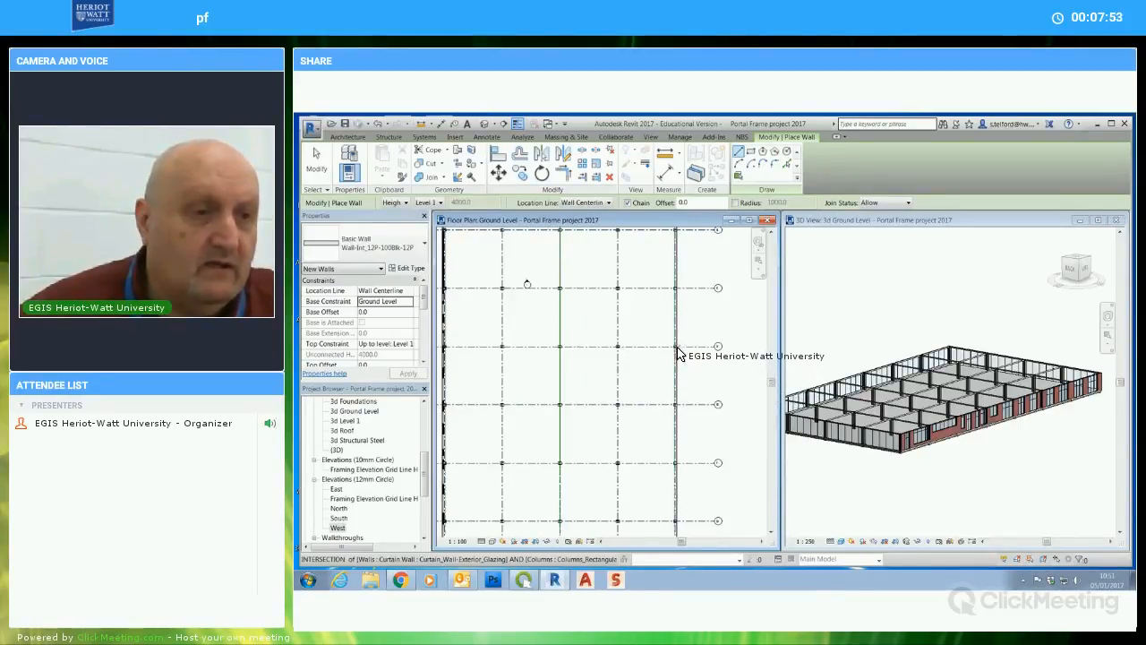
scroll(680, 362, "up", 2)
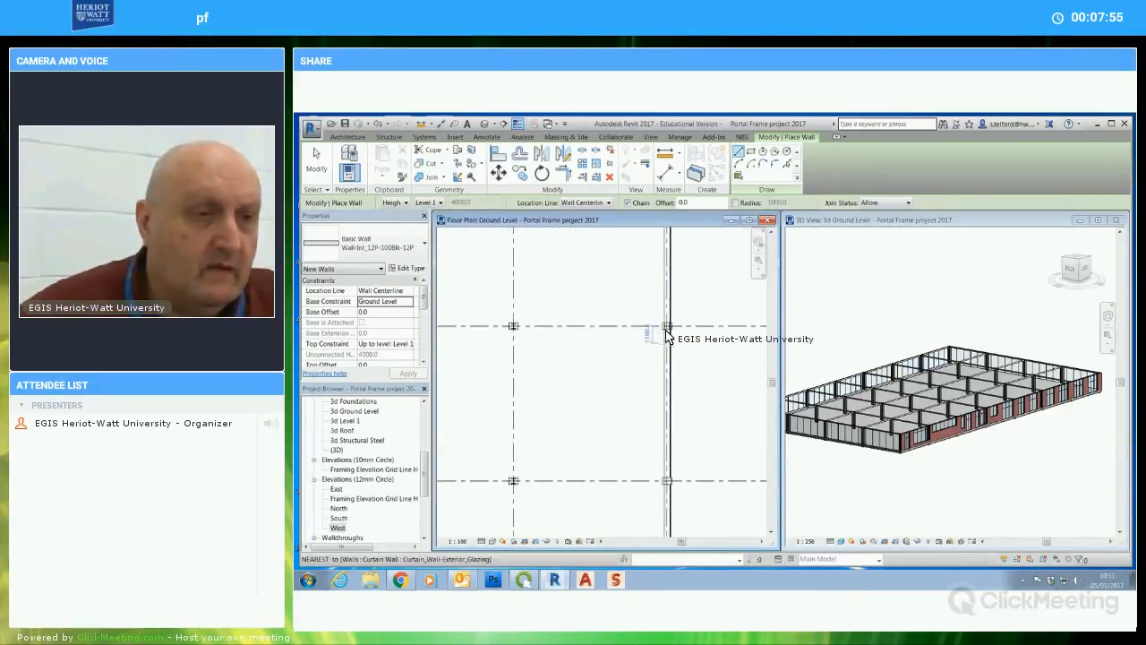
left_click(651, 330)
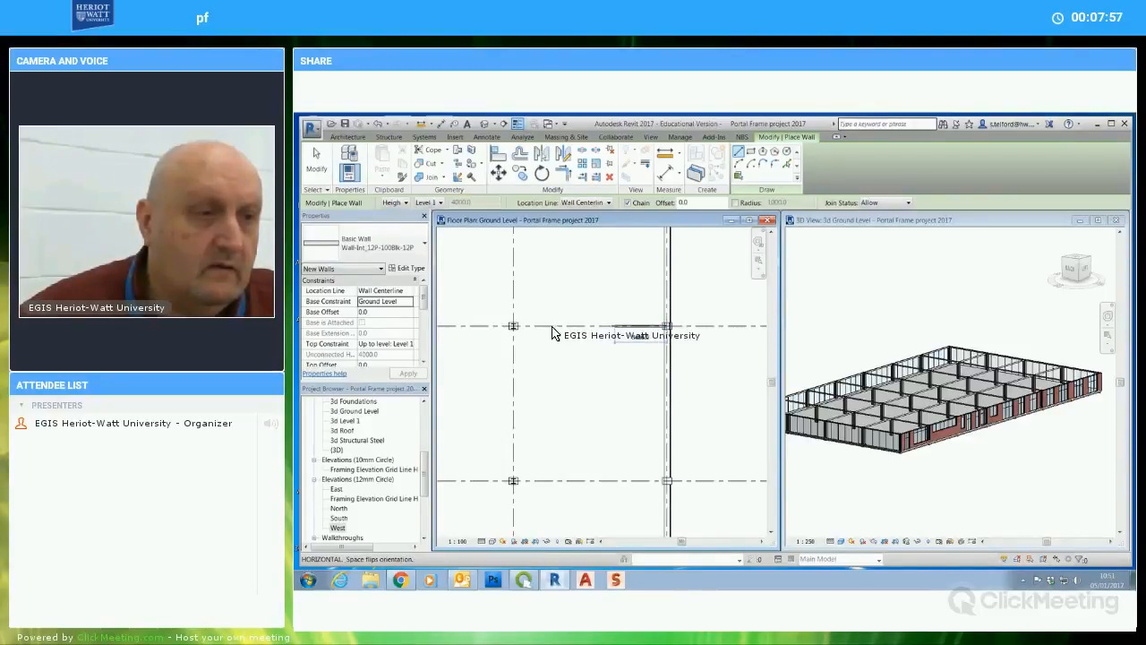
left_click(513, 326)
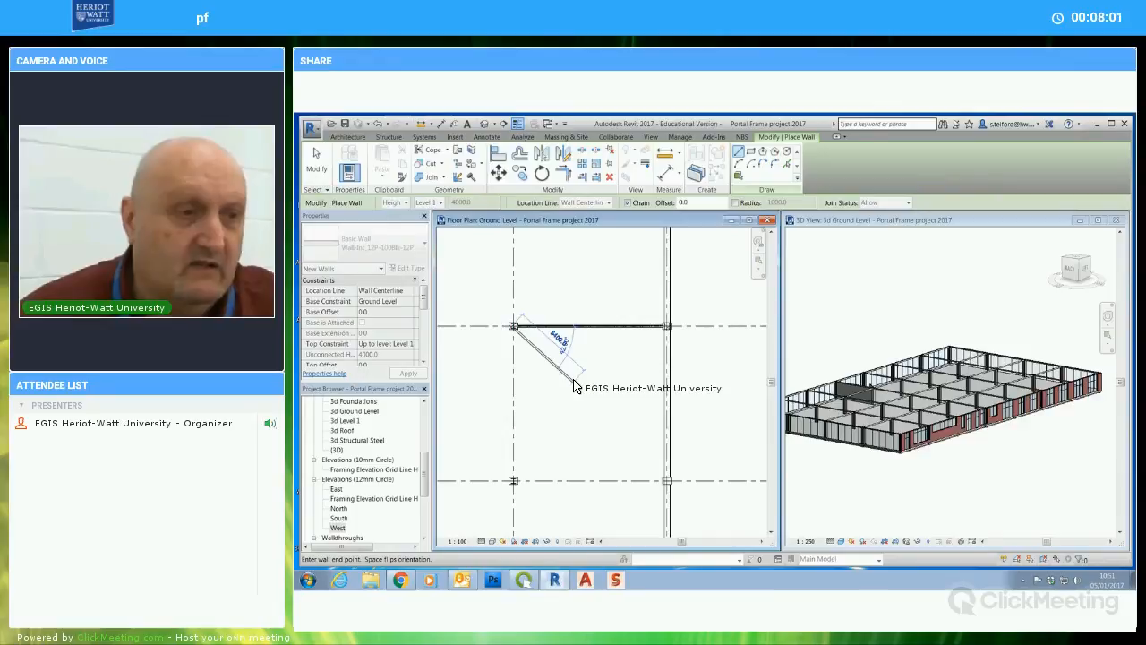
key("Escape")
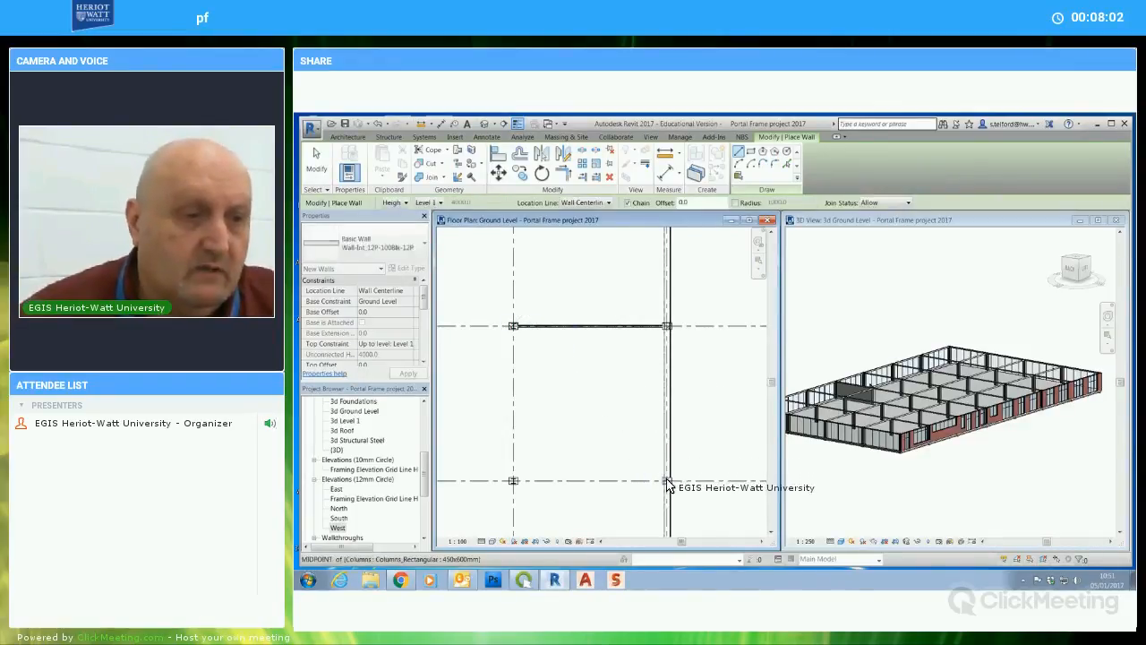
left_click(667, 484)
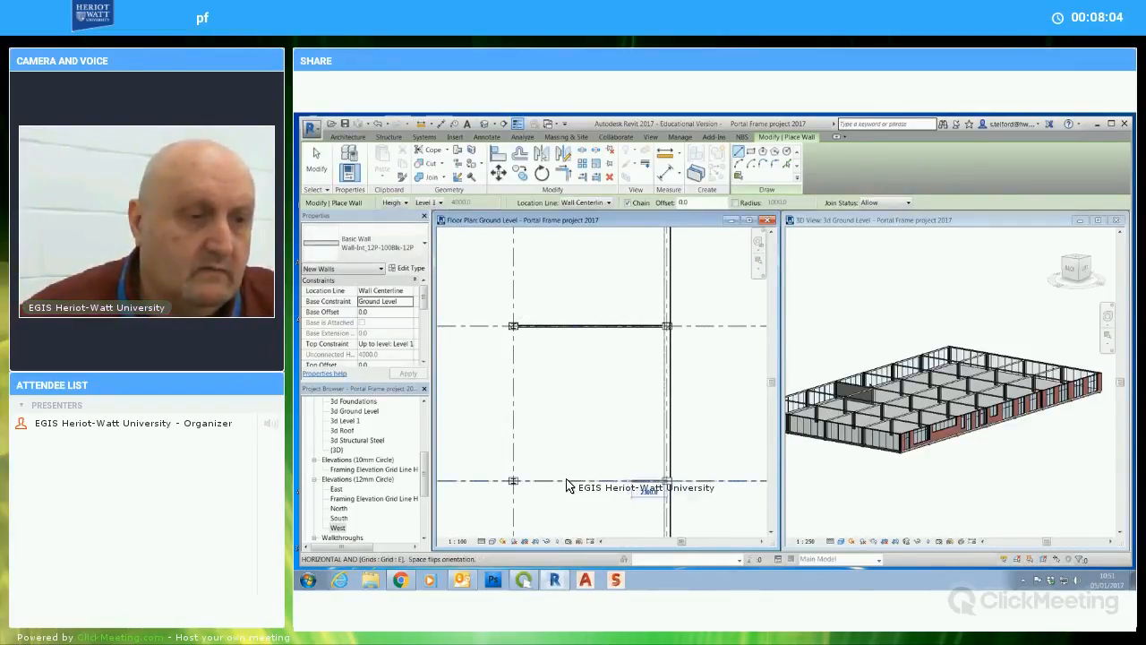
left_click(514, 482)
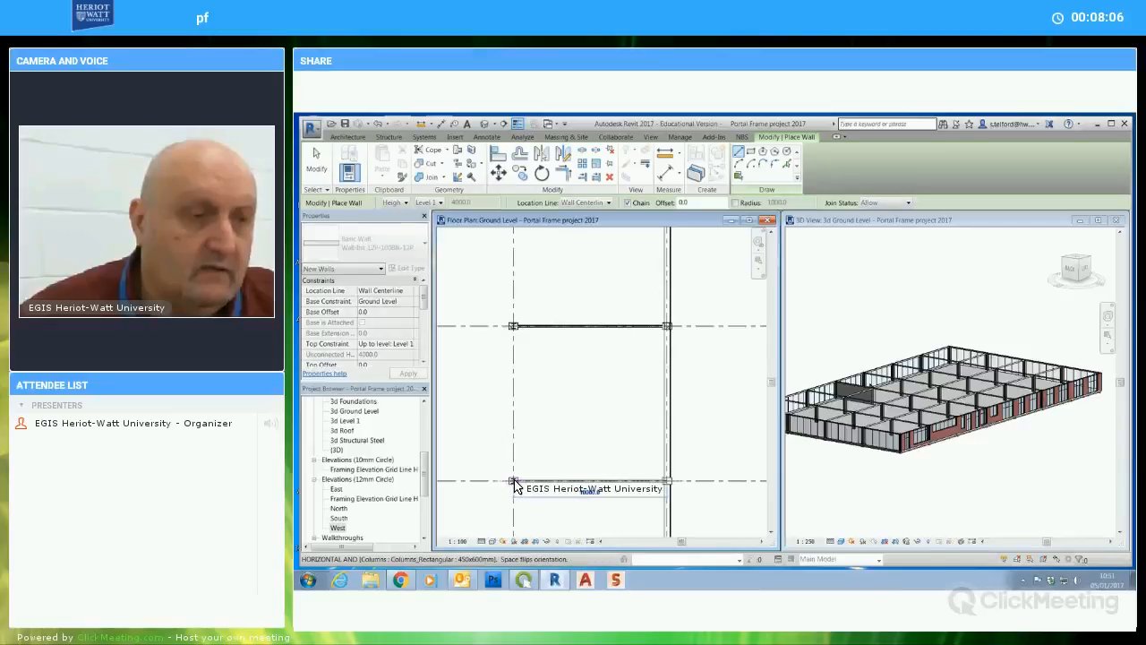
Continue the block wall on grid line E to mid-bay, and turn it at 90° along the building to meet the glazed end wall
scroll(578, 501, "down", 5)
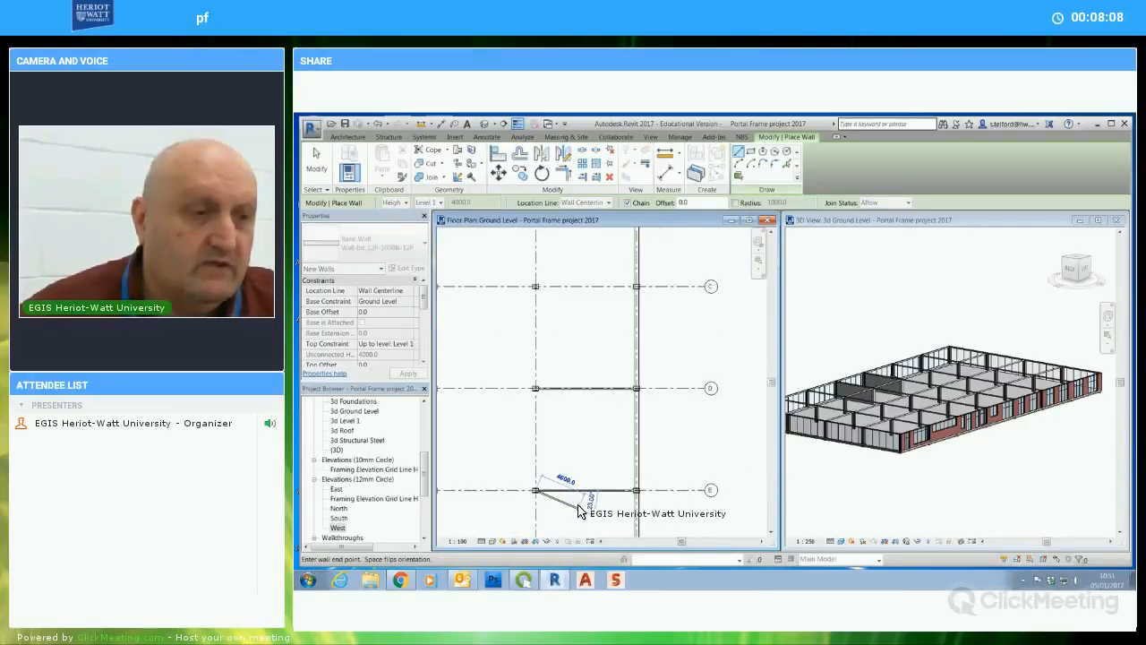
middle_click_drag(593, 446, 605, 383)
scroll(601, 455, "down", 1)
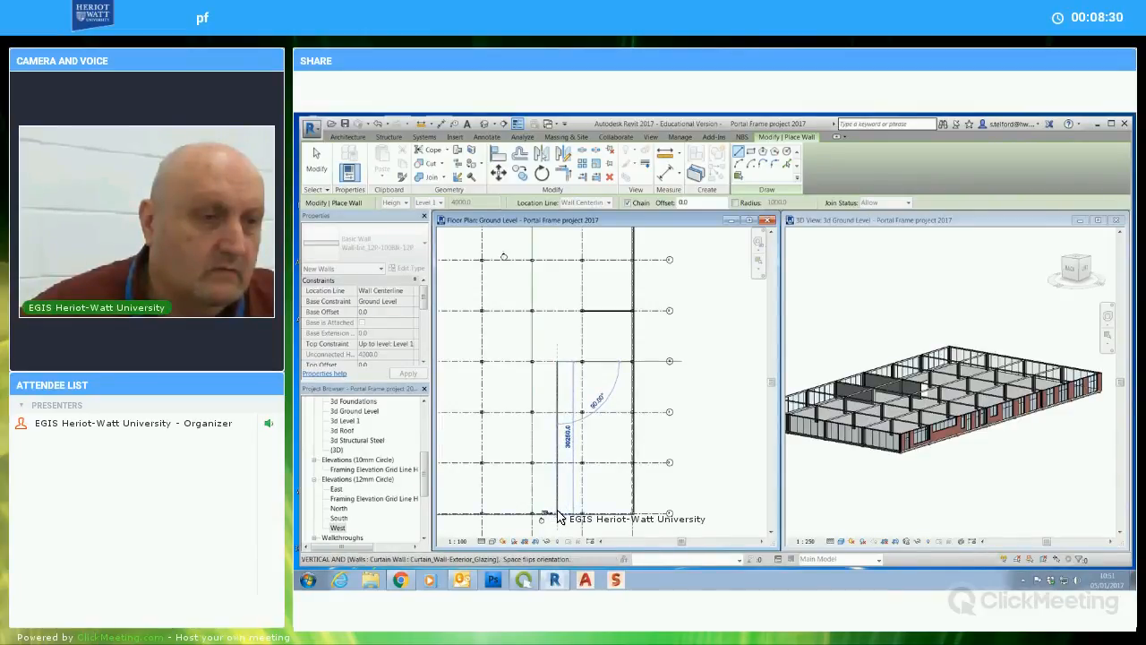
left_click(559, 515)
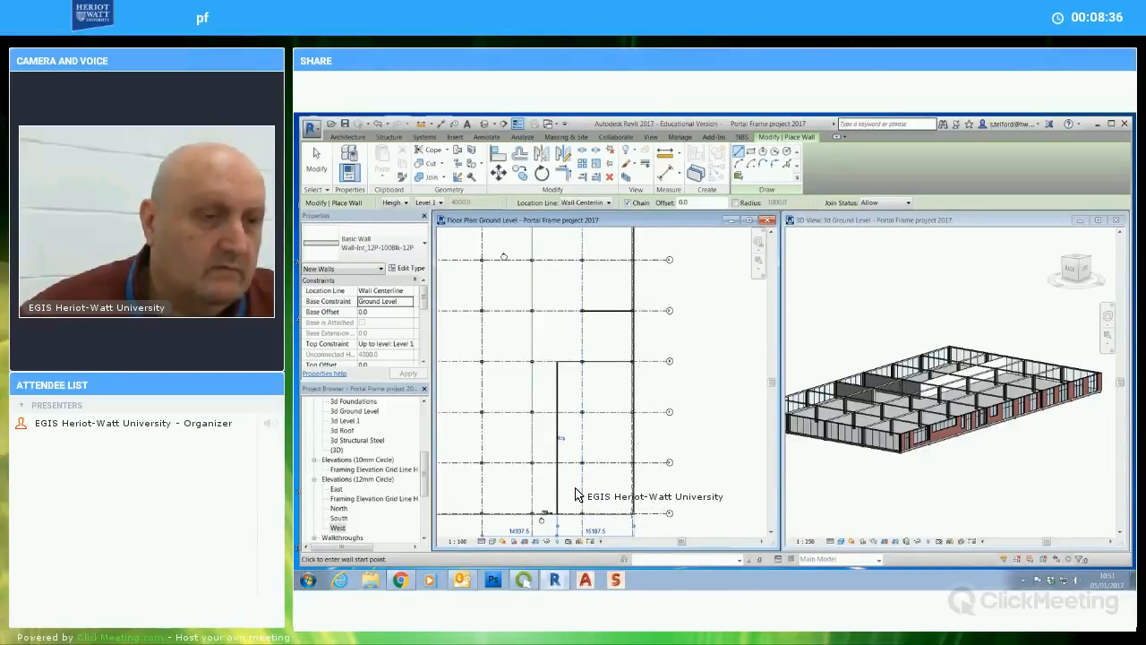
key("Escape")
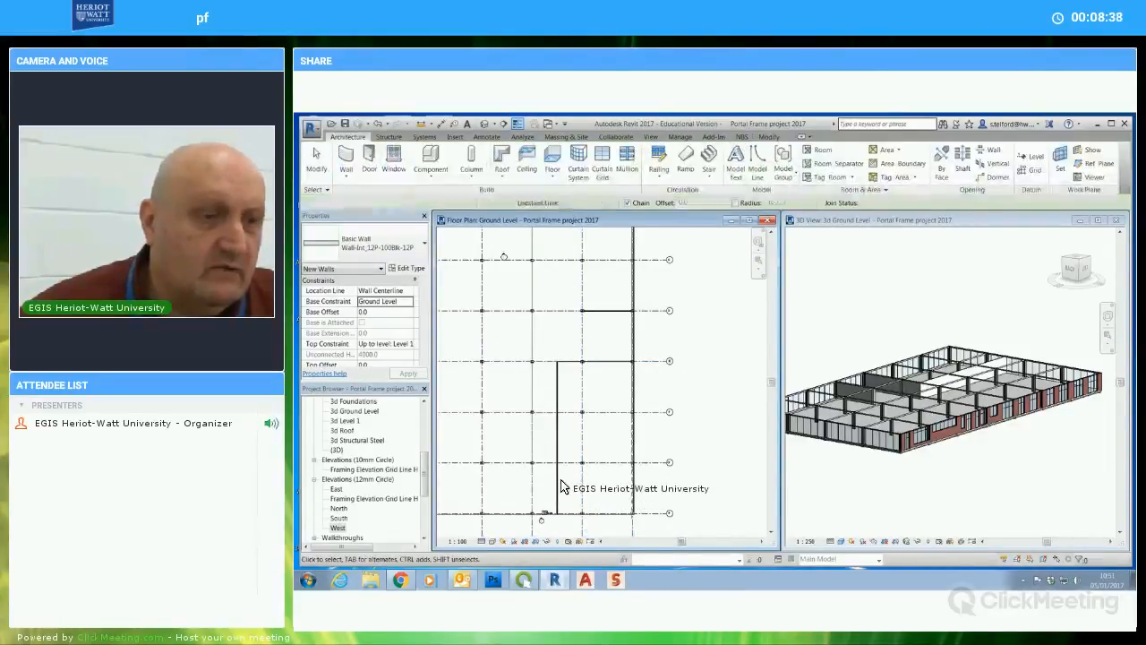
Shorten the new lengthwise block wall from the glazed end wall to grid line G, making it 20000 mm long
left_click(558, 504)
scroll(575, 512, "up", 2)
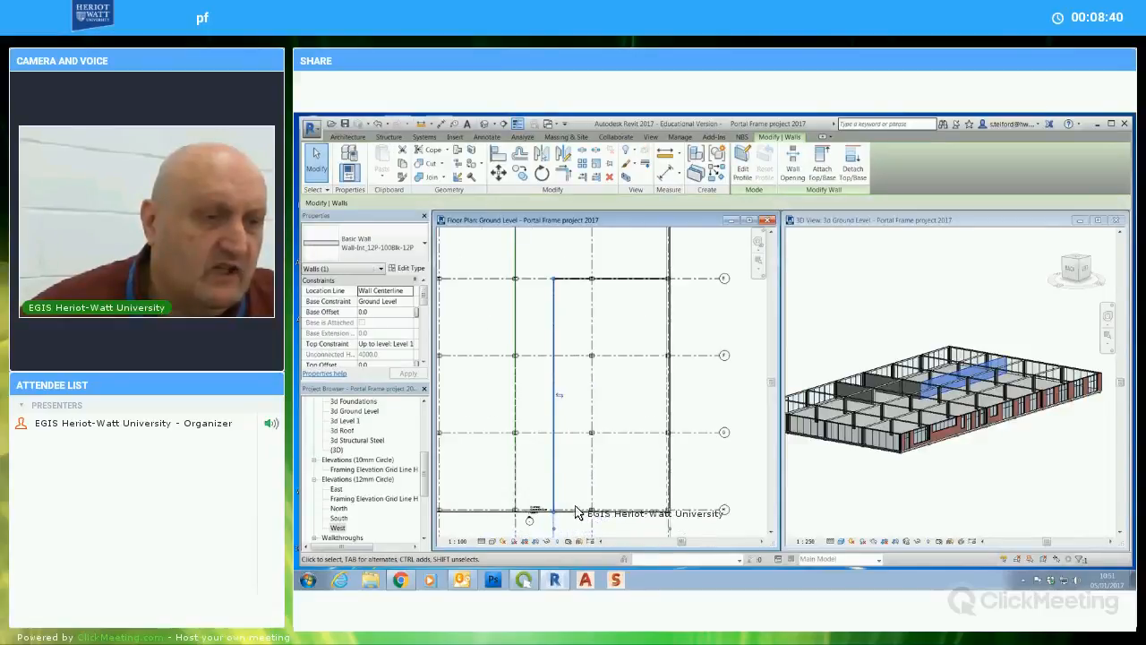
scroll(582, 497, "up", 2)
left_click_drag(577, 465, 579, 363)
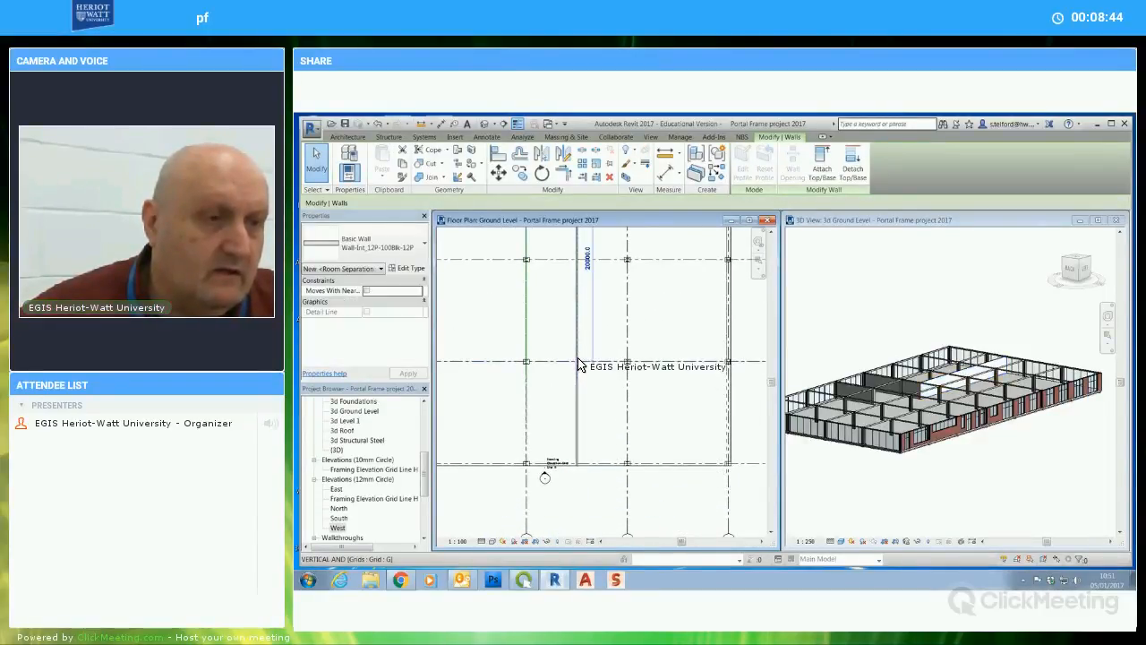
left_click(593, 400)
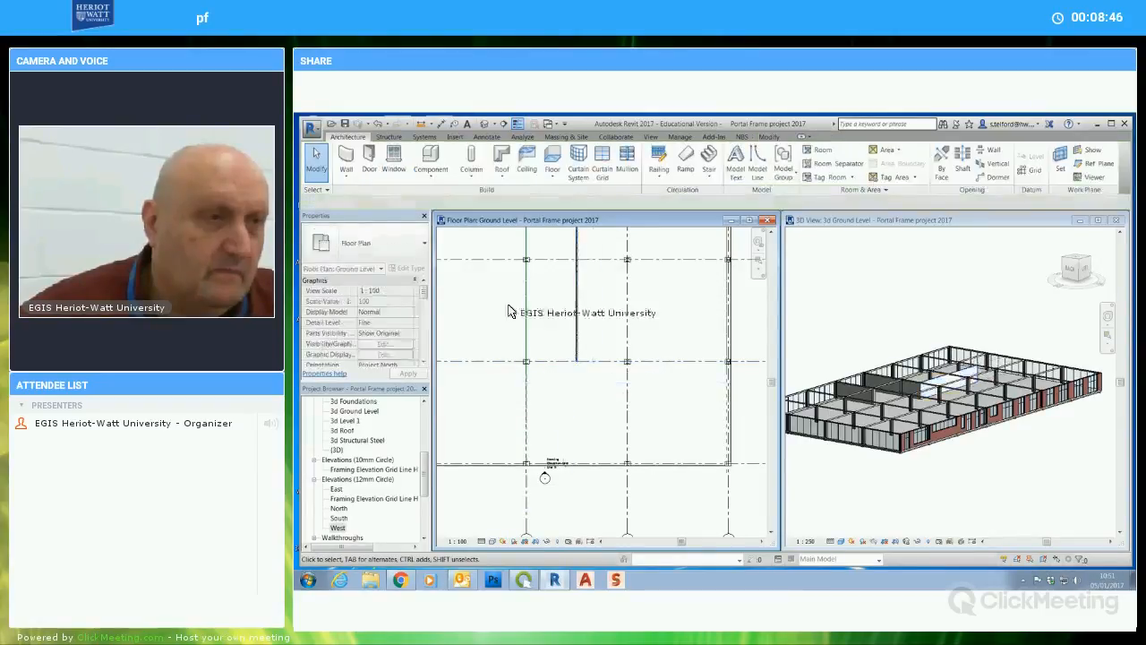
Draw a block wall along grid line G from the shortened wall's end to the column on the glazed long side
left_click(347, 164)
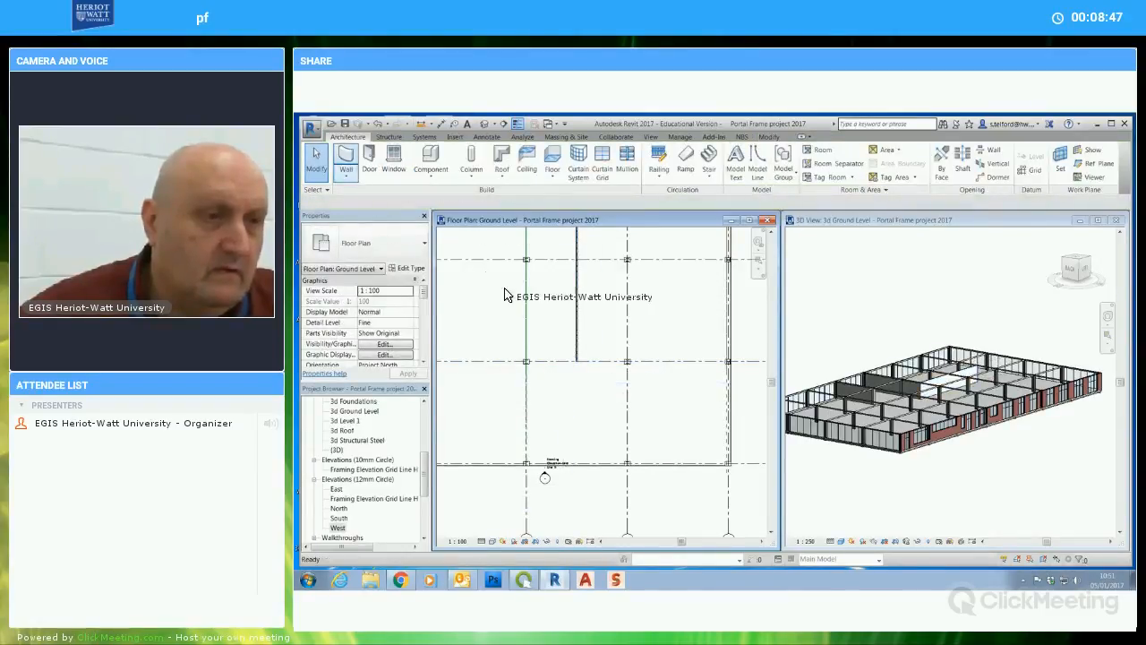
left_click(577, 361)
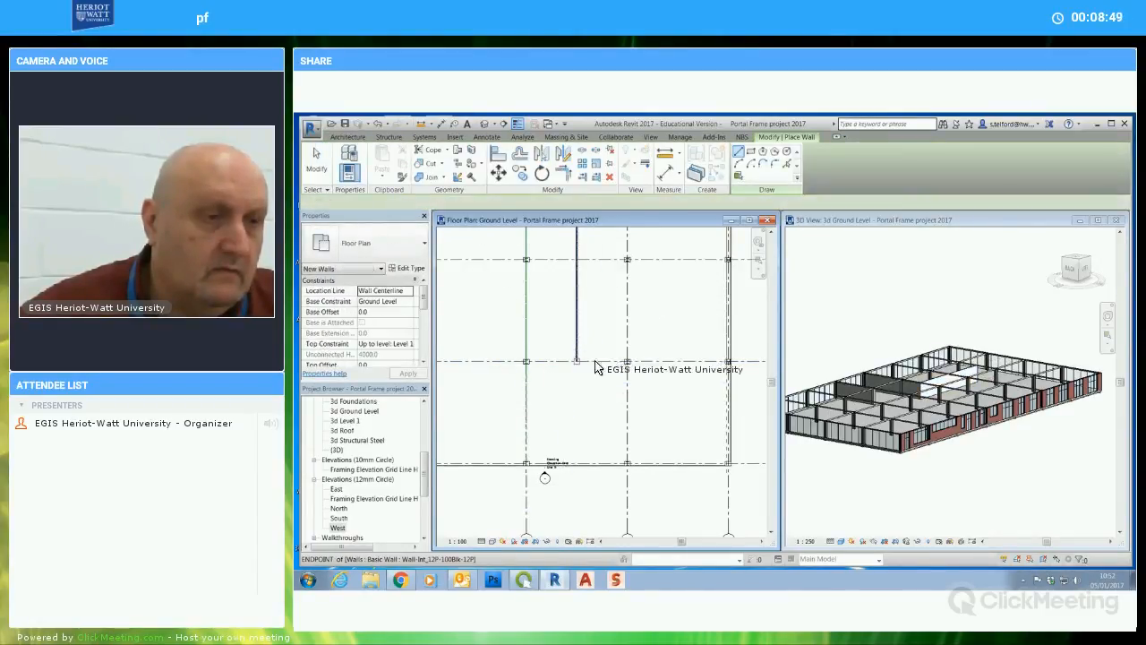
left_click(728, 362)
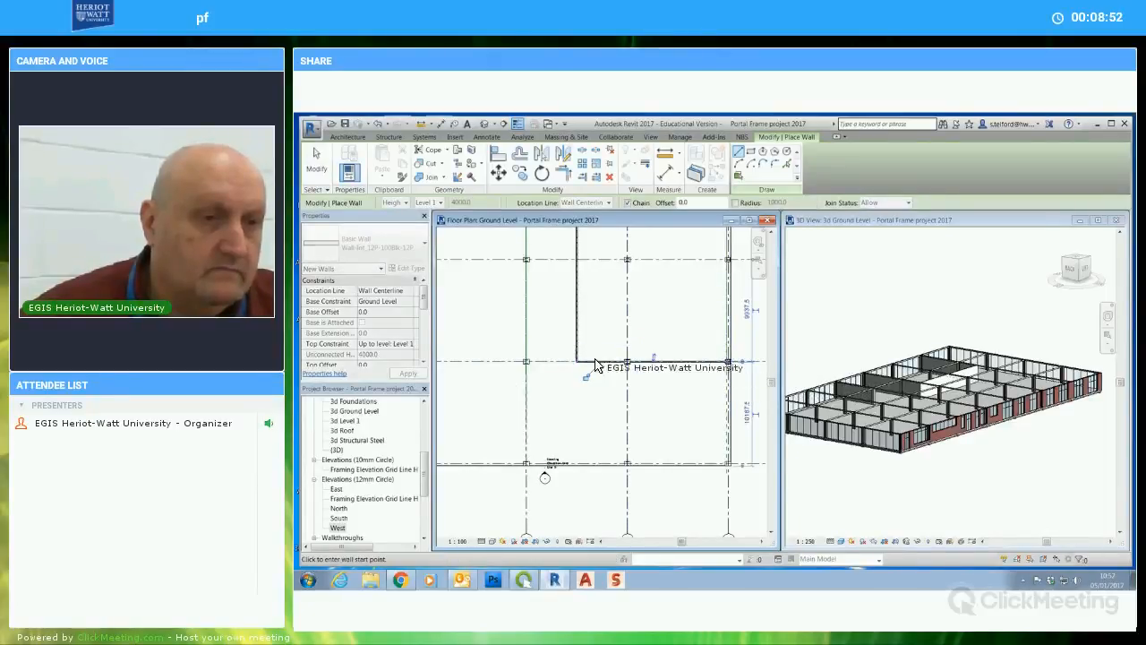
key("Escape")
key("Escape")
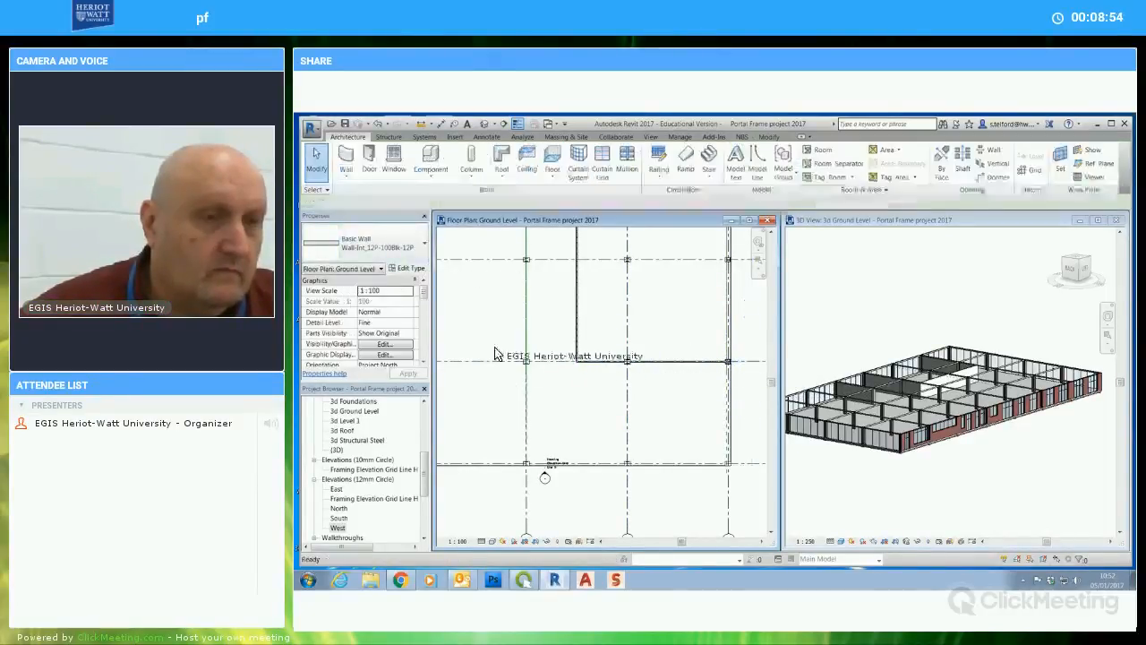
Extend the cross wall on grid line D to mid-bay, in line with the other lengthwise wall, for a length of 15000 mm
scroll(705, 367, "up", 2)
scroll(627, 371, "up", 4)
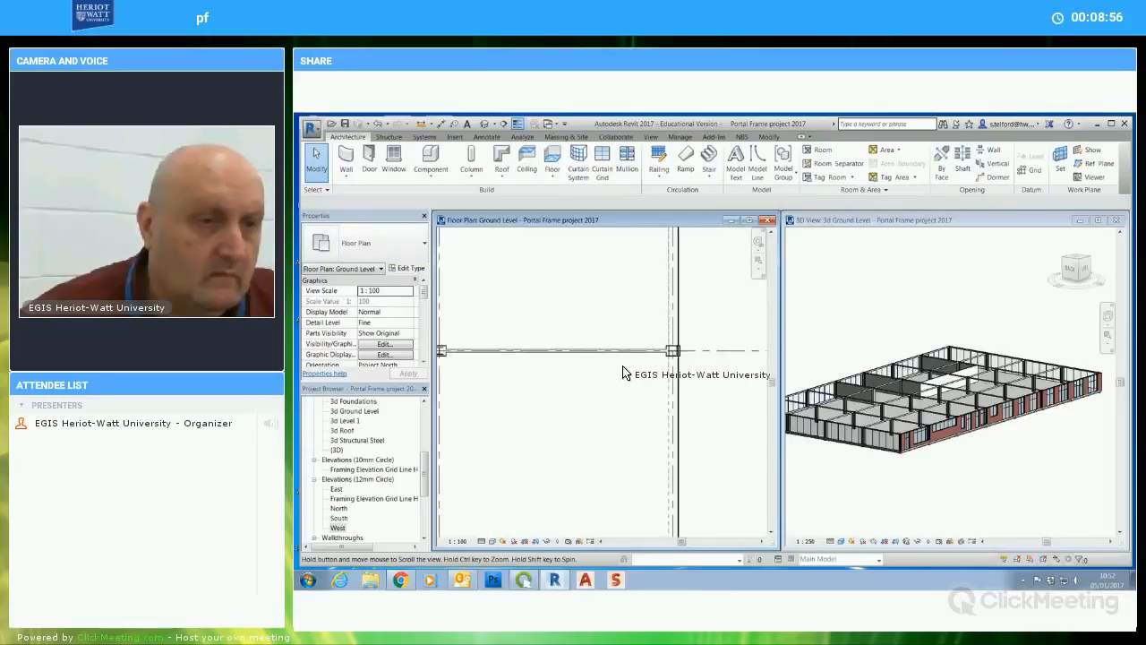
scroll(638, 370, "down", 3)
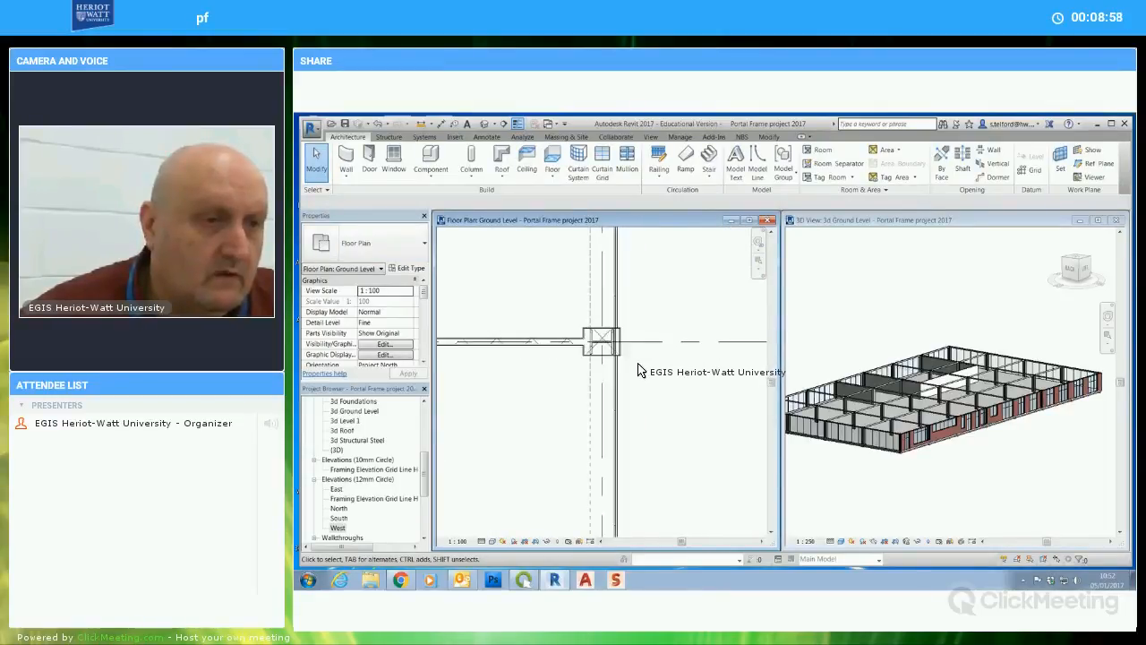
scroll(601, 403, "down", 5)
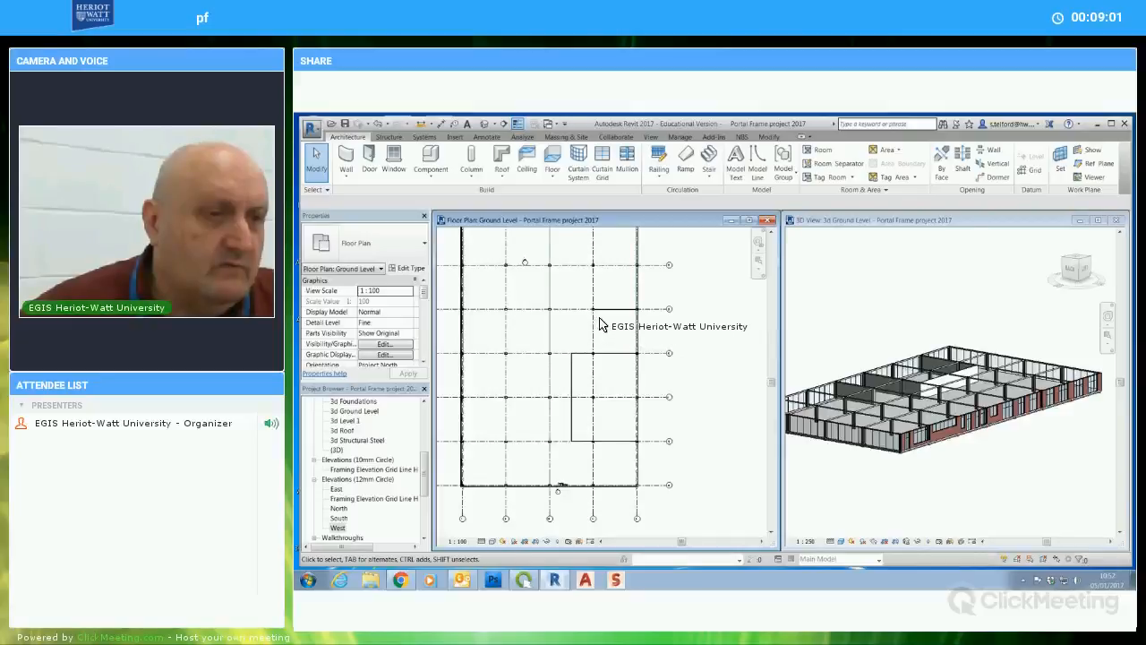
left_click(596, 314)
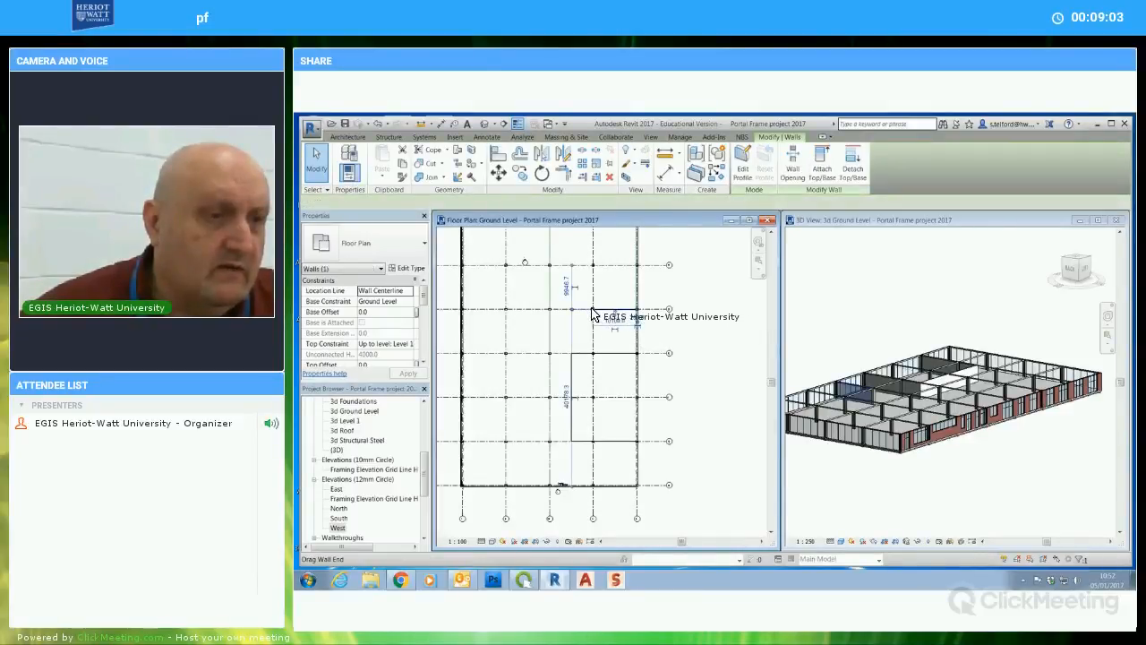
left_click(581, 316)
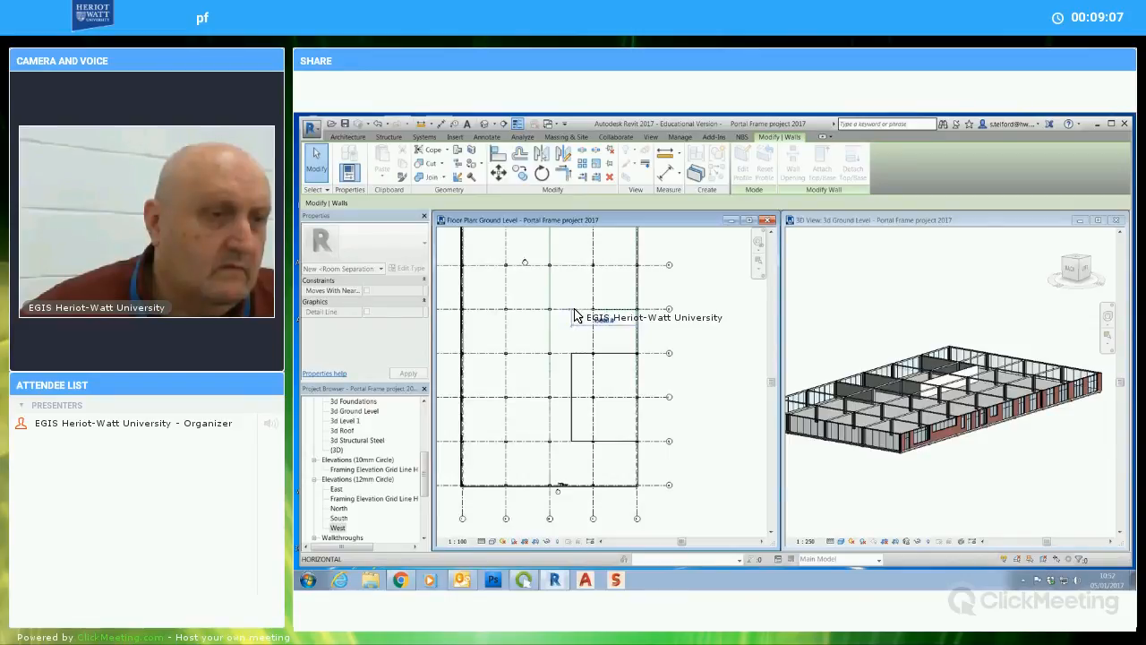
left_click(577, 317)
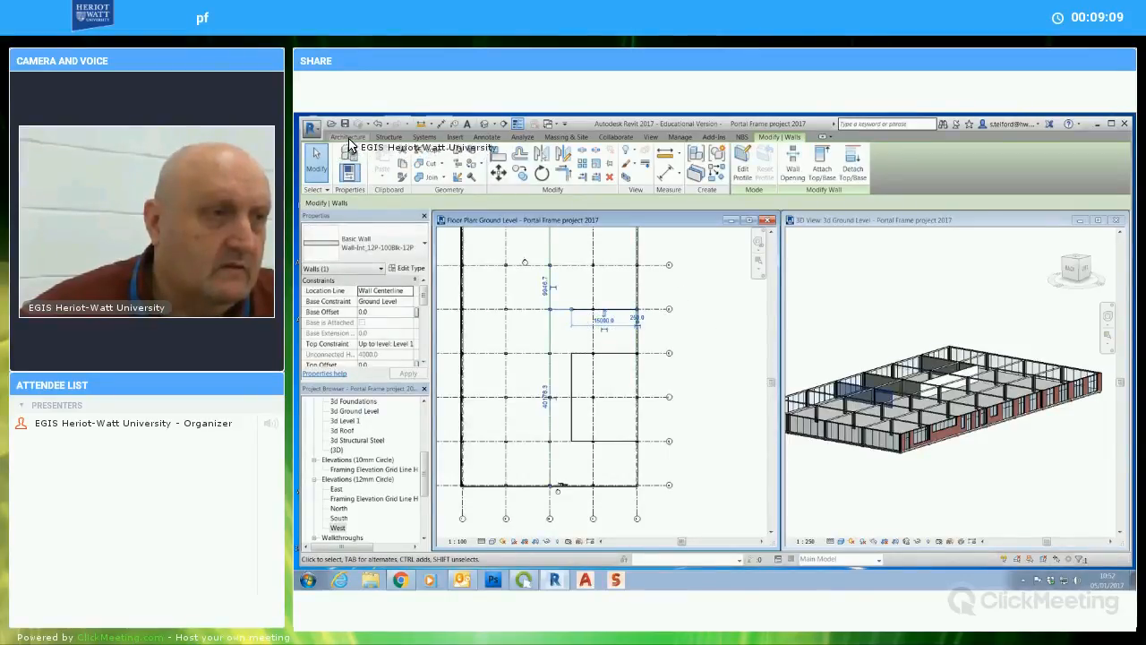
Draw a lengthwise block wall about 30 m long from the inner end of the grid D wall to the Storefront end wall at grid A
left_click(348, 136)
left_click(362, 166)
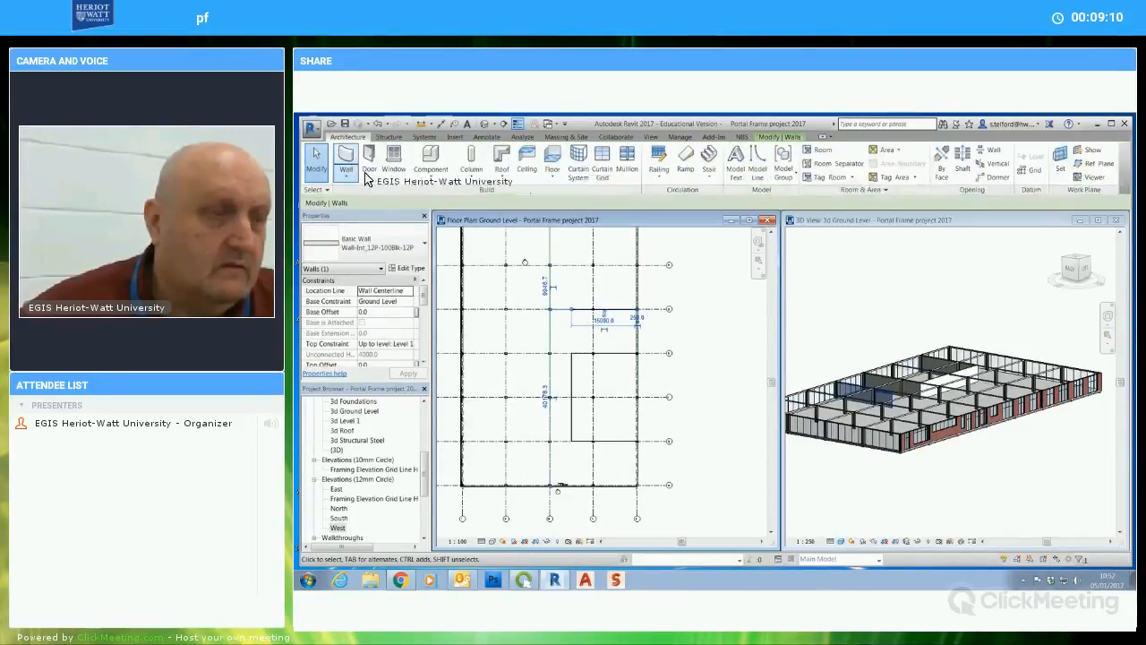
left_click(567, 309)
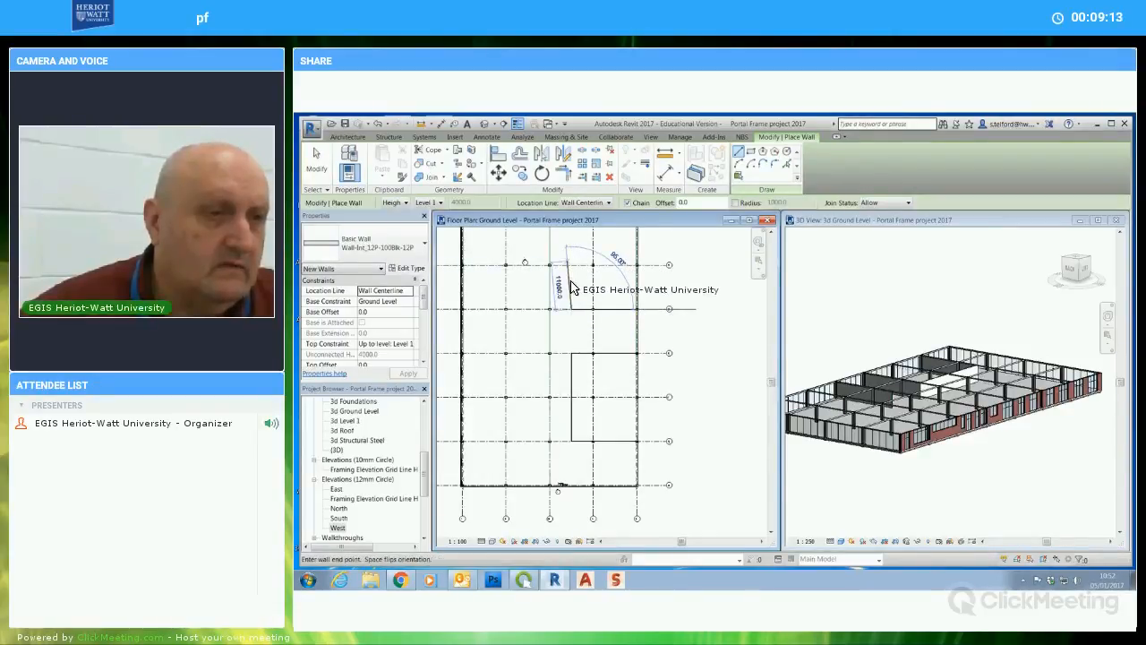
middle_click_drag(571, 282, 580, 362)
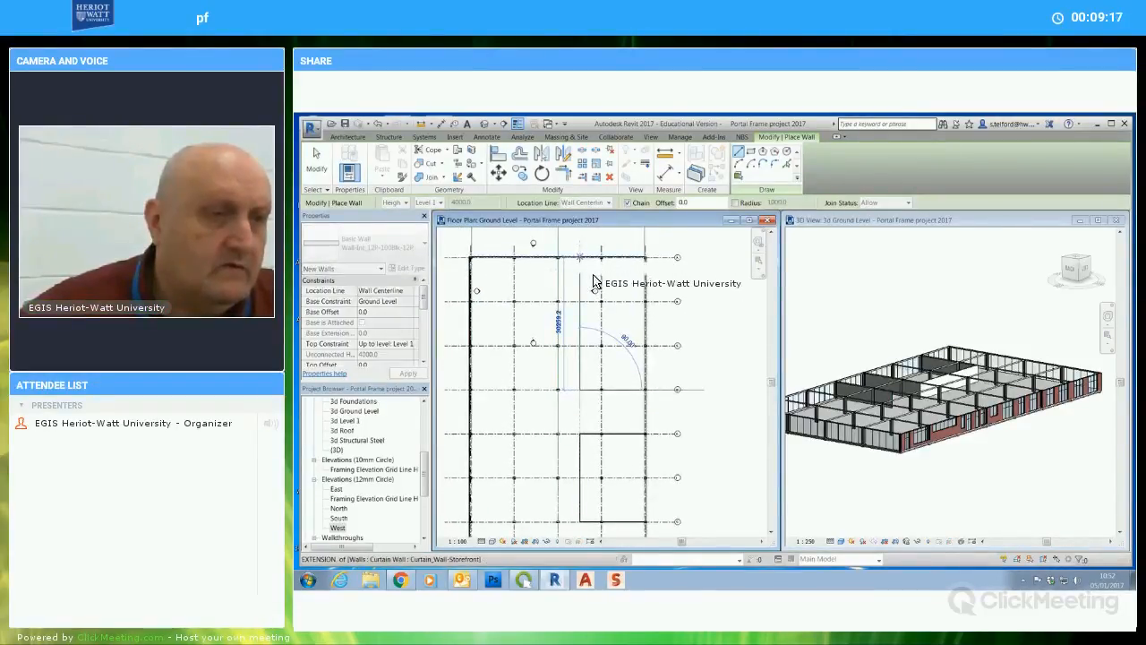
left_click(594, 282)
key("Escape")
key("Escape")
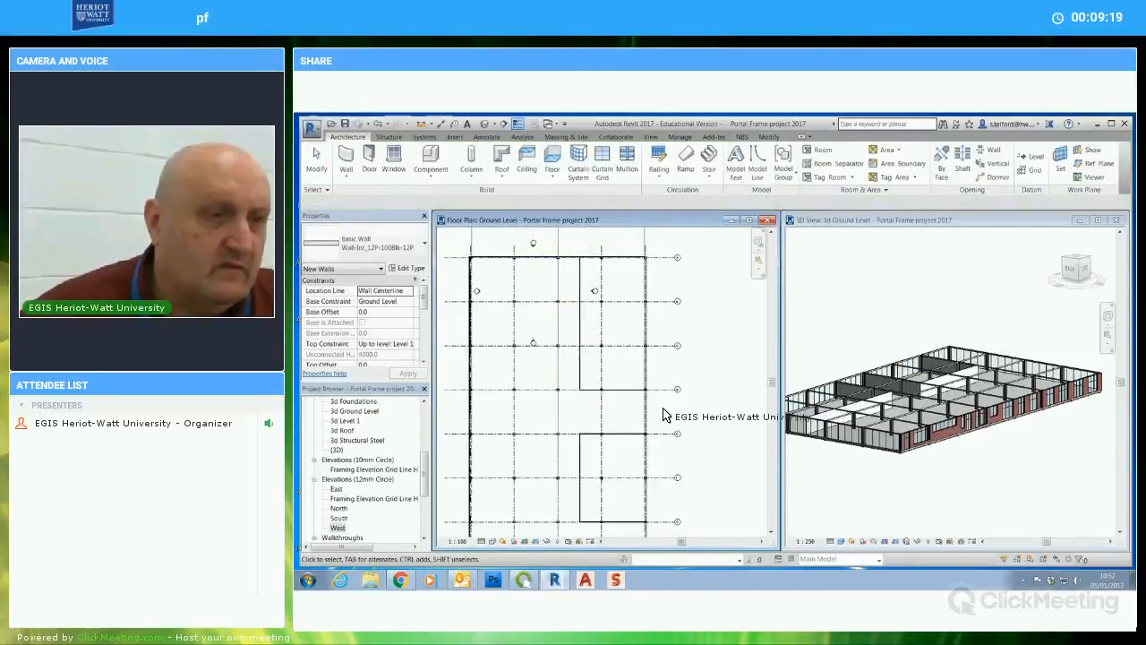
Mirror a copy of the lengthwise wall between grid lines A and D about grid line 3
middle_click_drag(665, 416, 671, 386)
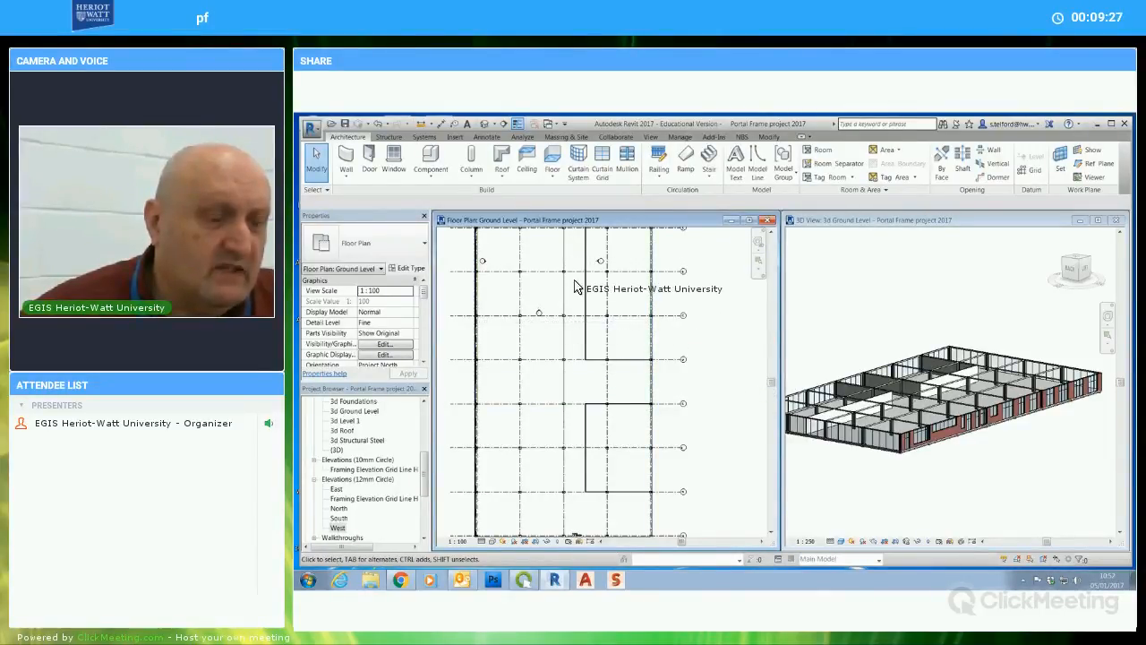
middle_click_drag(567, 293, 564, 327)
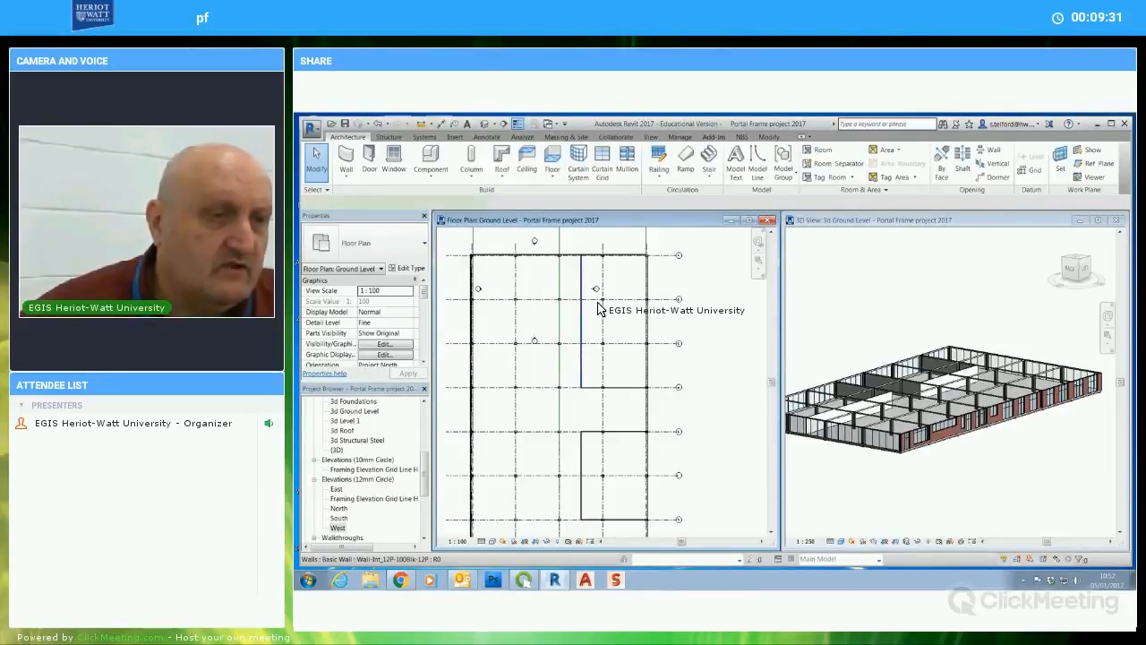
left_click(582, 304)
left_click(540, 155)
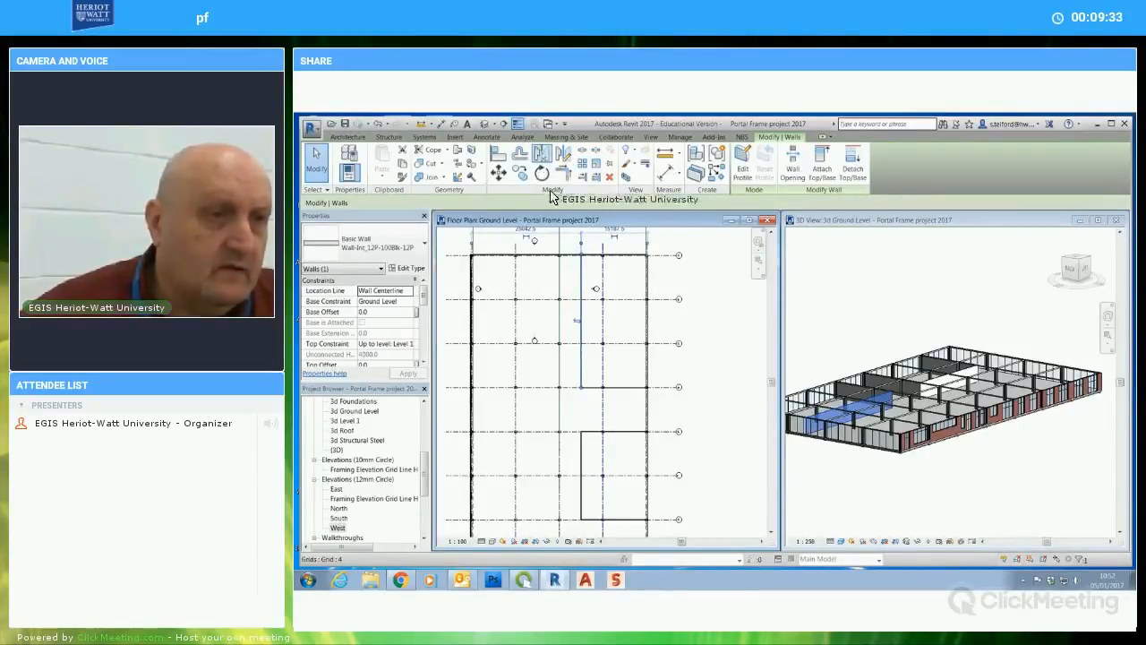
left_click(558, 291)
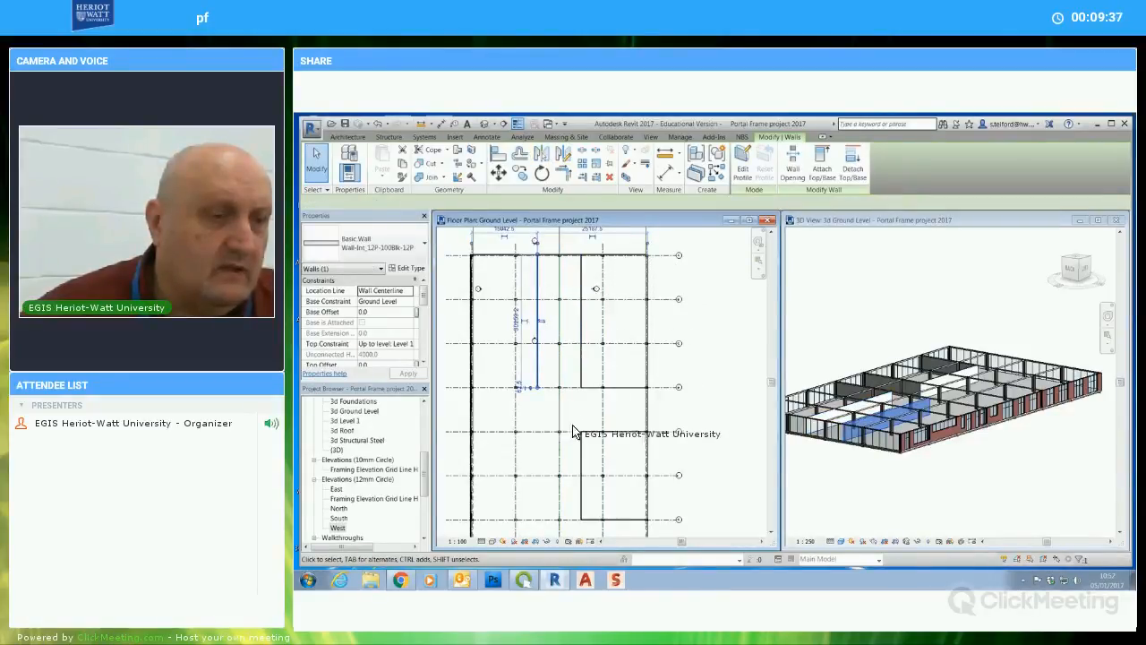
Mirror a copy of the lengthwise wall between grid lines E and G about grid line 3
left_click(584, 453)
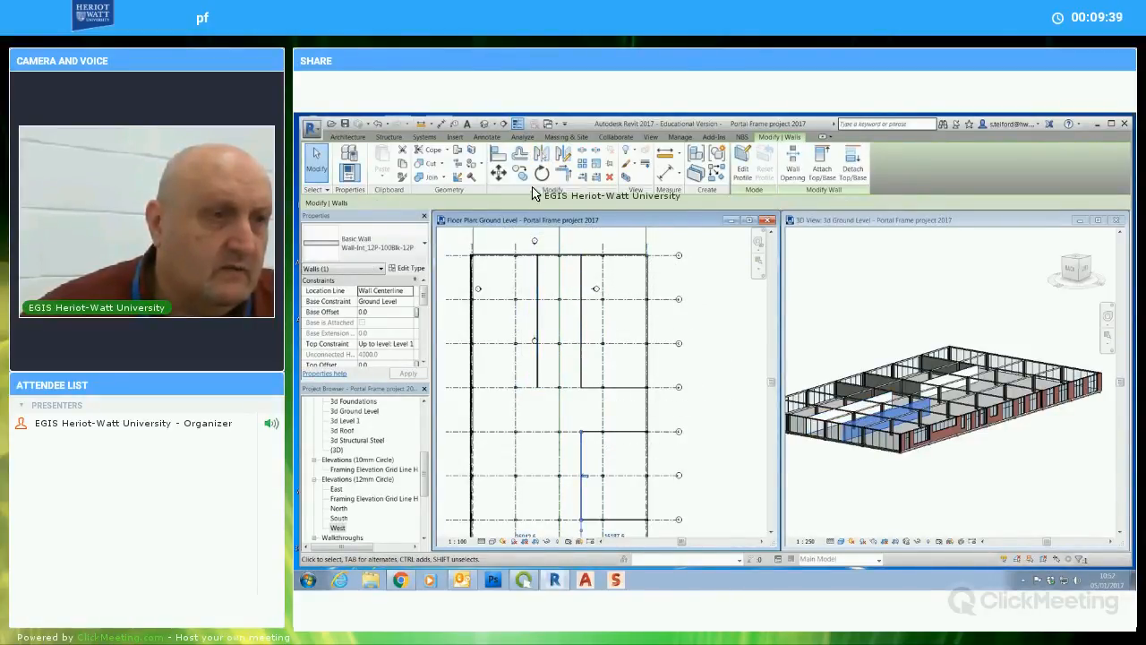
left_click(541, 157)
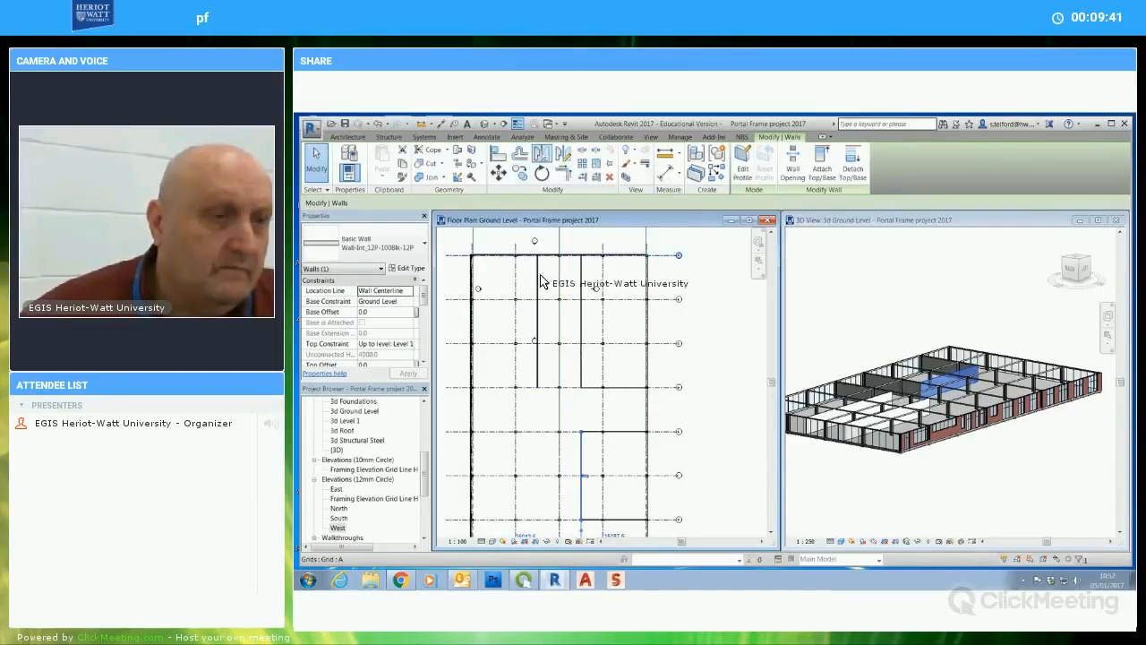
left_click(558, 410)
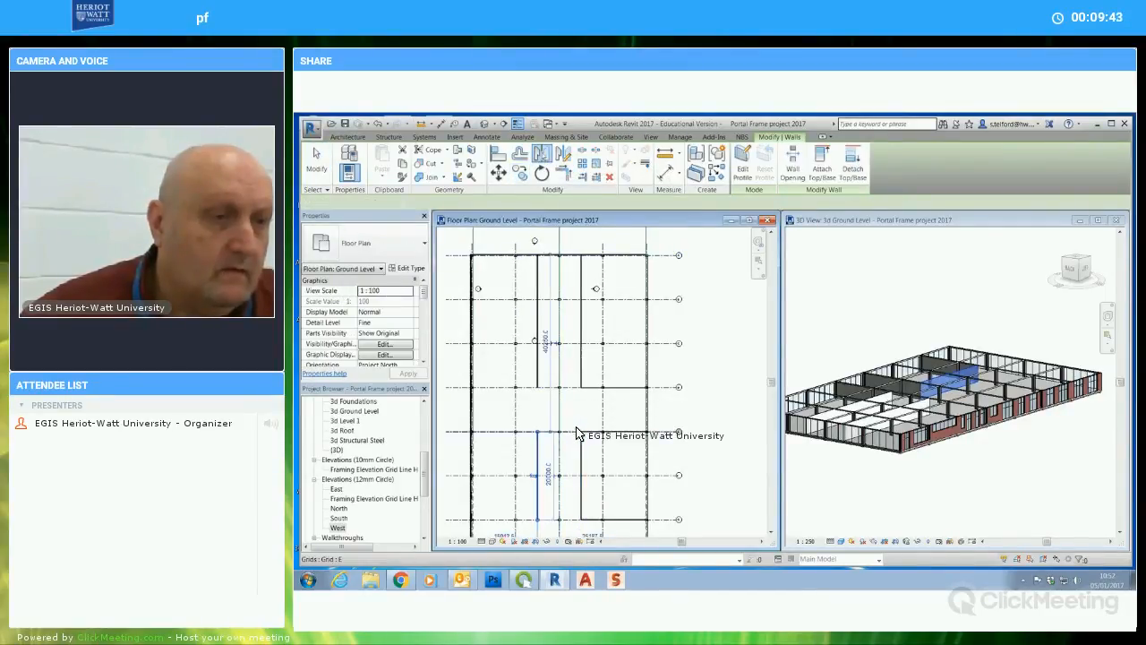
left_click(316, 163)
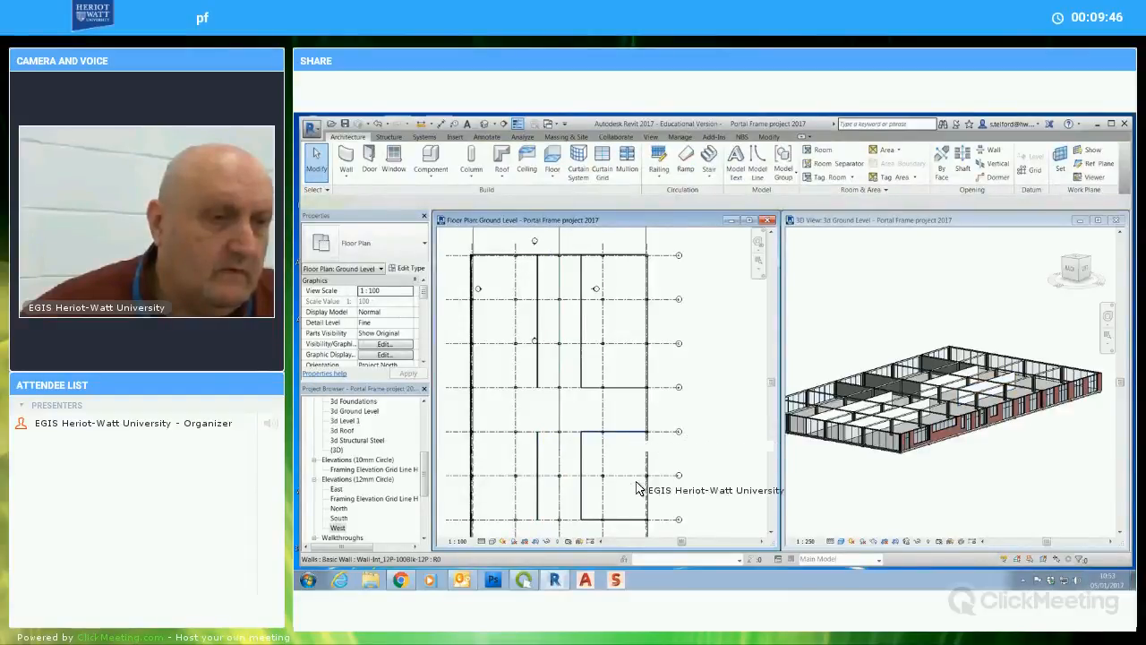
Mirror copies of the two cross walls on grid lines E and G together about grid line 3
left_click(633, 518)
left_click(631, 518)
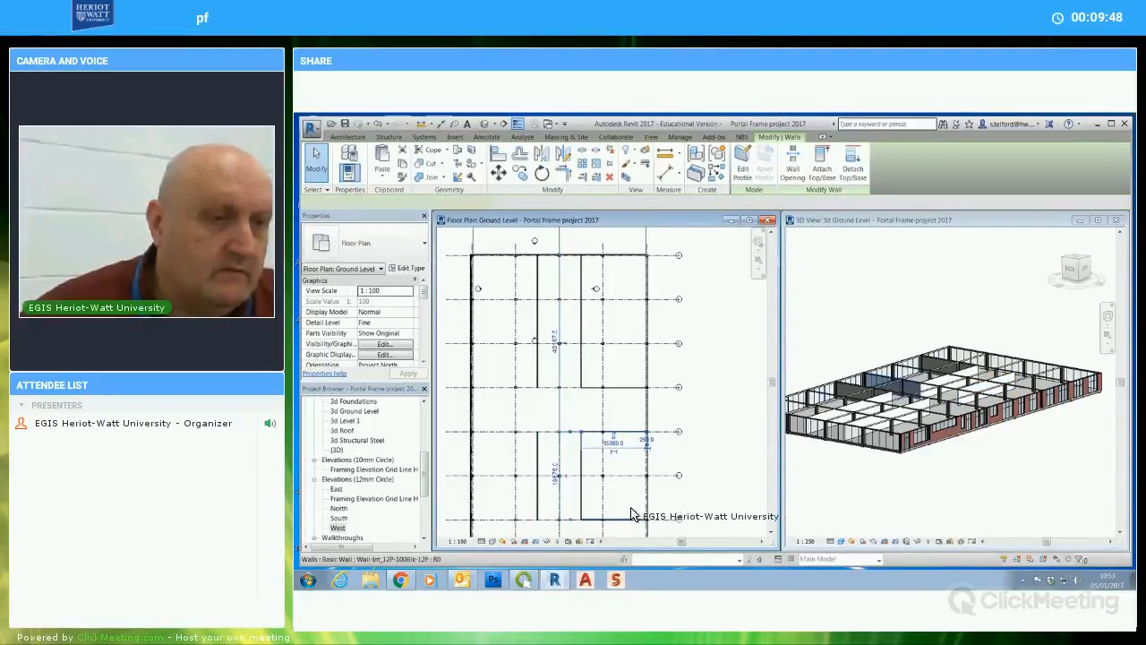
left_click(625, 431, "ctrl")
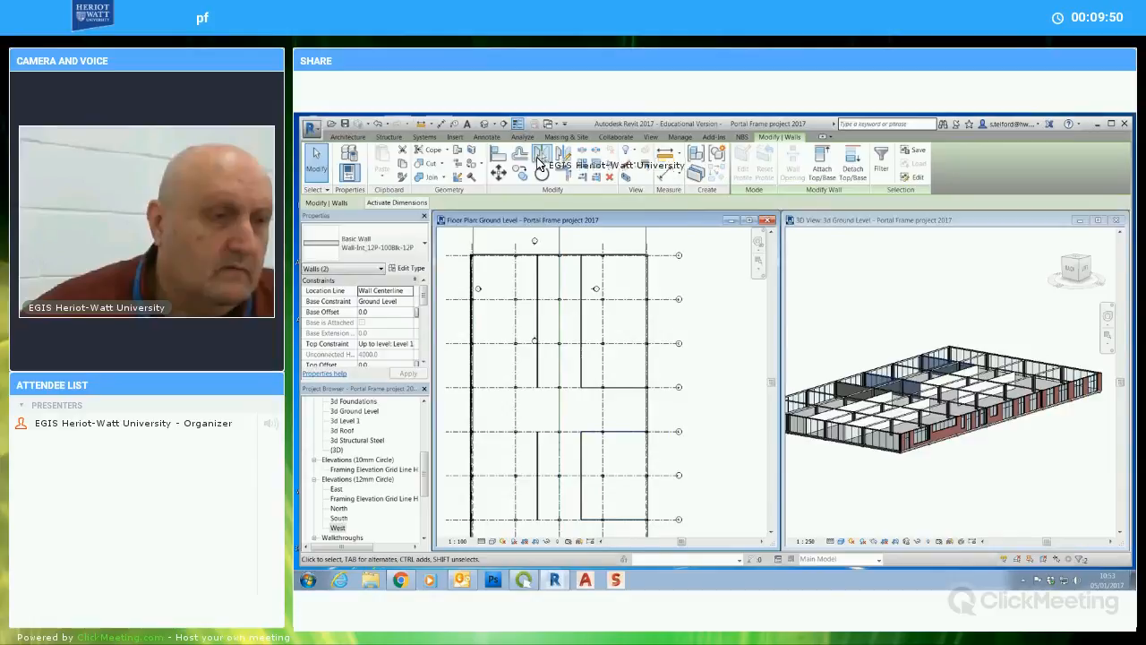
key("m")
key("m")
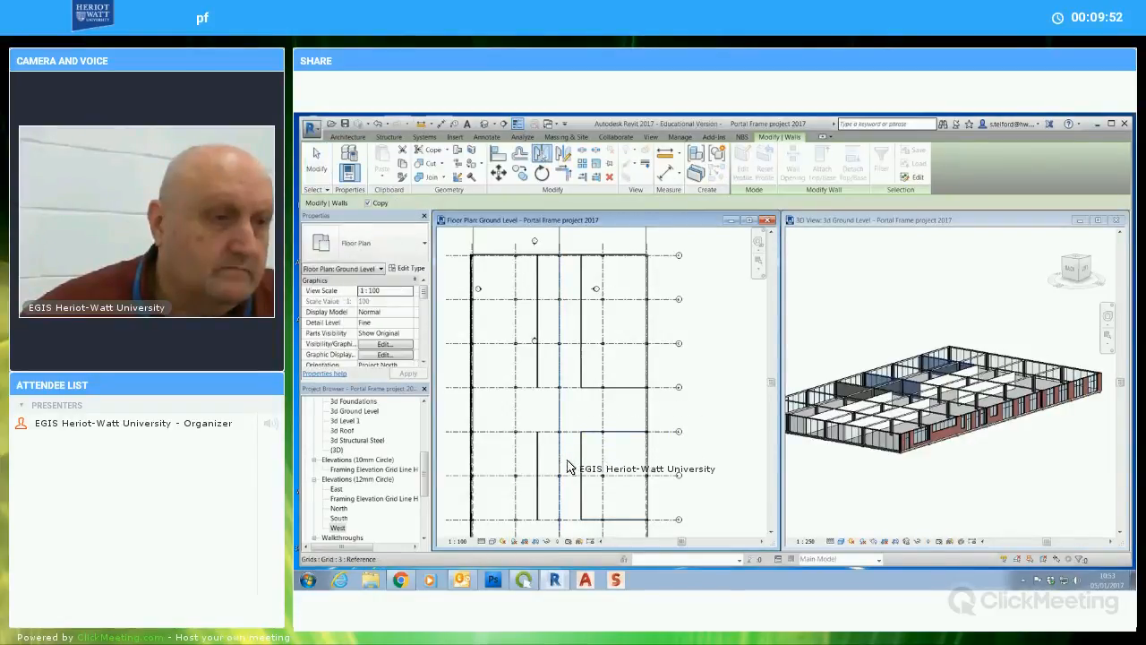
left_click(587, 478)
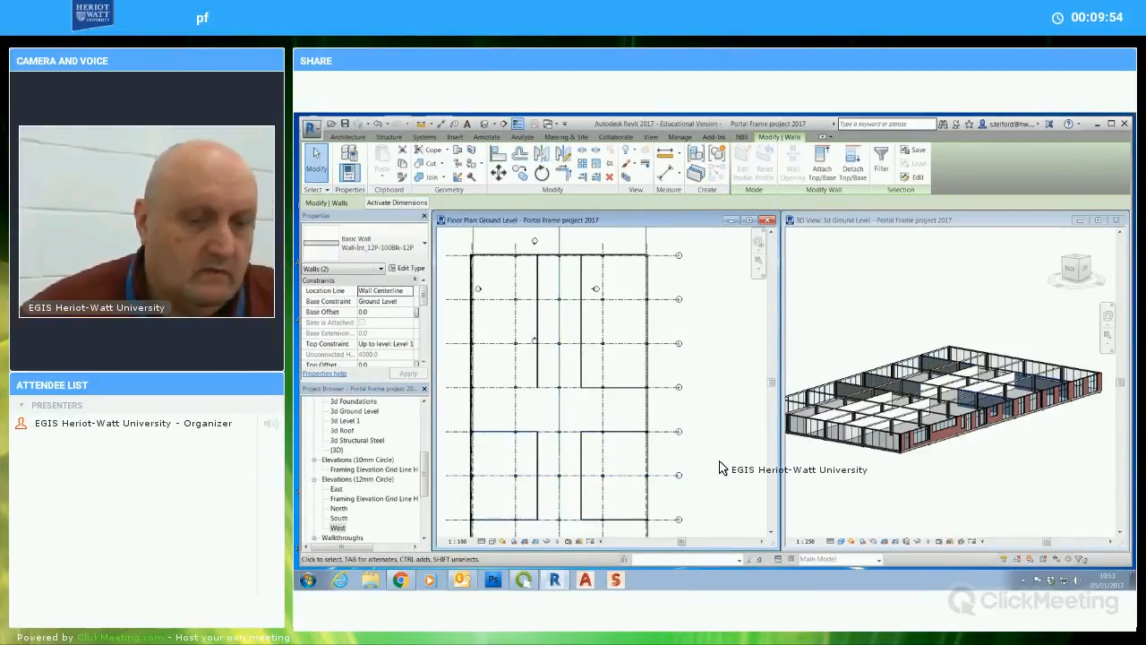
key("Escape")
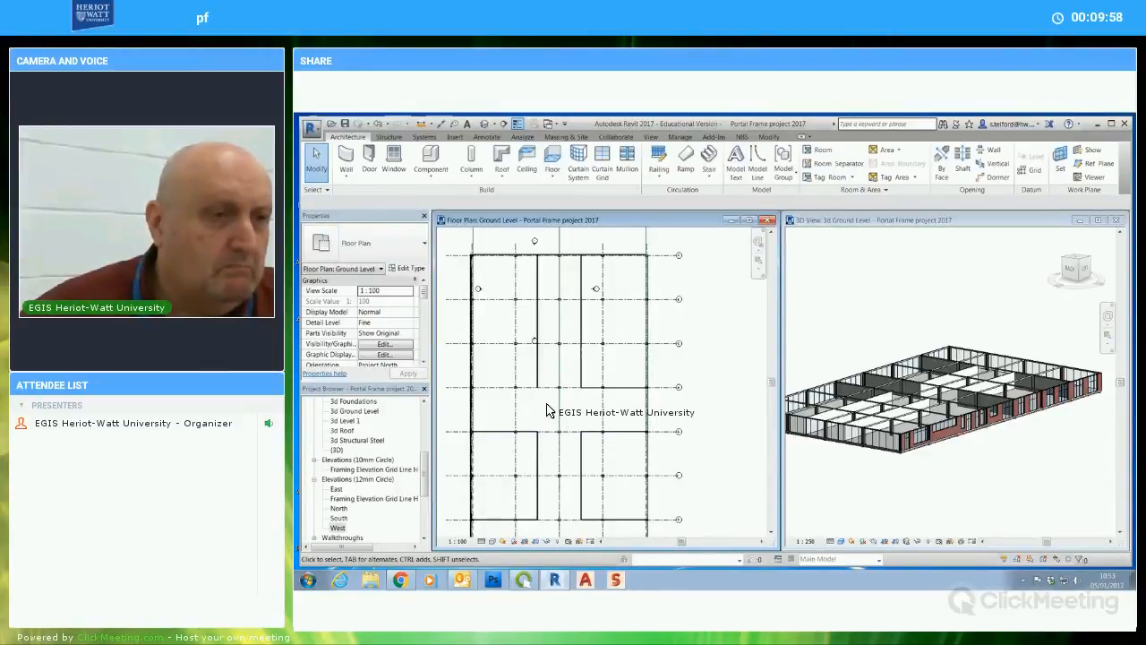
Mirror a copy of the right-hand cross wall on grid line D about grid line 3
left_click(624, 389)
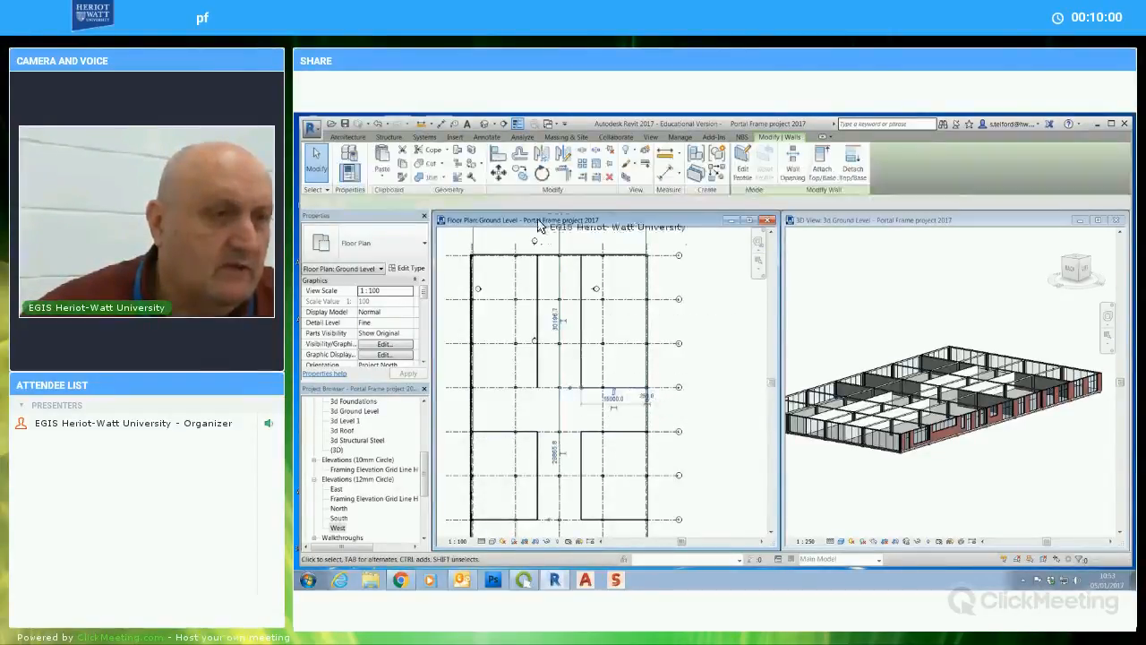
key("m")
key("m")
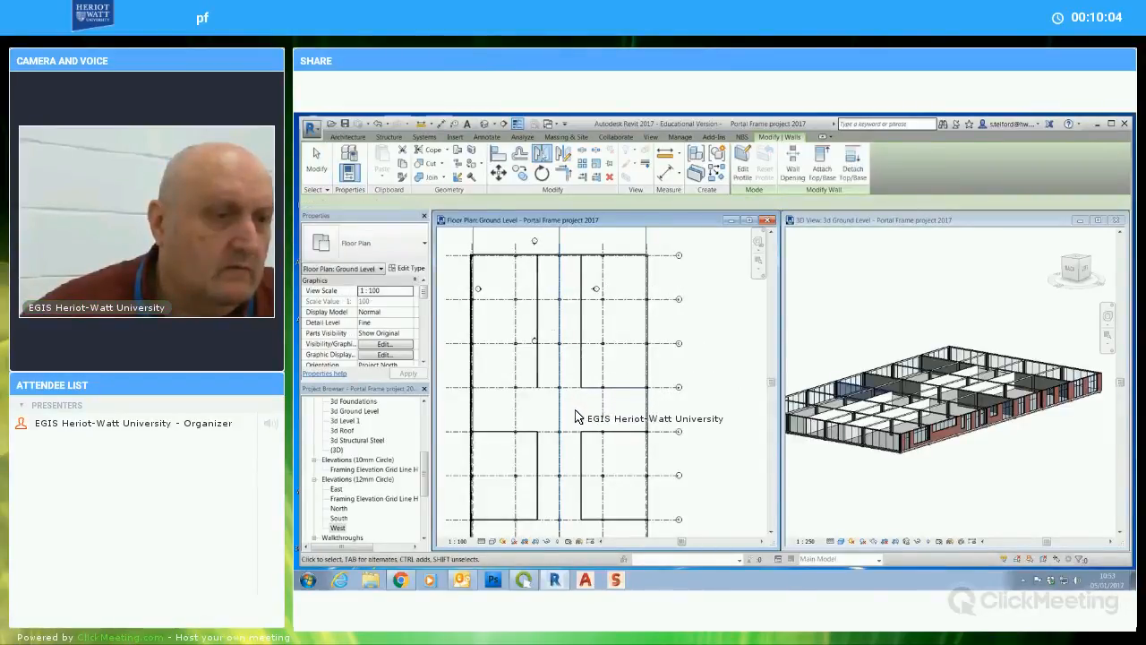
left_click(576, 416)
left_click(325, 168)
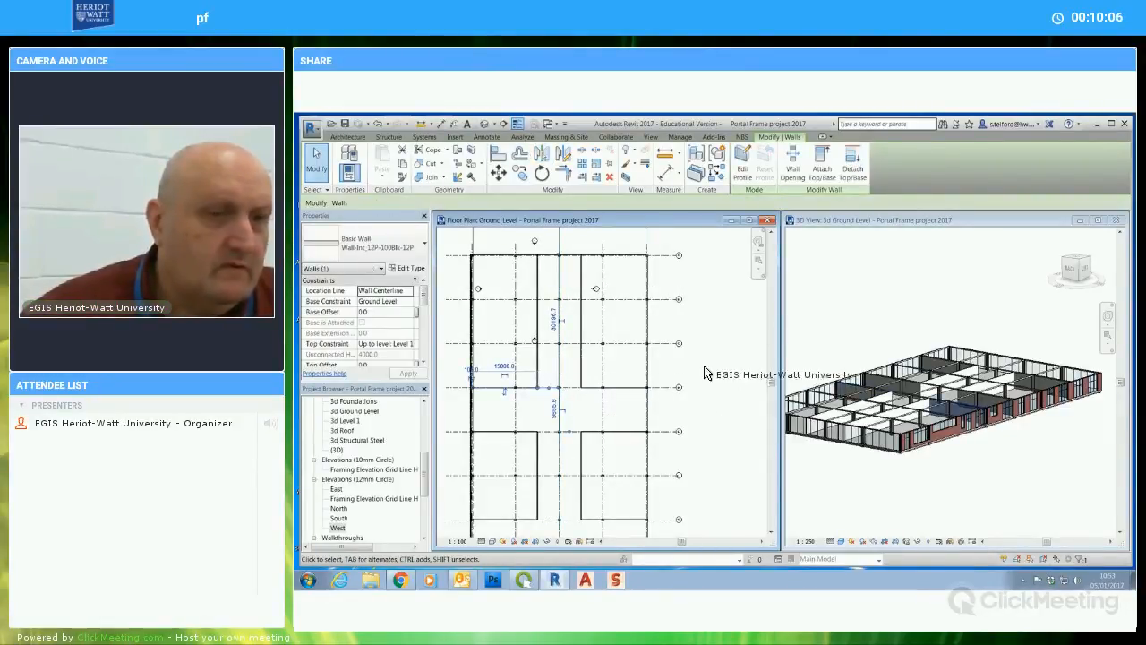
Examine the mirrored wall layout from several angles in the ground-level 3D view and along the floor plan
left_click(965, 465)
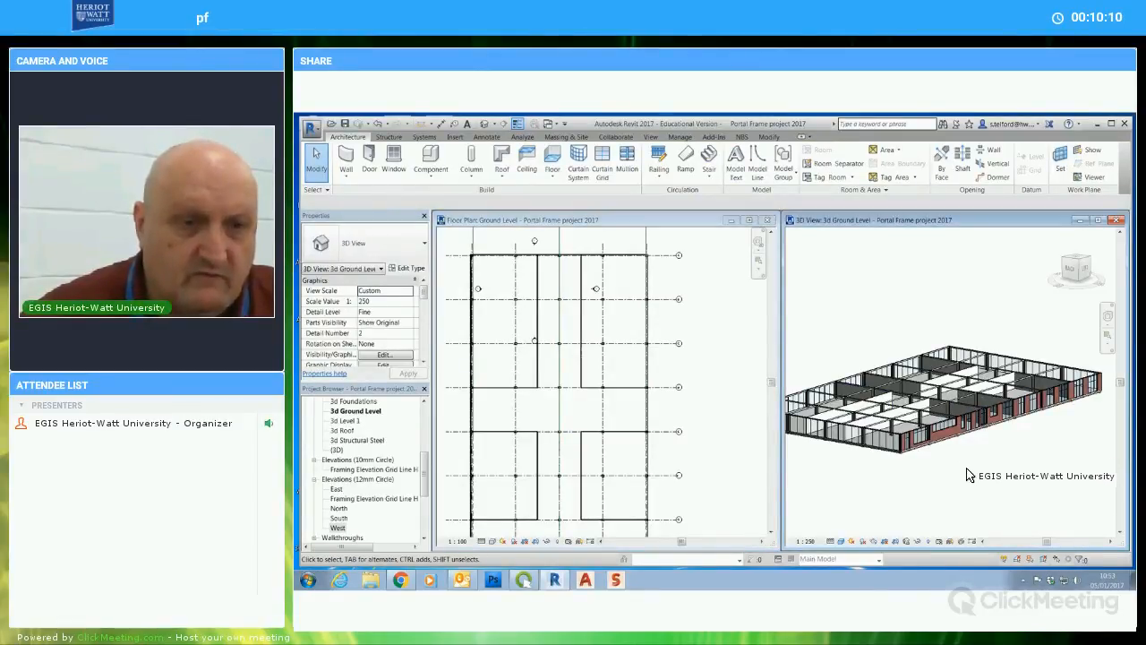
middle_click_drag(959, 469, 952, 440, "shift")
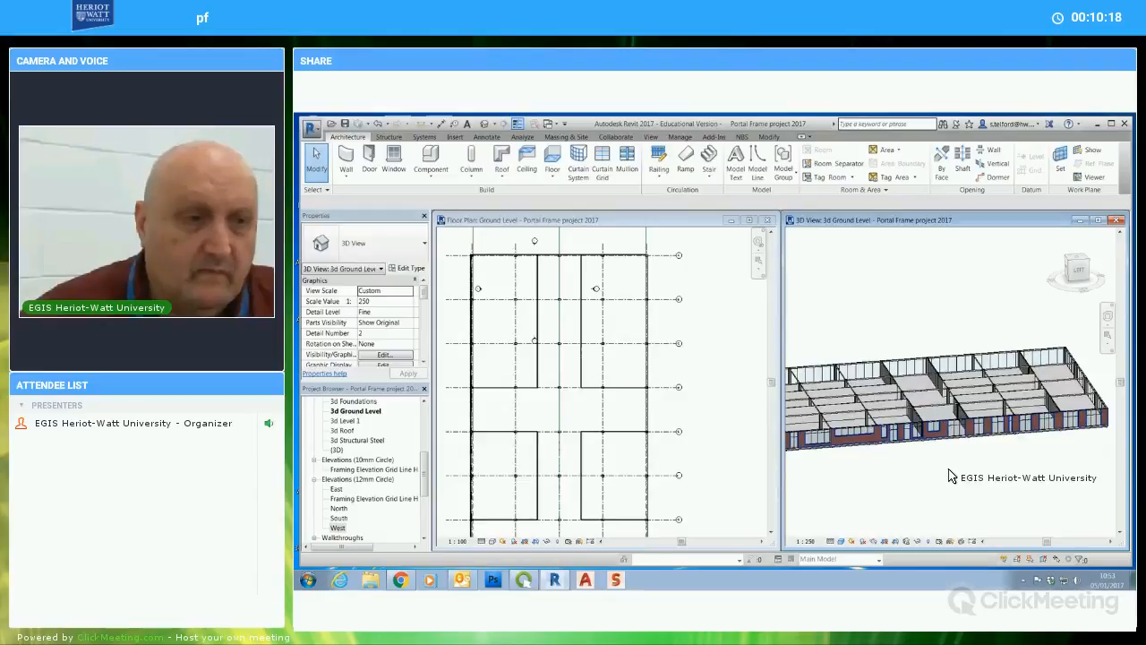
middle_click_drag(949, 475, 670, 419, "shift")
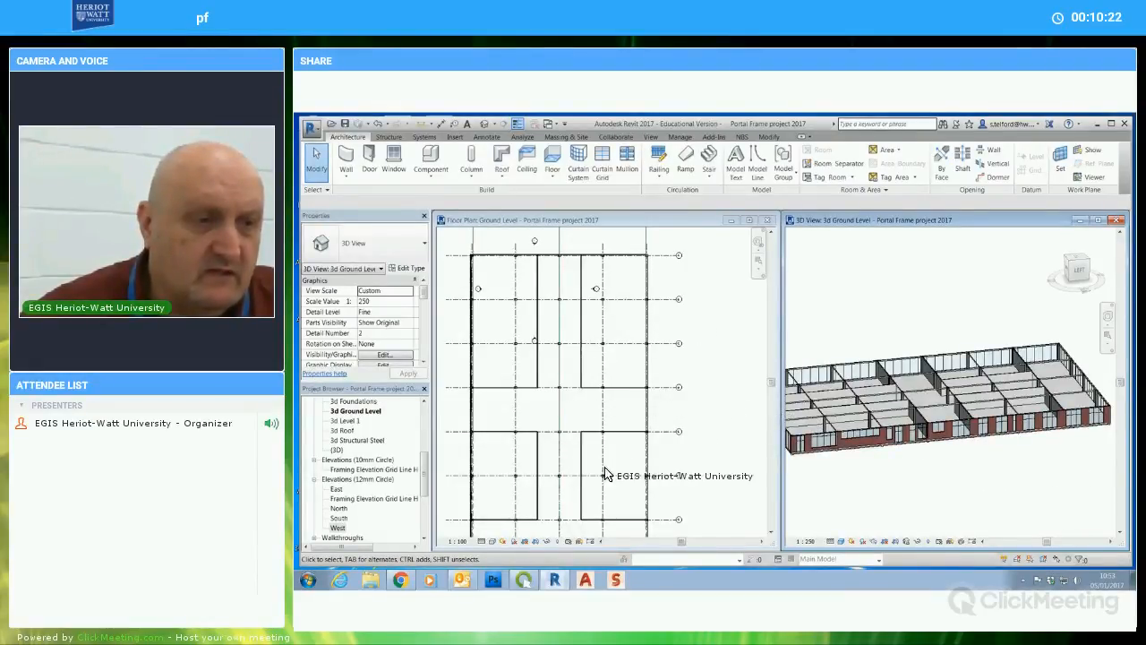
left_click(716, 428)
middle_click_drag(690, 475, 710, 383)
middle_click_drag(651, 448, 651, 446)
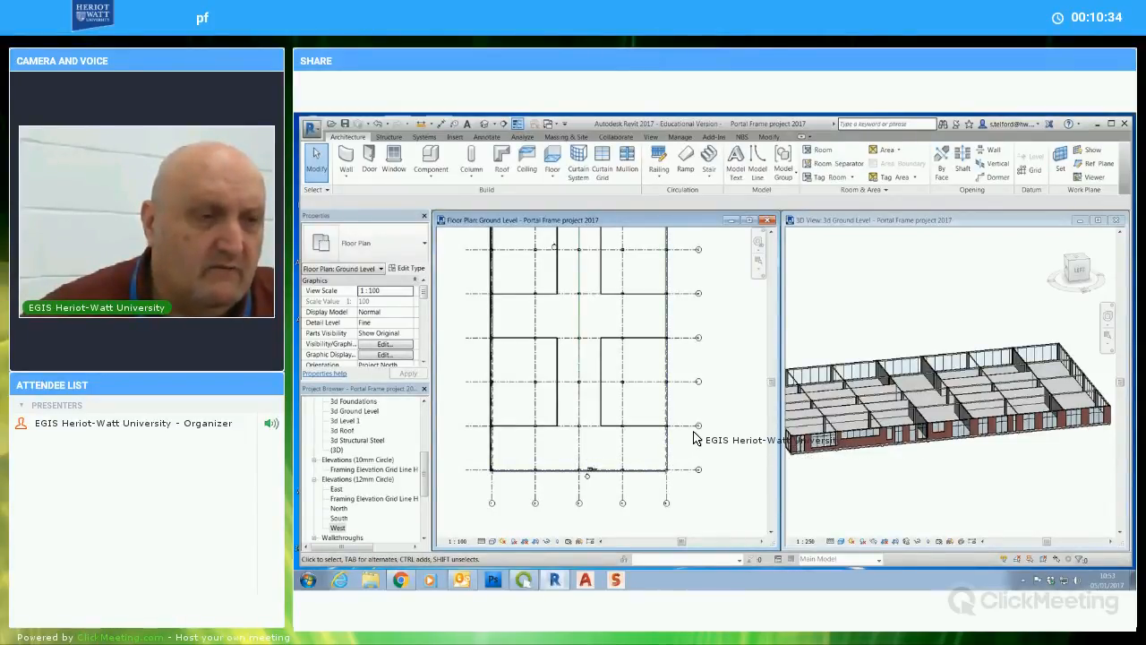
scroll(691, 434, "down", 2)
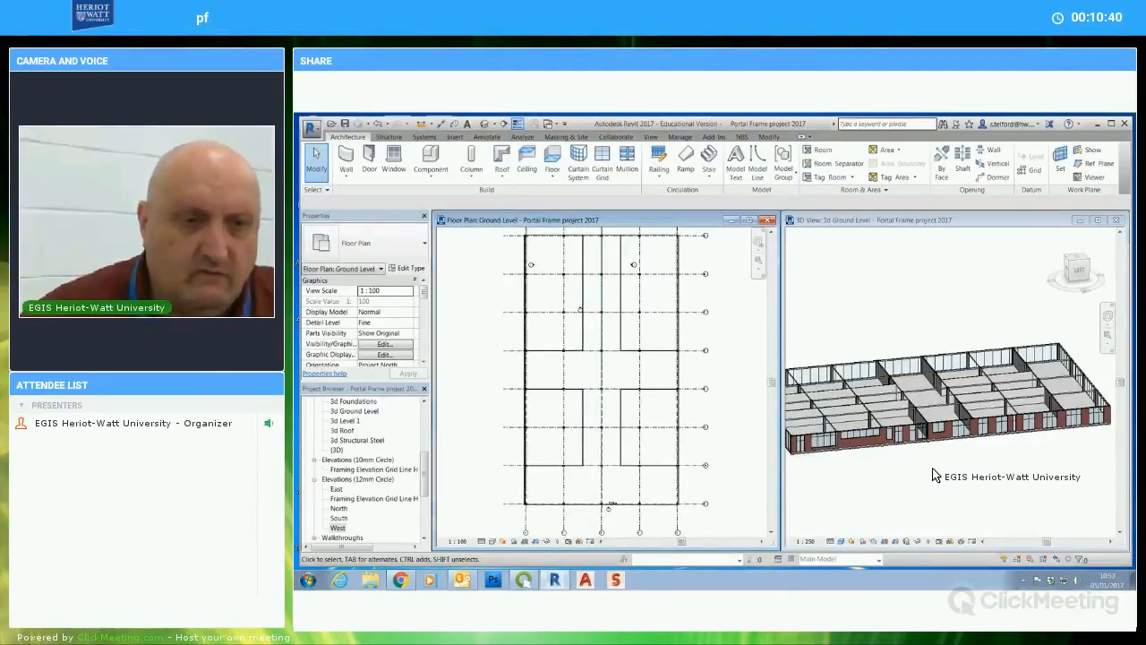
middle_click_drag(926, 478, 793, 426, "shift")
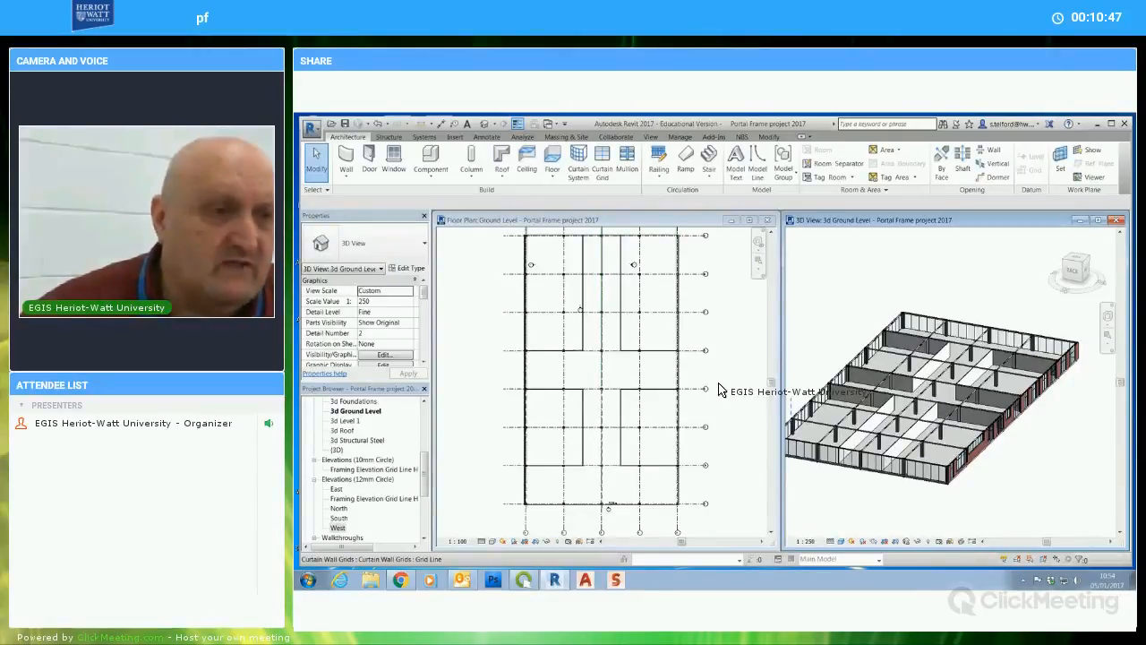
Draw a block cross wall on grid line B from the right-hand corridor wall to the external wall
left_click(345, 166)
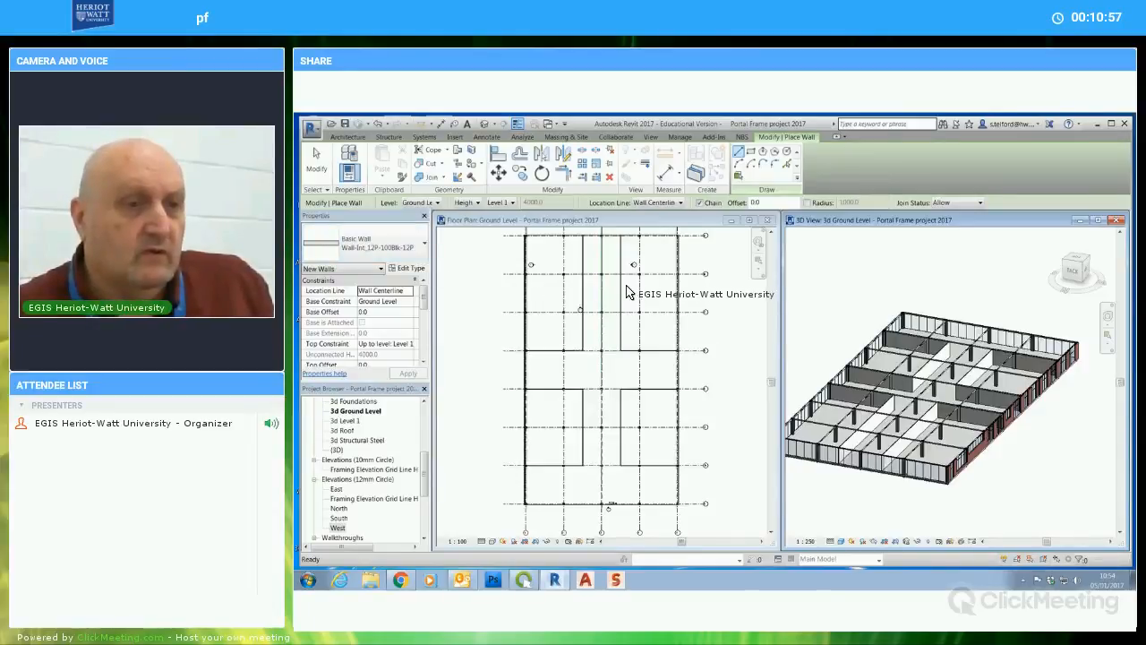
scroll(631, 296, "up", 4)
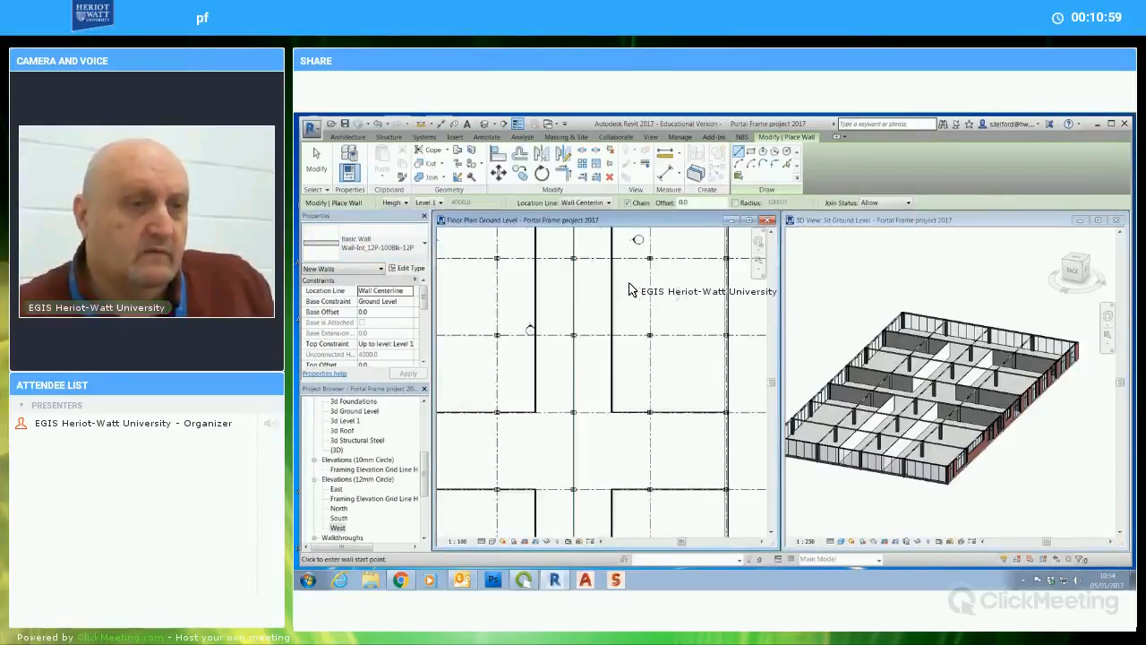
left_click(605, 298)
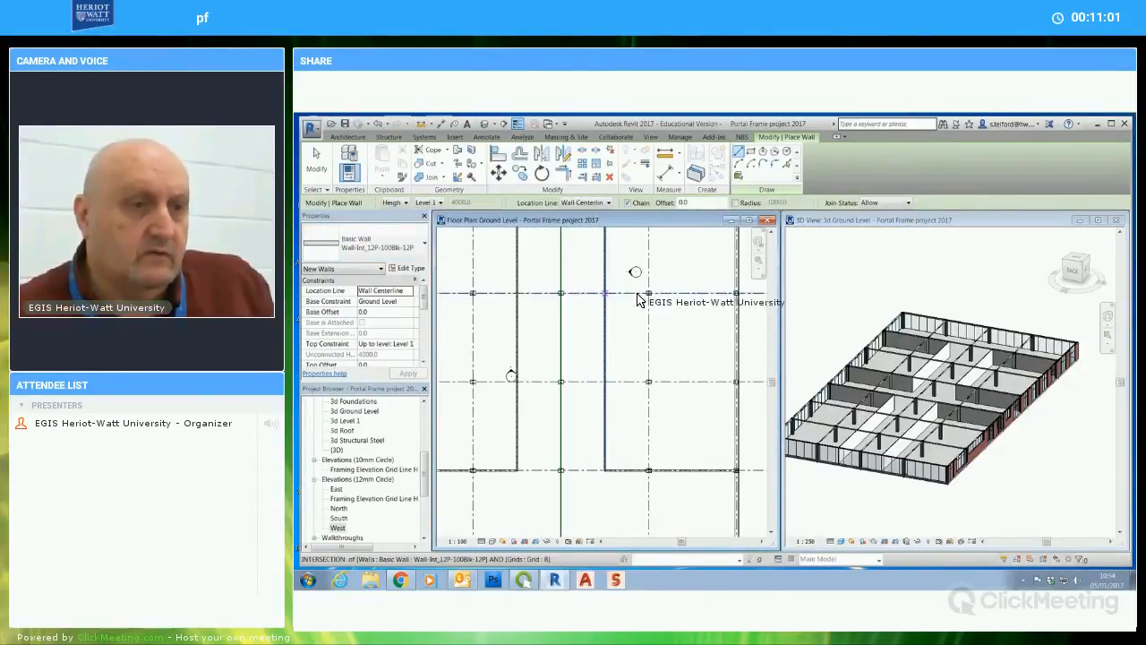
left_click(735, 295)
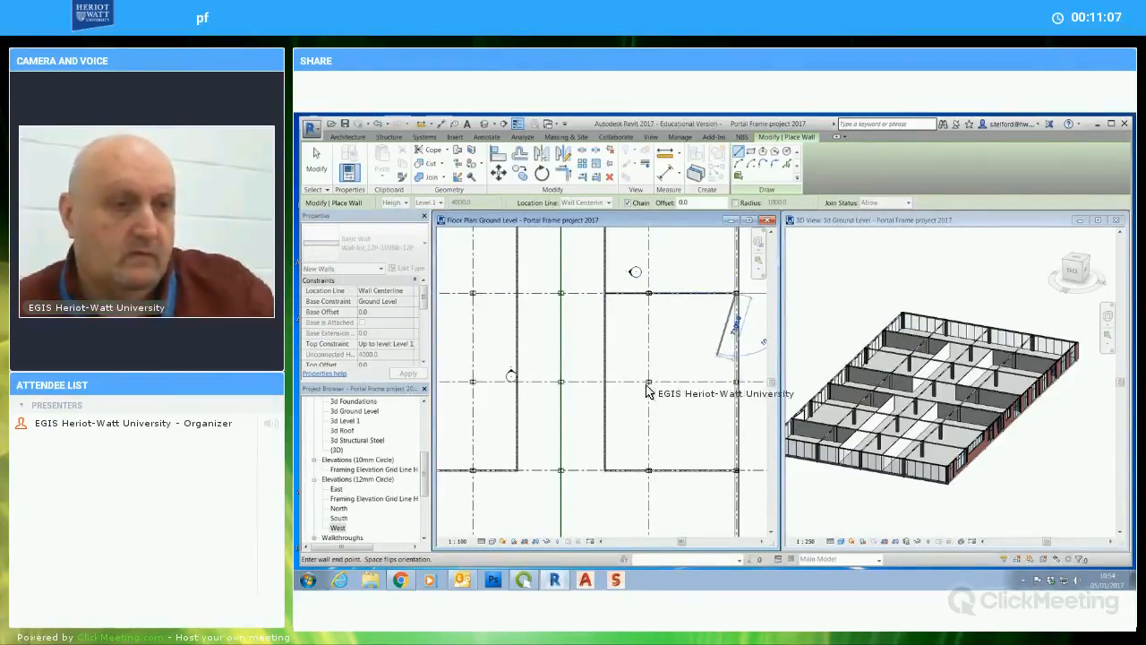
key("Escape")
Draw a block cross wall on grid line C from the right-hand corridor wall to the column at the external wall
left_click(605, 383)
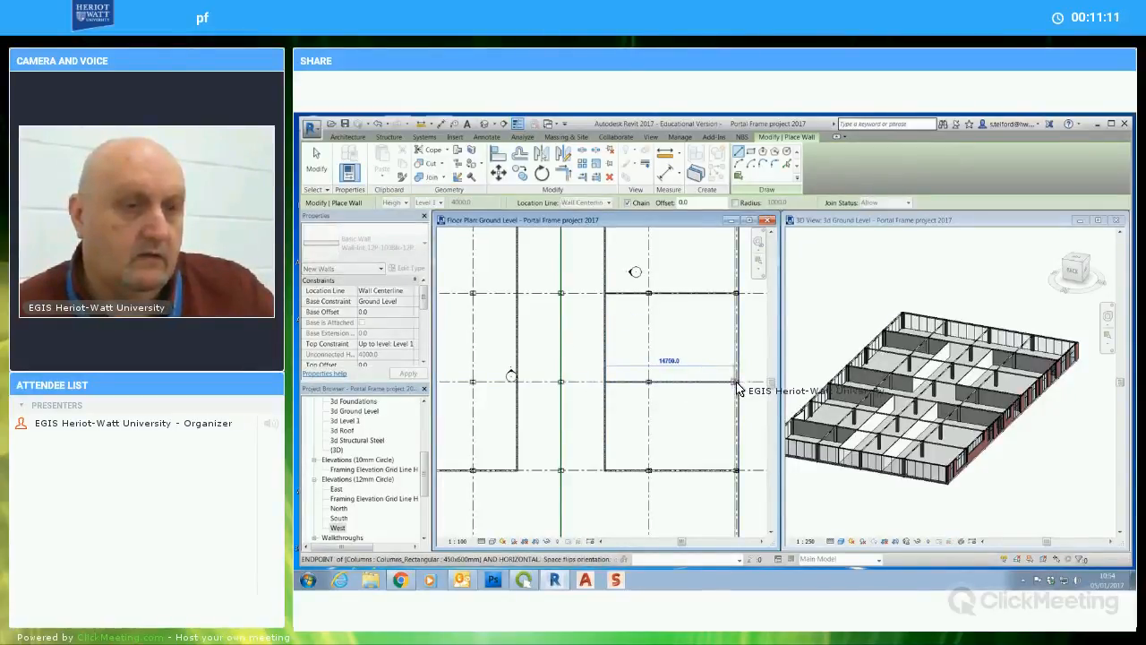
left_click(735, 385)
scroll(733, 405, "up", 2)
scroll(732, 405, "up", 2)
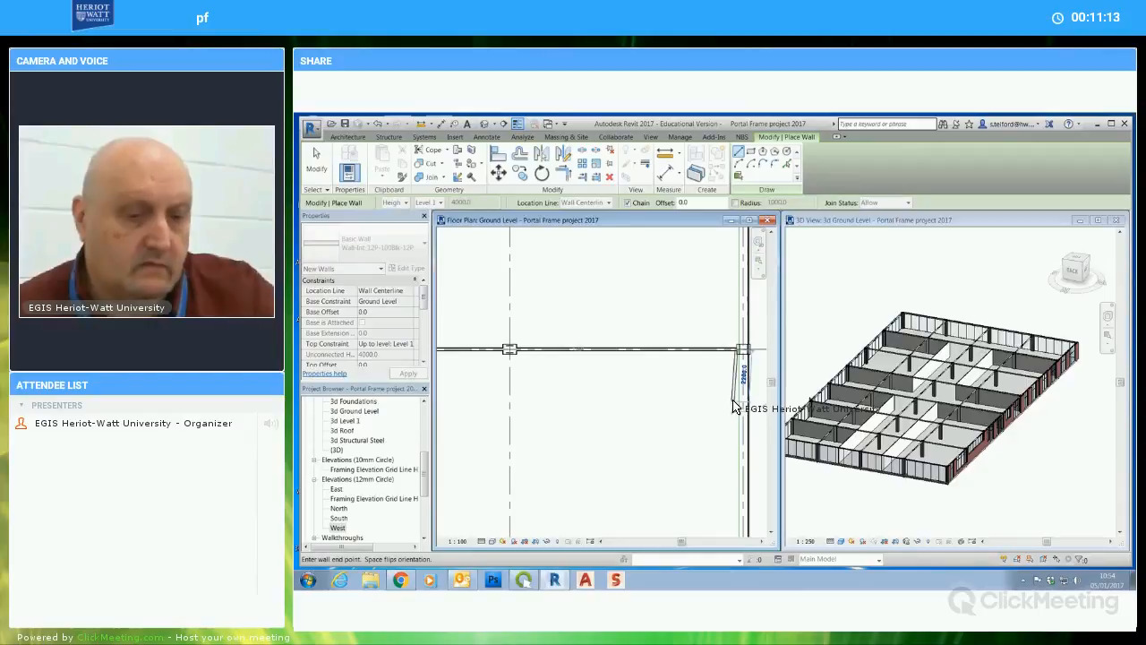
key("Escape")
key("Escape")
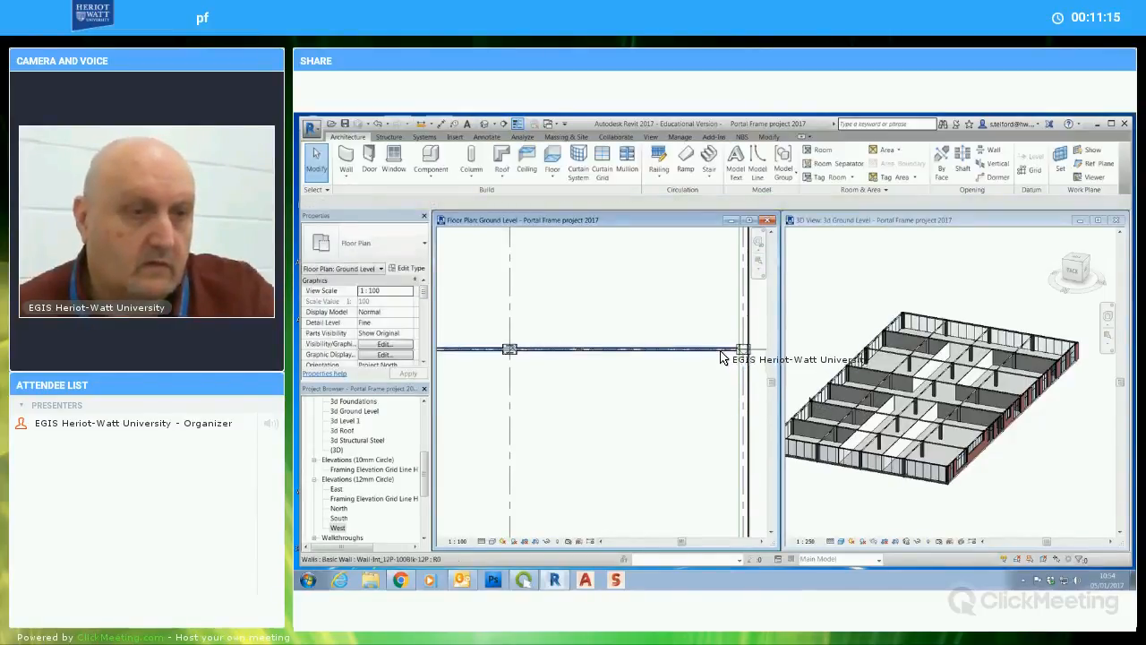
Extend the outer end of the grid line C wall to the structural column's endpoint
left_click(739, 359)
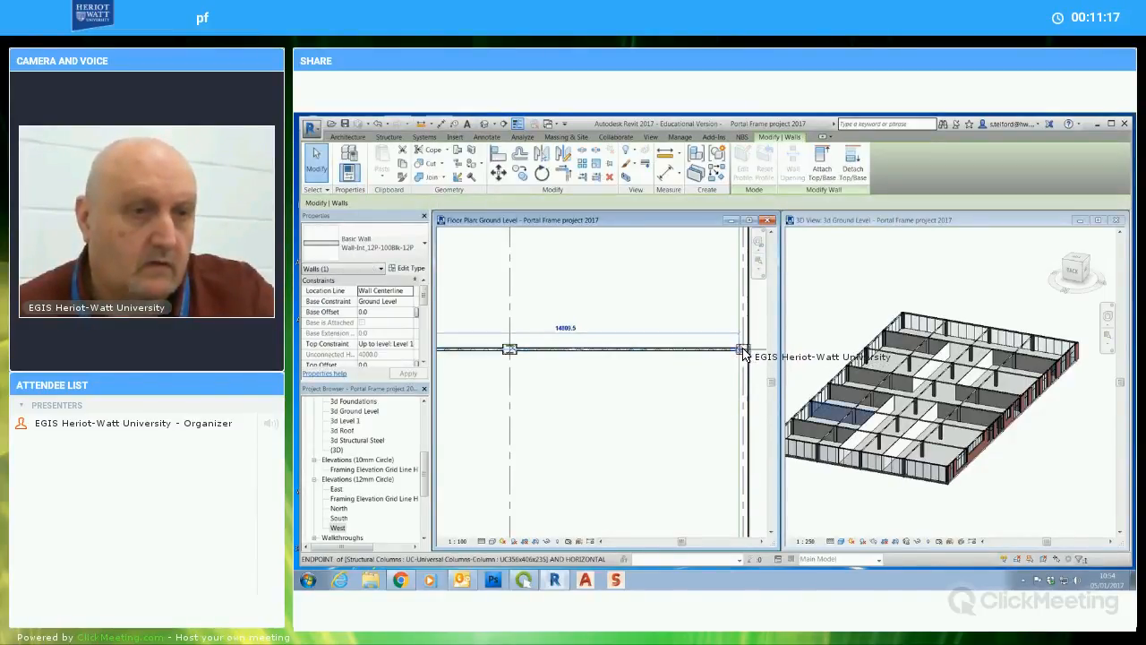
left_click(713, 398)
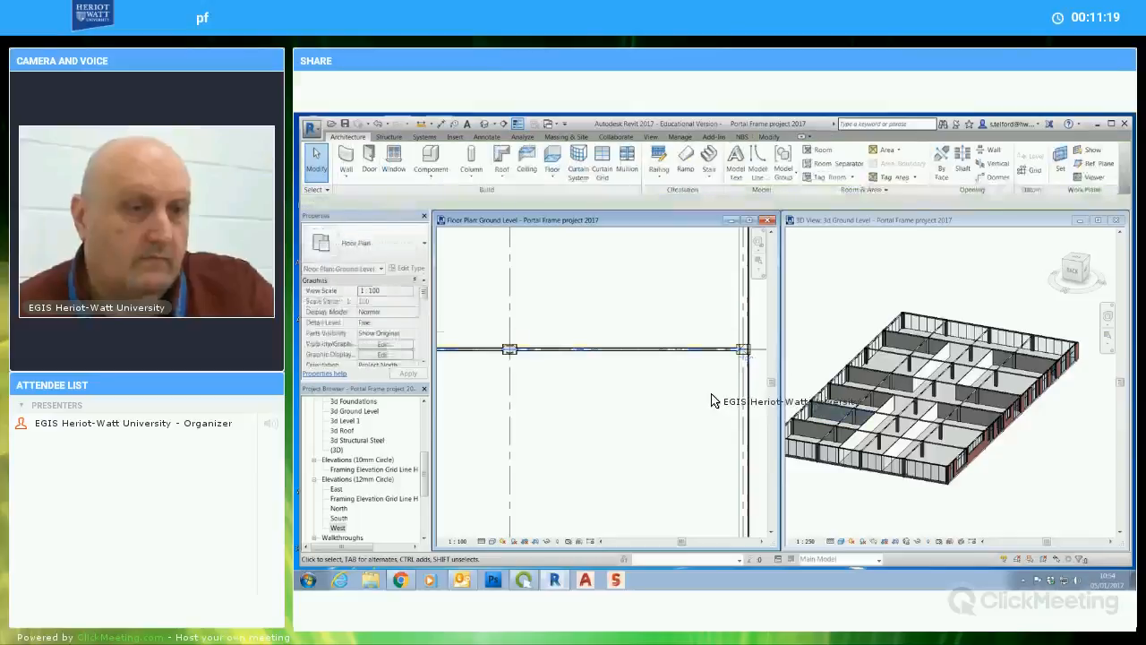
scroll(708, 403, "down", 5)
scroll(701, 412, "down", 3)
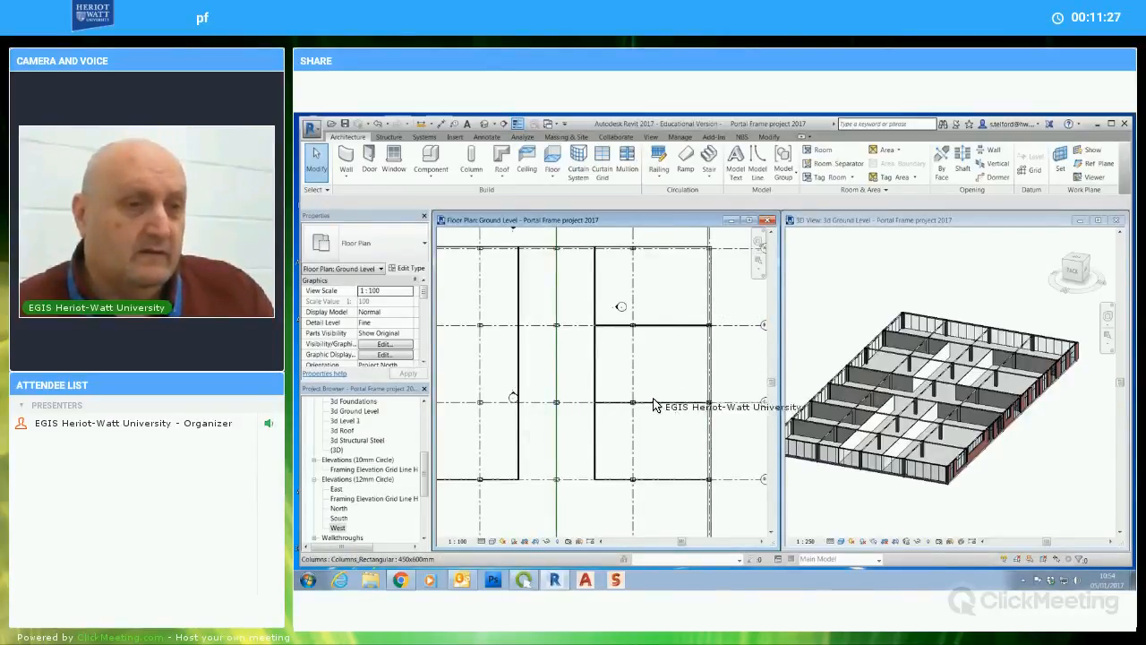
Draw a block cross wall on grid line B between the left-hand corridor wall and the external wall
middle_click_drag(675, 386, 745, 382)
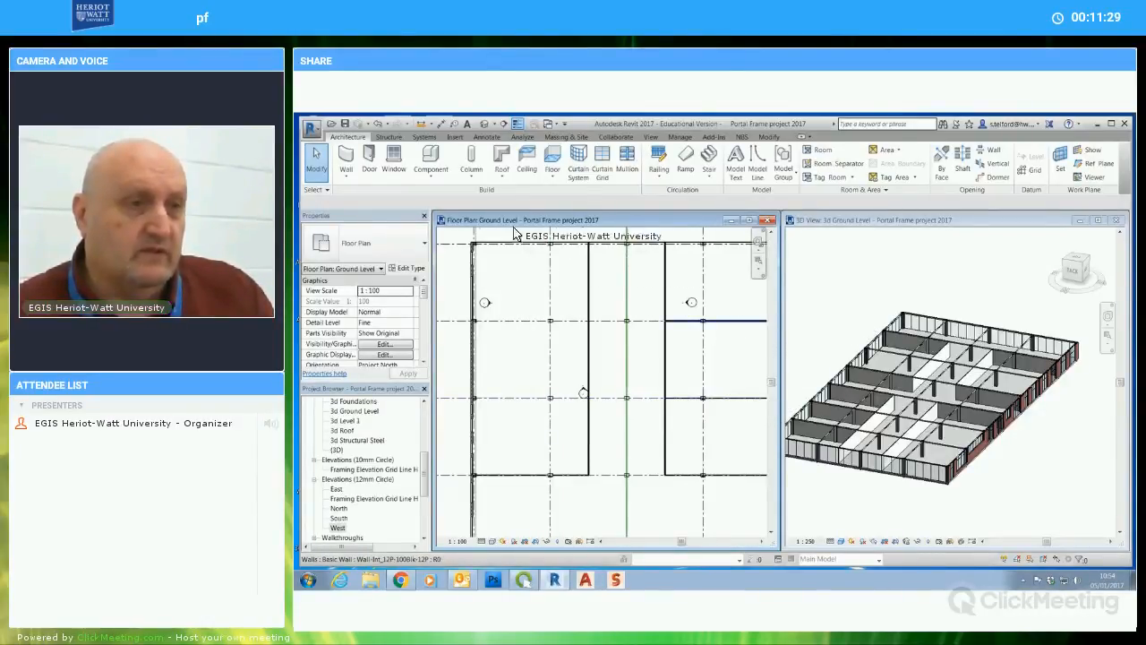
left_click(345, 161)
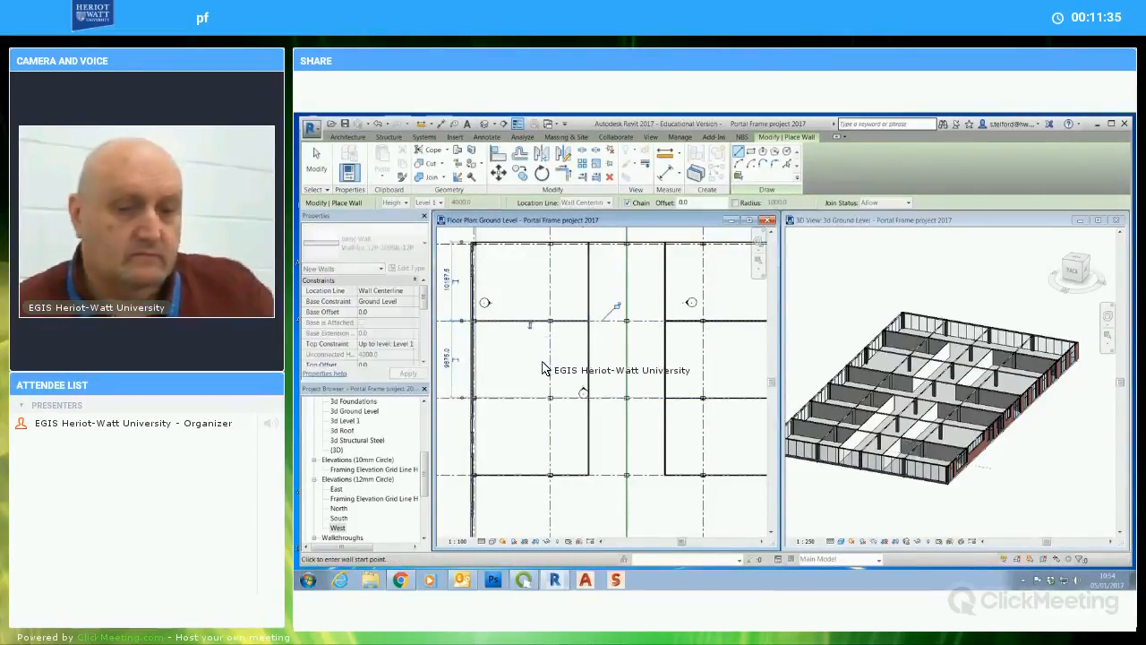
key("Escape")
key("Escape")
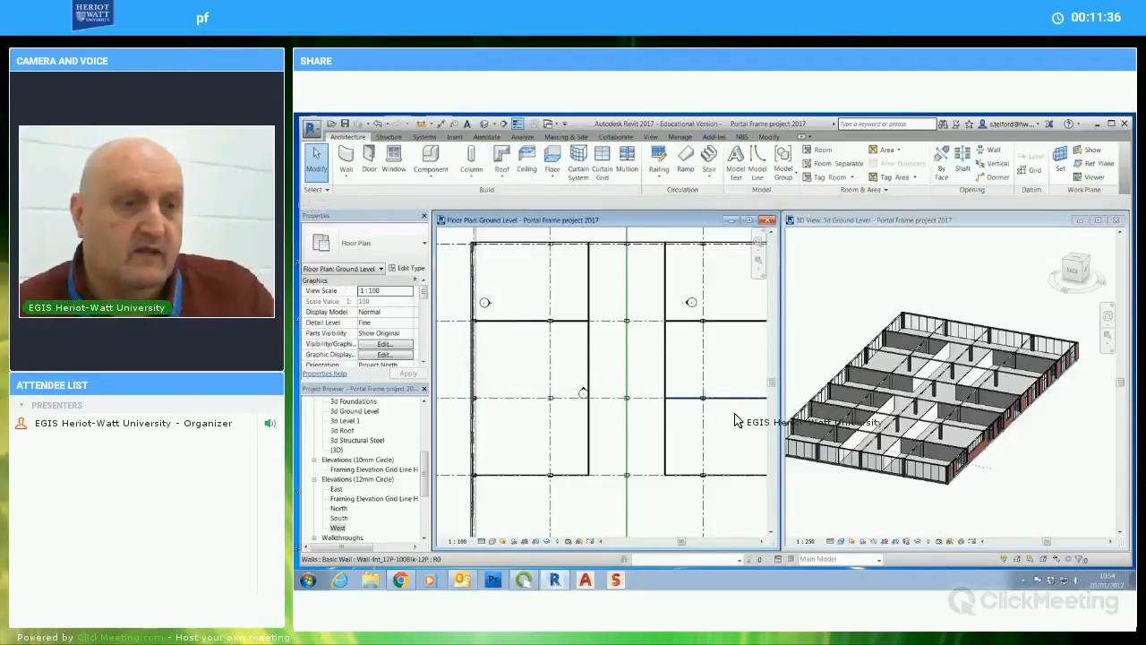
Mirror a copy of the cross wall on grid line C about grid line 3
left_click(724, 399)
left_click(541, 154)
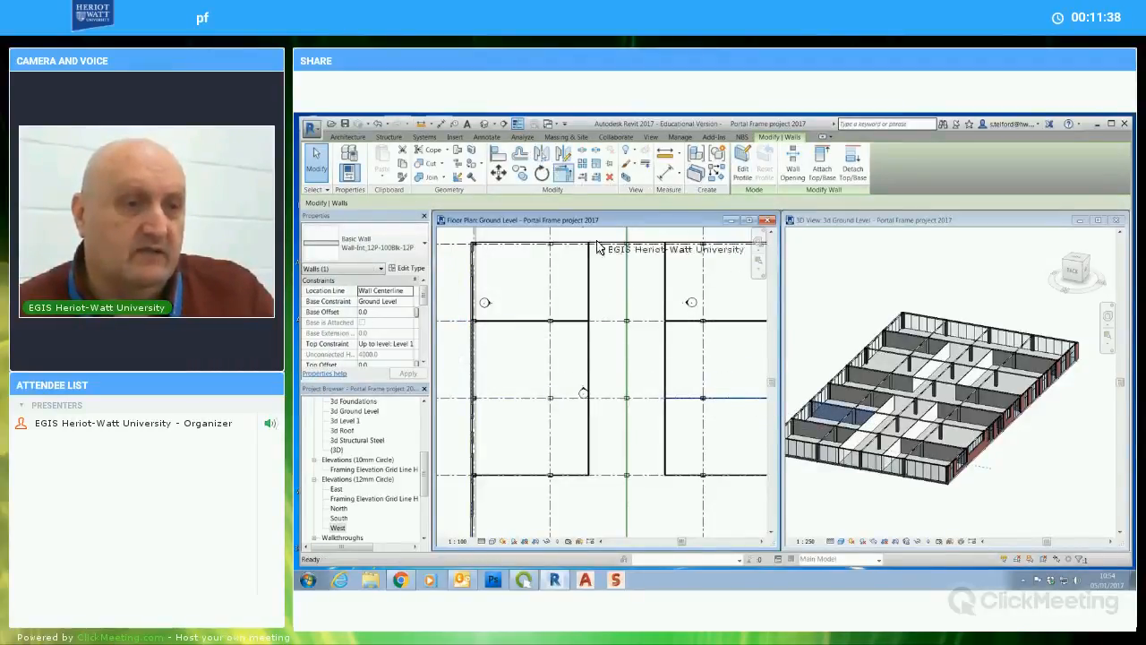
left_click(627, 421)
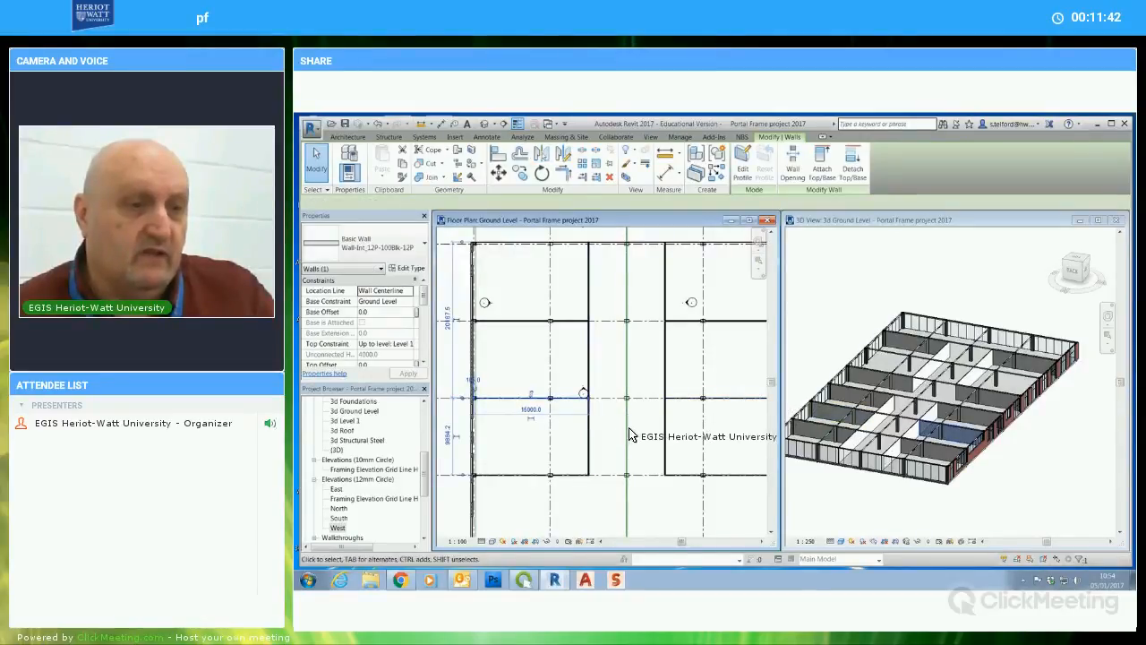
key("Escape")
Draw a block cross wall on grid line F from the right-hand corridor wall to the external wall
scroll(633, 440, "down", 2)
scroll(633, 439, "down", 1)
middle_click_drag(632, 434, 621, 355)
middle_click_drag(685, 460, 676, 388)
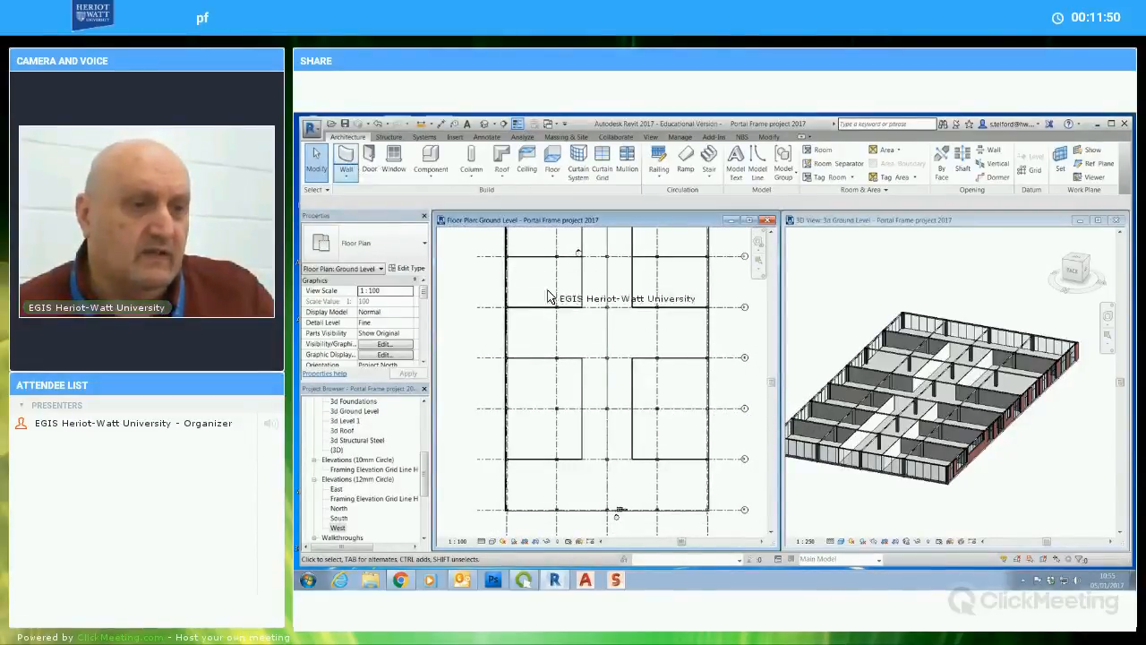
key("w")
key("a")
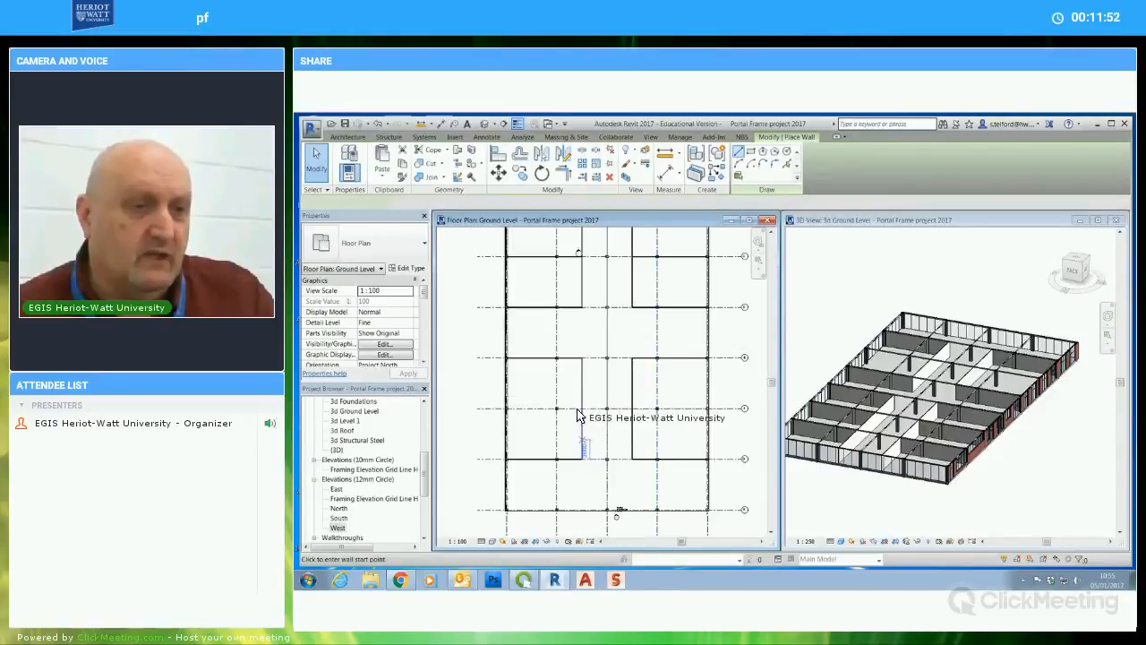
scroll(639, 426, "up", 2)
left_click(631, 404)
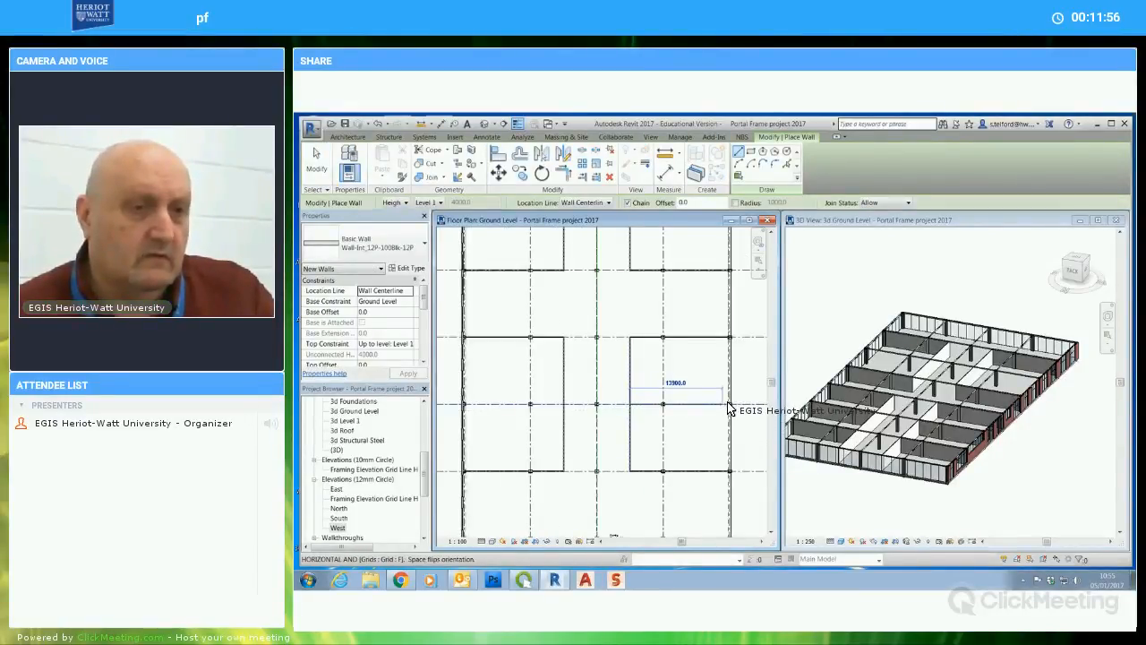
left_click(729, 404)
key("Escape")
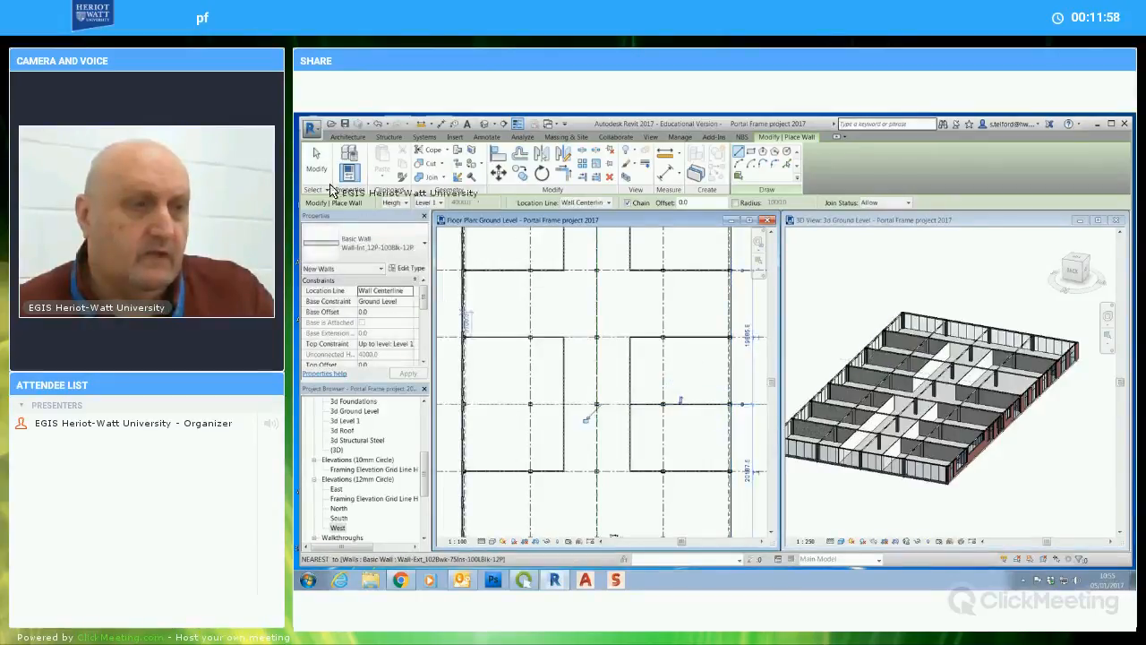
Review the internal walls in the ground-level 3D view and floor plan, and open the {3D} view to inspect the whole building
left_click(999, 475)
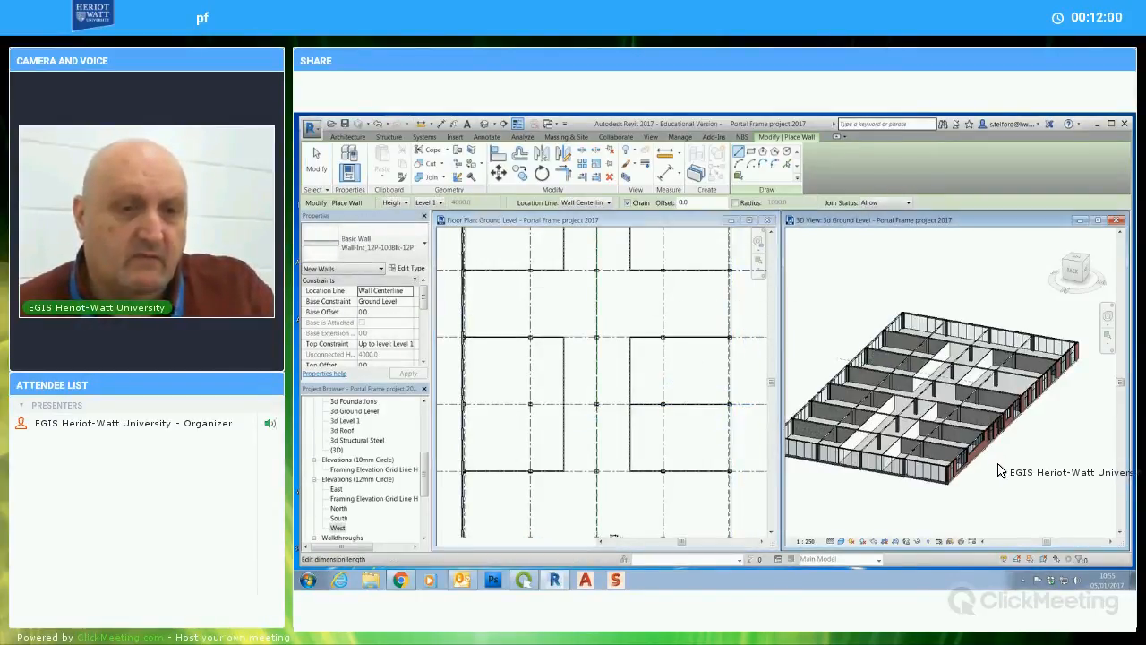
middle_click_drag(980, 484, 735, 329, "shift")
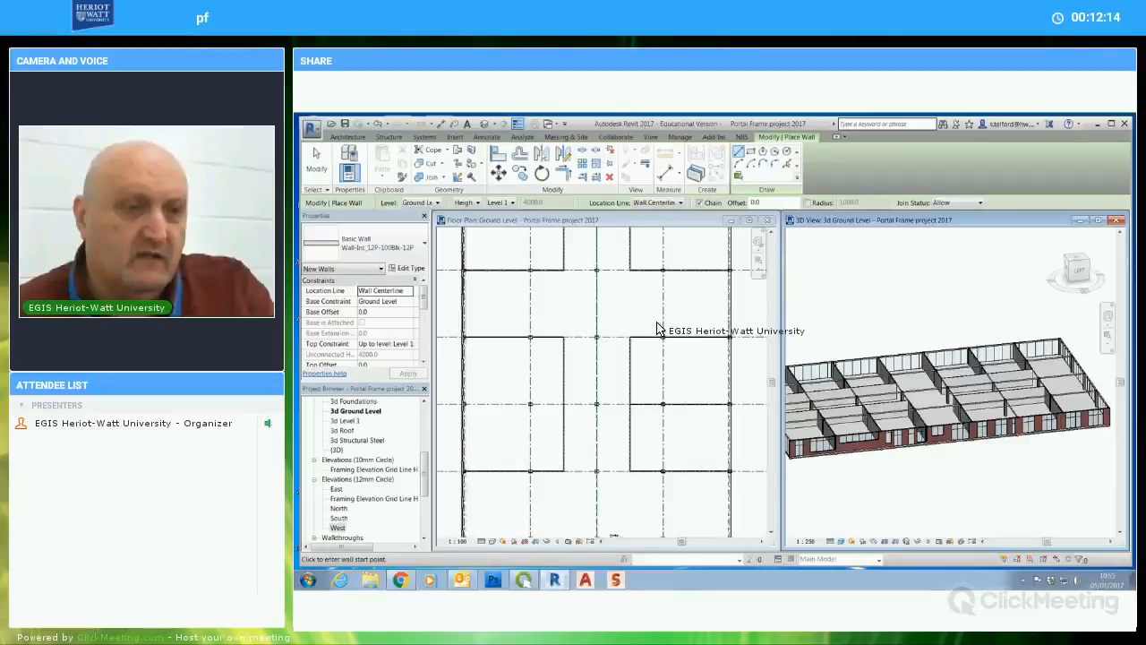
left_click(623, 313)
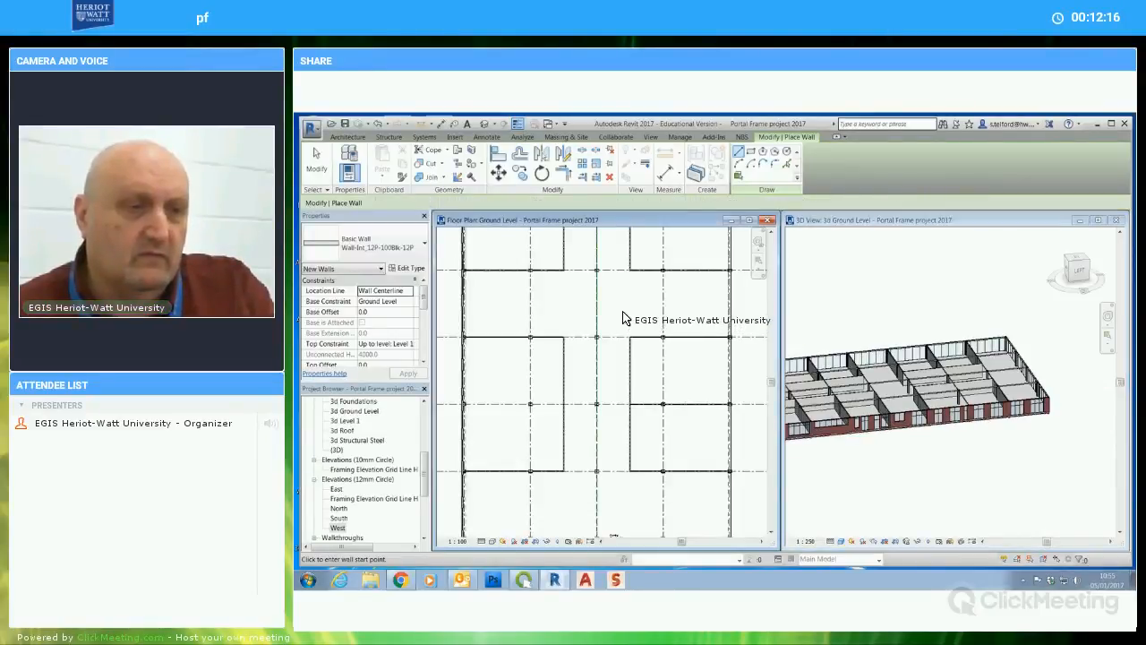
scroll(625, 327, "down", 4)
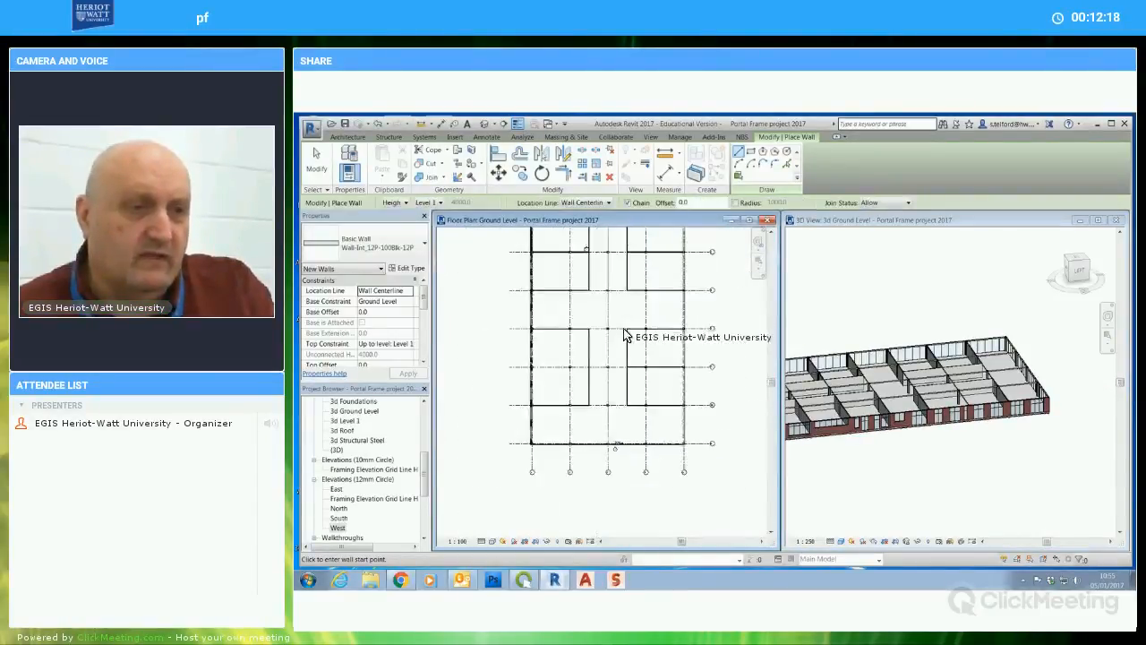
middle_click_drag(627, 380, 624, 387)
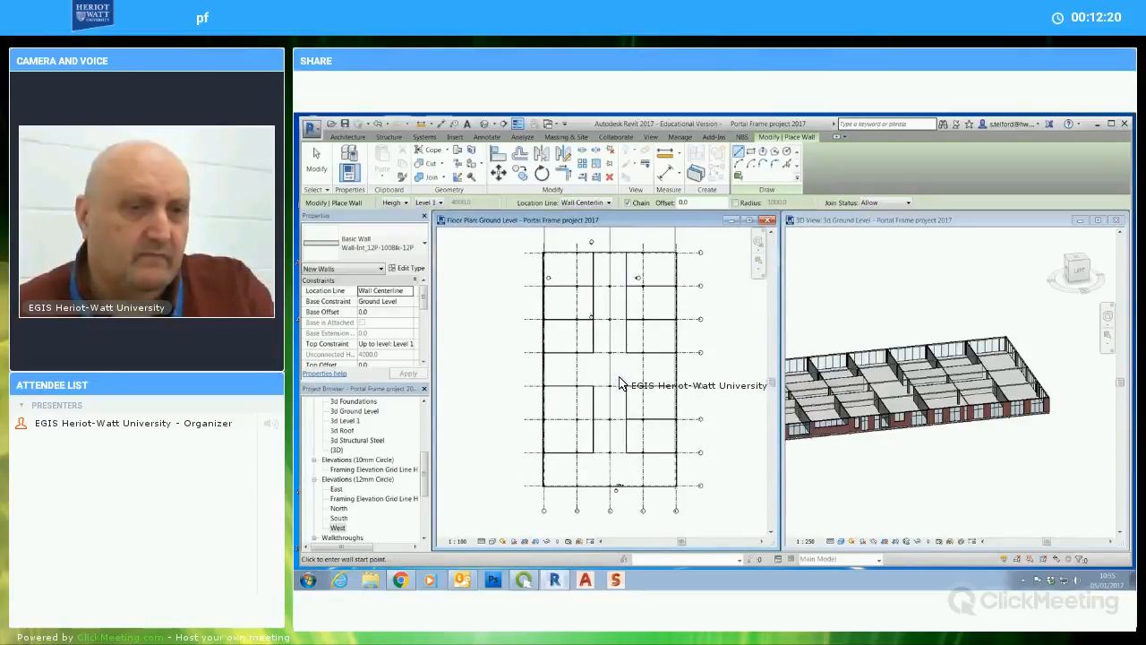
double_click(338, 451)
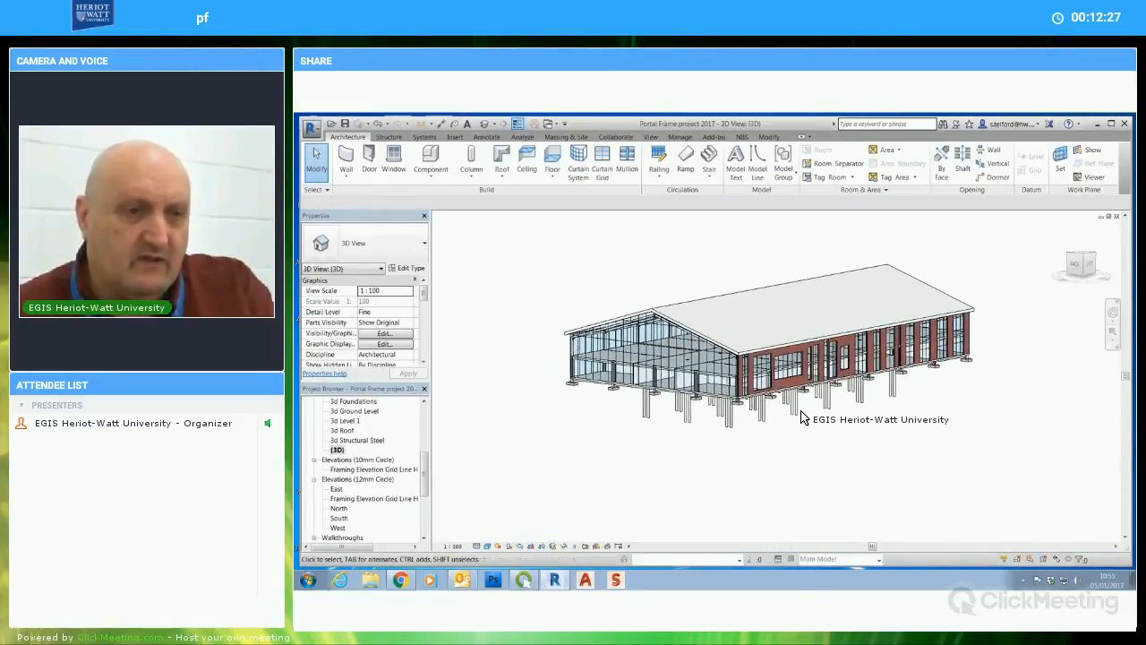
middle_click_drag(803, 418, 583, 453, "shift")
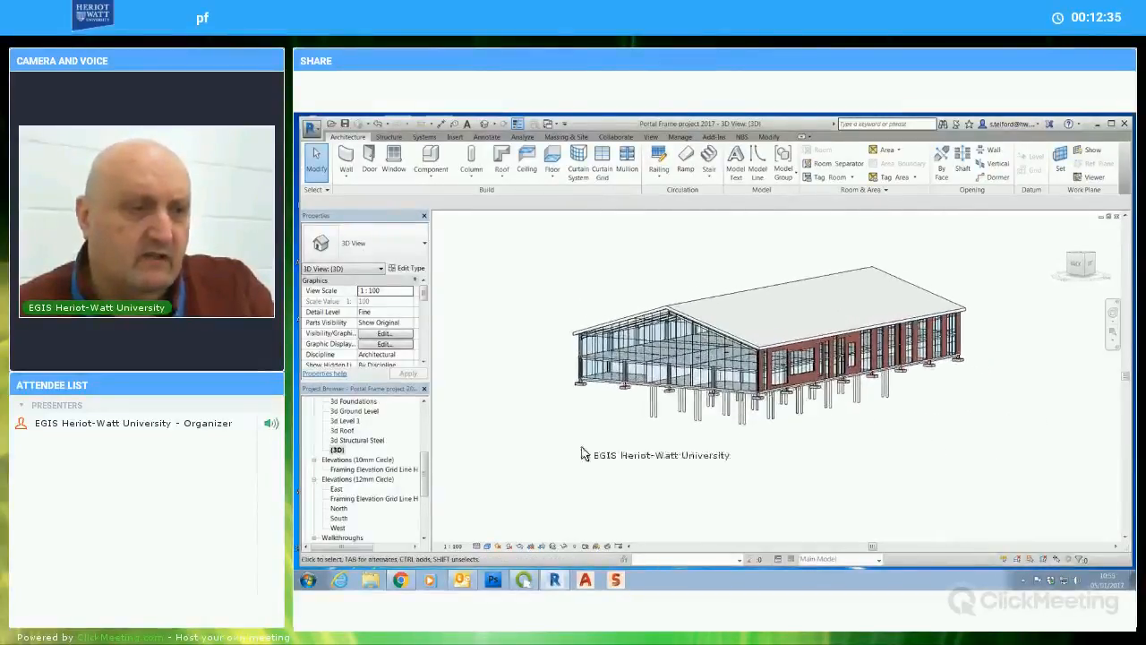
Tile the 3d Ground Level view beside the Ground Level floor plan and close the {3D} view
double_click(351, 412)
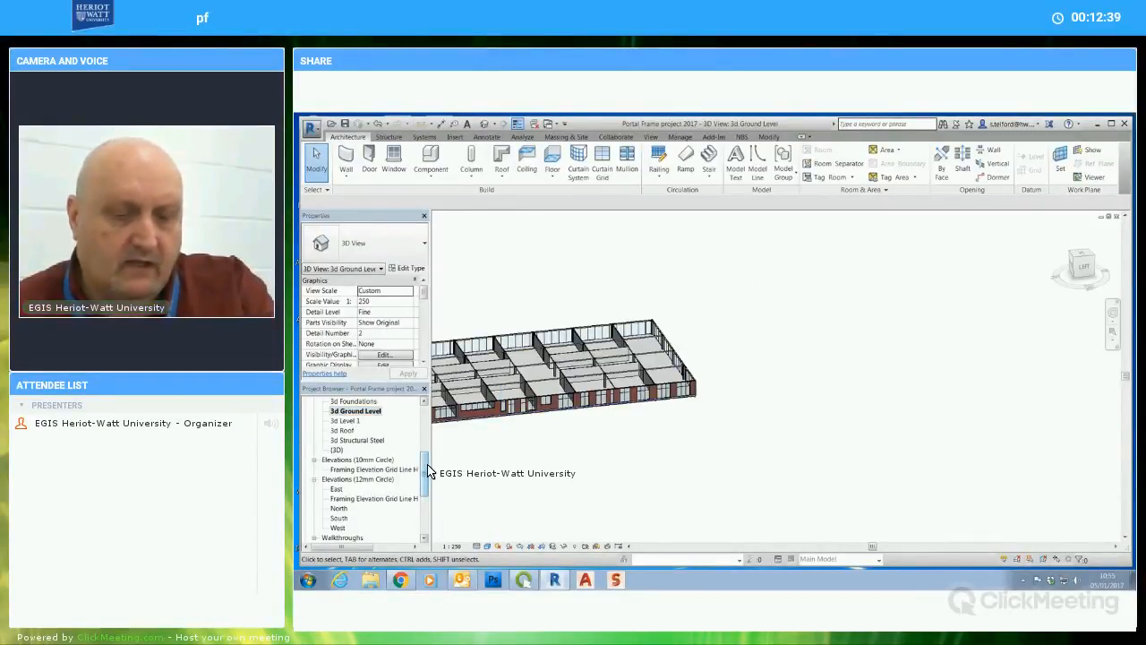
key("w")
key("t")
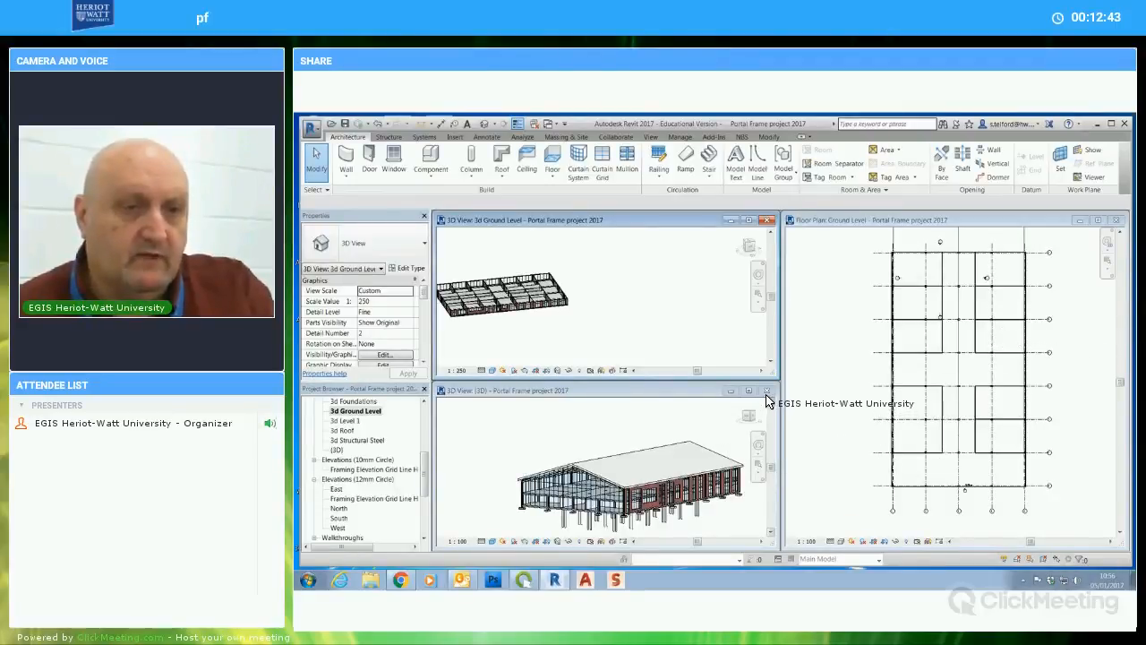
left_click(768, 392)
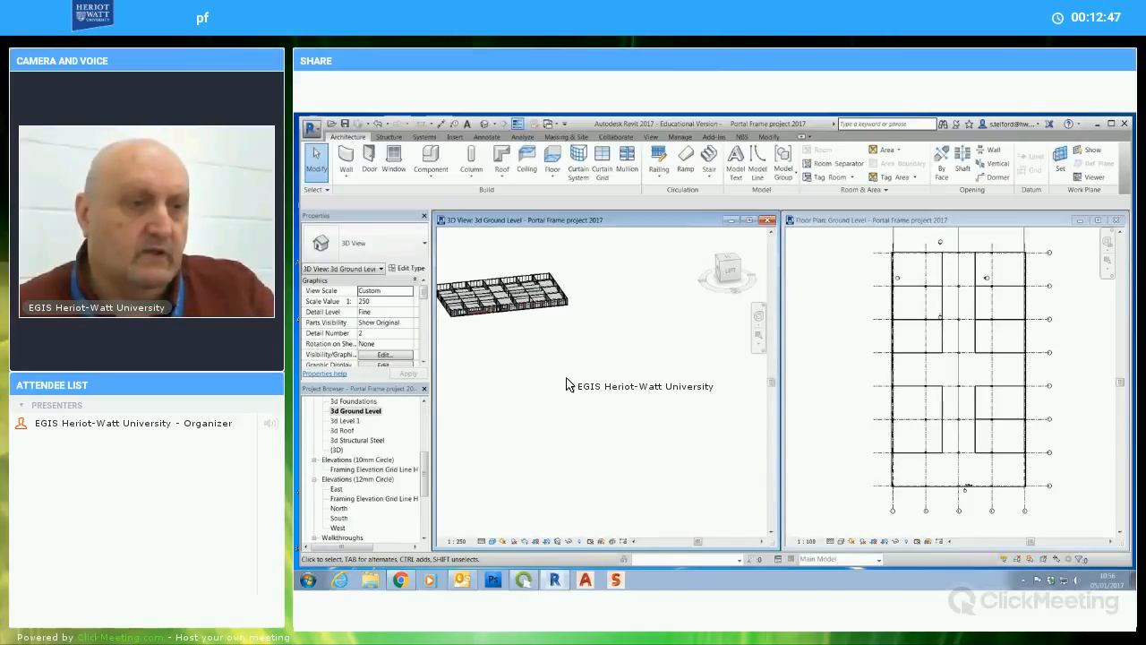
middle_click(584, 401)
middle_click(584, 400)
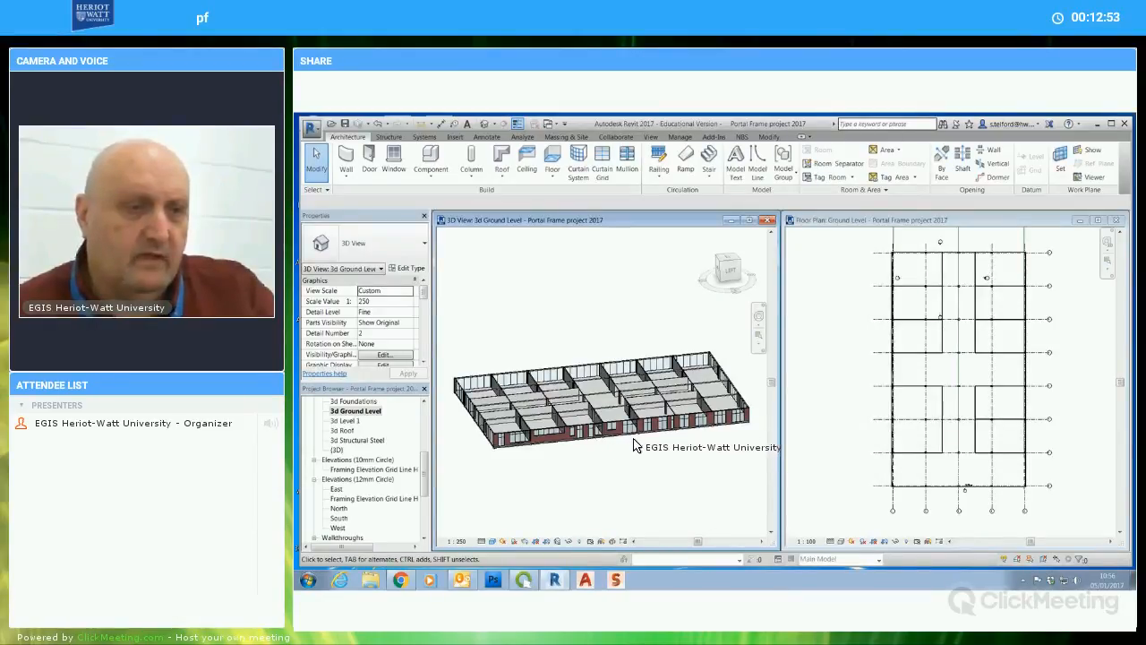
scroll(633, 445, "up", 4)
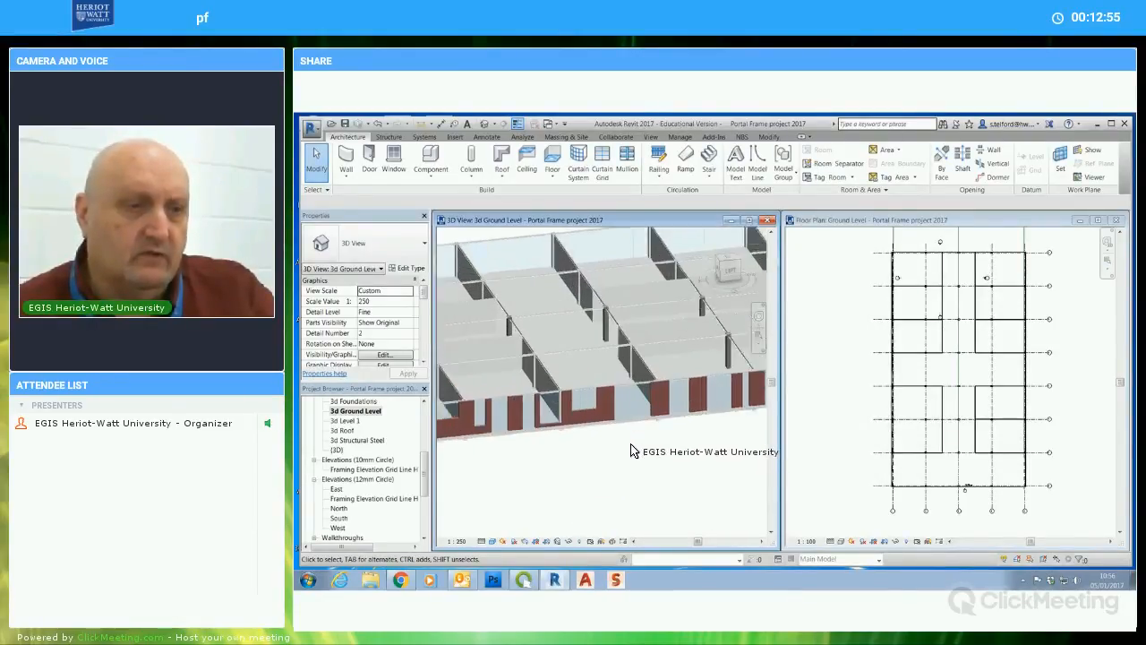
scroll(631, 450, "up", 3)
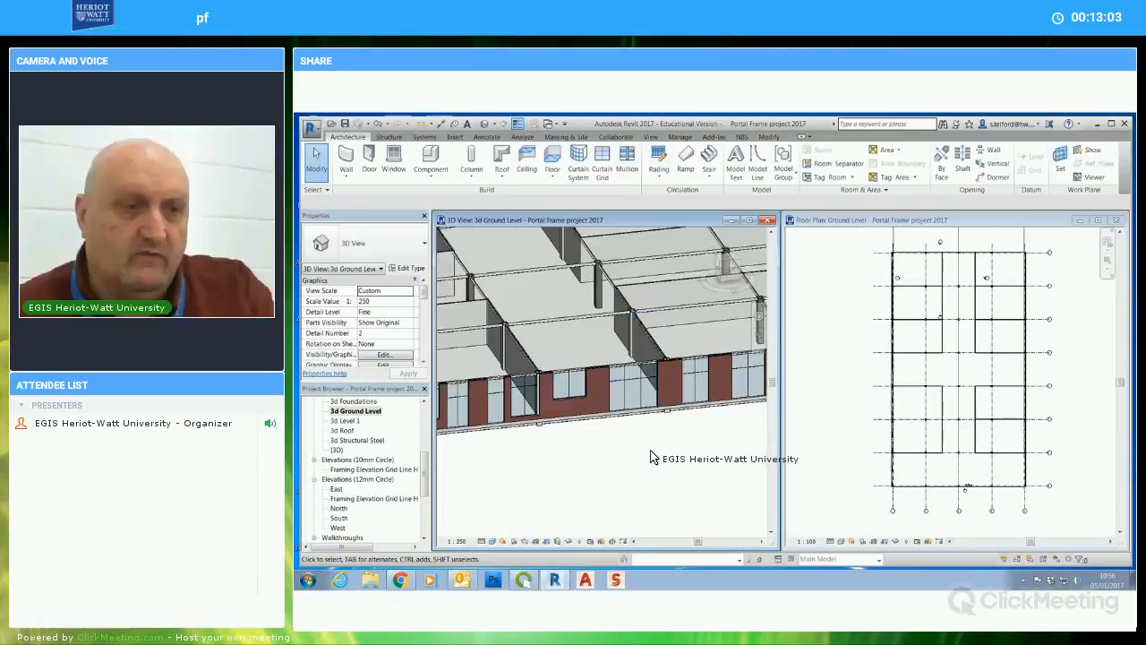
middle_click_drag(651, 451, 626, 410, "shift")
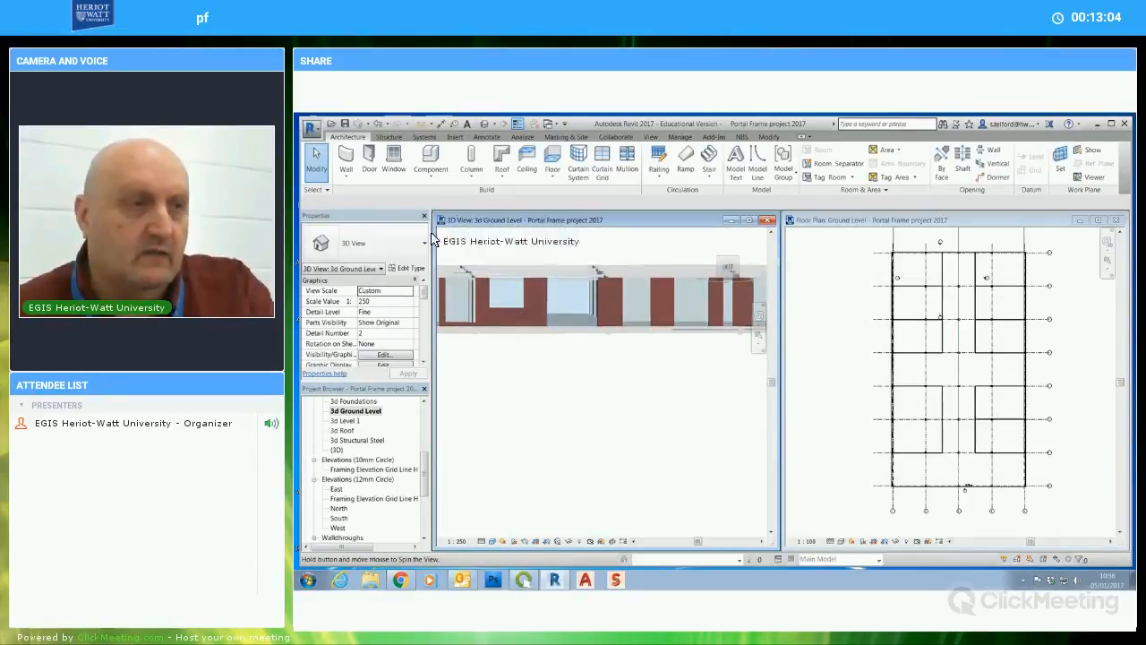
left_click(371, 163)
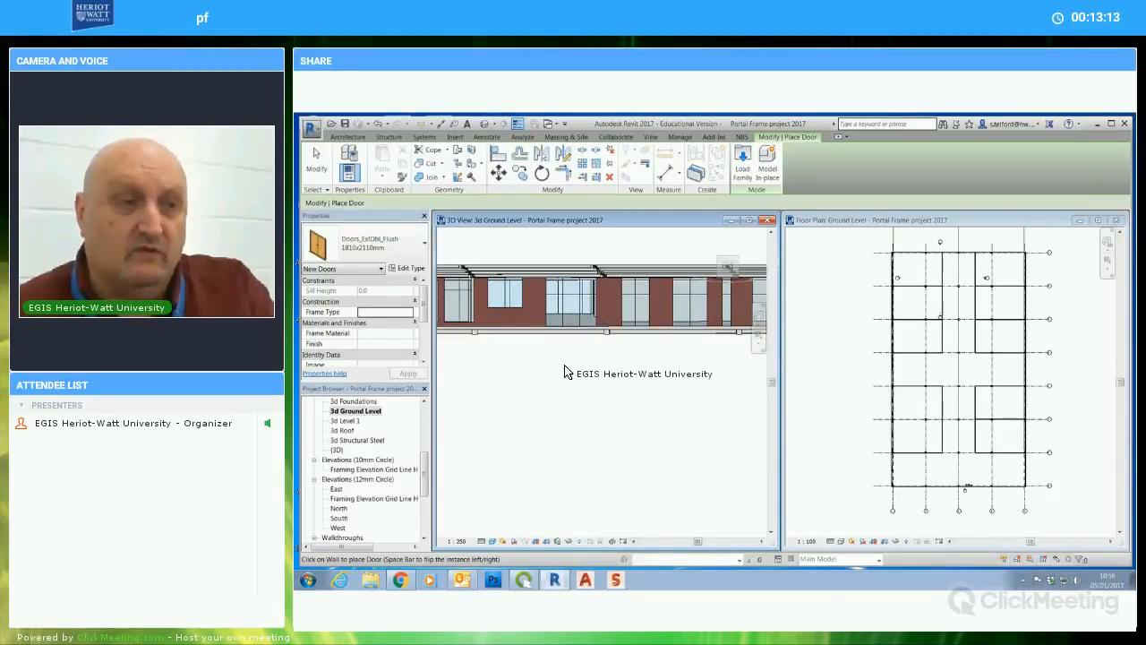
middle_click_drag(562, 386, 618, 395, "shift")
left_click(321, 172)
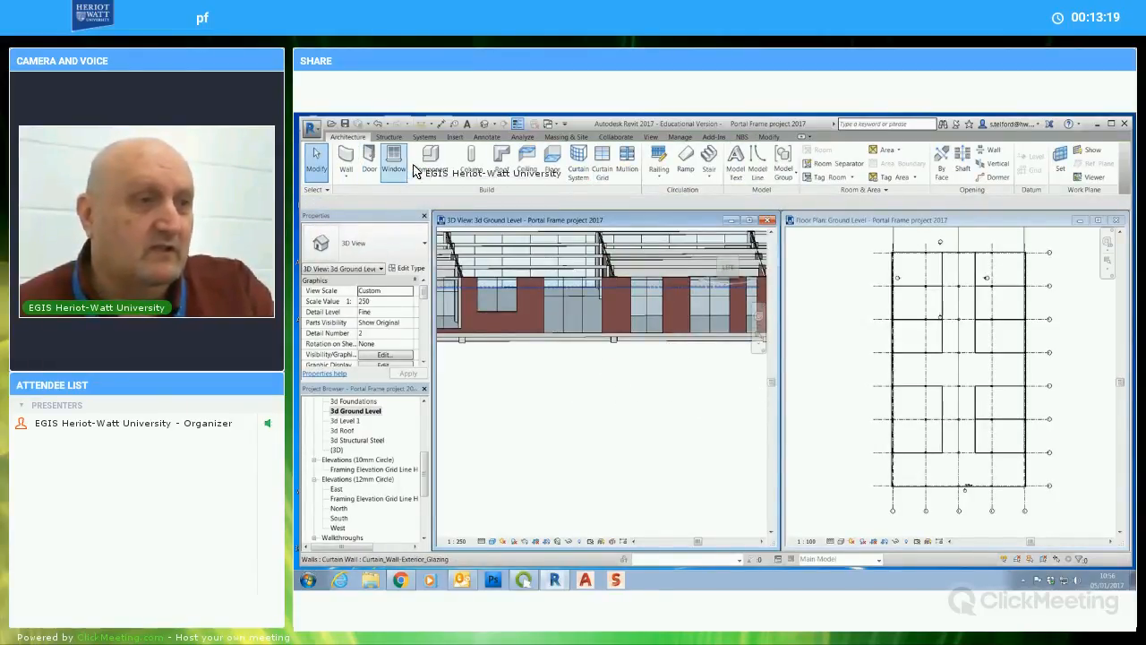
Load the Doors_Sgl_Glass_1 family from the Curtain Wall Panels folder of the UK library
left_click(455, 136)
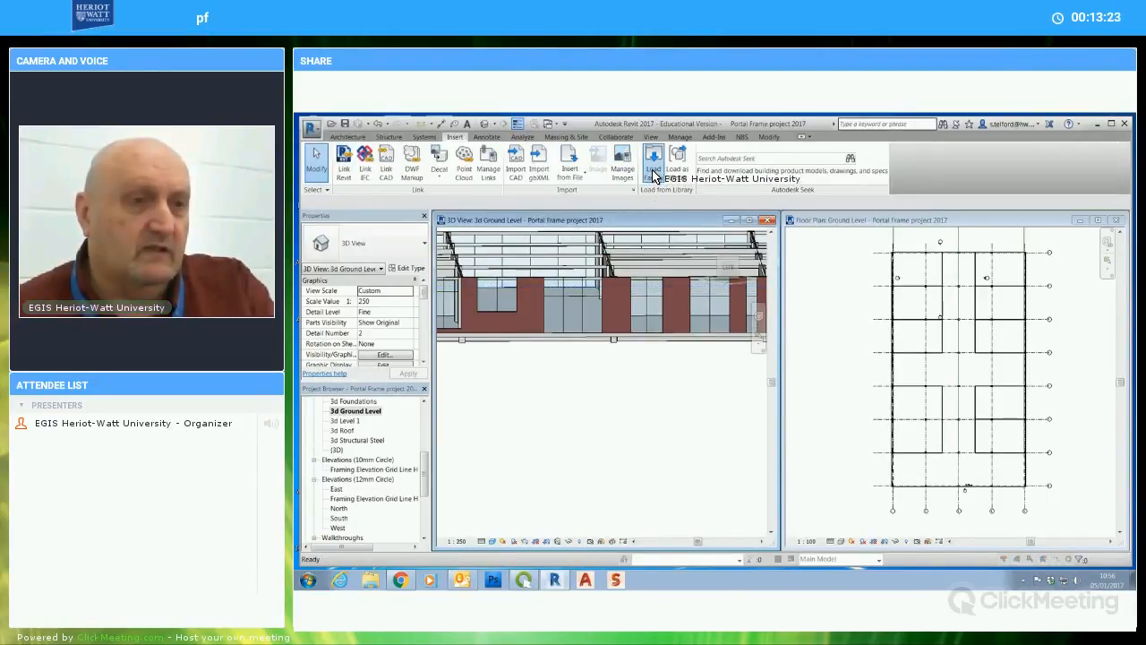
left_click(653, 168)
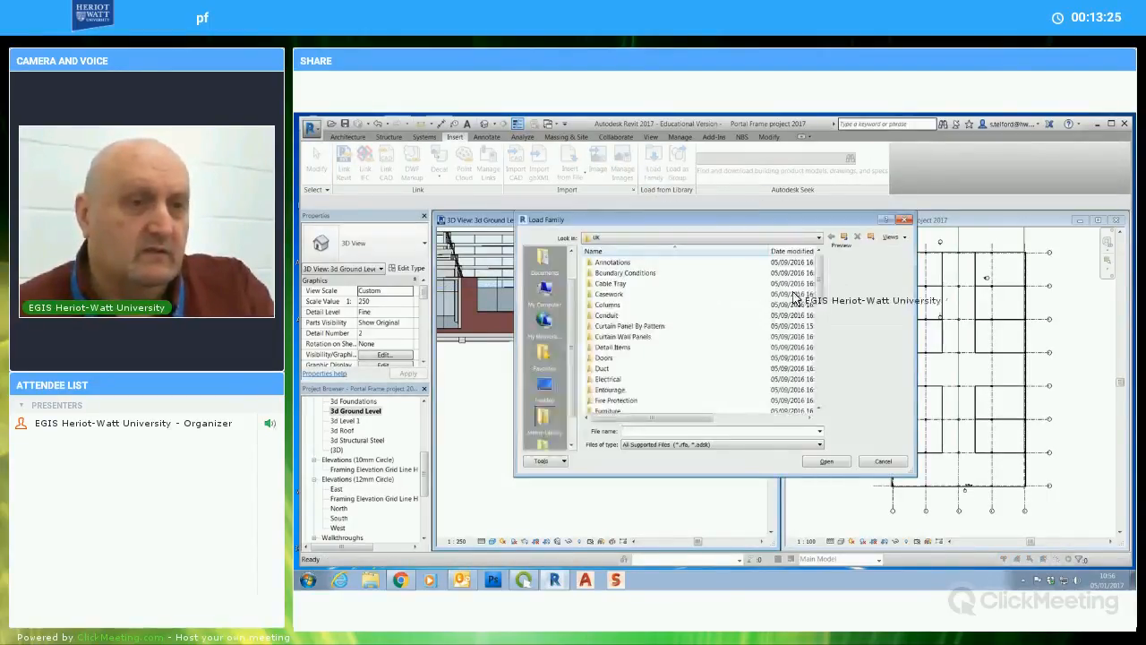
double_click(591, 338)
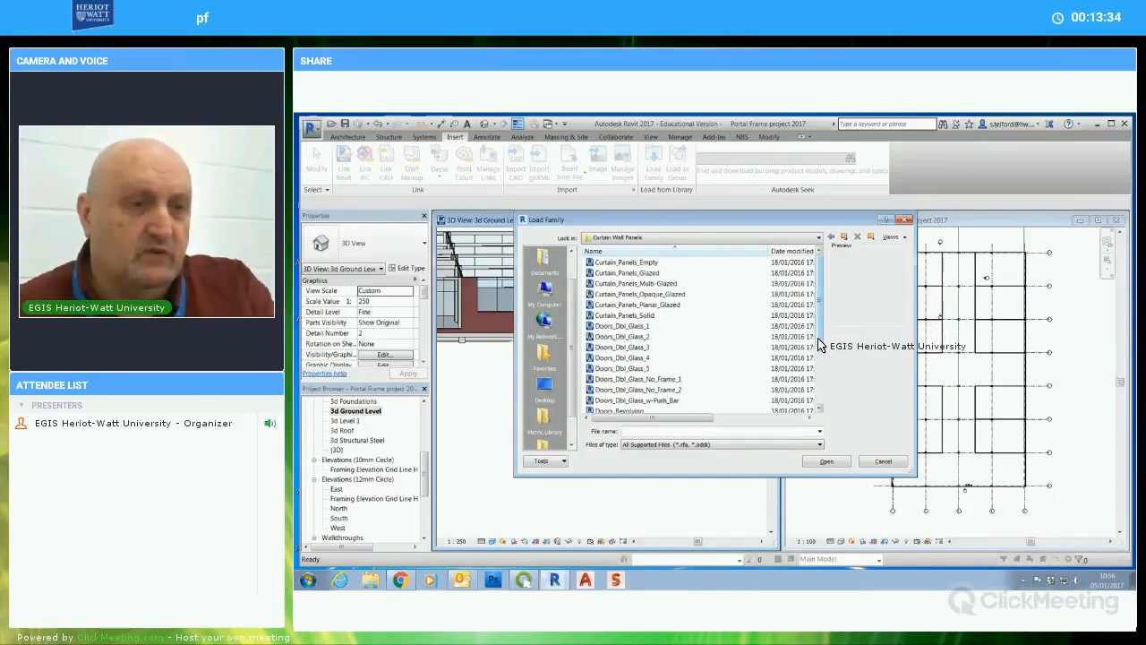
scroll(819, 346, "down", 2)
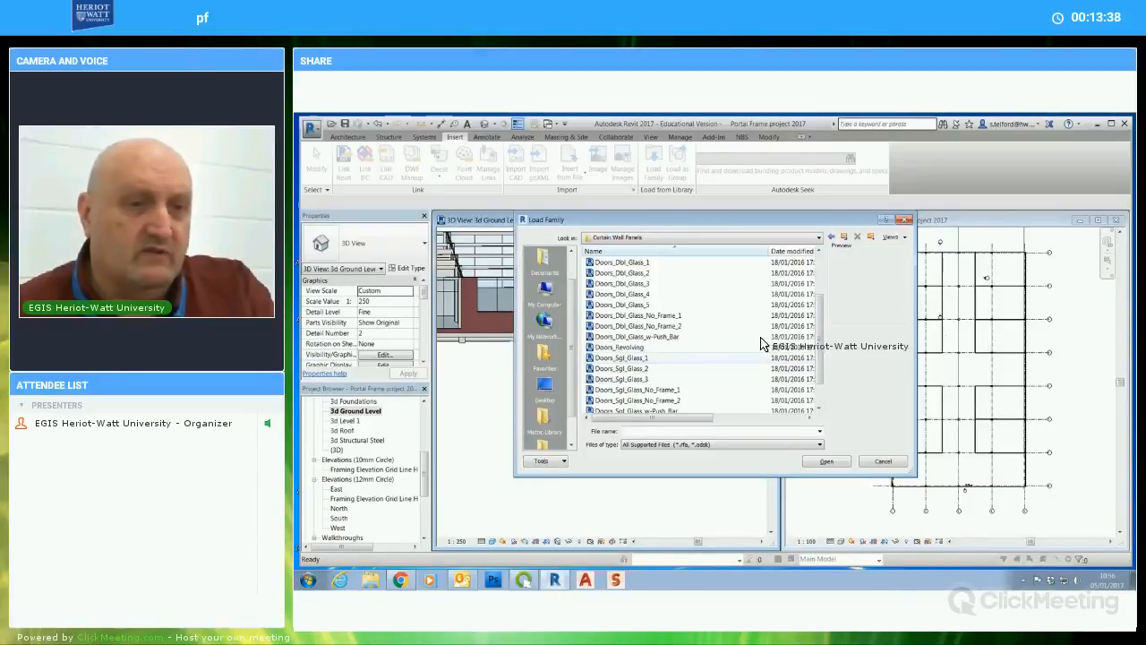
left_click(701, 357)
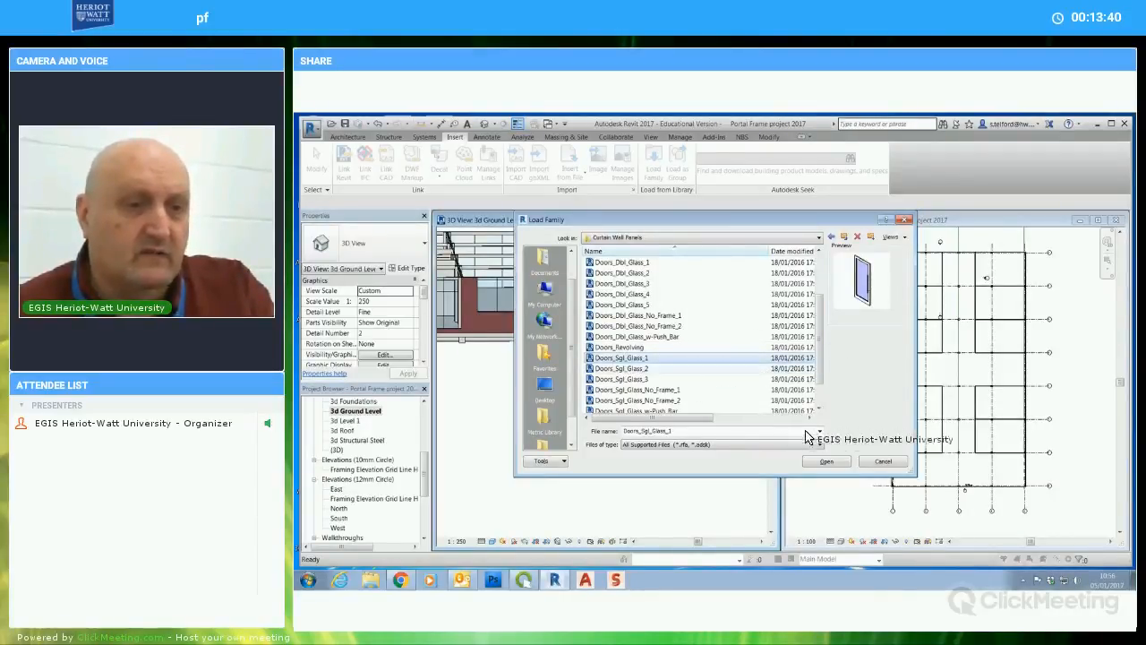
left_click(825, 464)
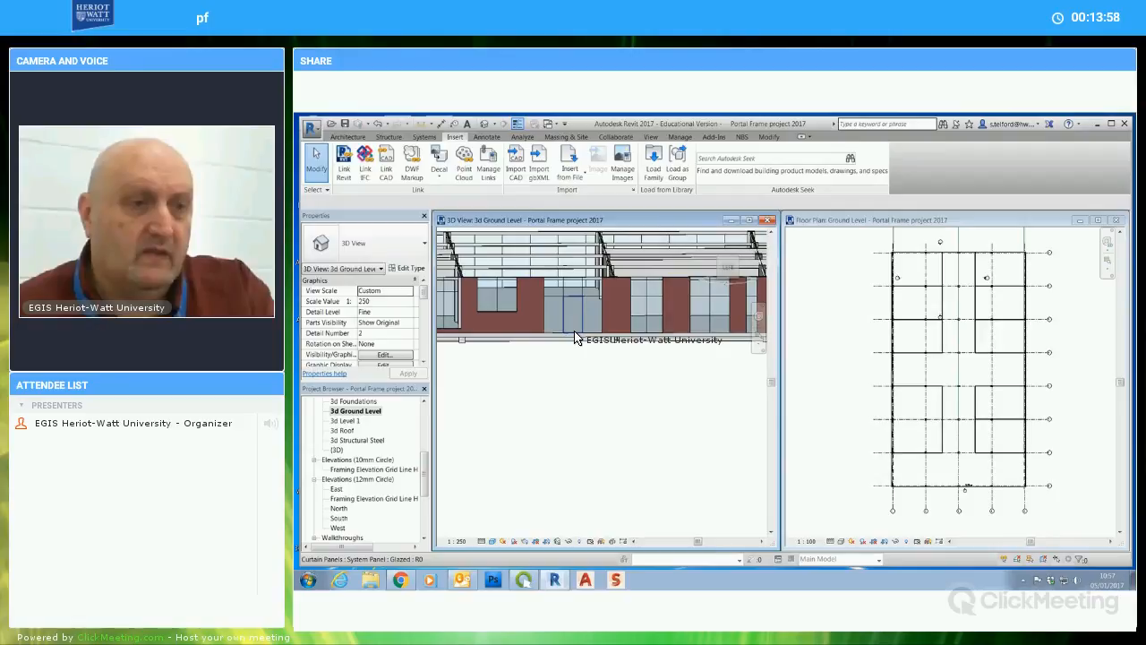
Replace the lower middle glazed panel of the entrance storefront with the Doors_Sgl_Glass_1 door, type Glass_Panel-12mm_Thickness
left_click(575, 338)
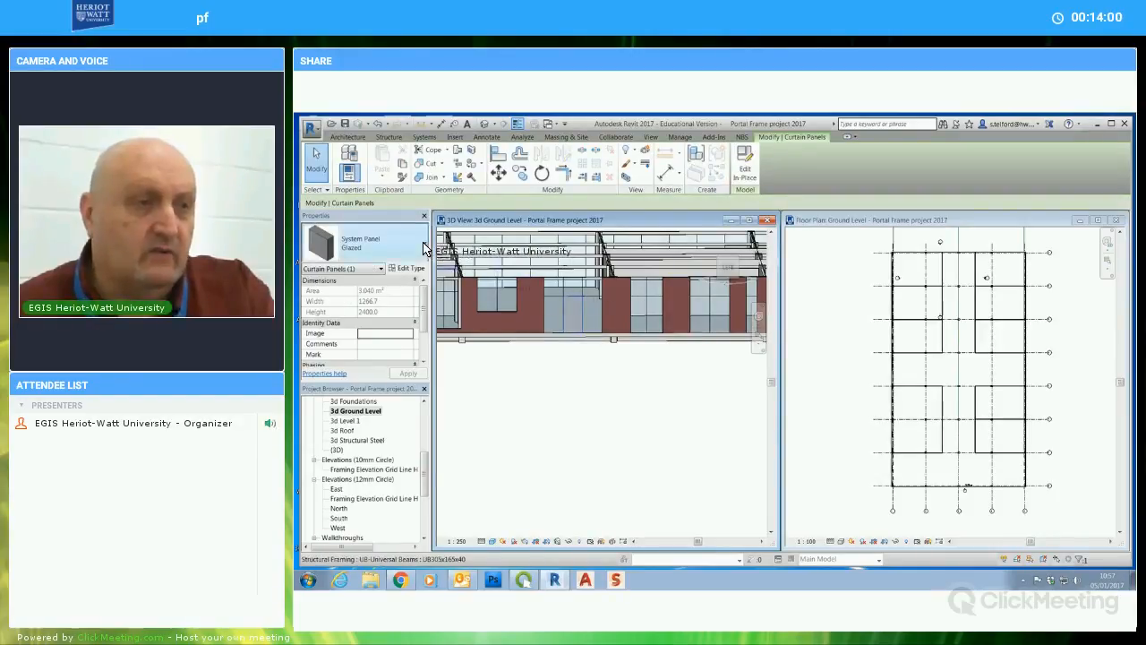
left_click(378, 362)
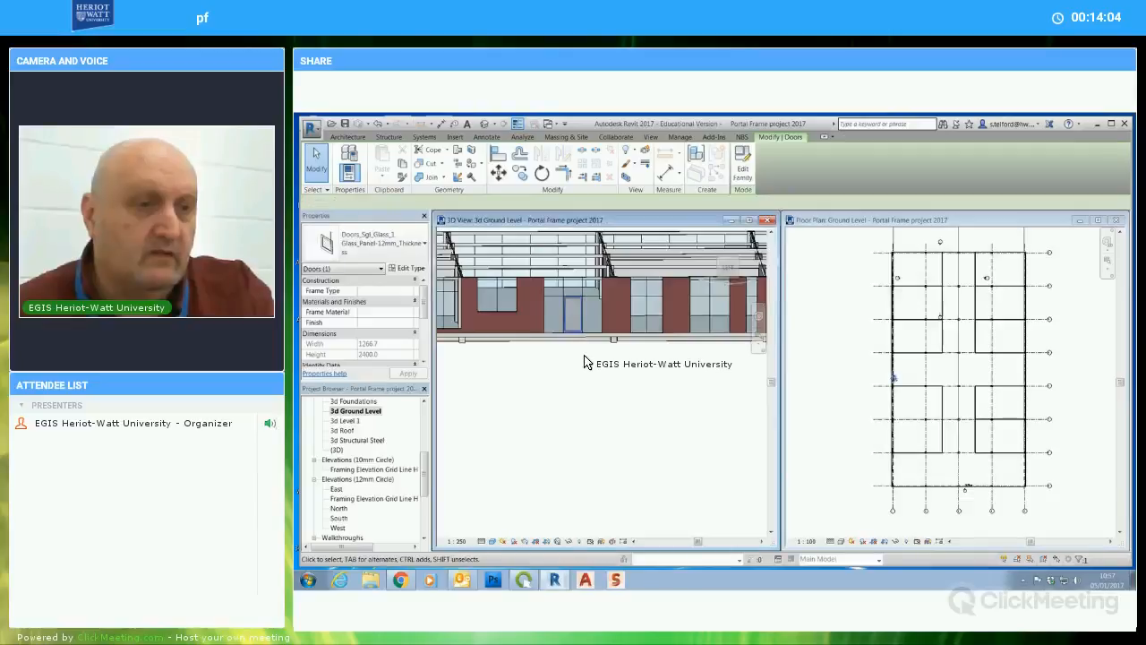
scroll(584, 354, "up", 2)
scroll(591, 394, "up", 2)
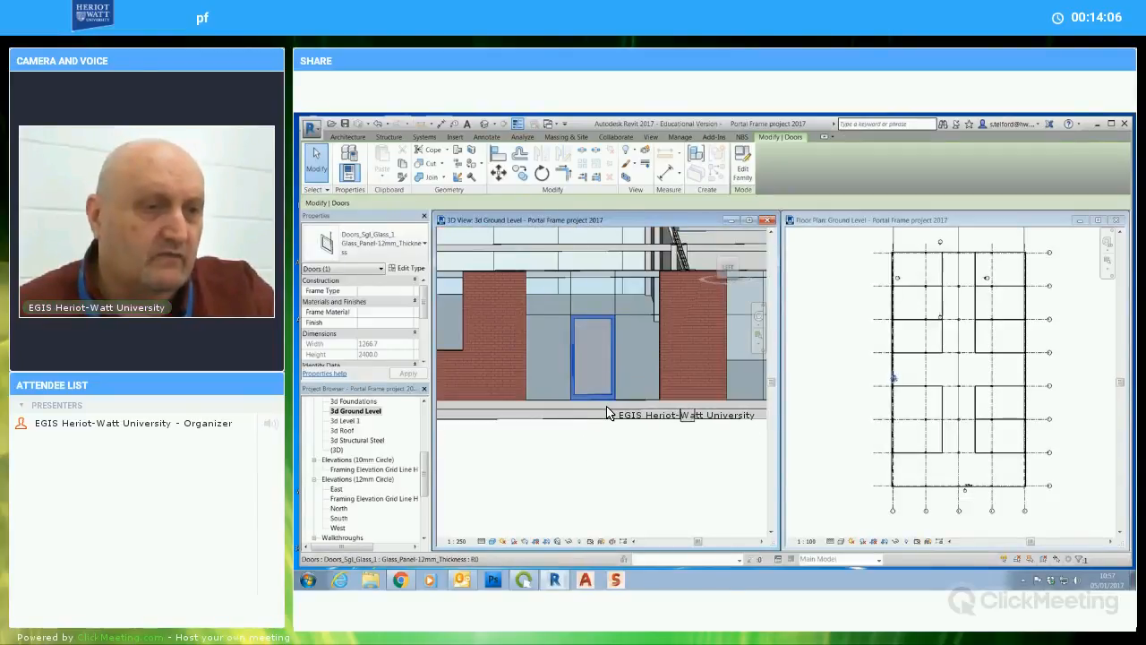
scroll(618, 443, "up", 1)
key("Escape")
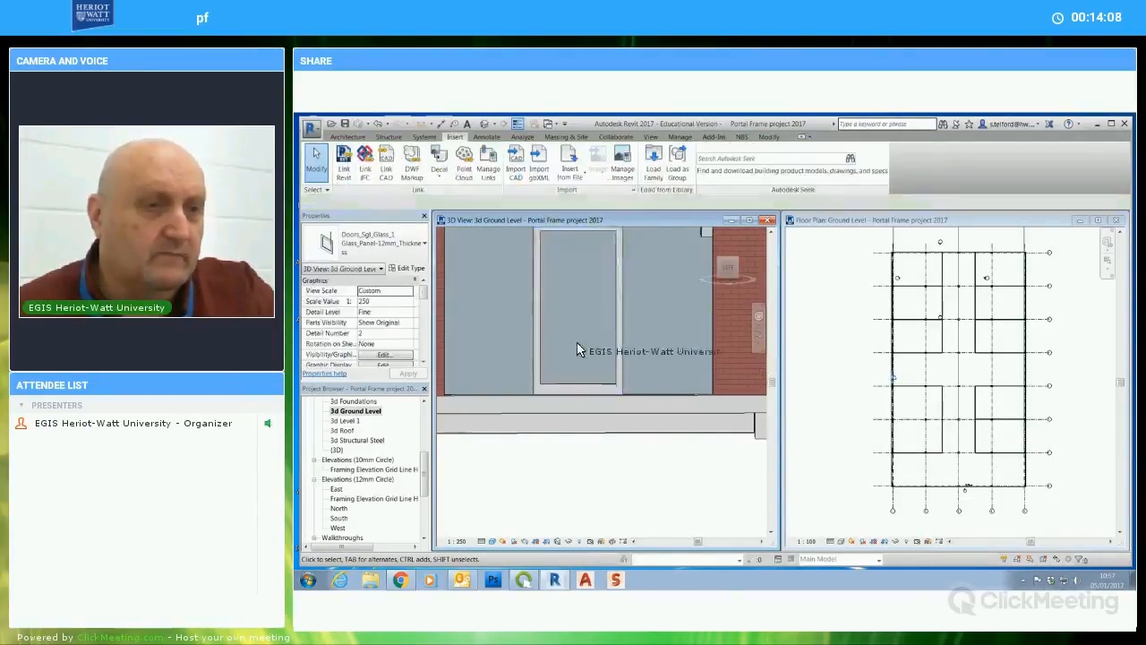
Flip the storefront's single glass door so that it swings outward, and check its swing in the Ground Level floor plan
left_click(582, 391)
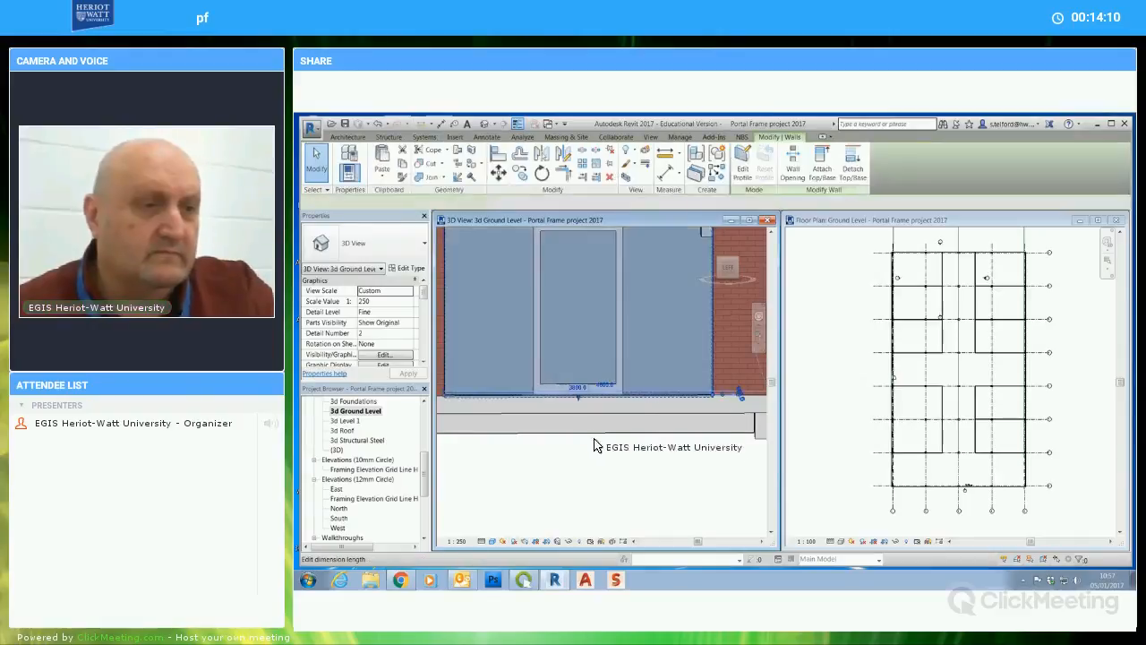
key("Escape")
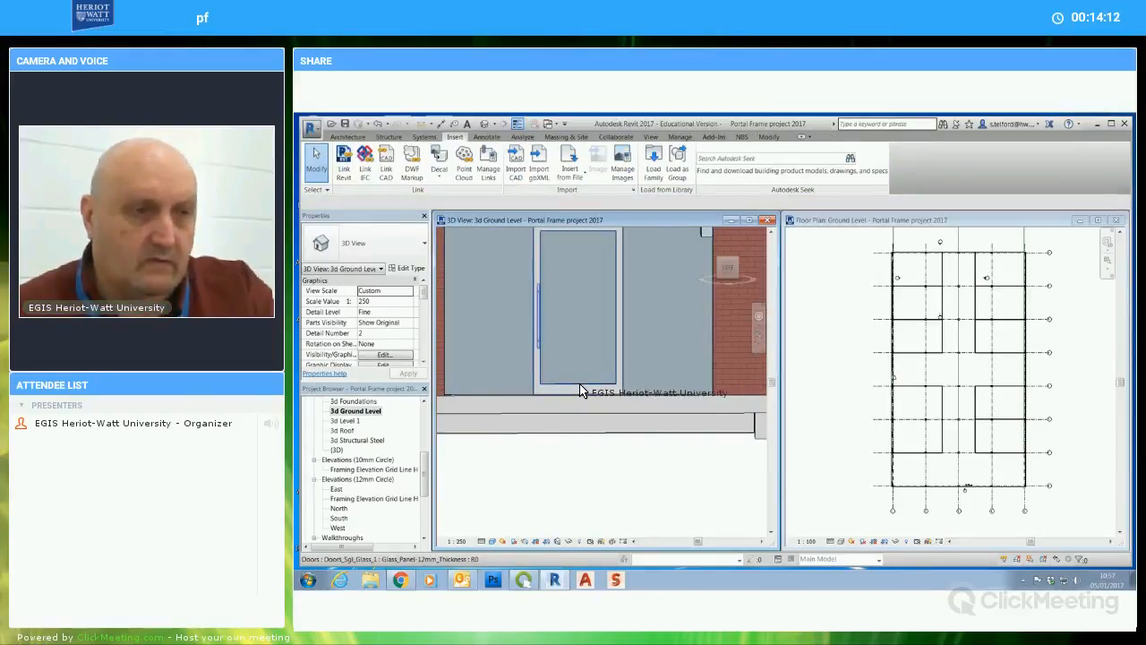
left_click(581, 392)
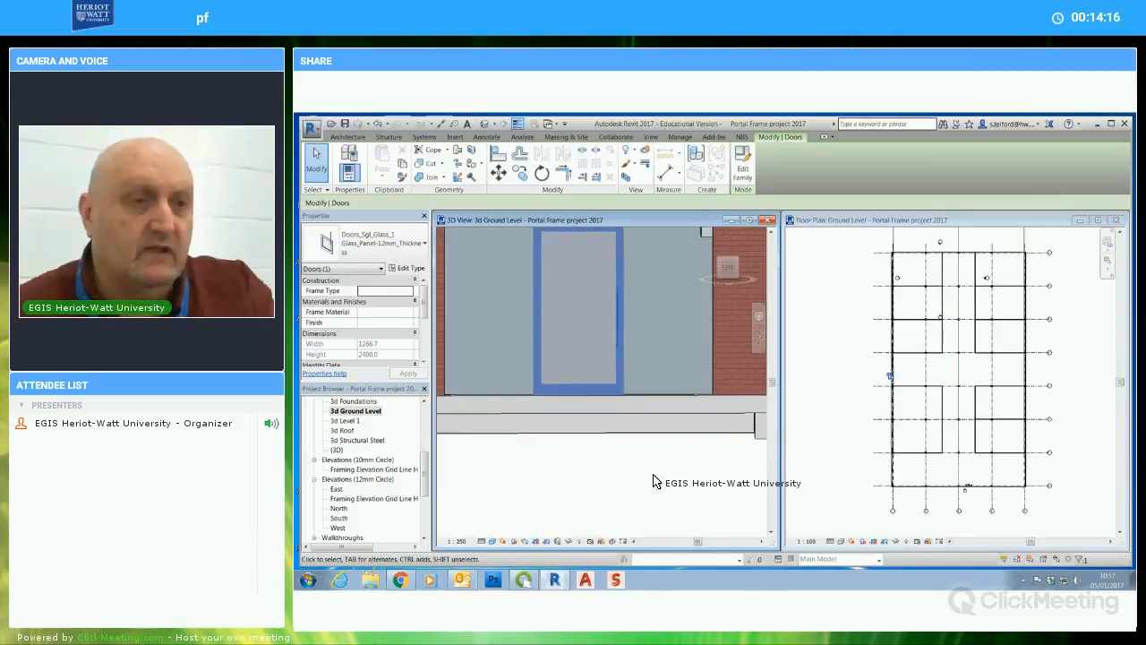
left_click(651, 462)
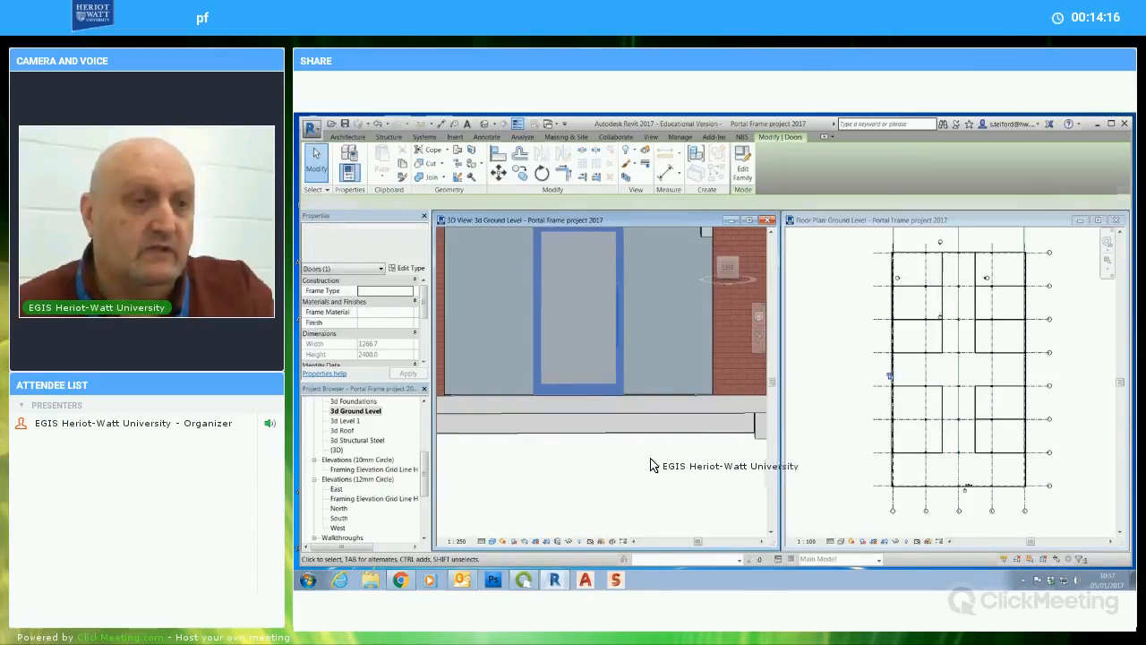
left_click(607, 392)
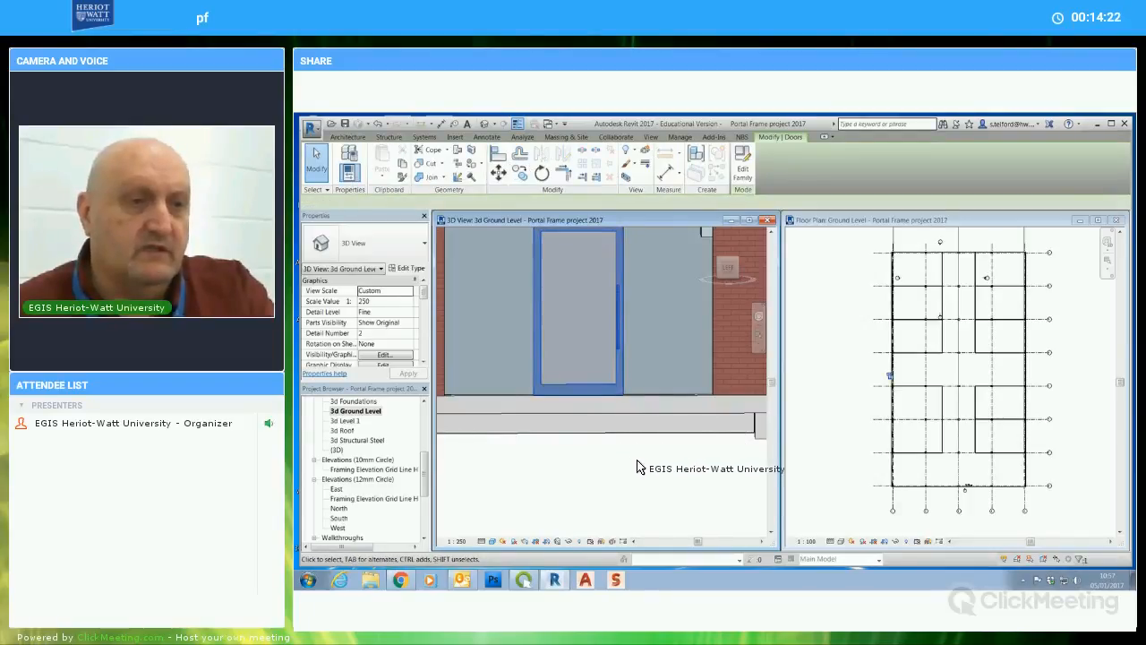
scroll(644, 469, "down", 10)
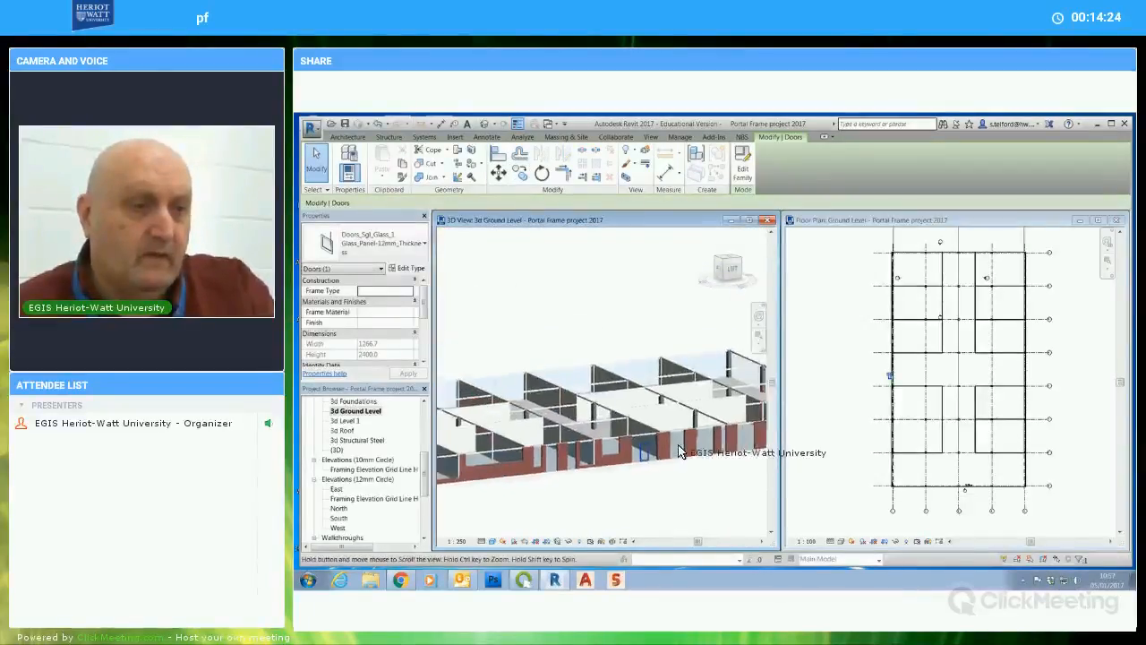
scroll(678, 452, "down", 5)
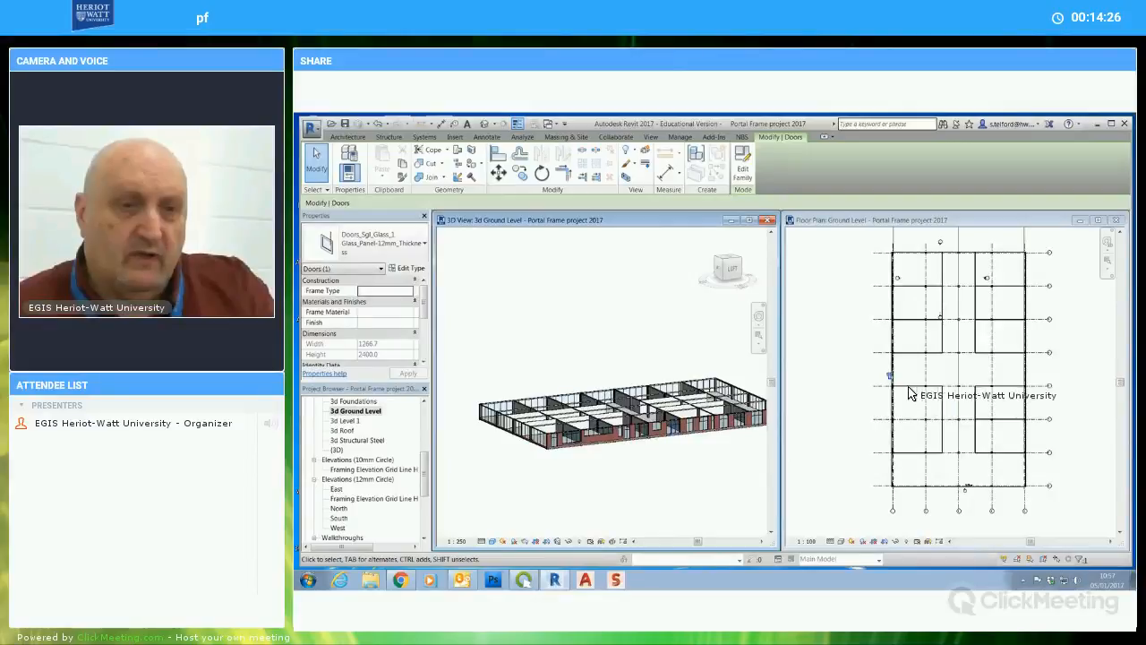
scroll(898, 386, "up", 4)
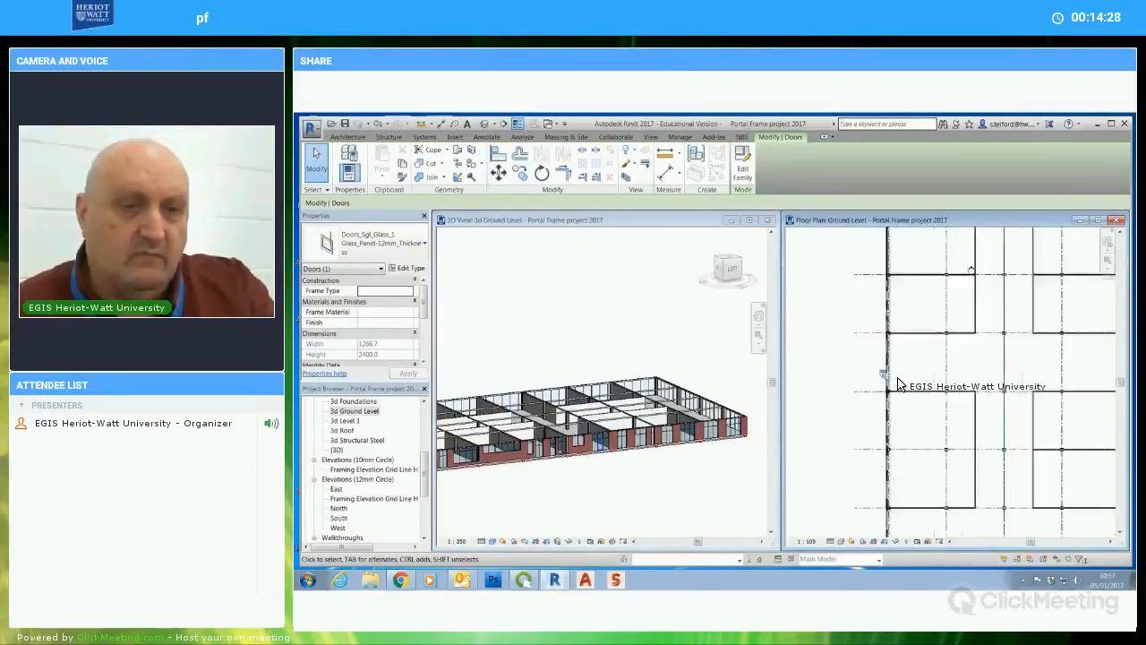
scroll(890, 383, "up", 2)
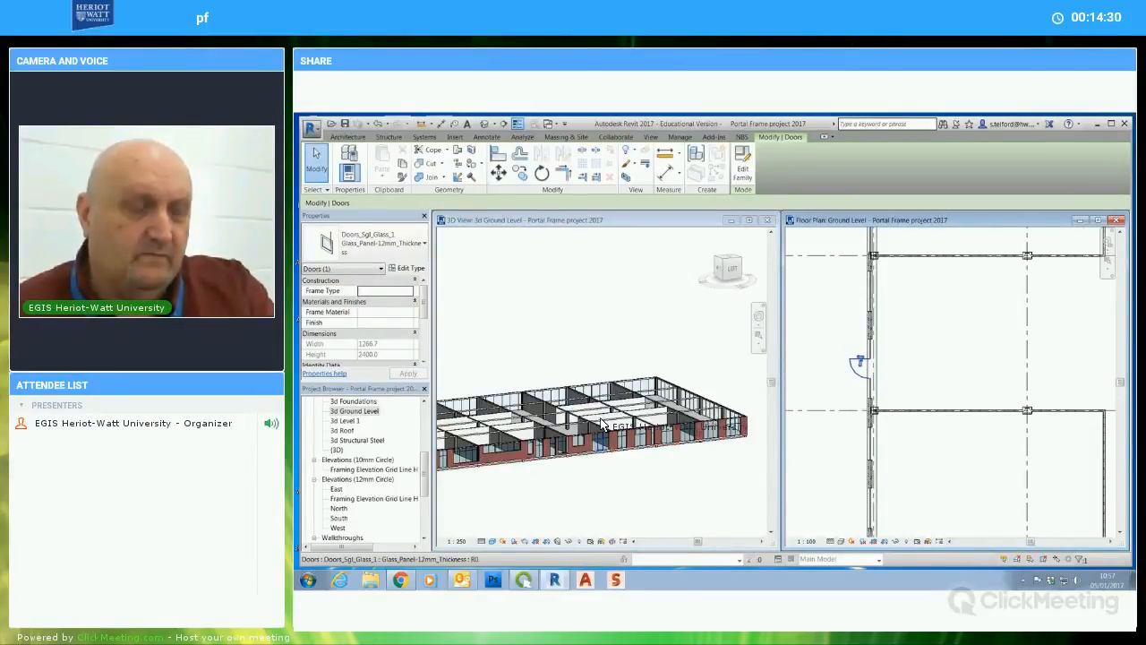
Examine the ground-level 3D view from several sides, covering the external glazing, the internal walls and the entrance storefront
left_click(606, 466)
middle_click_drag(631, 464, 555, 484, "shift")
middle_click_drag(882, 393, 789, 404, "shift")
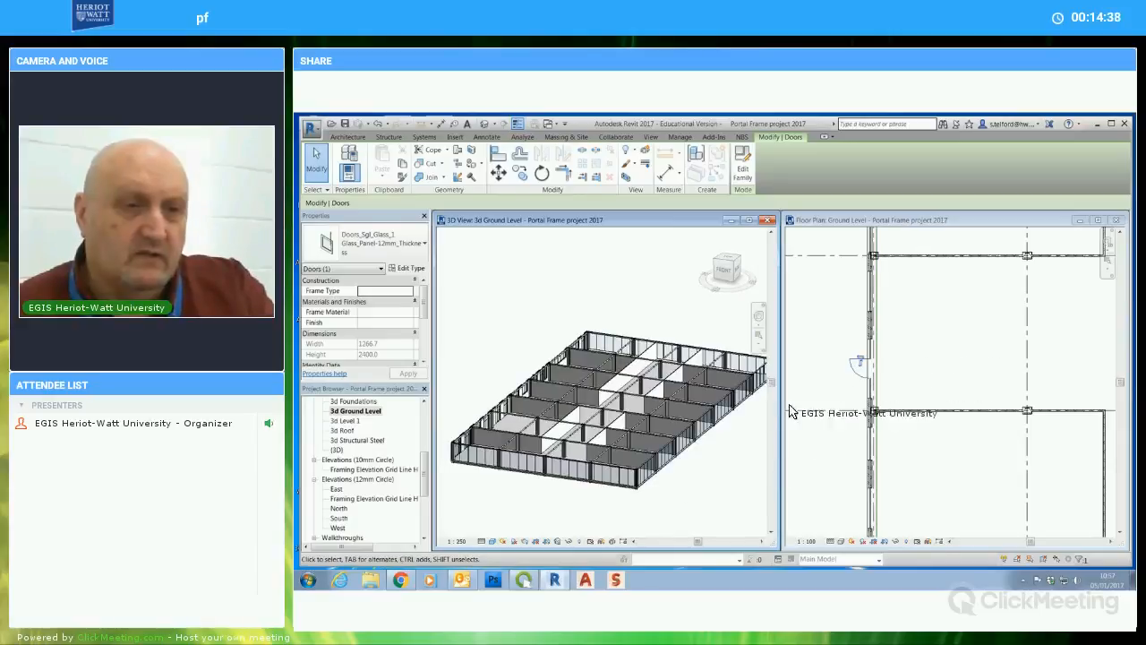
middle_click_drag(720, 459, 653, 436)
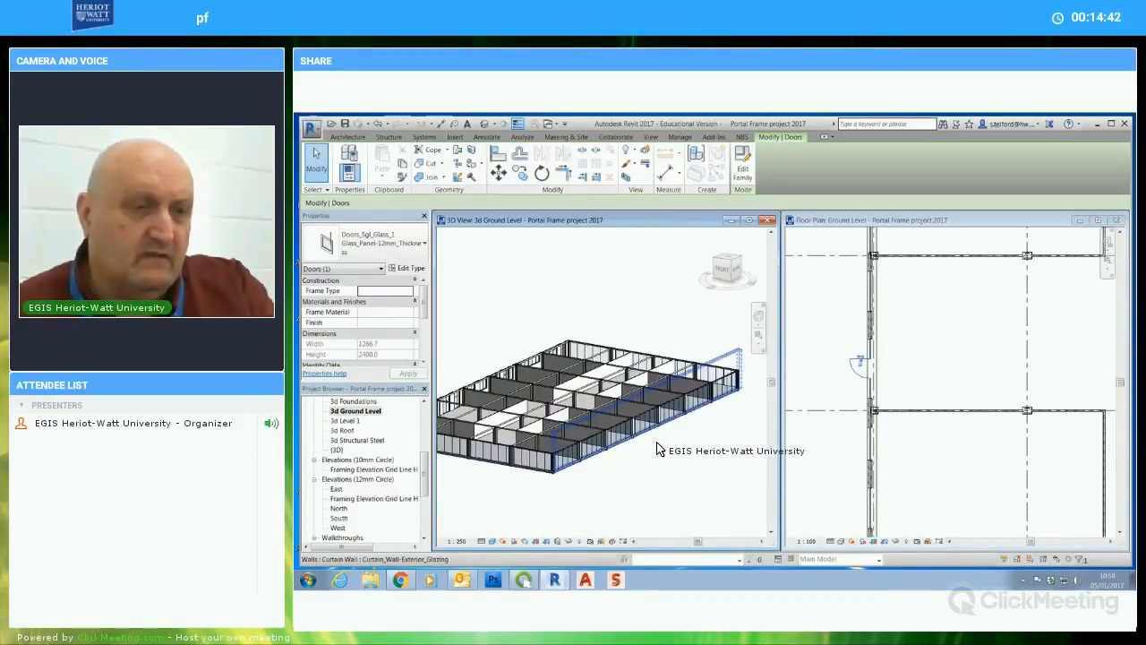
left_click(665, 449)
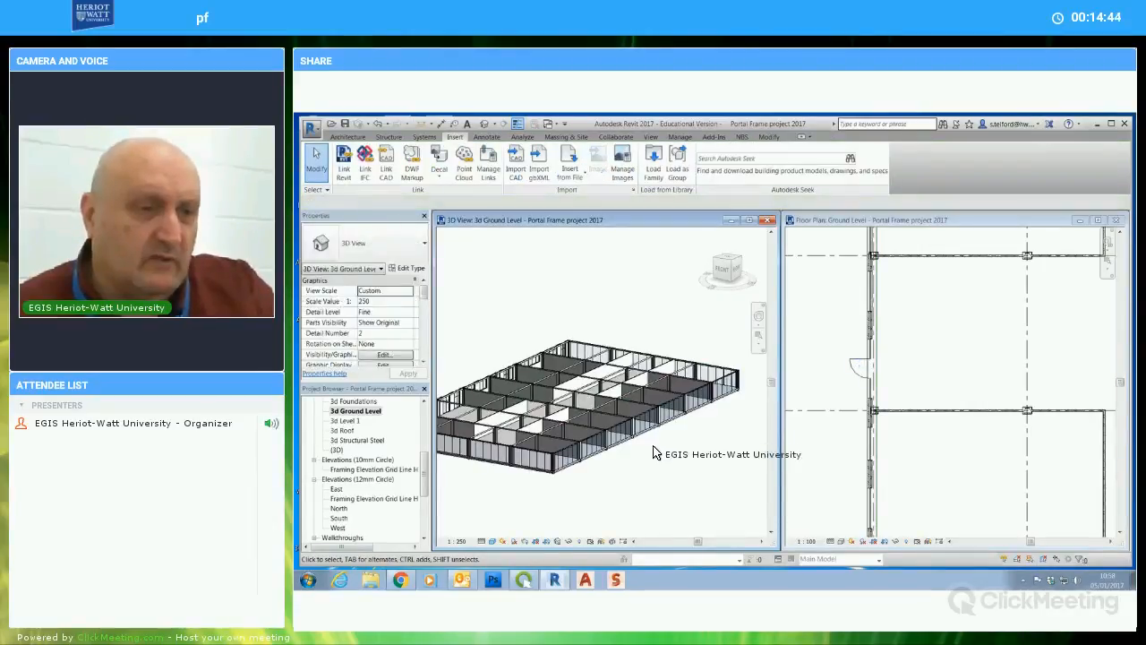
mouse_move(673, 456)
middle_mouse_down("shift")
mouse_move(698, 454)
mouse_move(645, 460)
mouse_move(701, 465)
mouse_move(635, 468)
mouse_move(685, 476)
middle_mouse_up("shift")
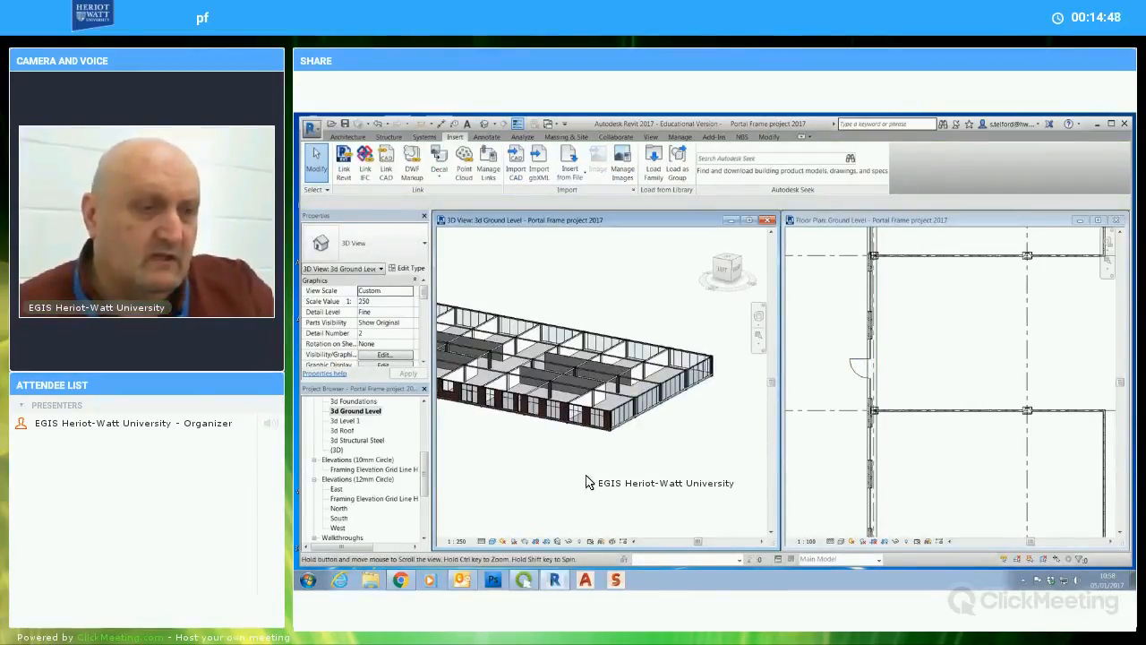
middle_click_drag(586, 481, 621, 433, "shift")
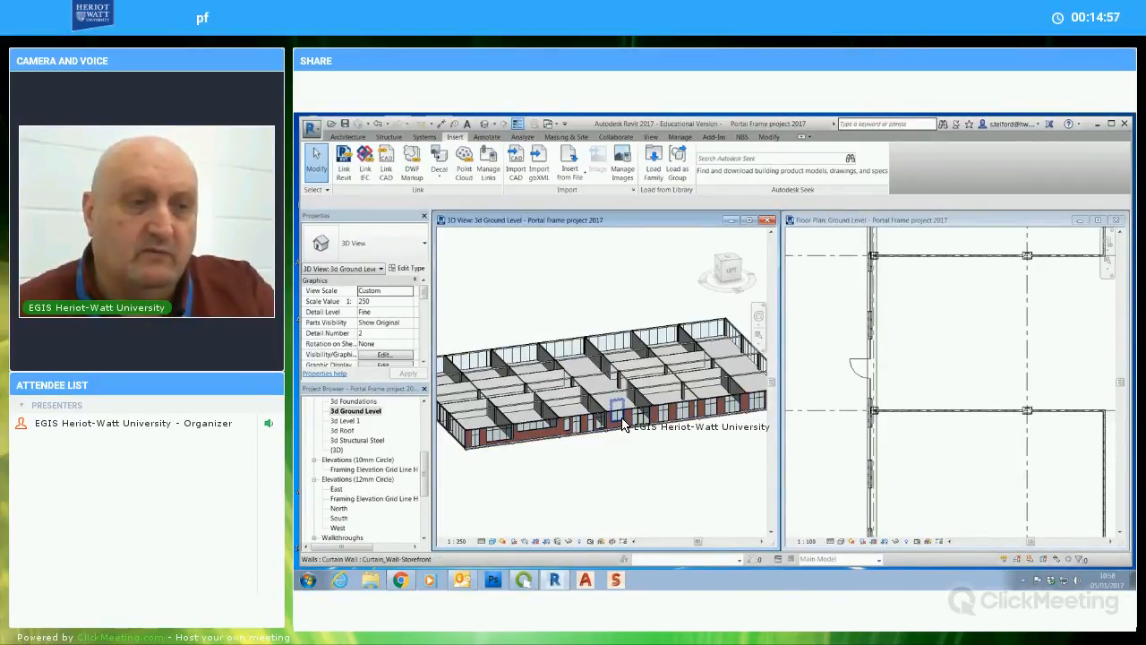
left_click(623, 423)
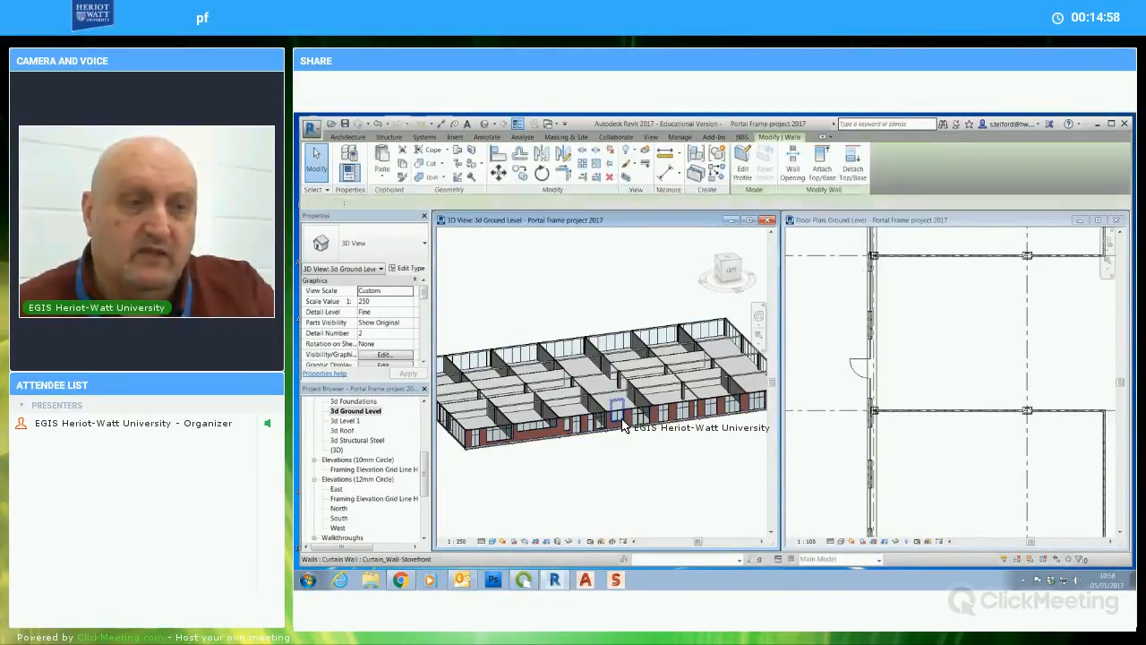
left_click(638, 470)
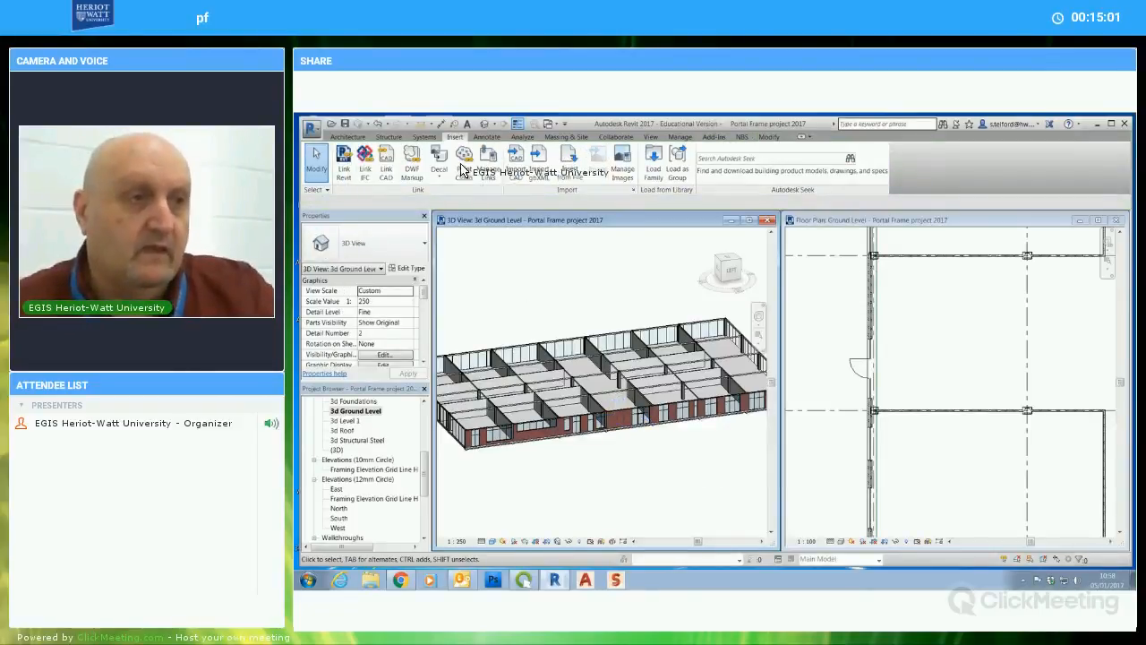
Load the Revolving Door family from the additional family files folder, inside CAD support on the common network drive
left_click(455, 136)
left_click(652, 162)
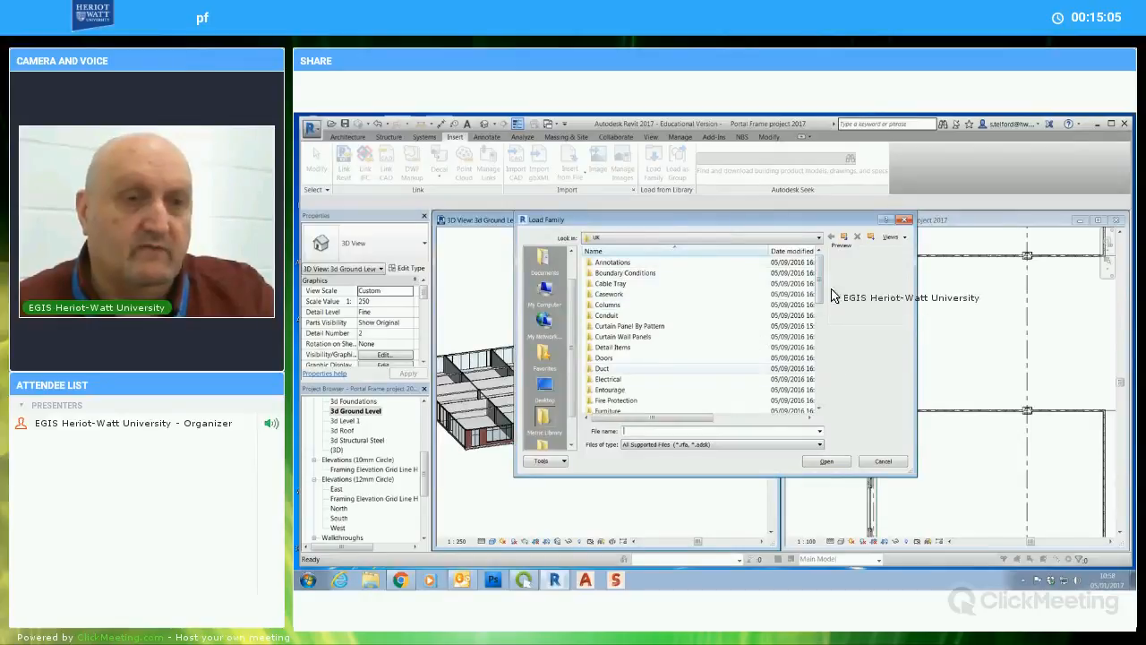
left_click(819, 239)
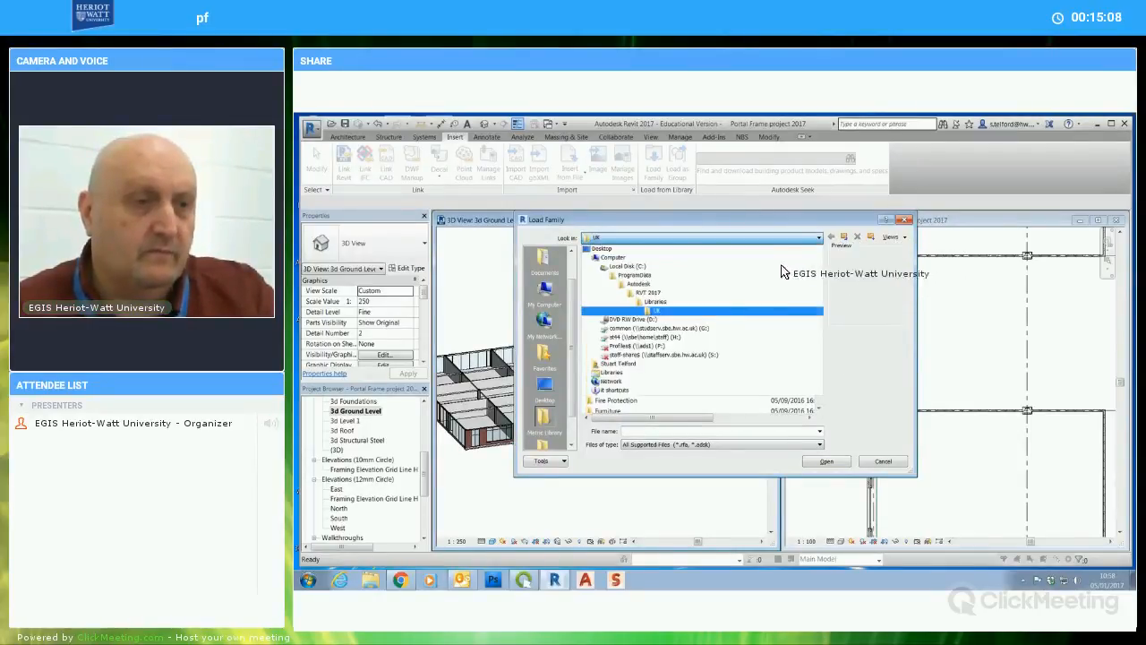
left_click(716, 329)
scroll(814, 358, "down", 3)
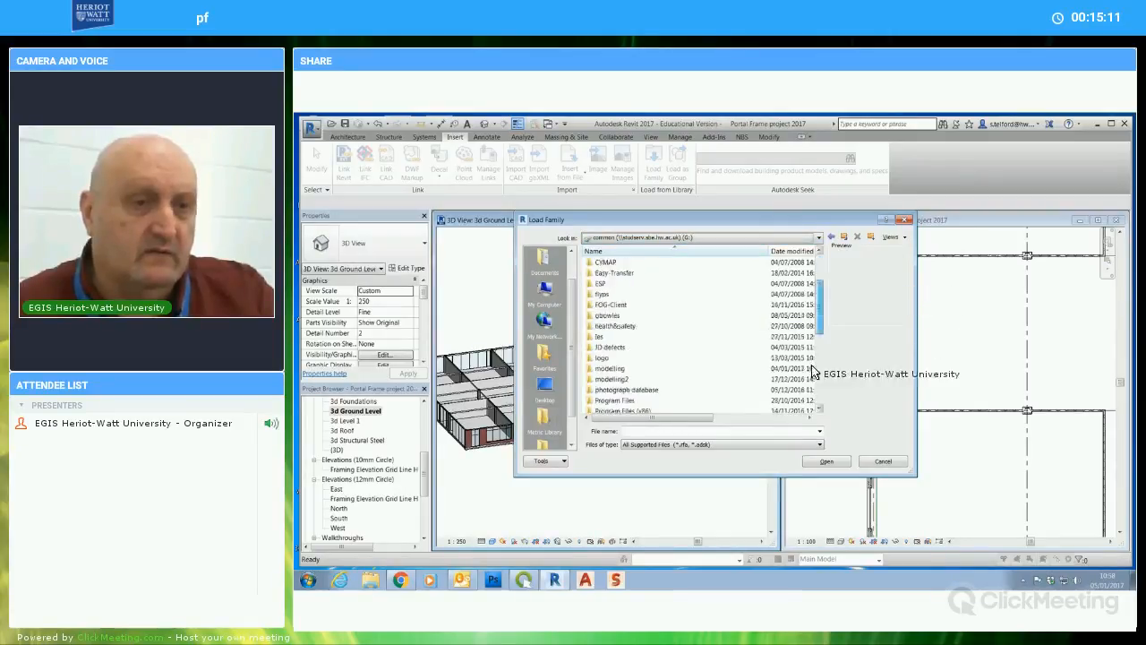
scroll(815, 374, "down", 5)
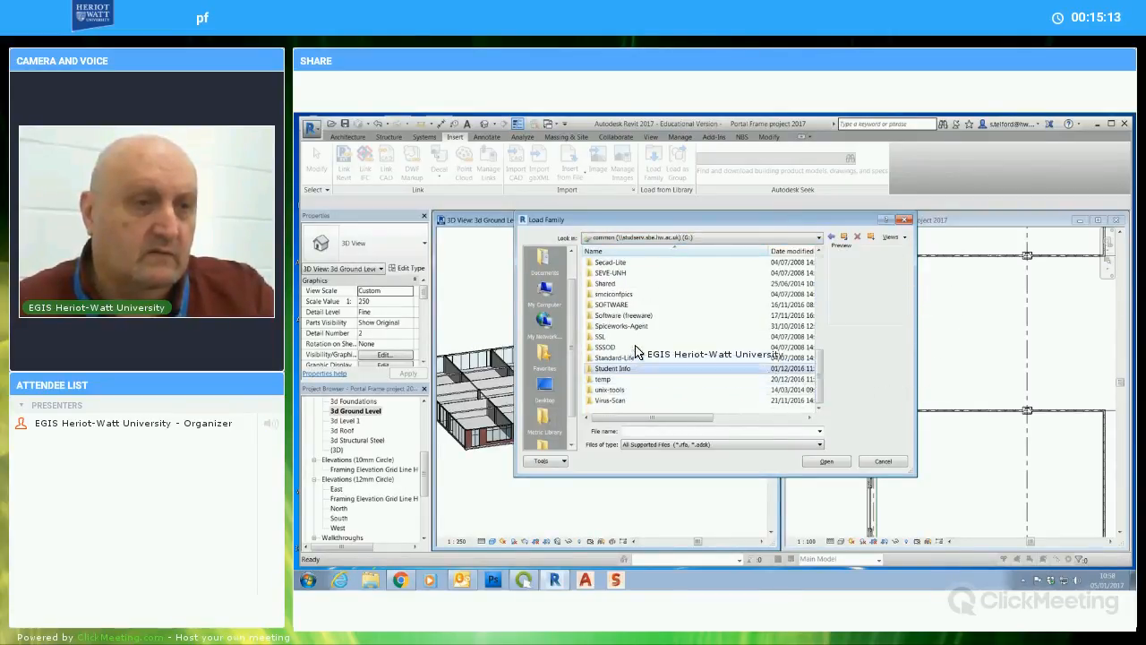
scroll(645, 340, "up", 5)
double_click(680, 283)
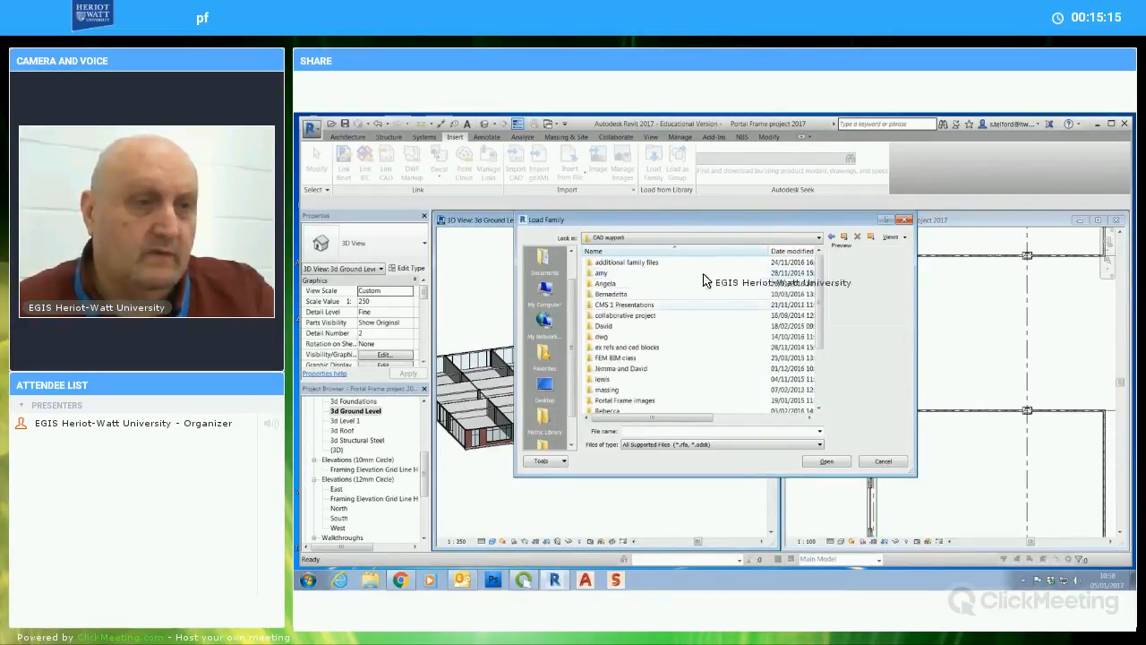
double_click(653, 263)
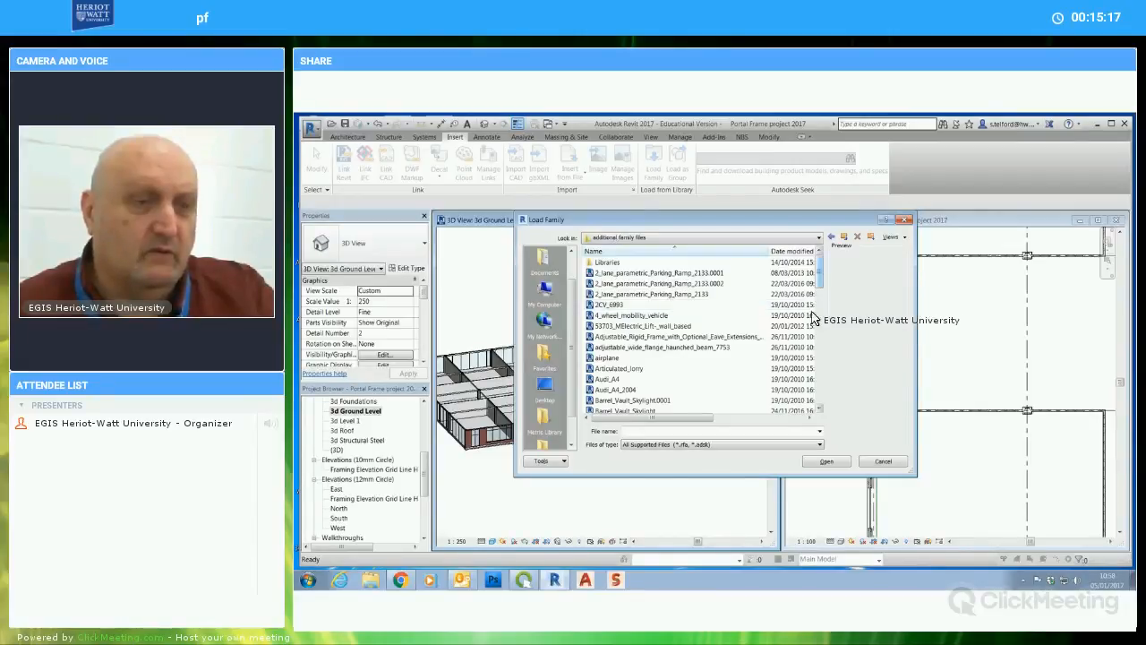
scroll(806, 381, "down", 10)
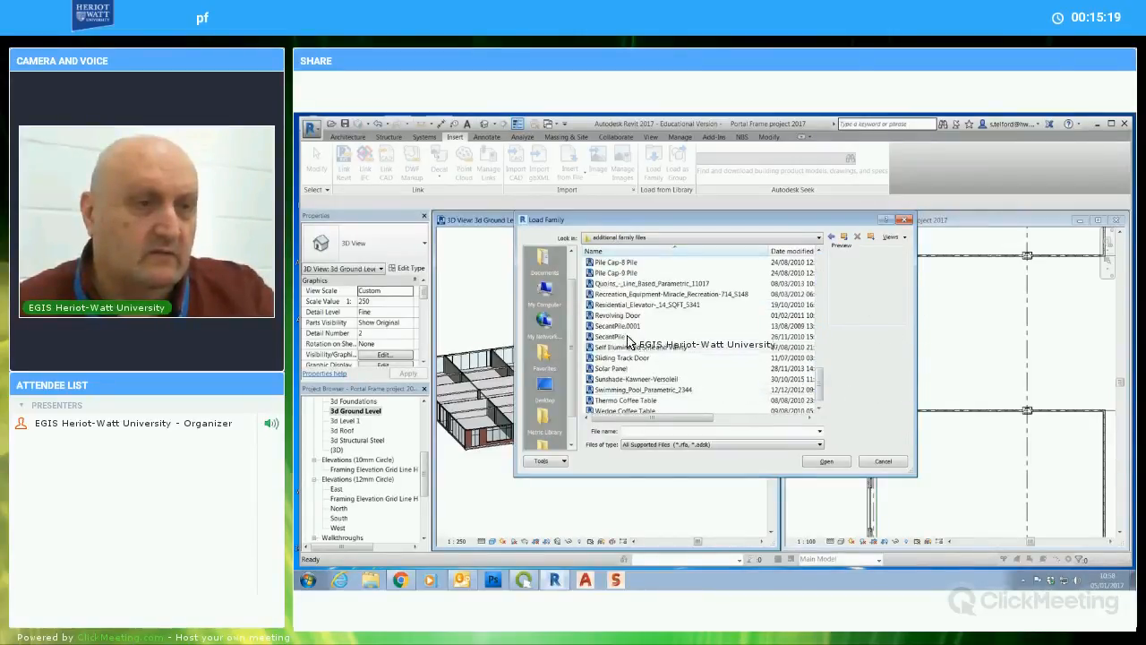
left_click(618, 315)
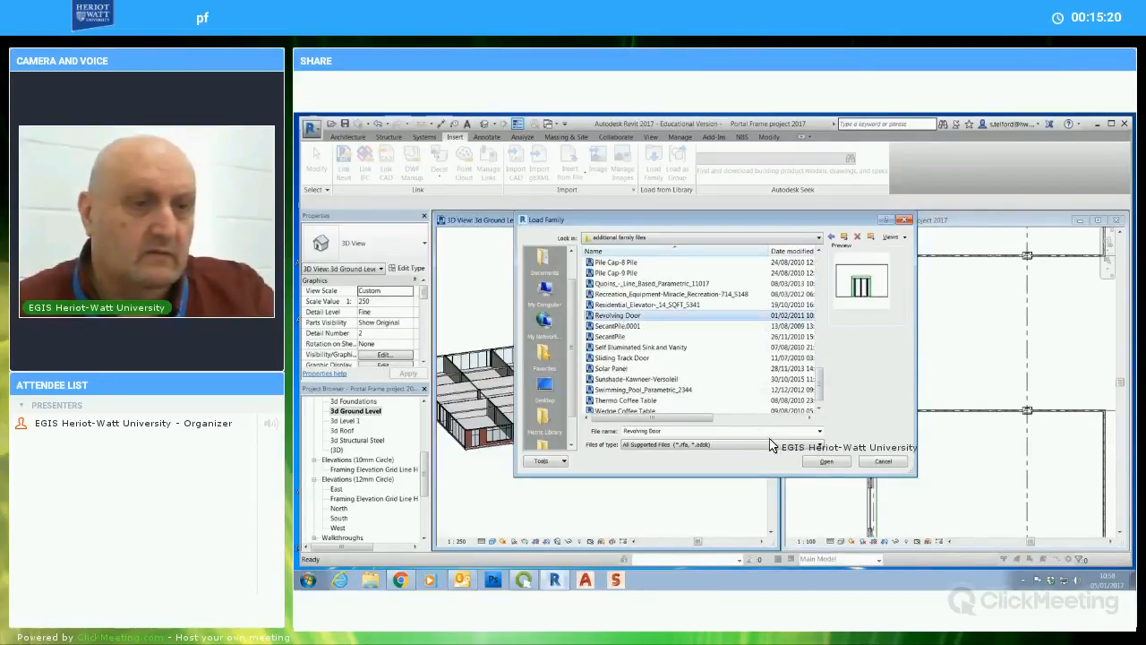
left_click(825, 462)
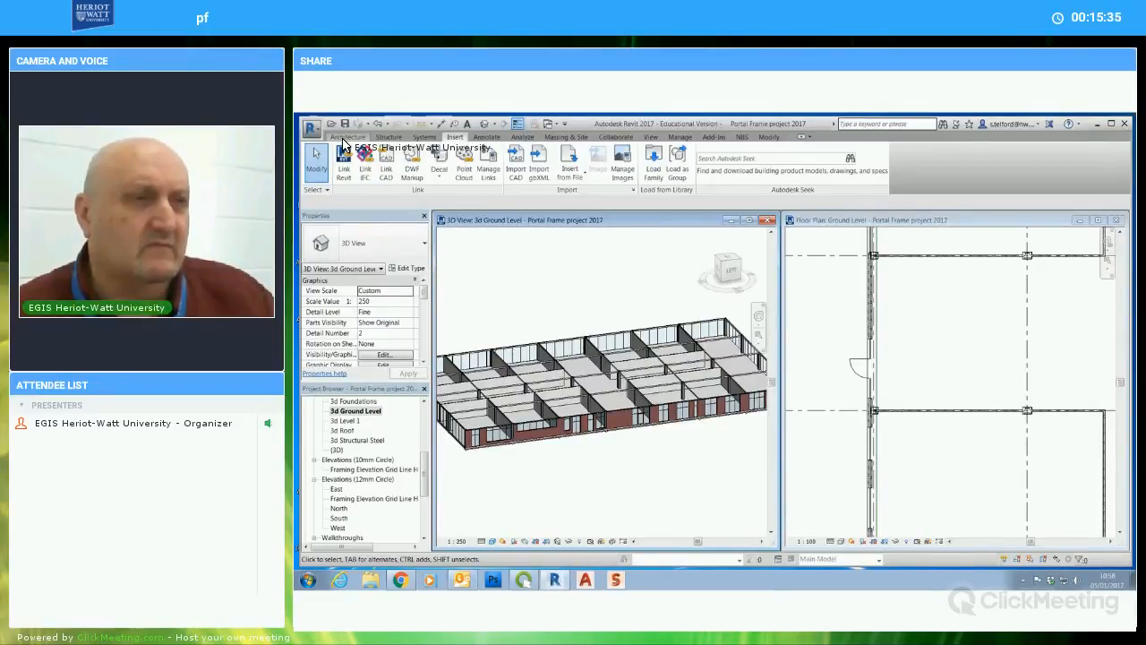
Place a Revolving Door, type 96" Diameter, in the brick external wall beside the single glass door's storefront, dismissing the save reminder
left_click(346, 138)
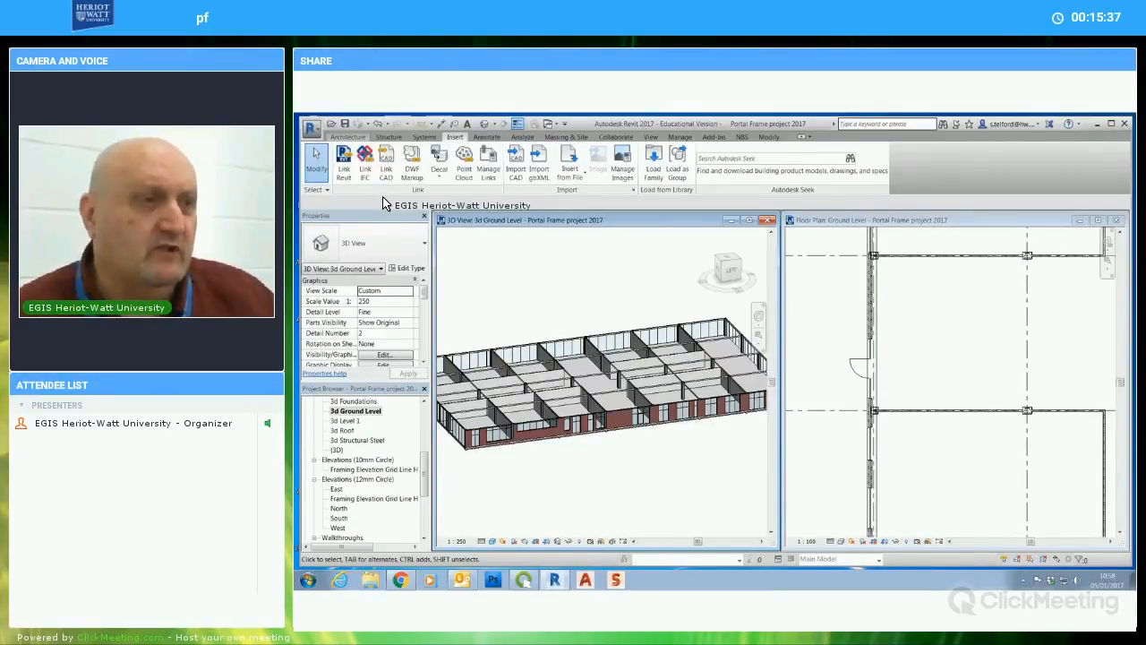
left_click(373, 175)
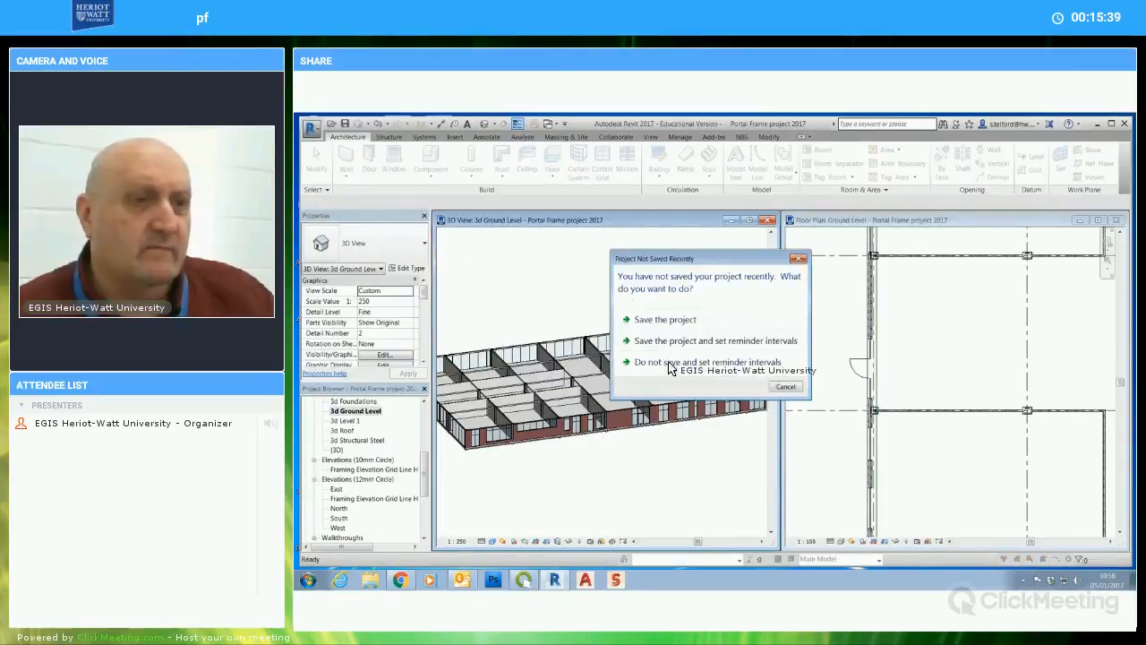
left_click(780, 386)
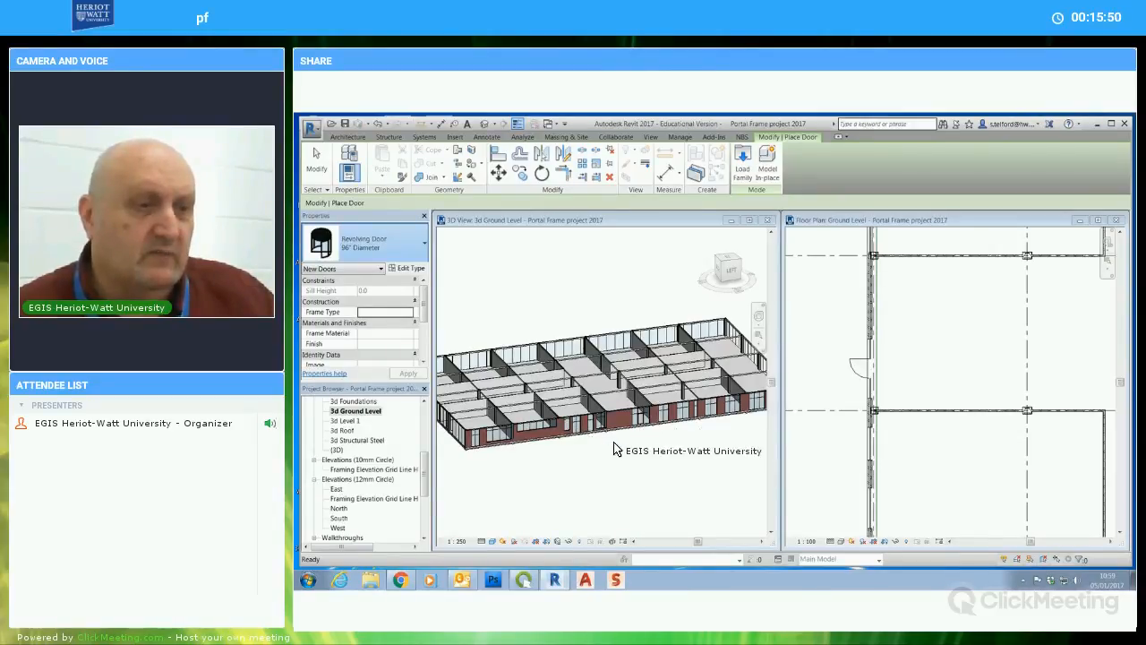
scroll(624, 439, "up", 4)
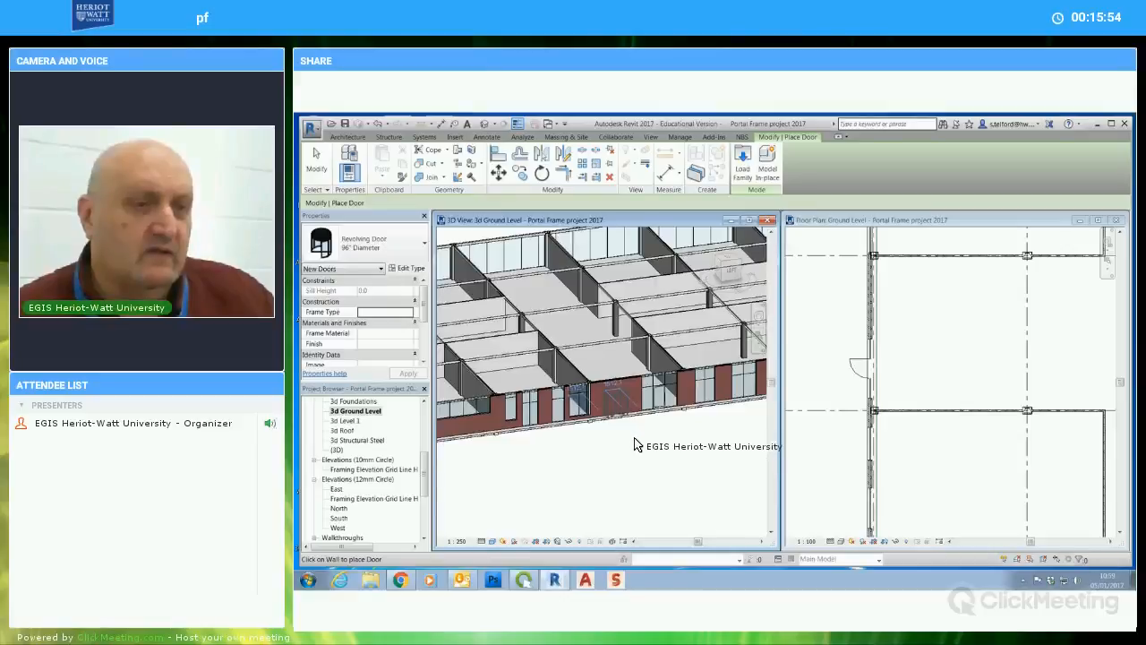
left_click(636, 442)
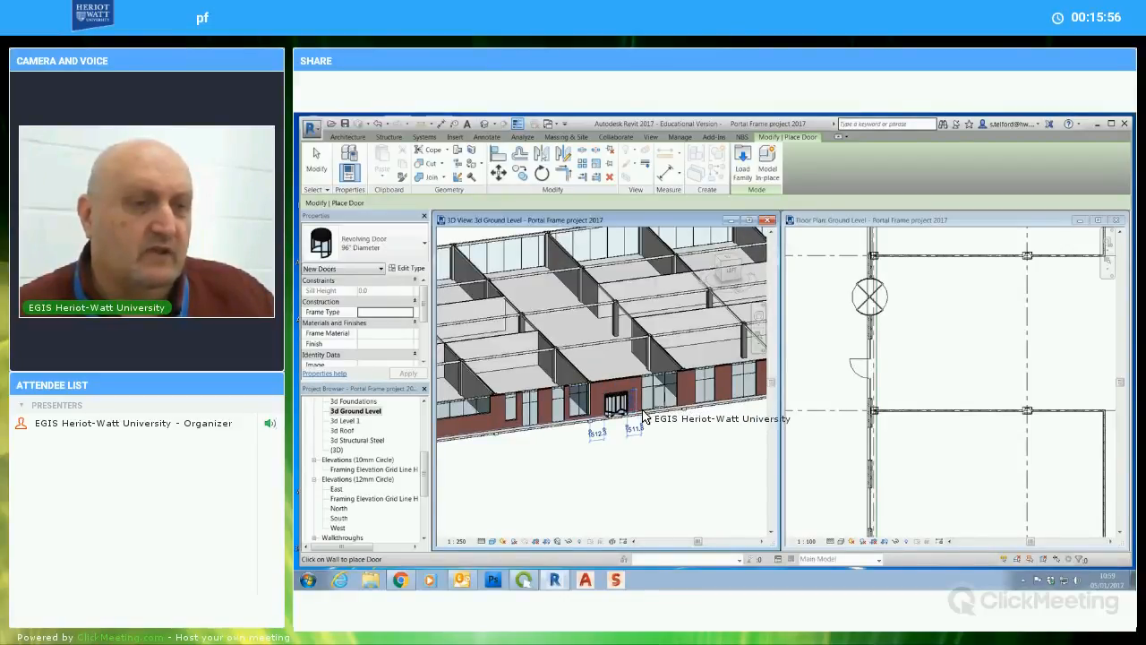
left_click(316, 165)
key("Escape")
key("Escape")
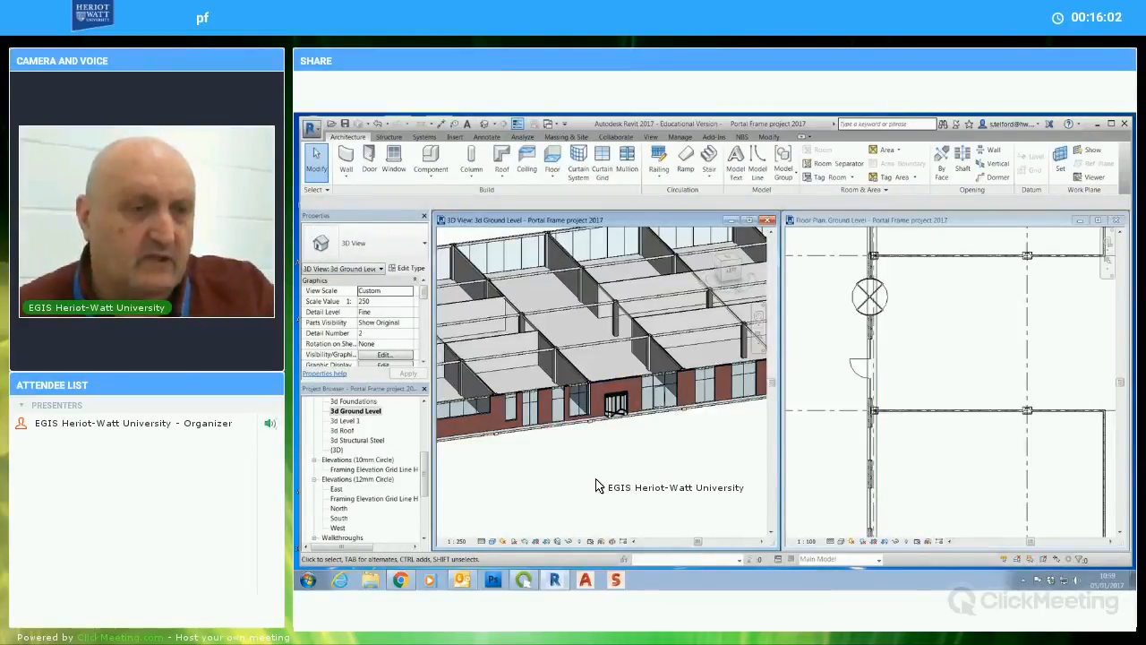
Examine the revolving door and the ground-level room layout from above and from the entrance side in the 3D view
middle_click_drag(641, 467, 641, 435, "shift")
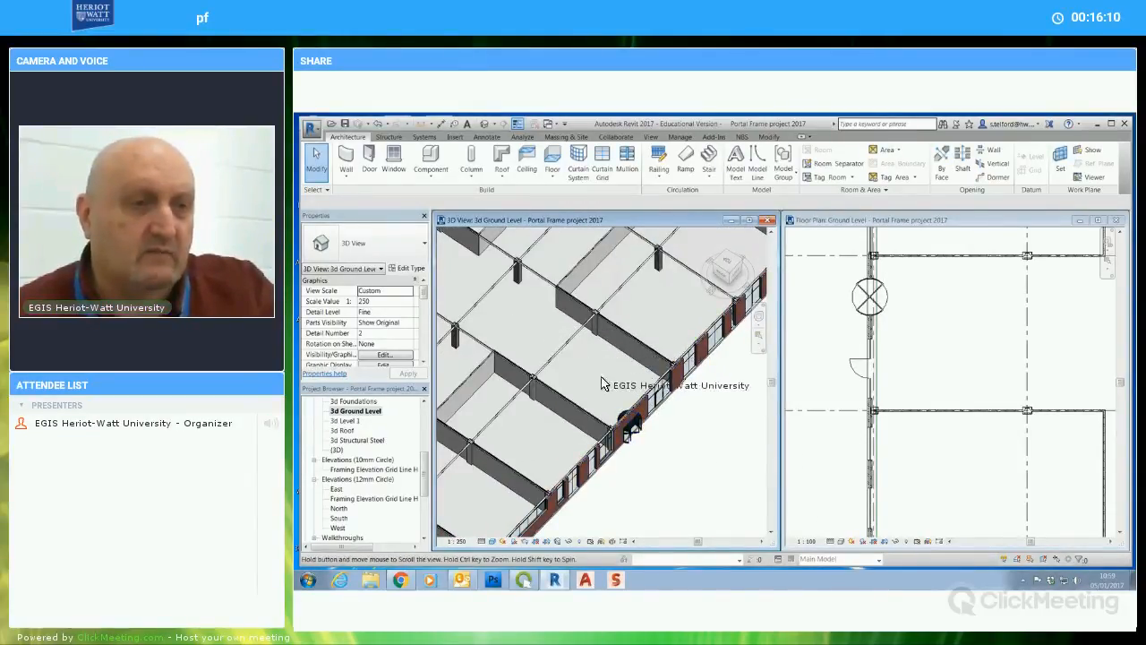
middle_click_drag(606, 383, 627, 402)
scroll(636, 385, "down", 3)
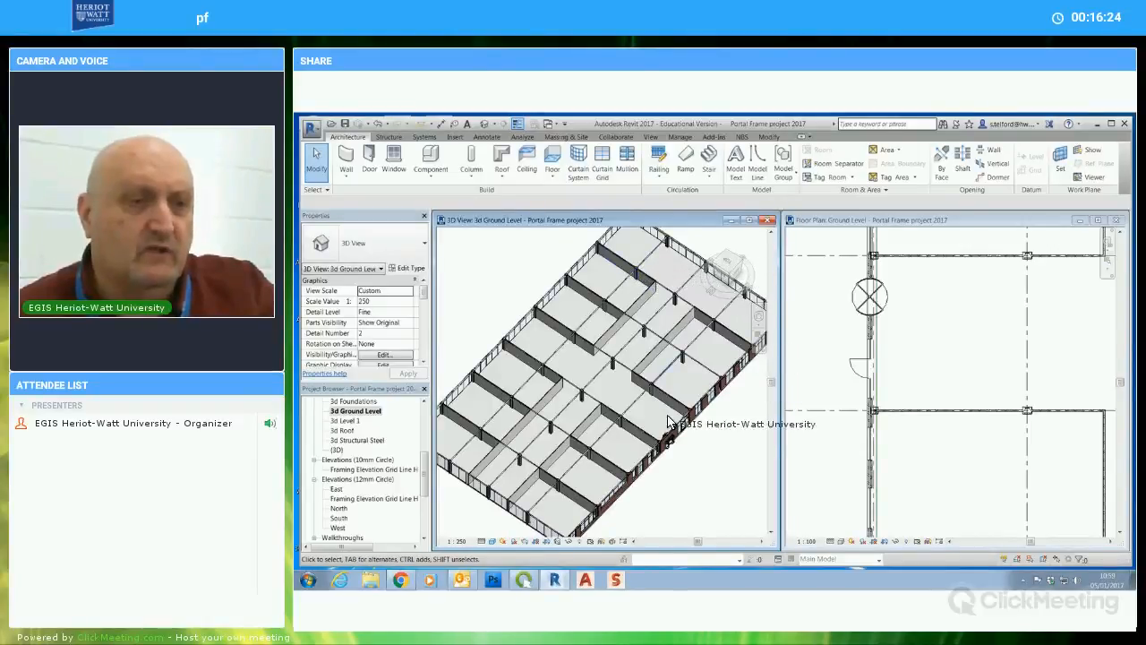
mouse_move(686, 458)
middle_mouse_down("shift")
mouse_move(671, 441)
mouse_move(683, 463)
mouse_move(641, 460)
mouse_move(706, 466)
middle_mouse_up("shift")
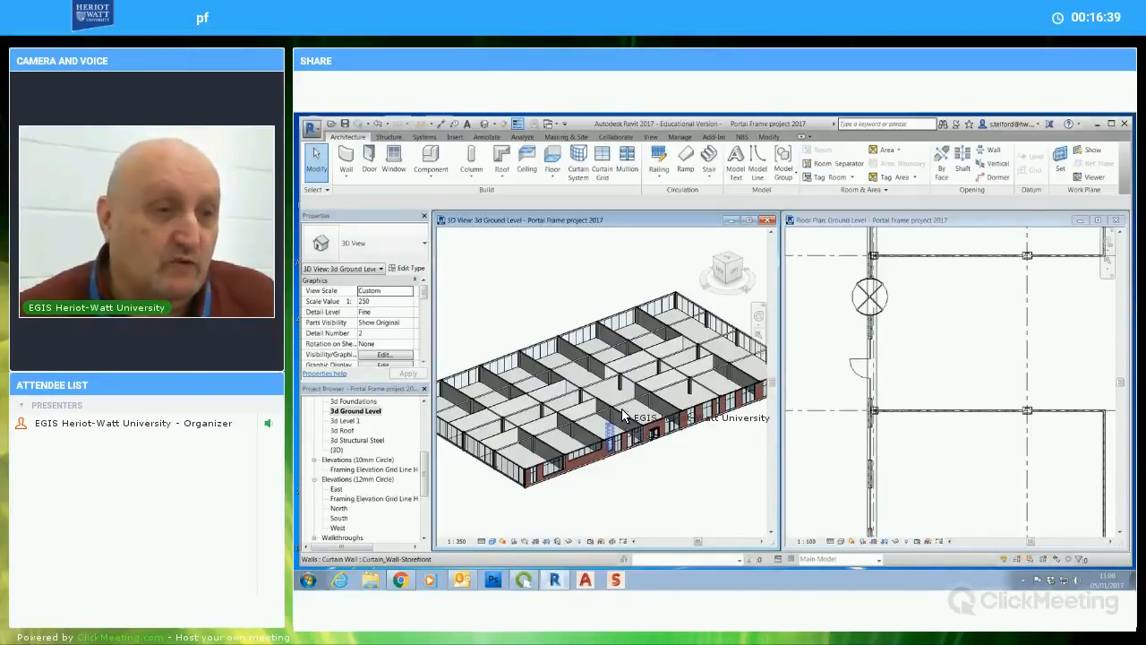
middle_click_drag(670, 486, 592, 358, "shift")
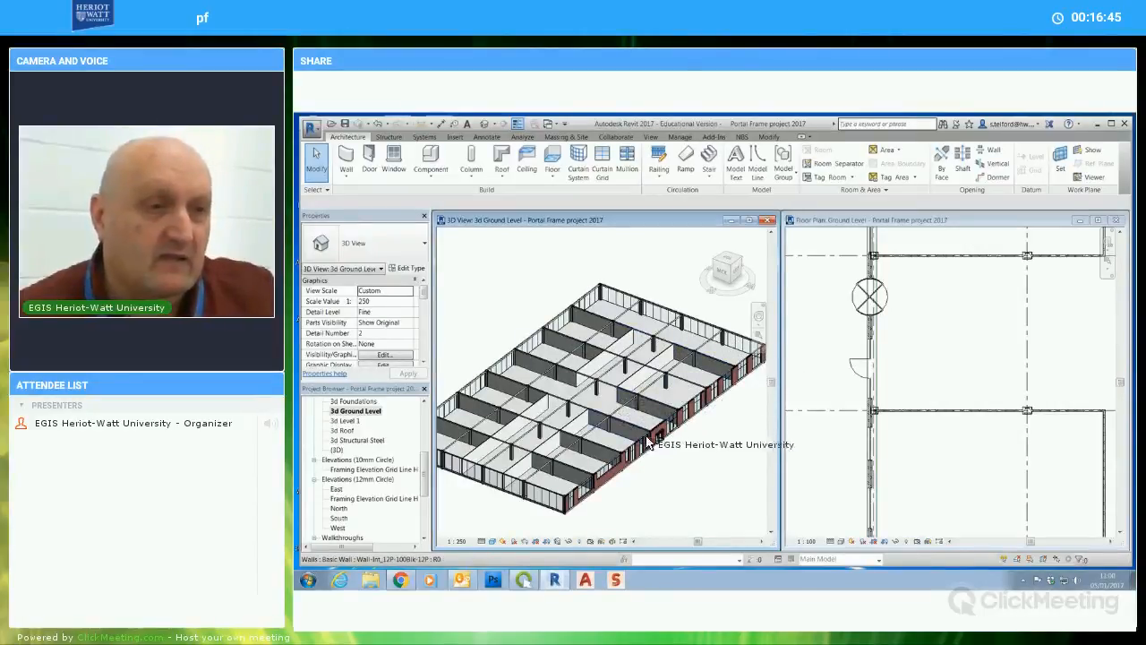
middle_click_drag(676, 463, 909, 468, "shift")
Place a Doors_IntSgl door, type 910x2110mm, in the entrance-side corridor wall in the Ground Level floor plan, opening into the corridor
left_click(940, 469)
scroll(949, 472, "down", 2)
scroll(958, 471, "down", 4)
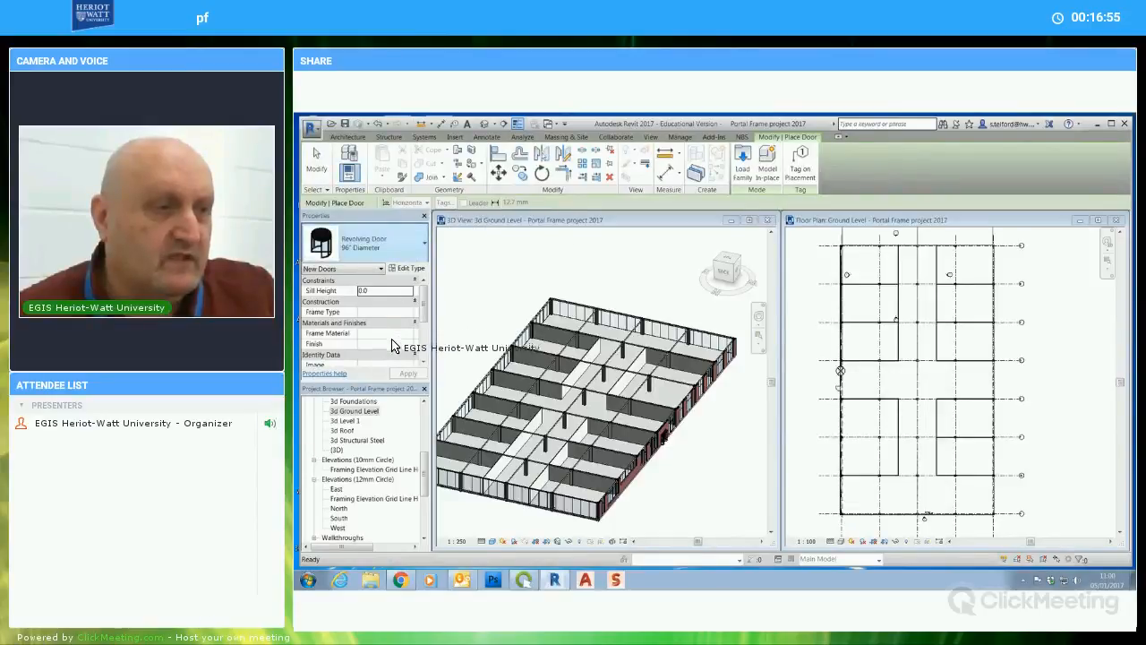
left_click(337, 372)
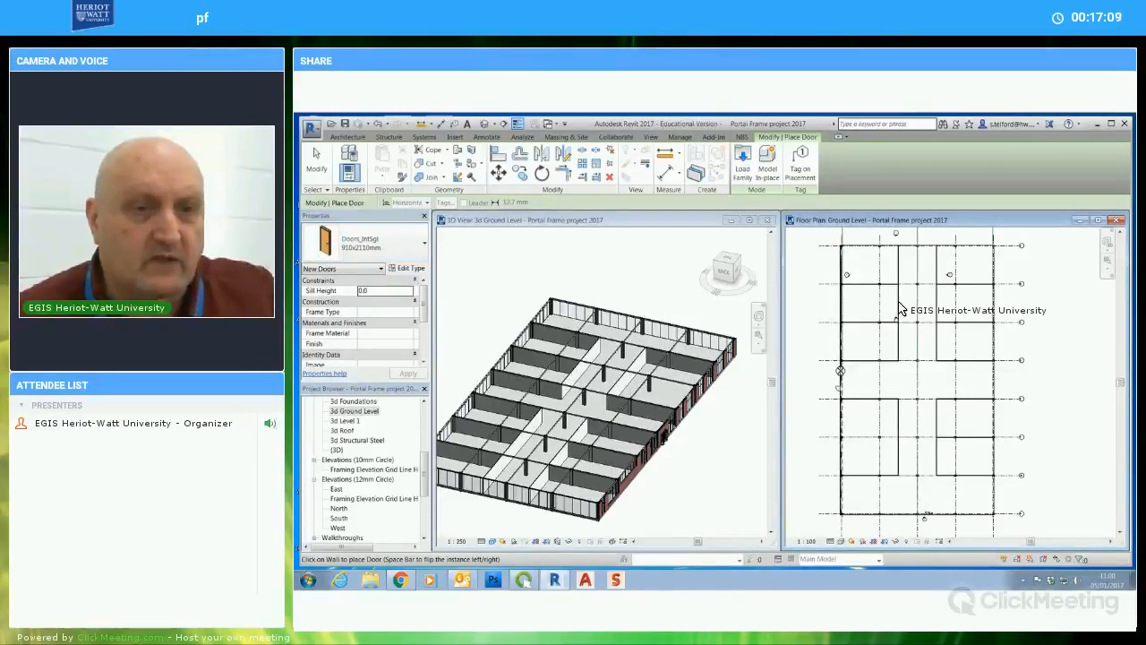
scroll(896, 323, "up", 4)
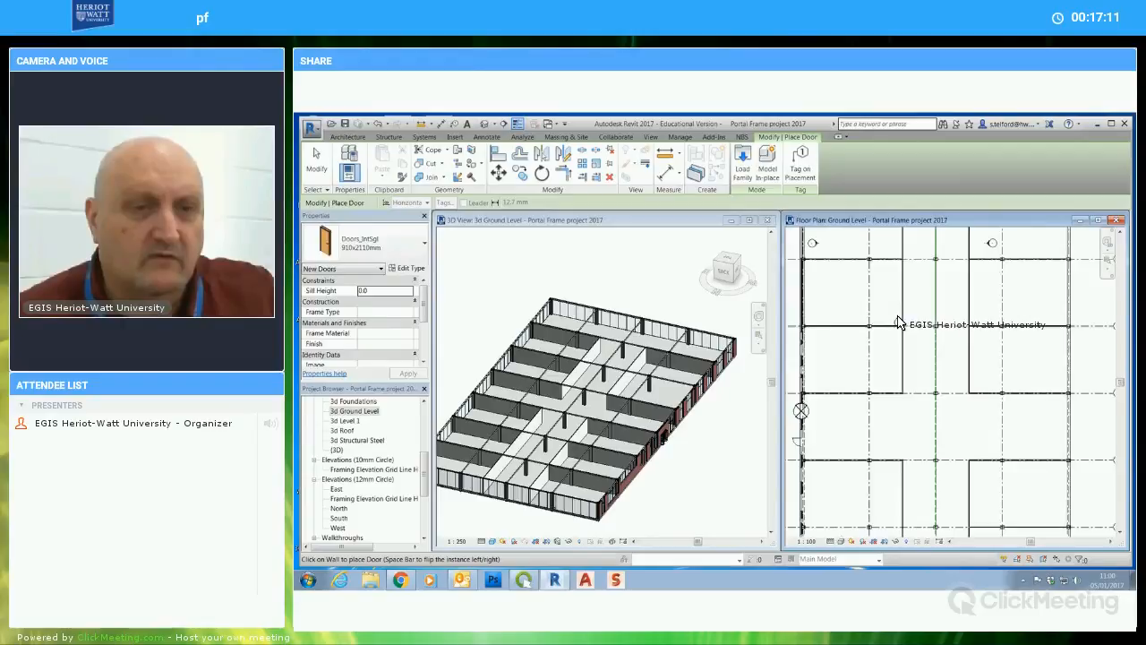
left_click(910, 306)
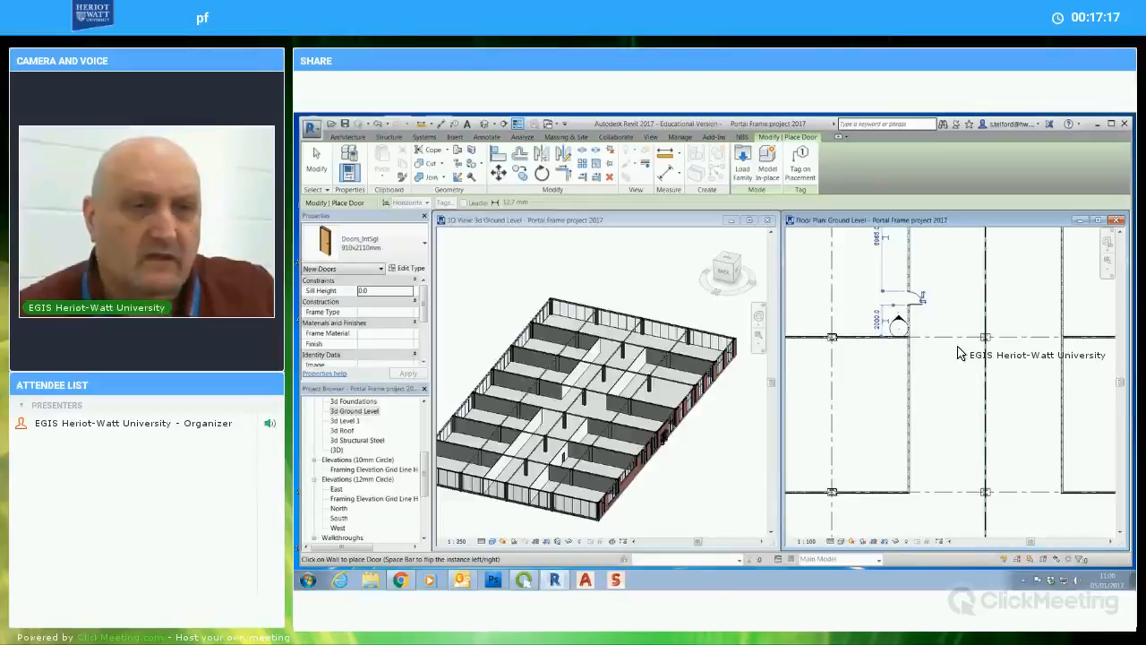
key("Escape")
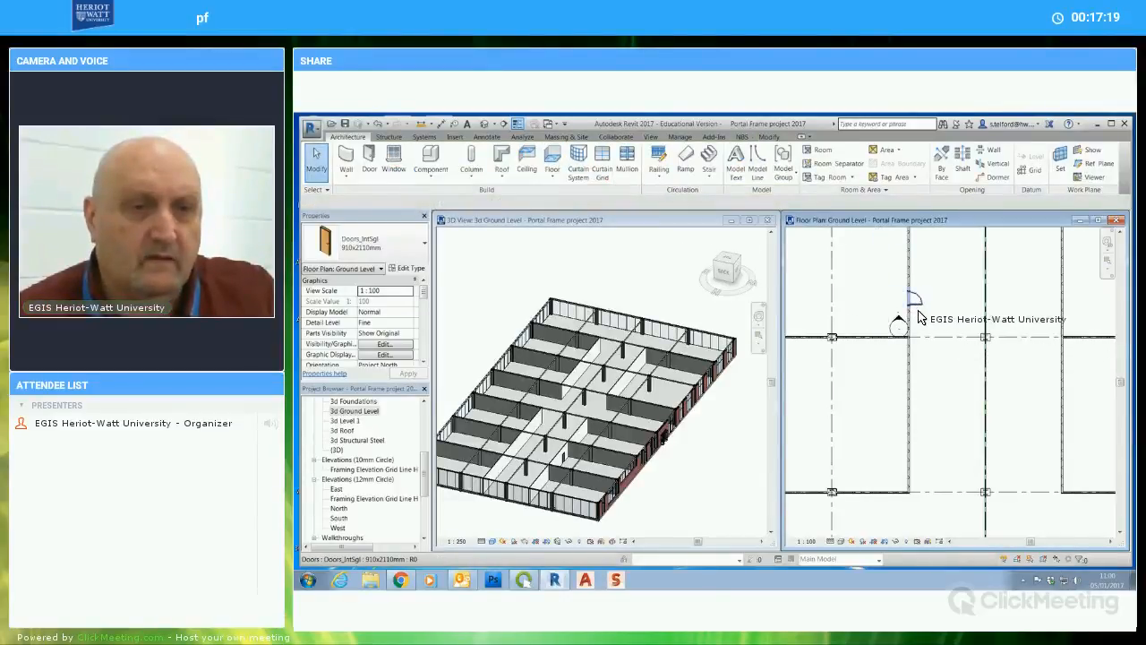
Locate the new internal single door in the ground-level 3D view and examine it from both sides of the corridor wall
left_click(919, 304)
scroll(575, 461, "up", 3)
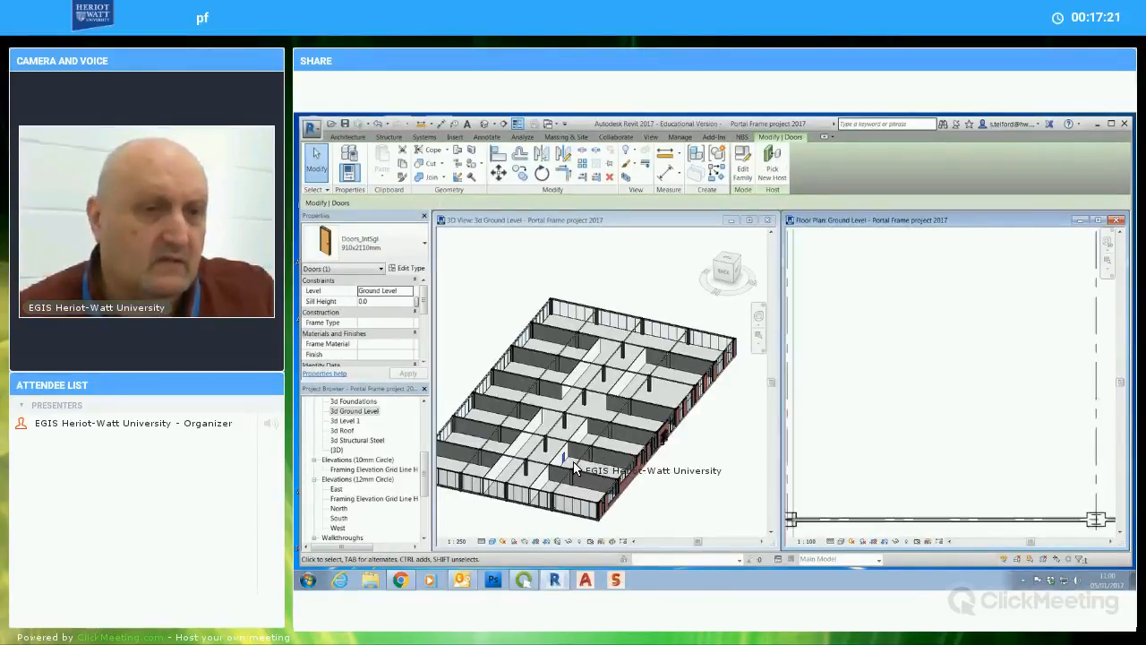
left_click(575, 461)
scroll(926, 427, "down", 4)
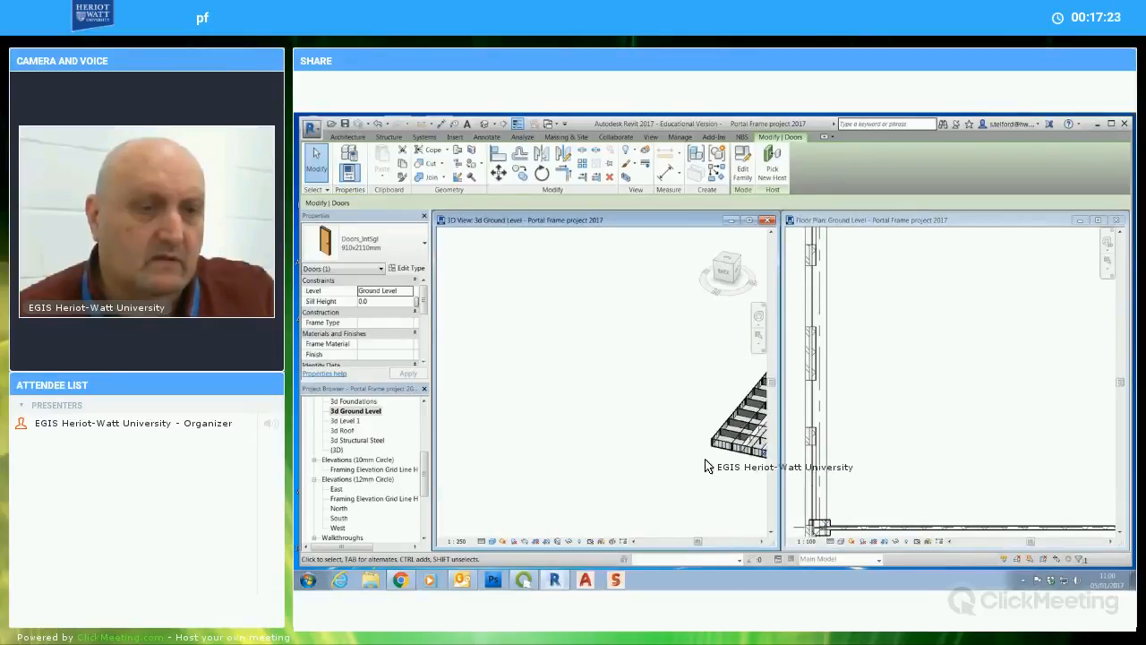
scroll(685, 472, "up", 1)
scroll(690, 473, "down", 2)
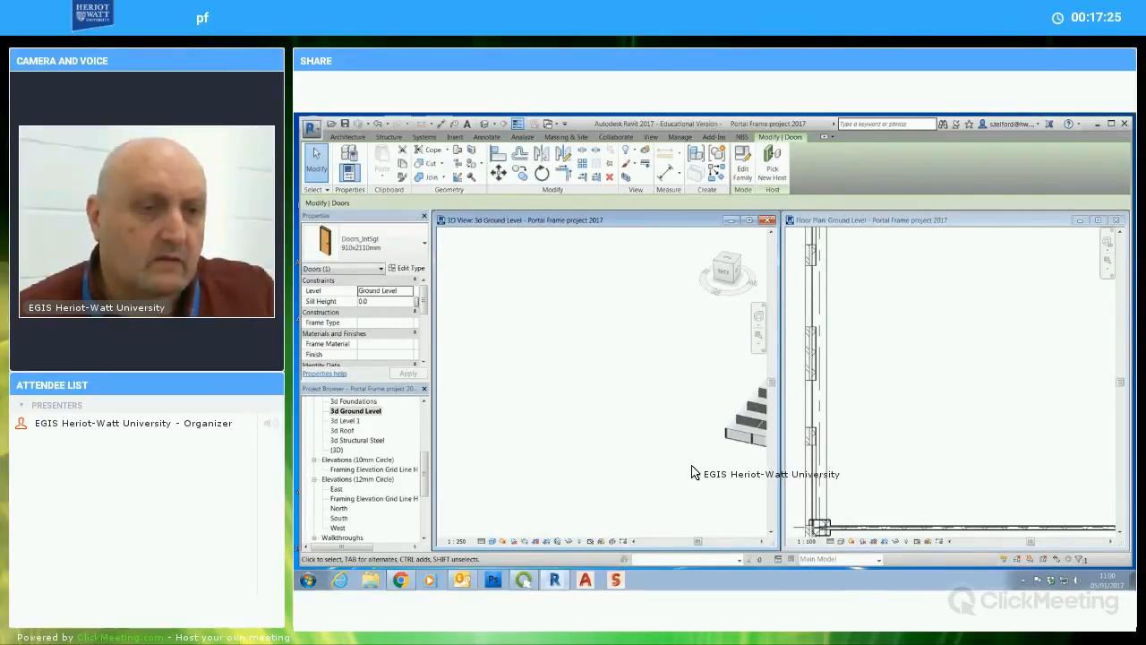
key("z")
key("e")
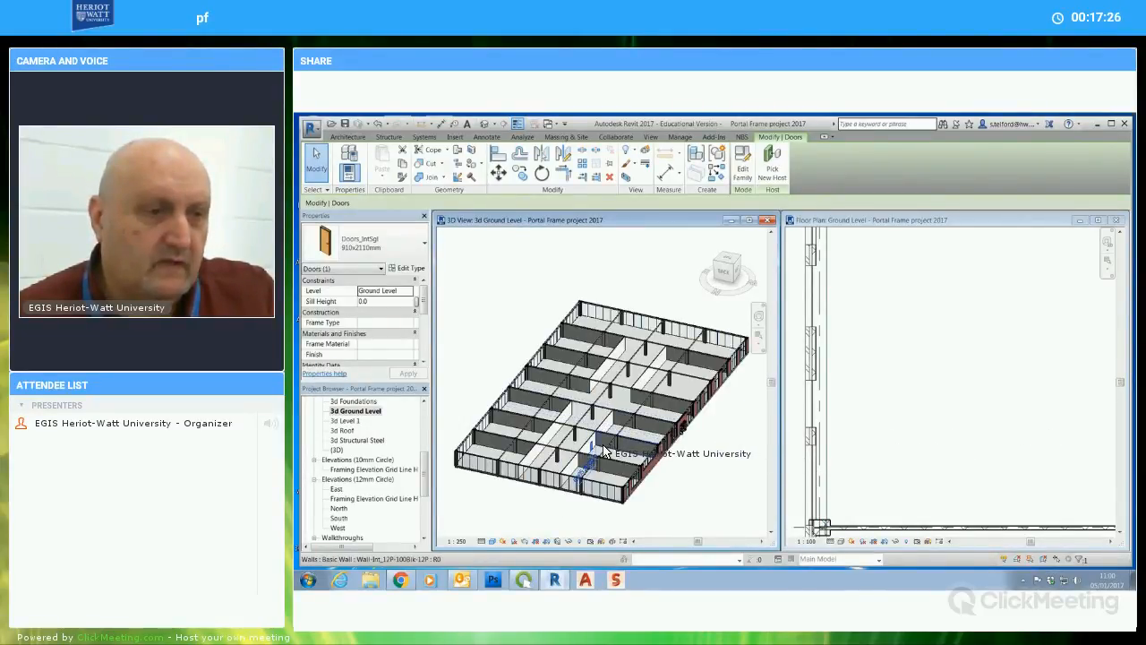
scroll(591, 457, "up", 5)
middle_click_drag(589, 457, 517, 407, "shift")
key("Escape")
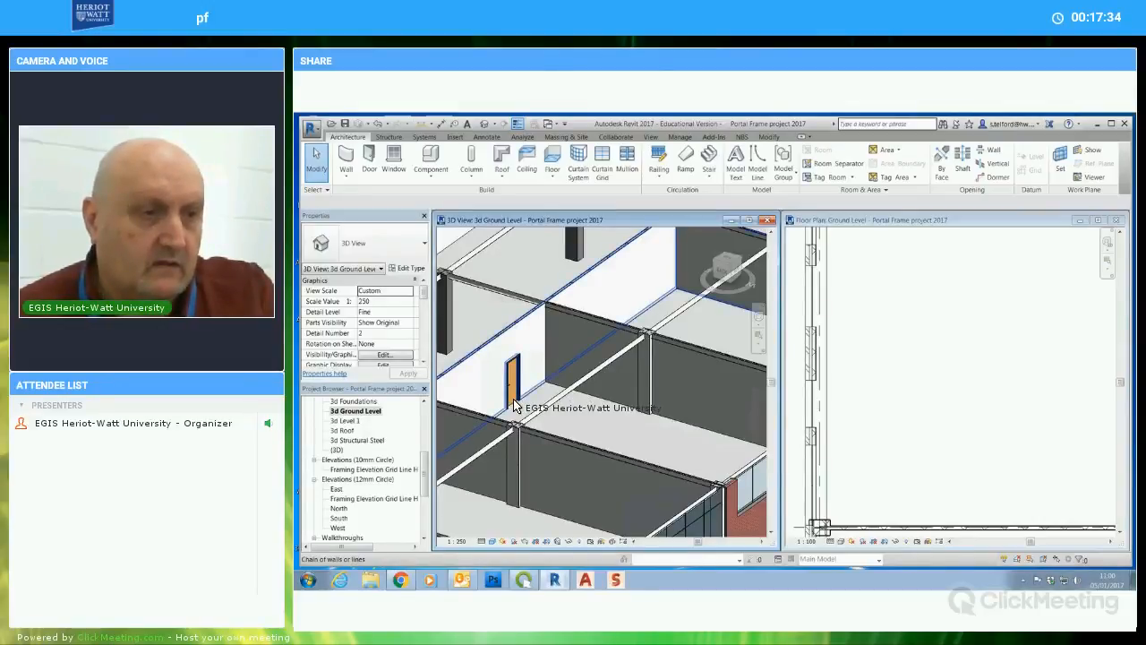
left_click(514, 401)
middle_click_drag(572, 433, 552, 411, "shift")
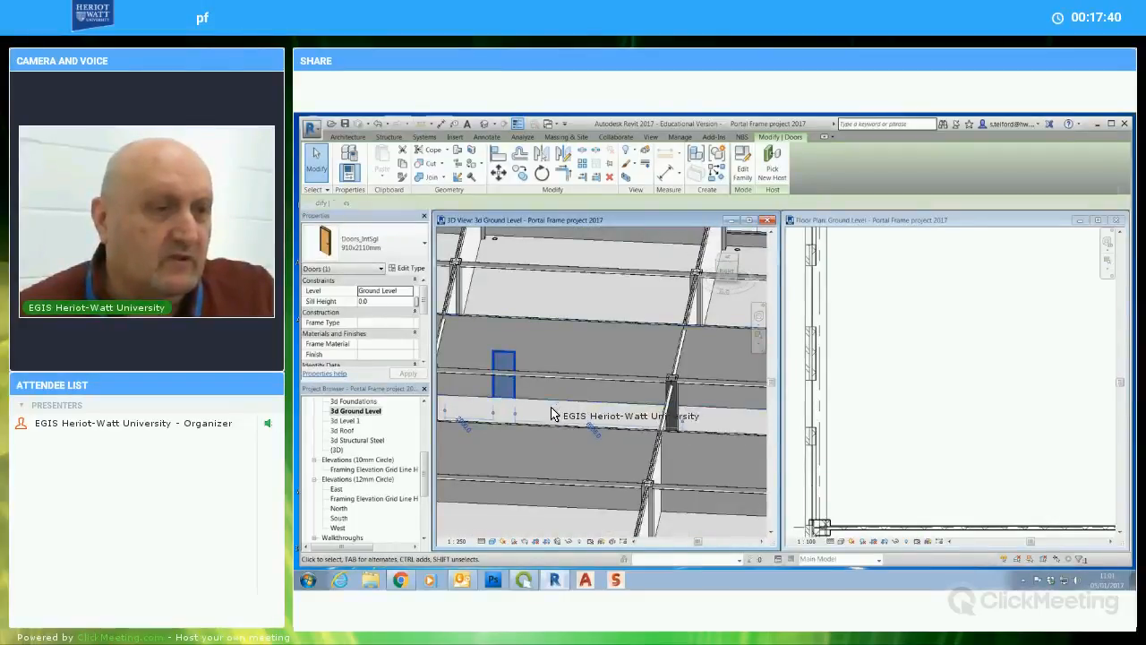
key("Escape")
Examine the whole ground level in 3D from several sides, covering the corridor, the rooms and the entrance facade
scroll(559, 418, "down", 5)
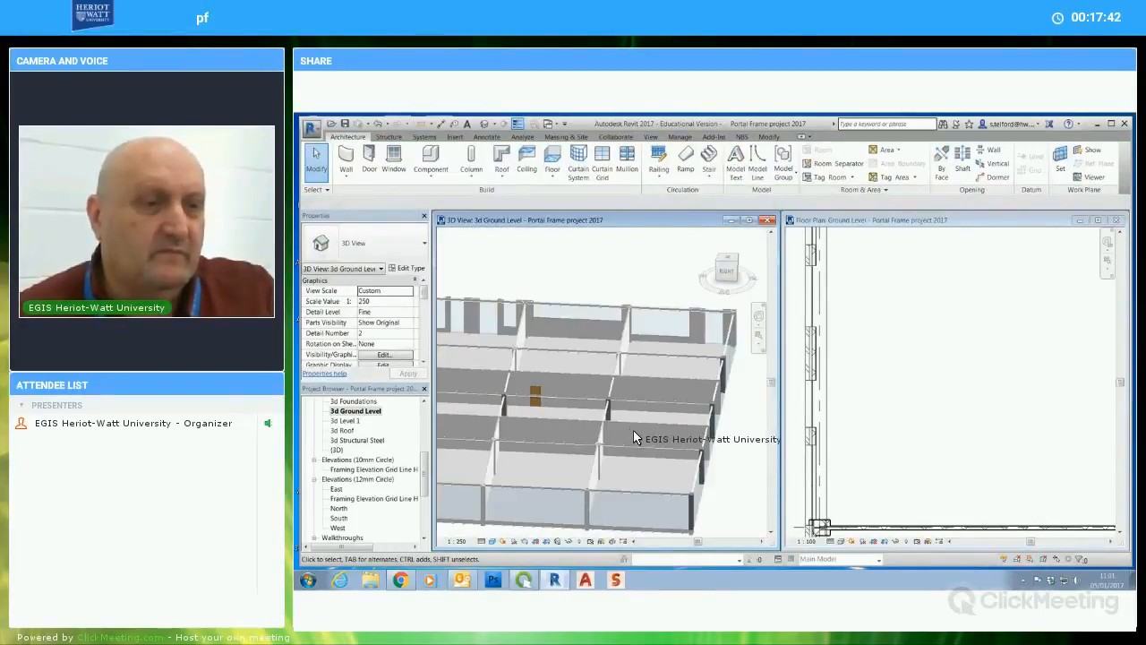
middle_click_drag(627, 451, 541, 390, "shift")
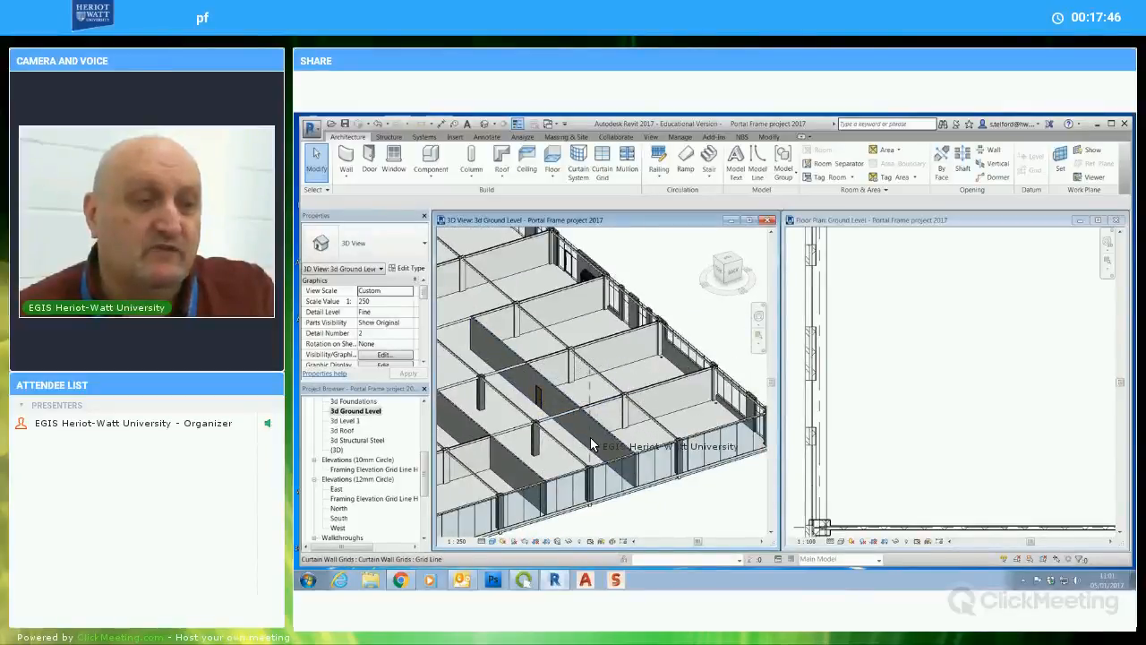
middle_click_drag(577, 445, 679, 397, "shift")
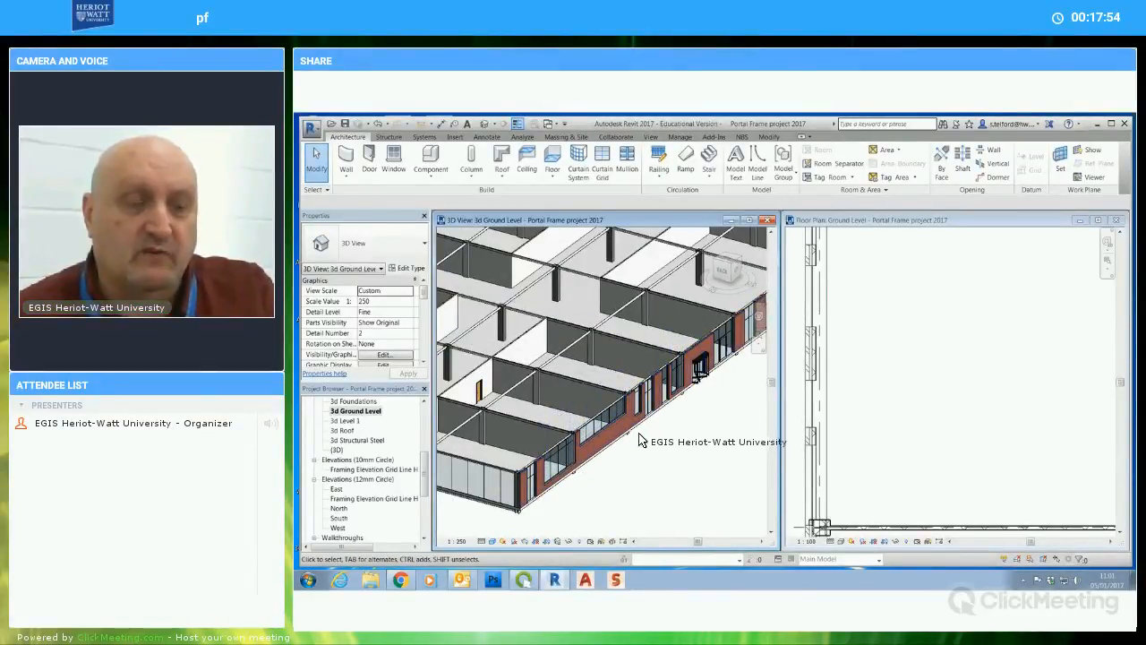
mouse_move(656, 463)
middle_mouse_down("shift")
mouse_move(567, 402)
mouse_move(579, 350)
mouse_move(567, 409)
mouse_move(674, 458)
middle_mouse_up("shift")
scroll(674, 458, "down", 5)
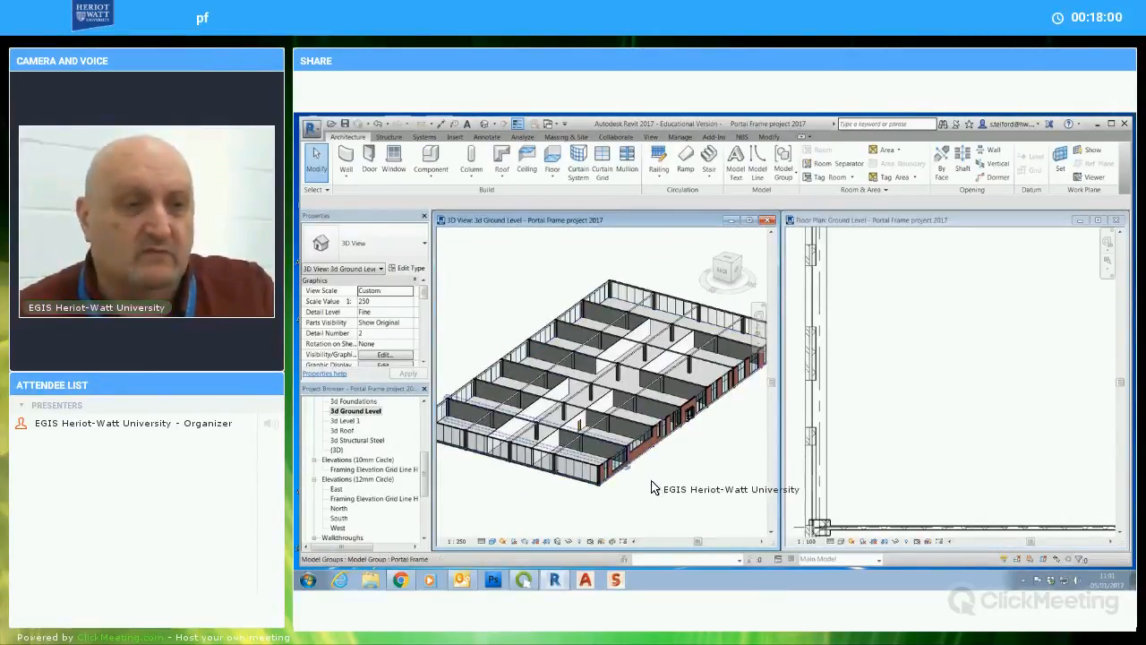
middle_click_drag(662, 482, 659, 479, "shift")
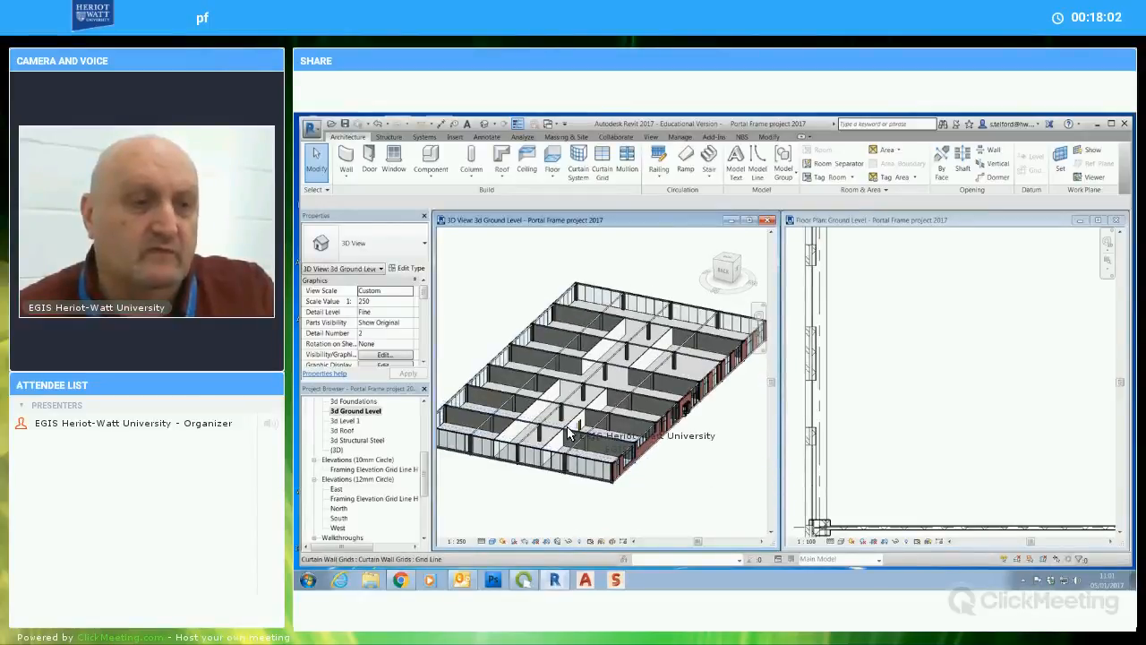
scroll(680, 480, "down", 1)
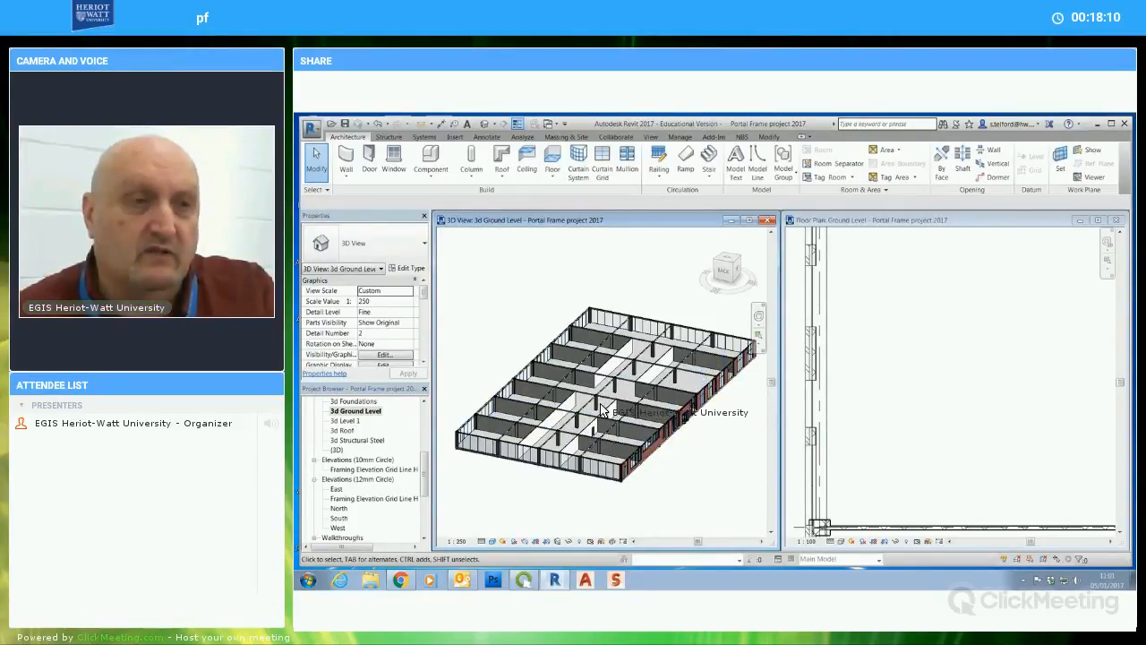
left_click(768, 136)
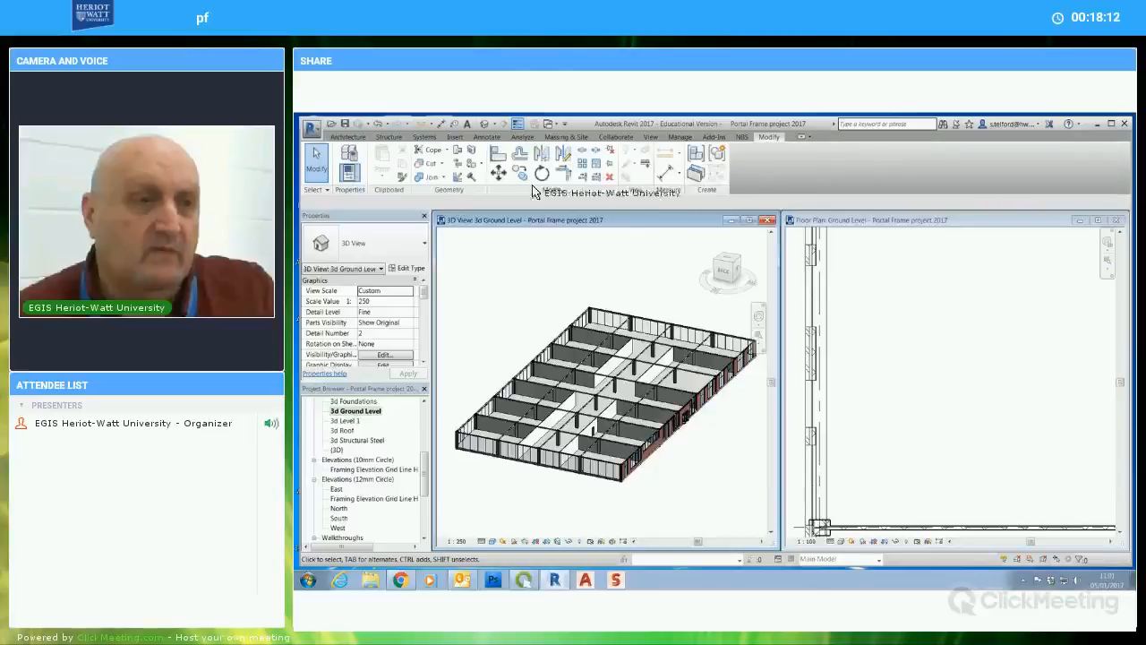
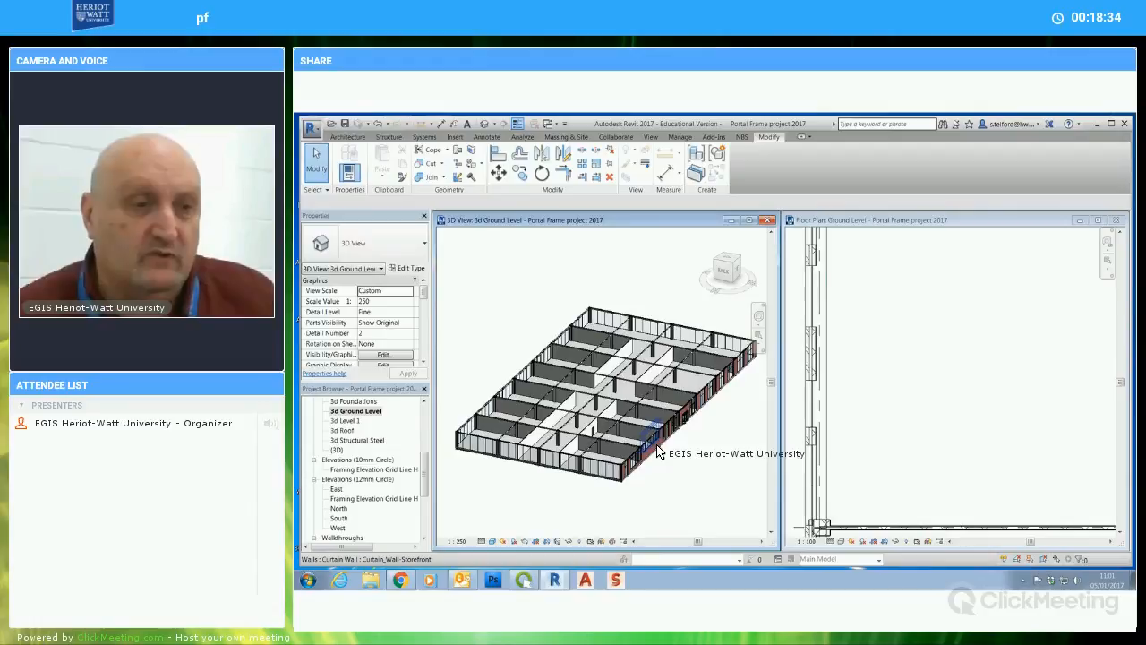
key("Tab")
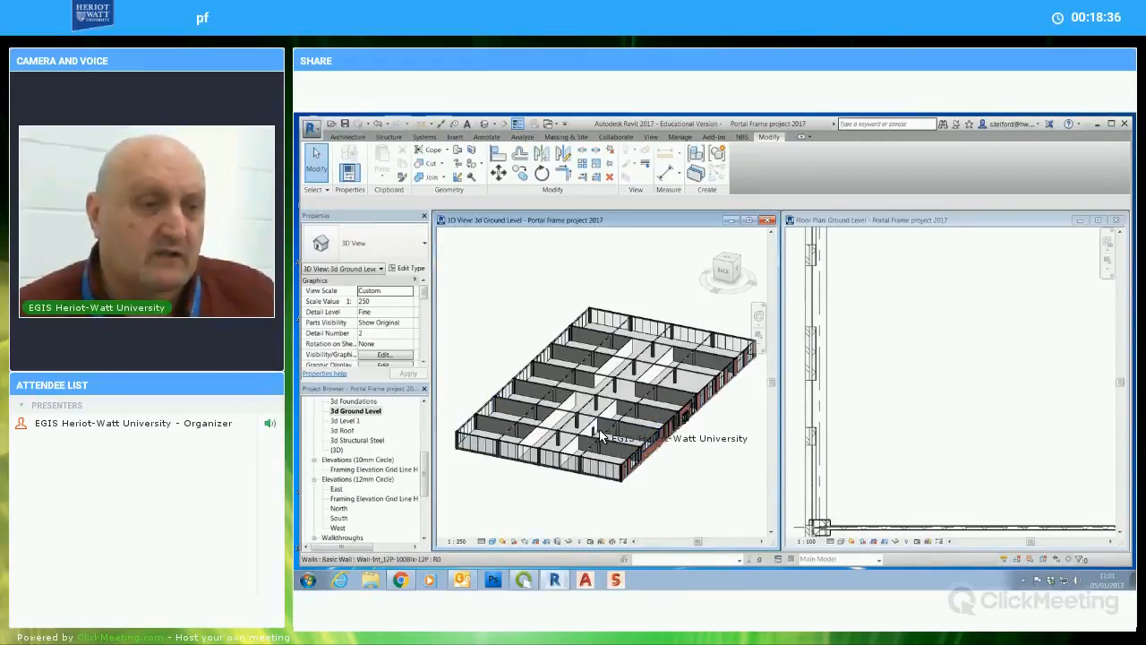
scroll(594, 433, "up", 5)
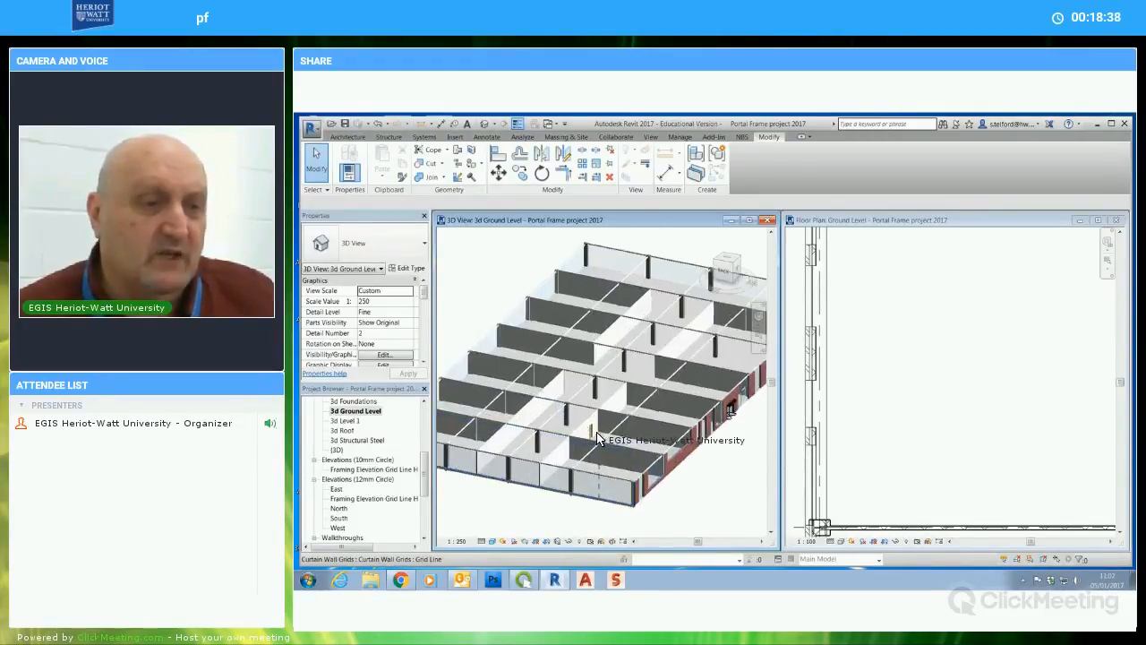
Browse the UK library's Internal Doors families and load Doors_IntSgl_3 into the project
left_click(455, 137)
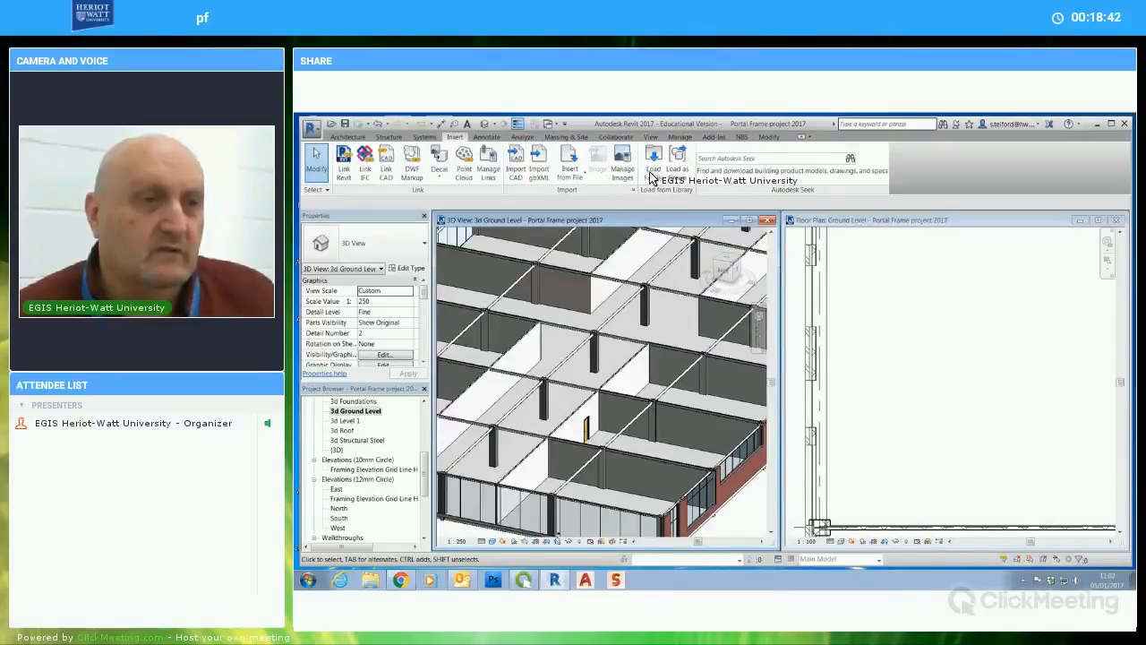
left_click(653, 170)
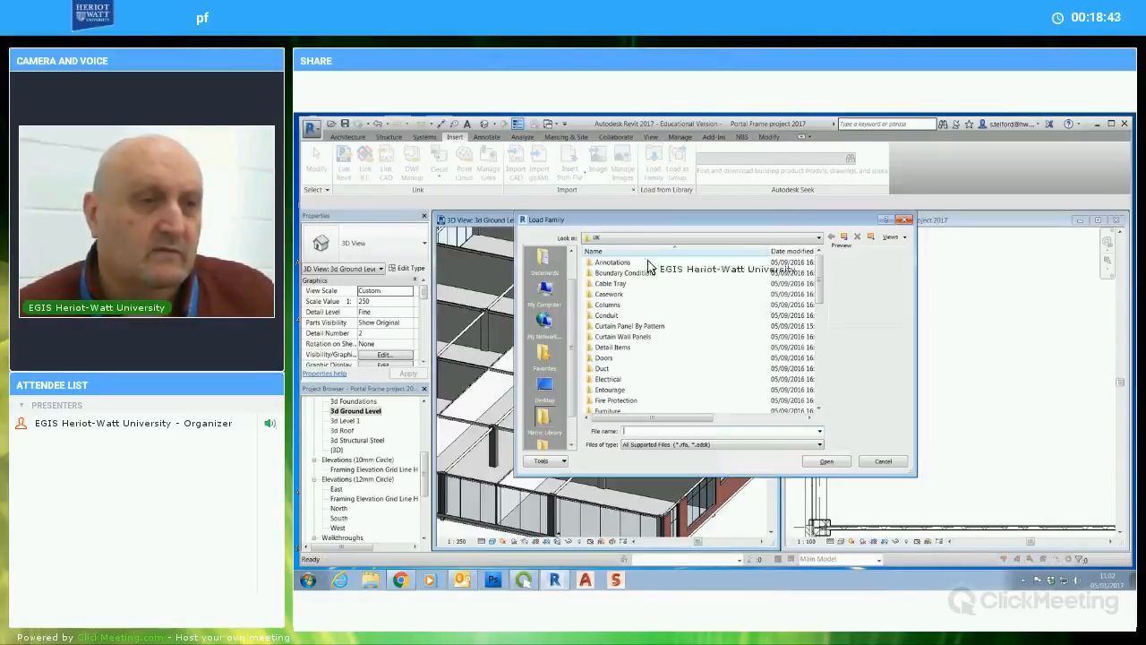
double_click(602, 358)
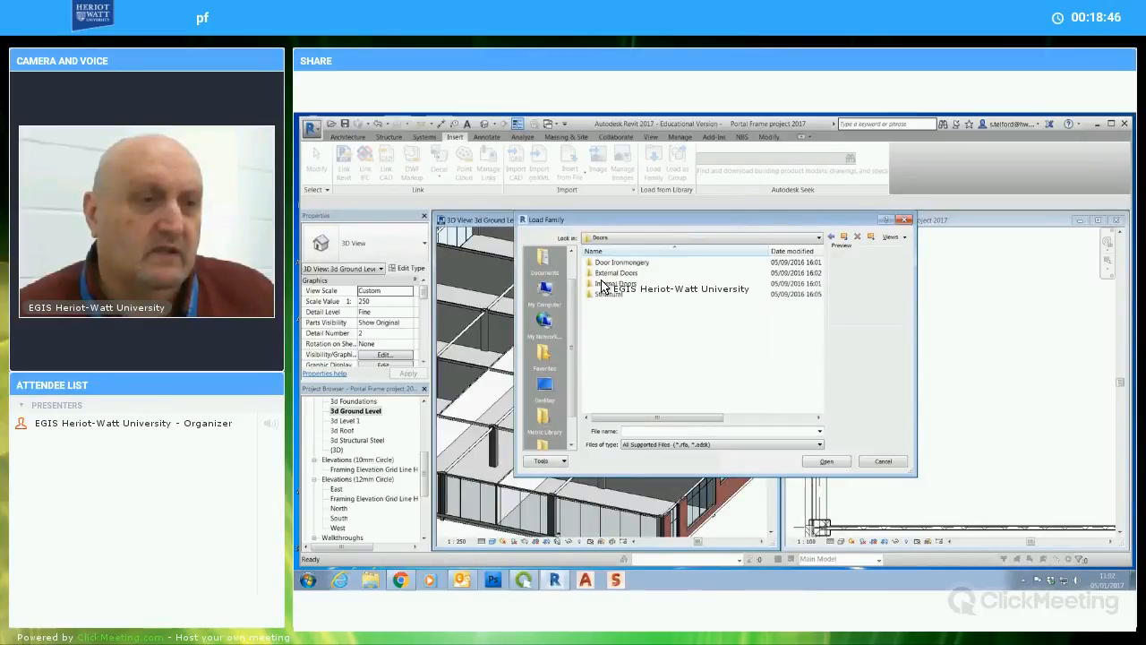
double_click(613, 284)
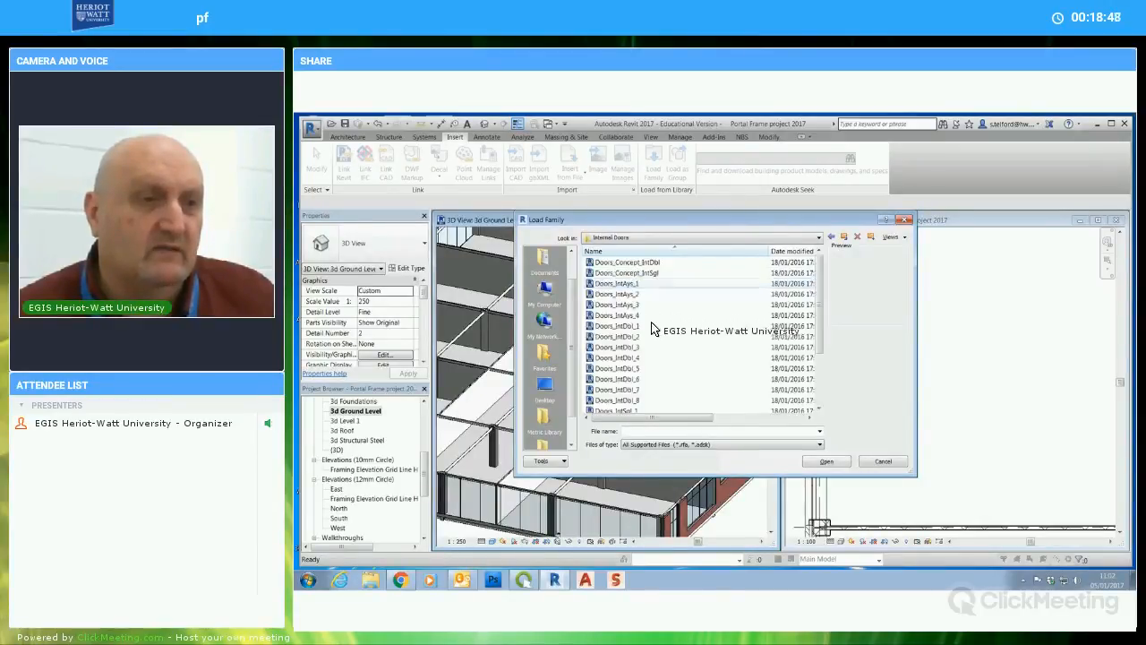
key("Down")
key("Down")
key("Down")
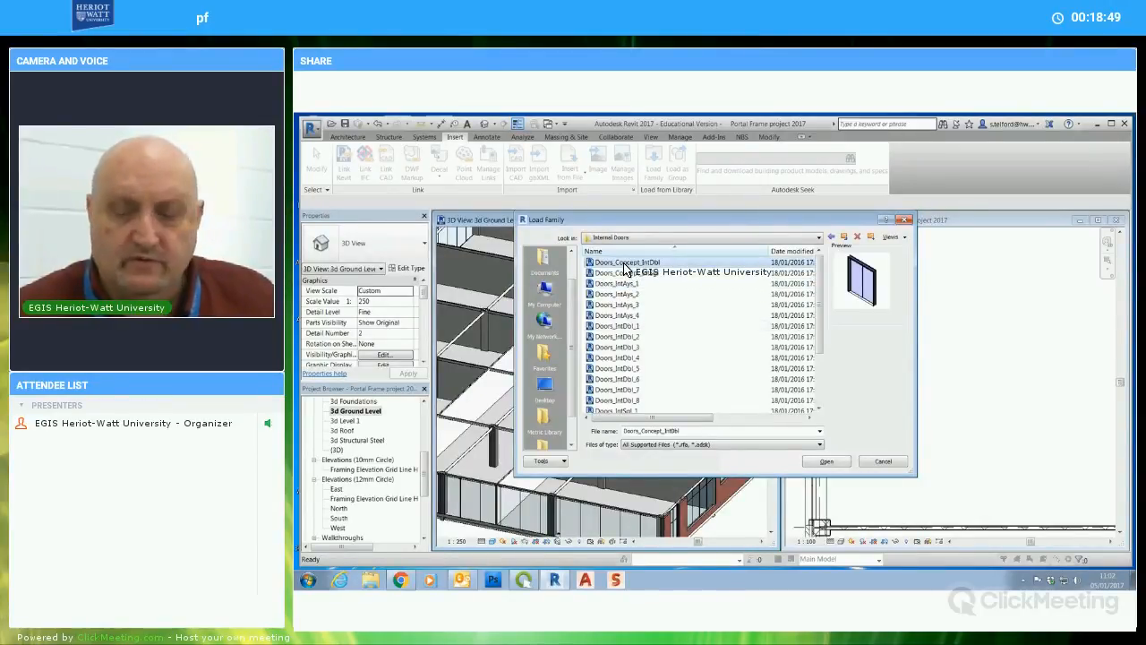
key("Down")
key("Down")
key("Down")
key("Down")
key("Down")
key("Down")
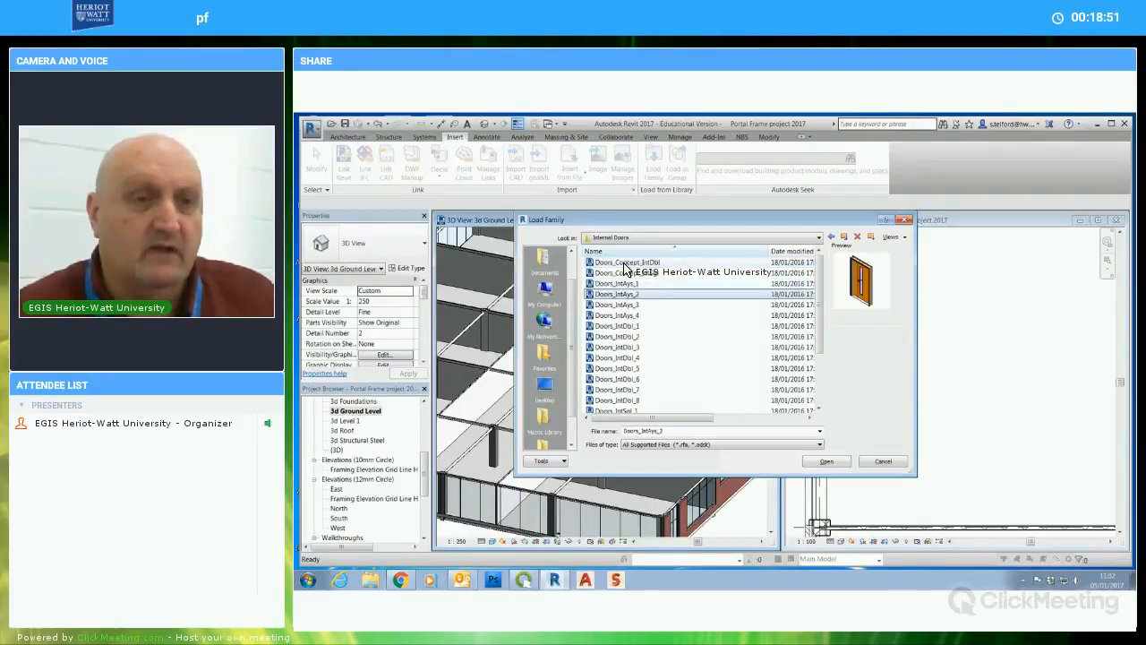
key("Down")
key("Down")
key("Down")
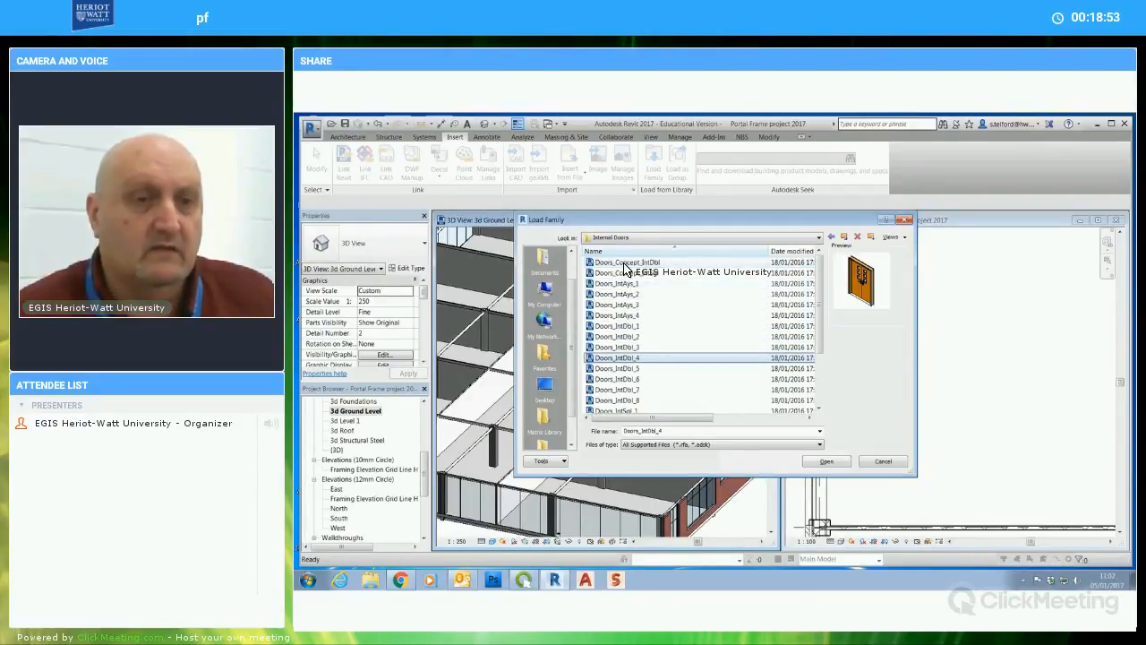
key("Down")
key("Down")
key("Down")
key("Down")
key("Down")
key("Down")
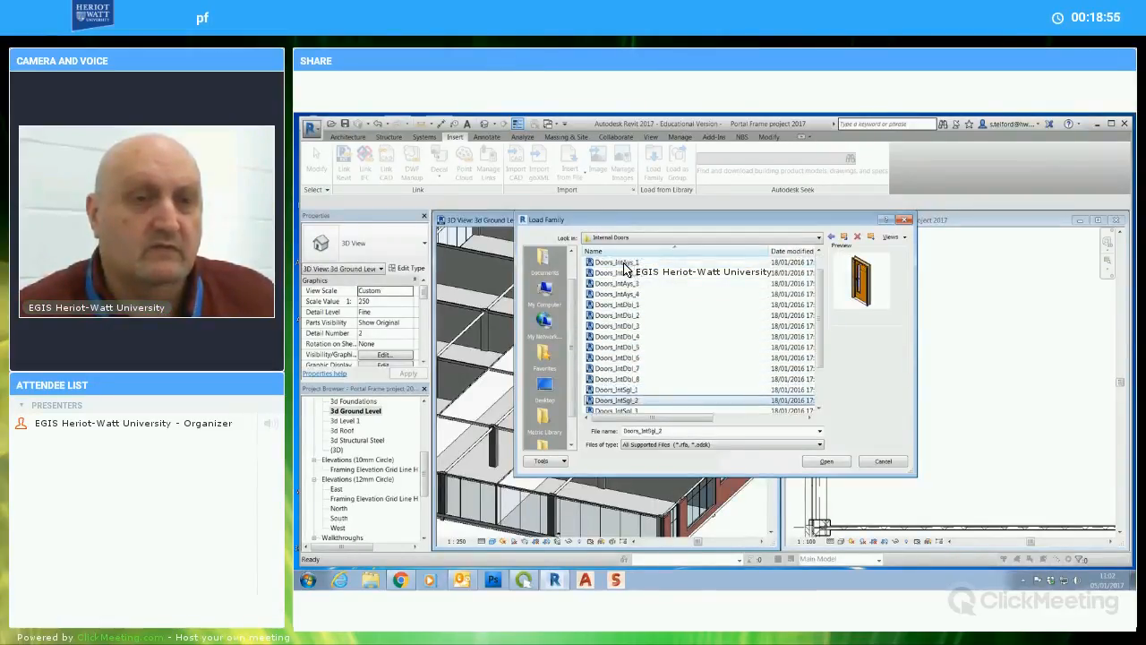
key("Up")
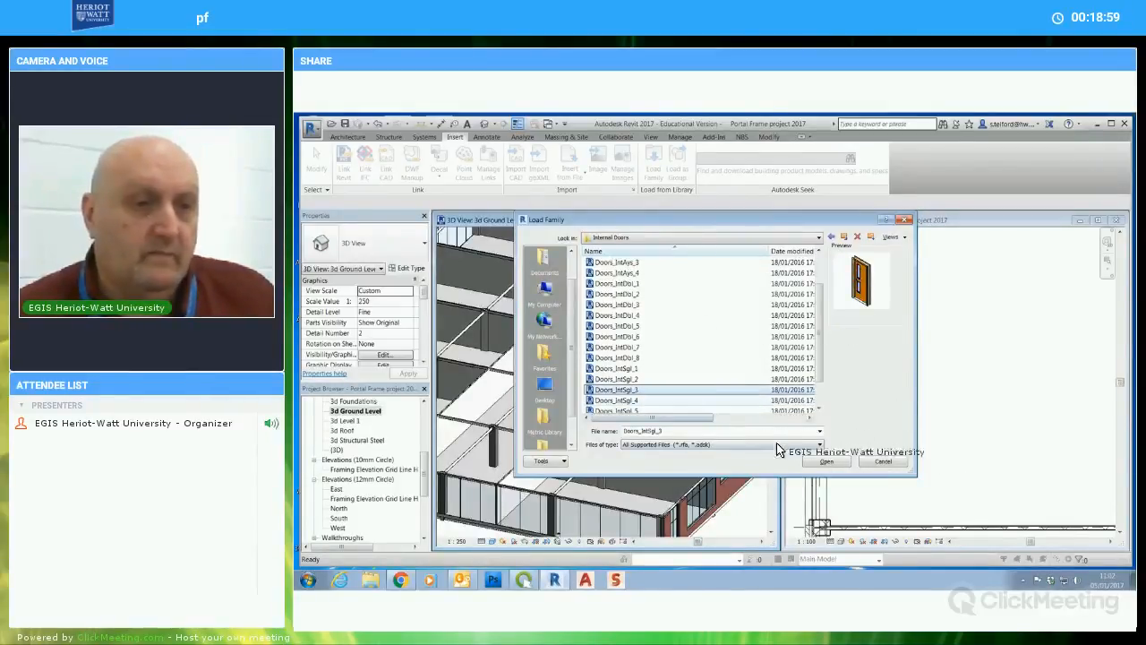
left_click(825, 461)
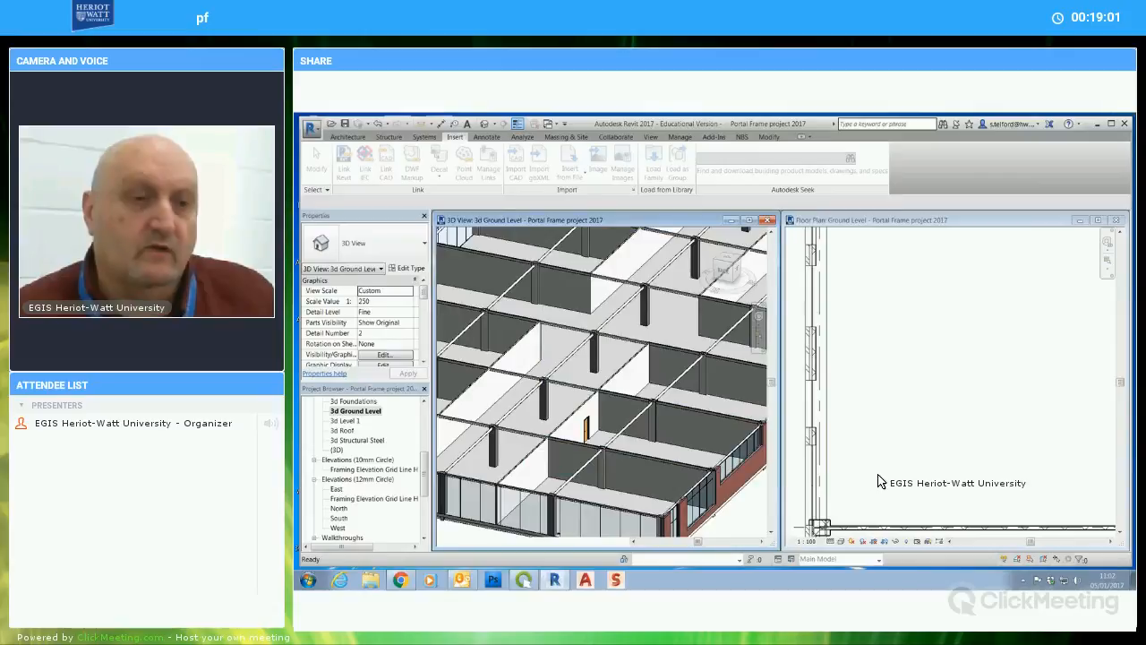
Change the single door in the corridor wall to Doors_IntSgl_3, type 910x2110mm, and view it from the wall's other side
left_click(587, 429)
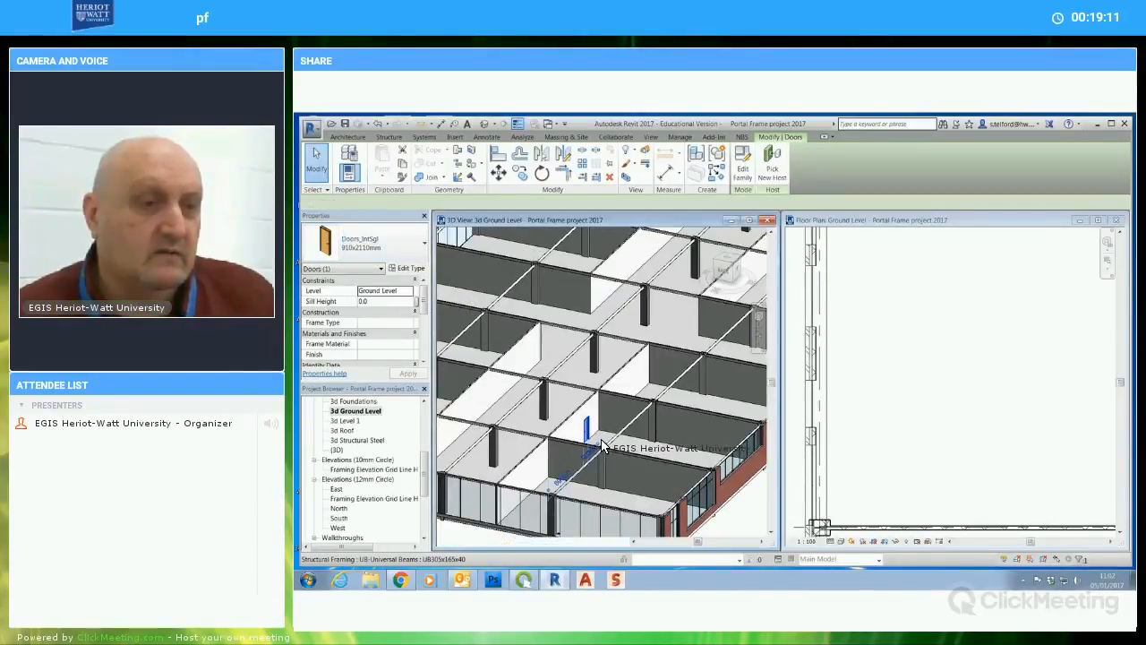
scroll(600, 442, "up", 4)
scroll(599, 443, "up", 2)
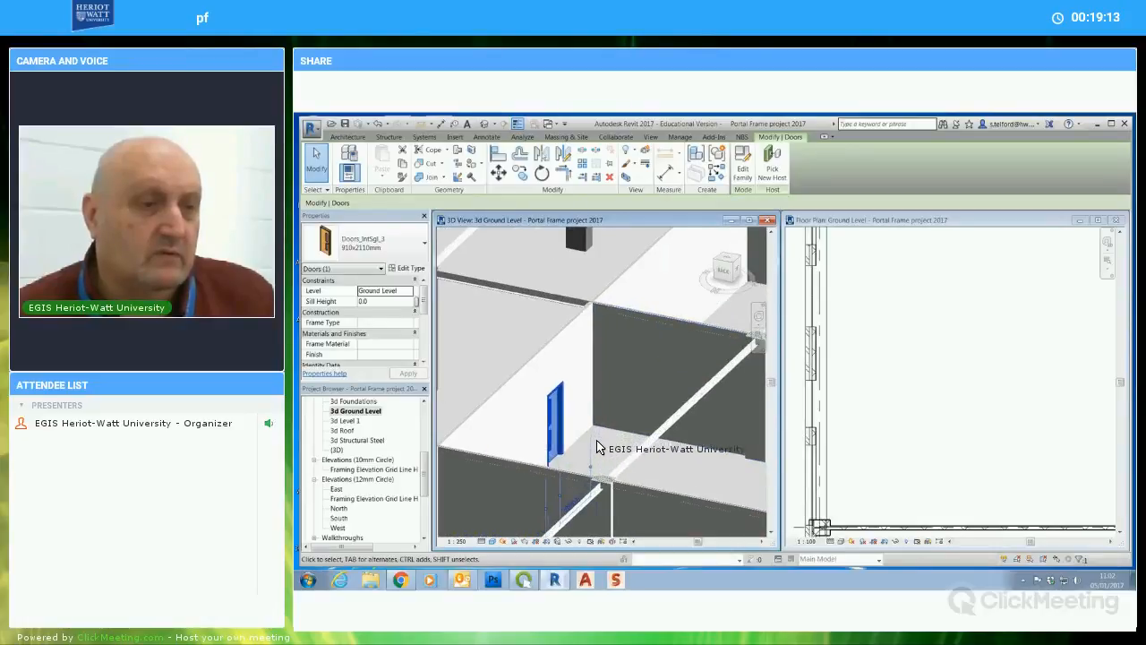
left_click(557, 456)
left_click(558, 455)
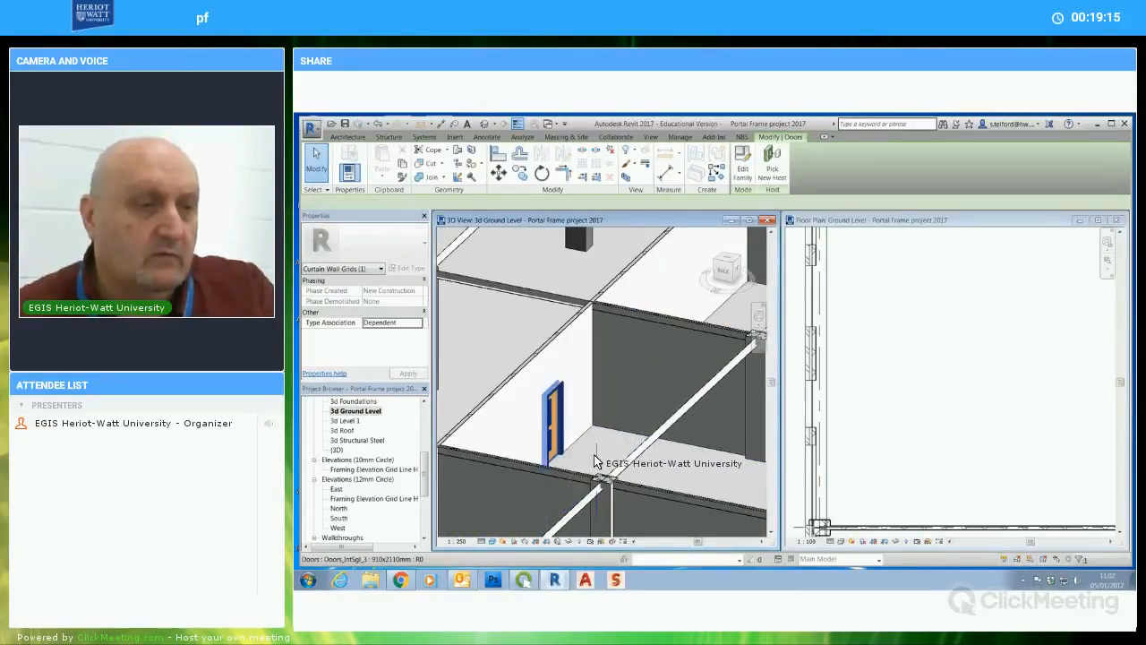
middle_click_drag(608, 468, 495, 457, "shift")
left_click(681, 413)
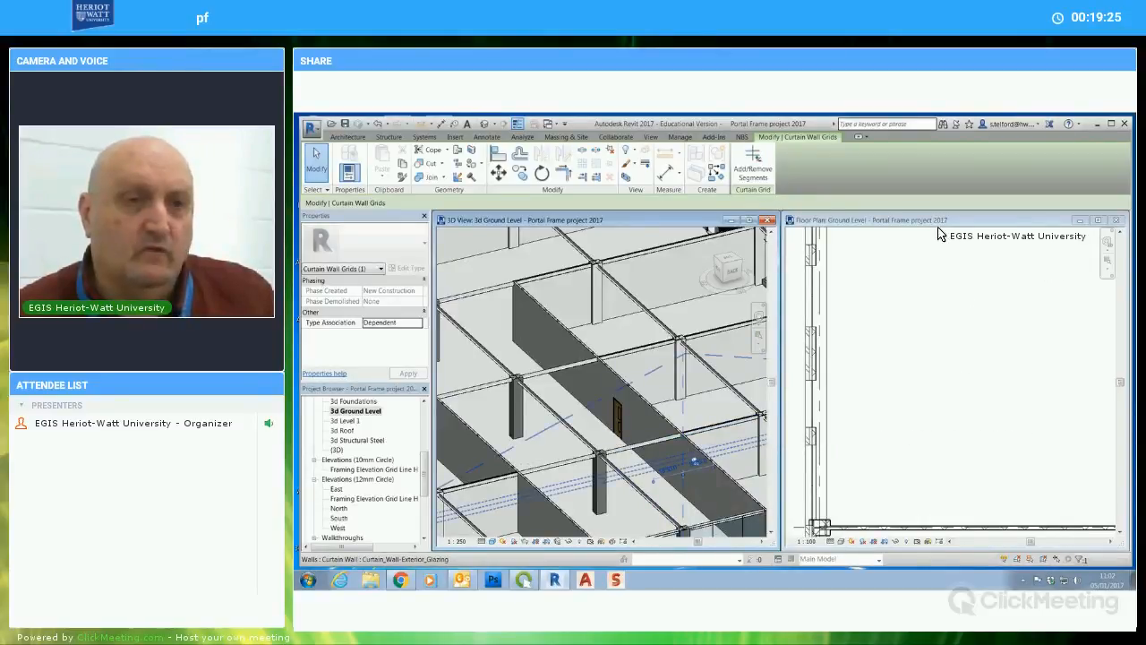
Maximize the Ground Level floor plan and bring the complete room and corridor layout into view
left_click(944, 246)
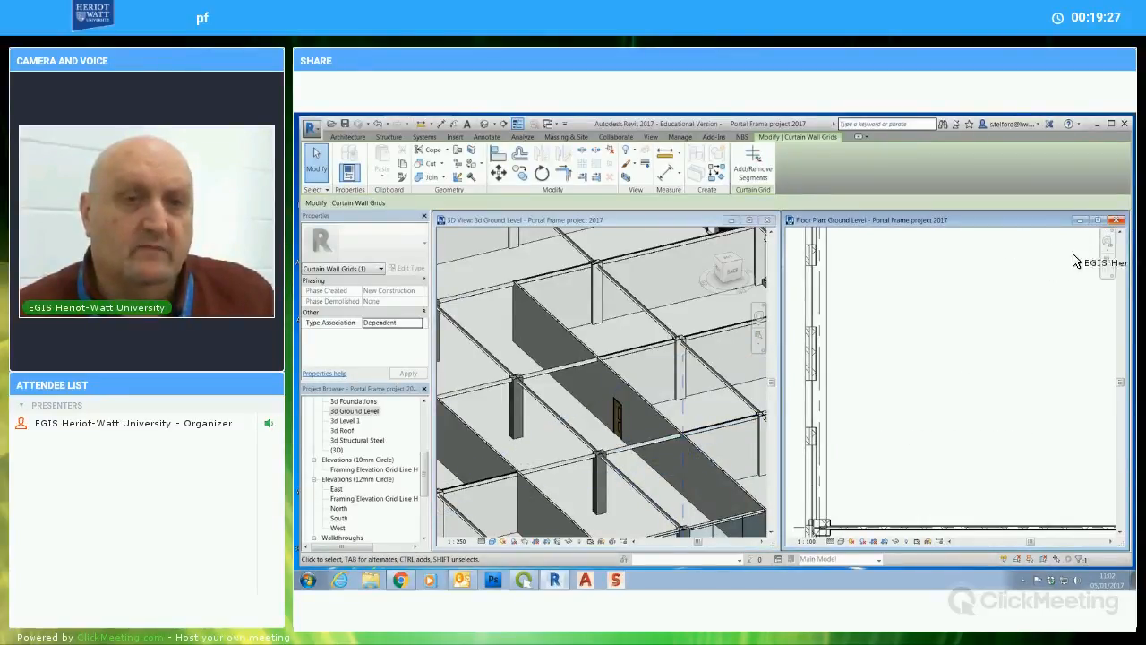
left_click(1097, 219)
scroll(841, 425, "down", 2)
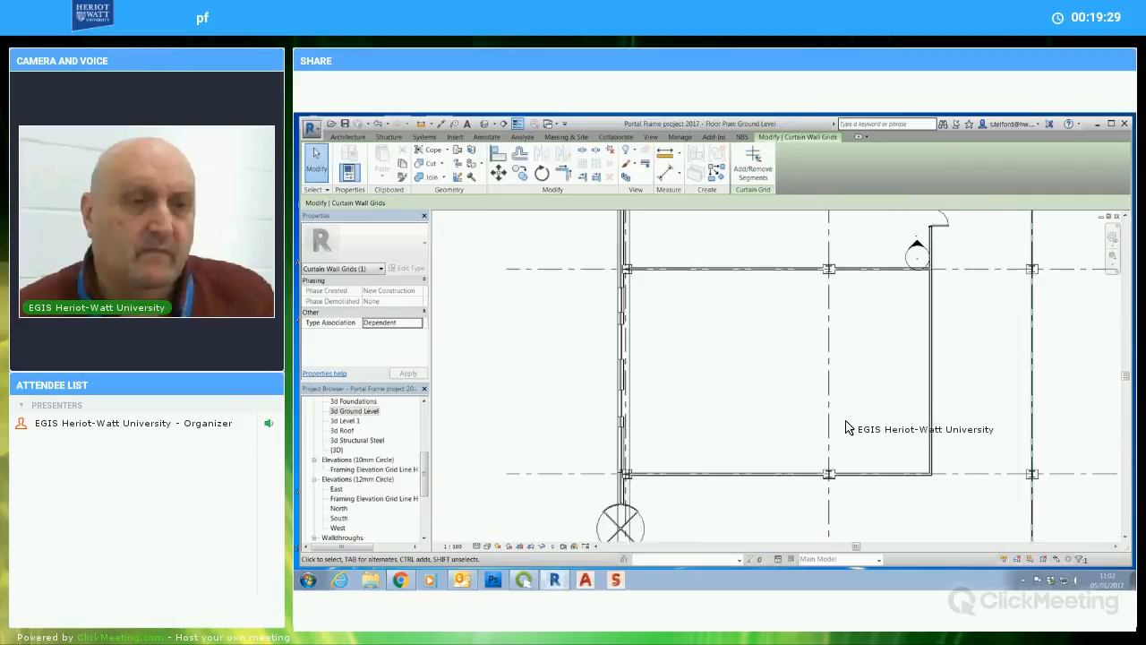
scroll(846, 427, "down", 3)
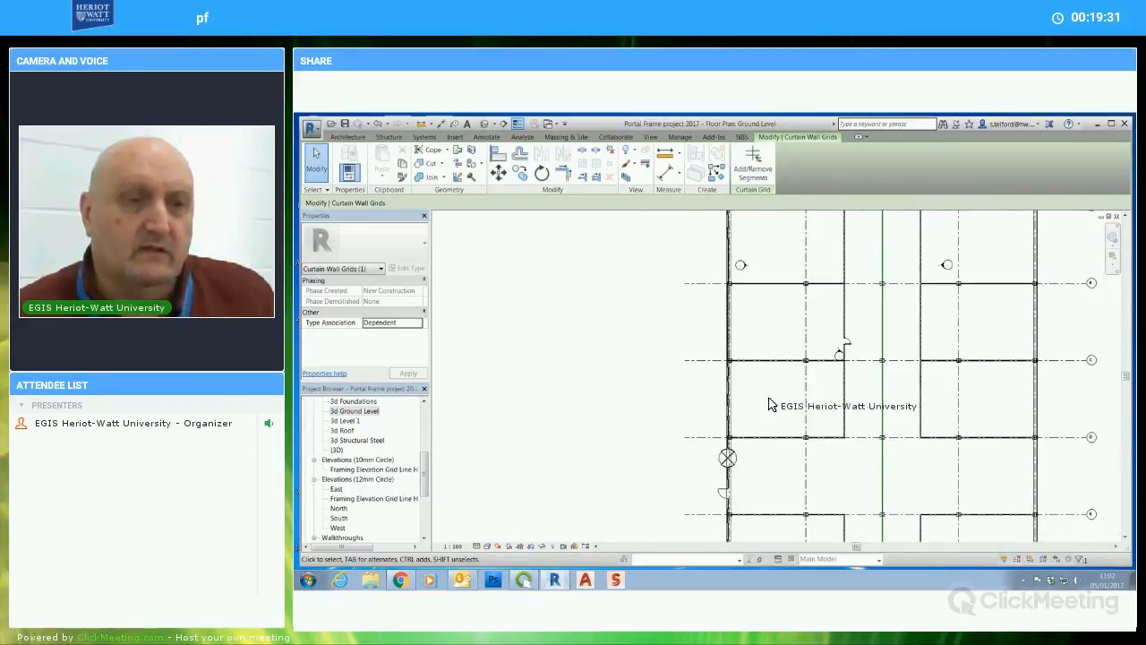
scroll(805, 411, "down", 4)
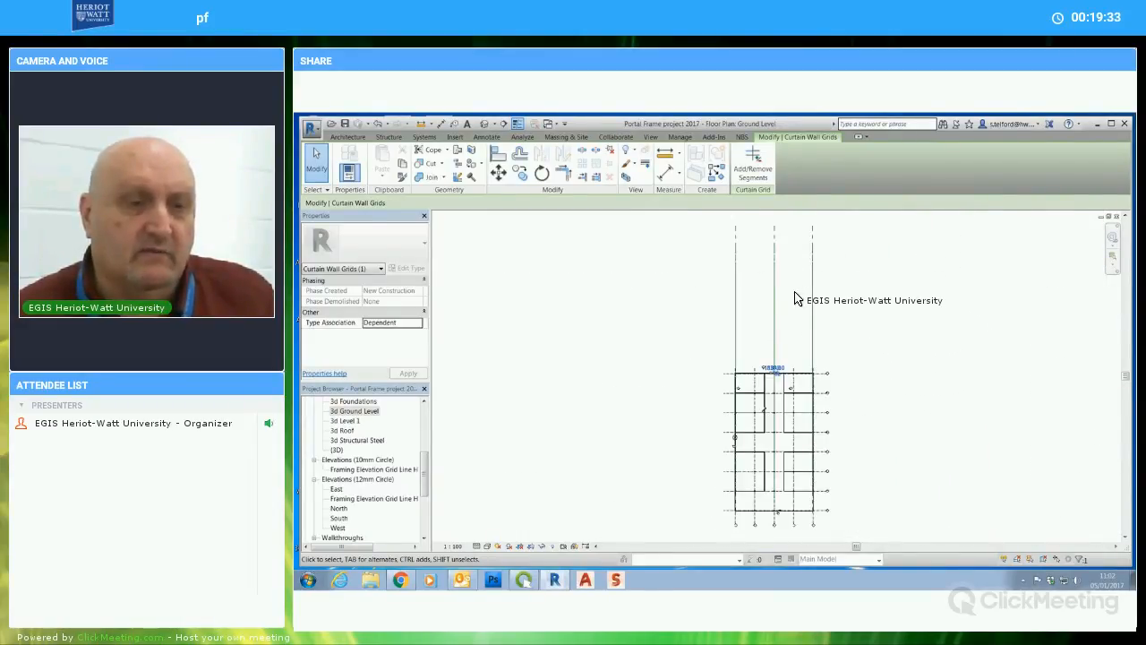
scroll(882, 340, "up", 5)
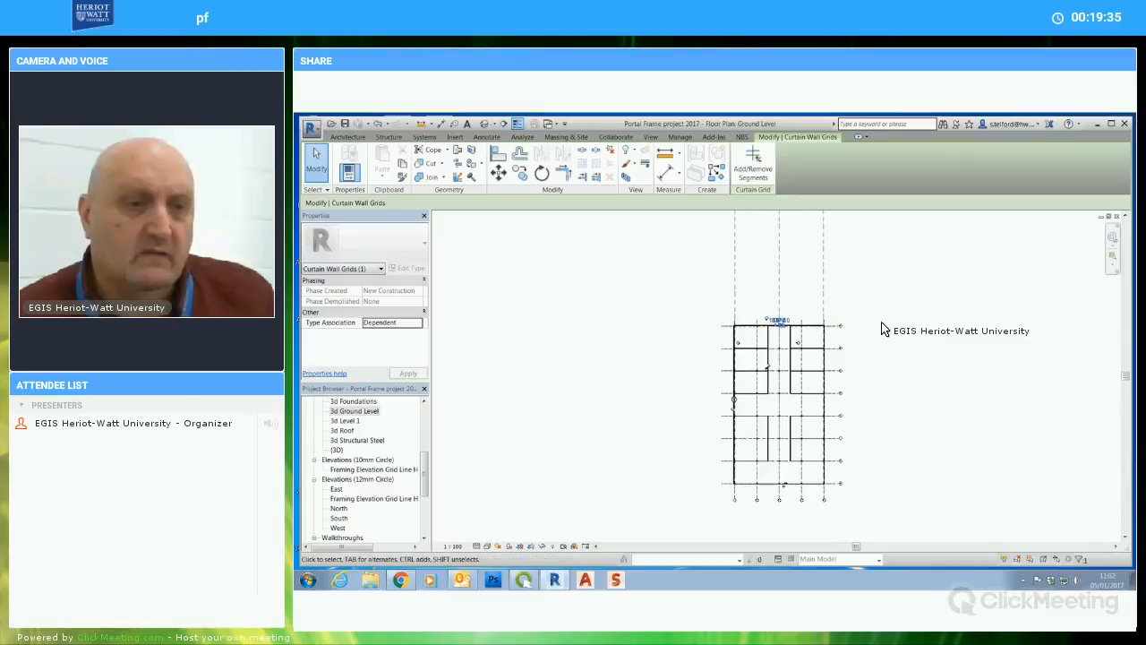
middle_click_drag(876, 322, 900, 289)
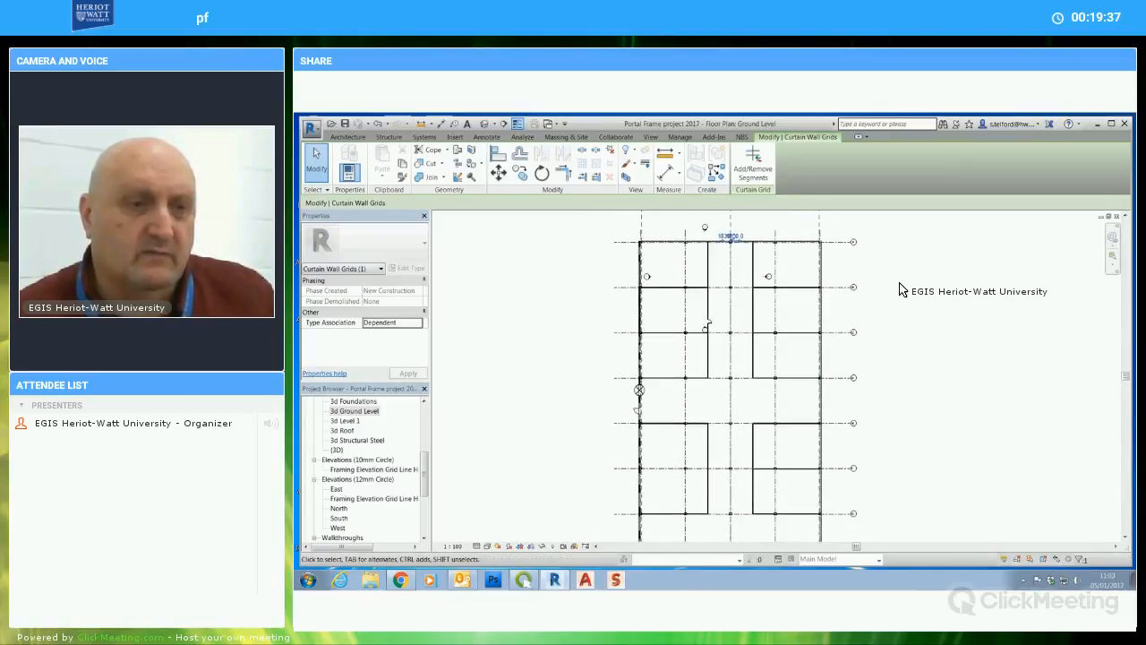
scroll(904, 313, "down", 2)
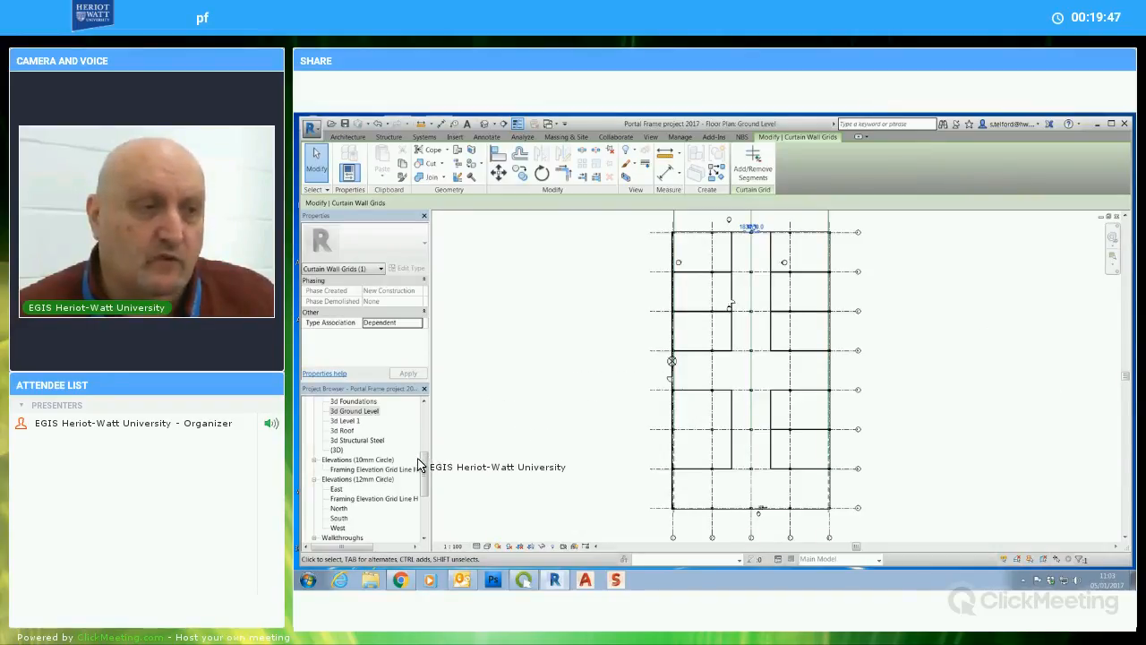
Open the Ground Level reflected ceiling plan and clear the current selection
mouse_move(424, 457)
left_mouse_down()
mouse_move(423, 437)
mouse_move(421, 447)
left_mouse_up()
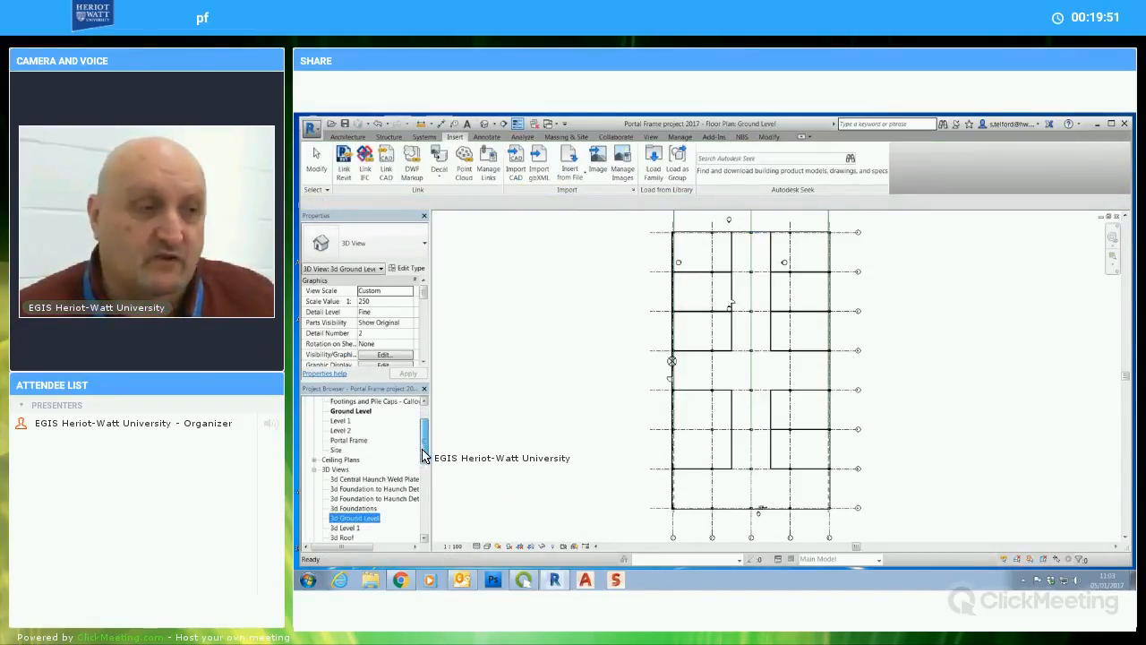
left_click(314, 460)
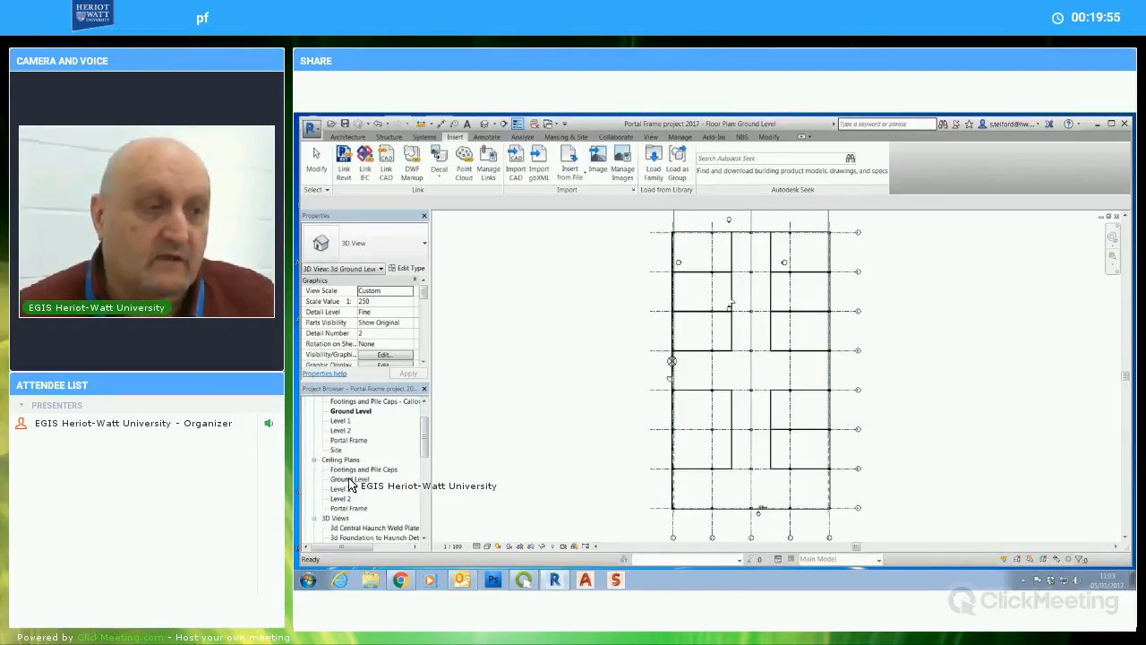
double_click(352, 479)
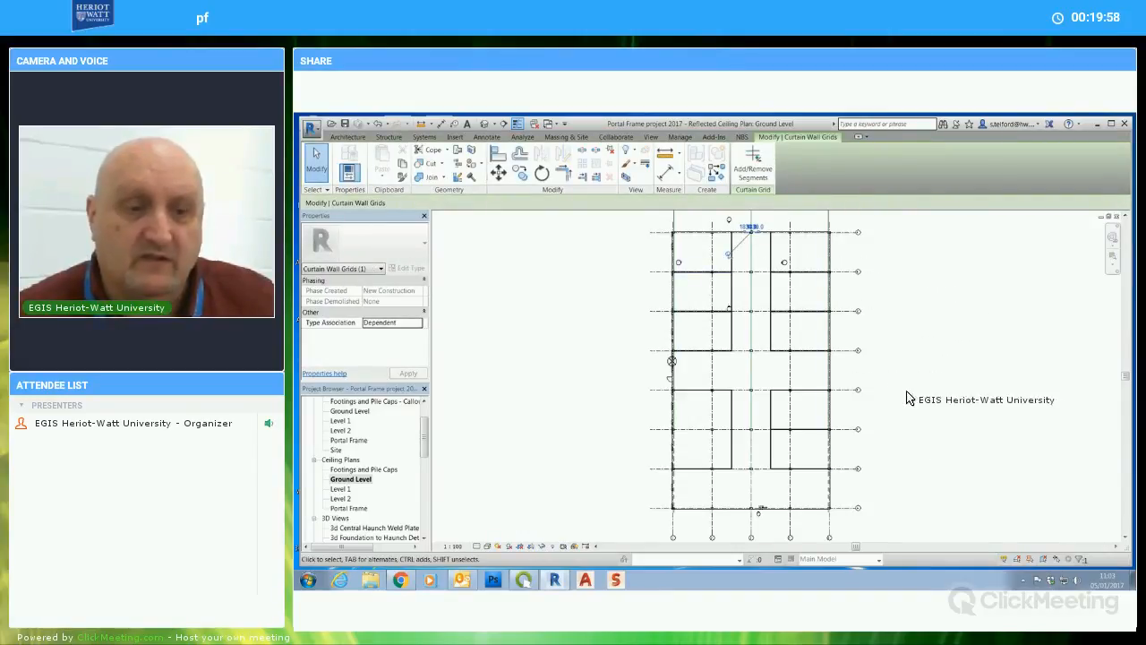
left_click(935, 404)
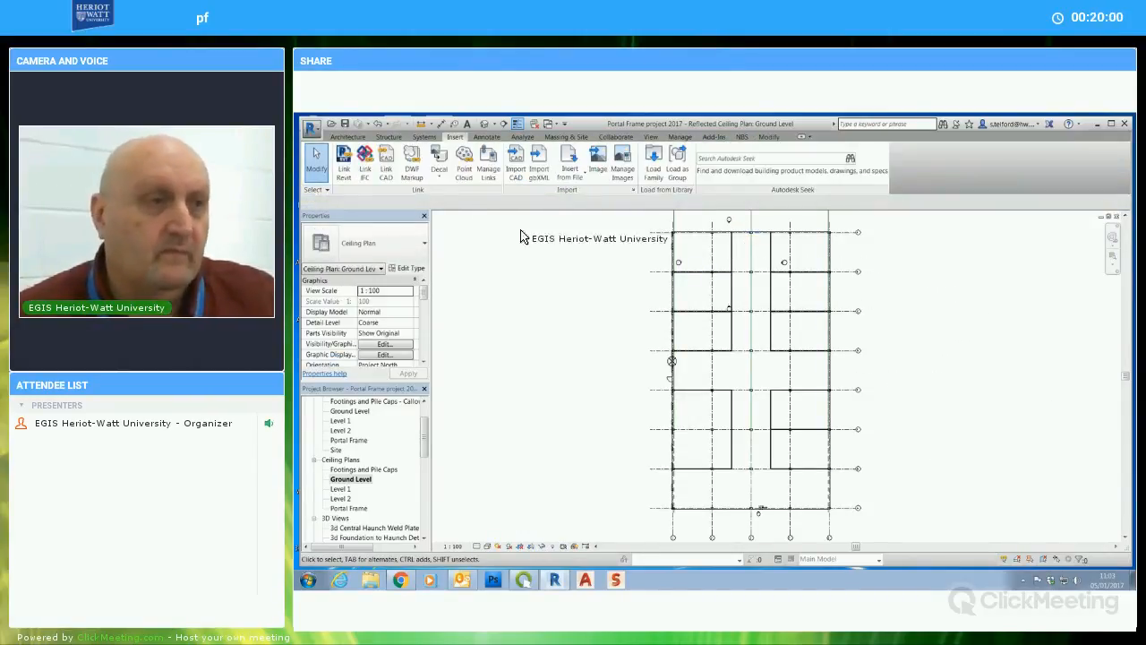
Place an automatic 600x1200mm_Grid compound ceiling at a 2600 height offset in the entrance-side room between grid lines A and B
left_click(349, 137)
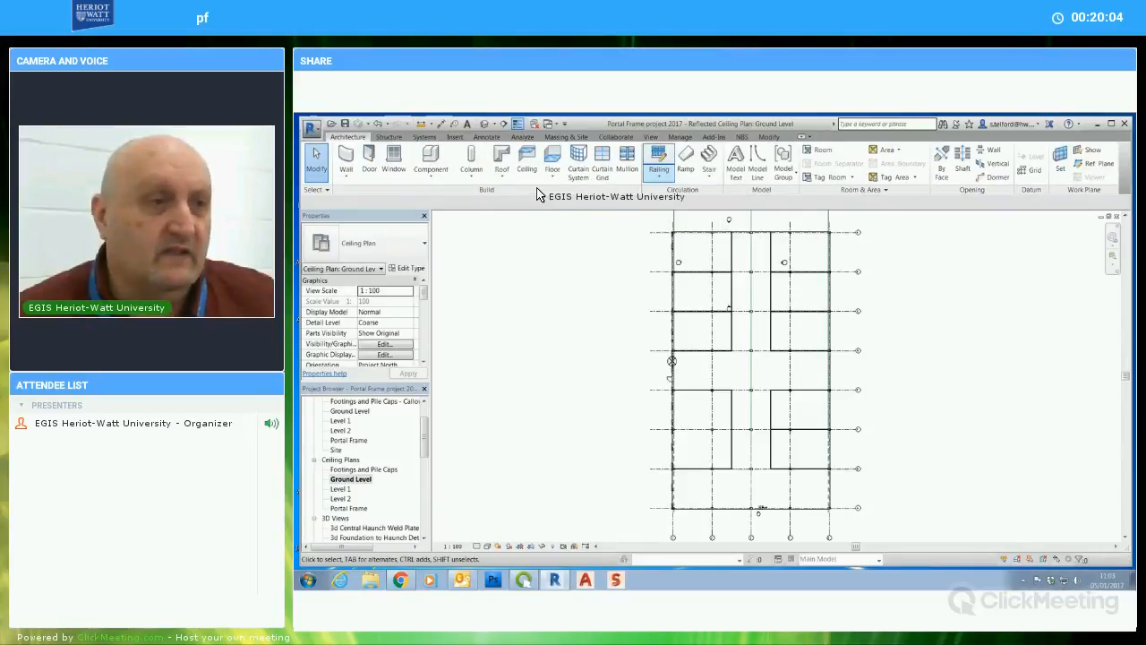
left_click(526, 163)
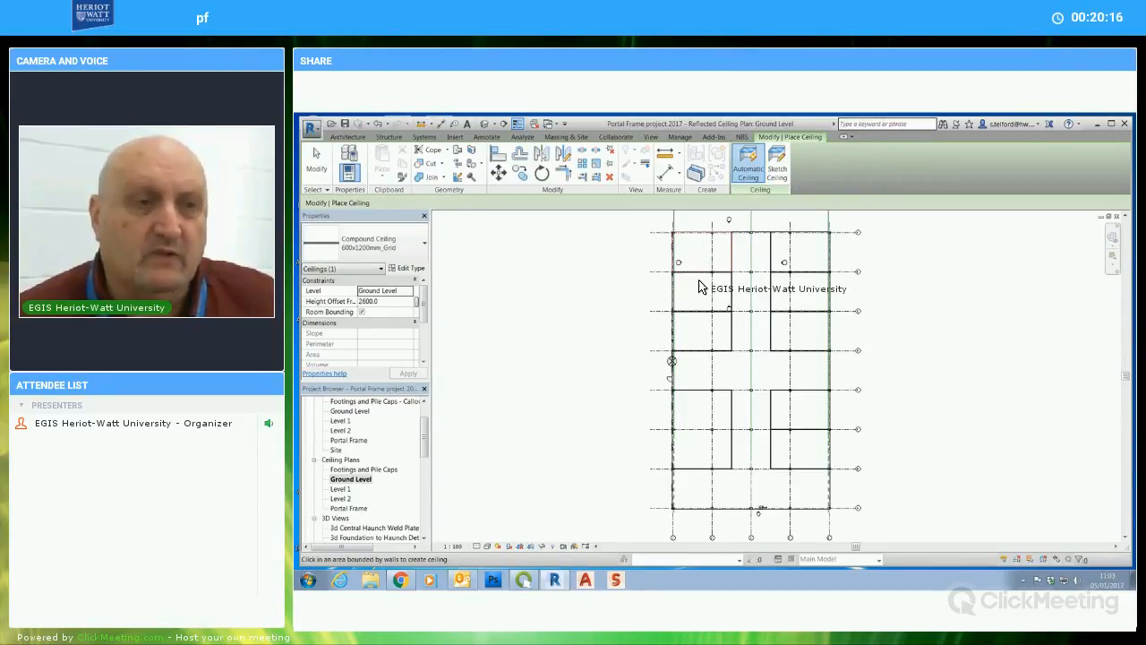
scroll(701, 286, "up", 4)
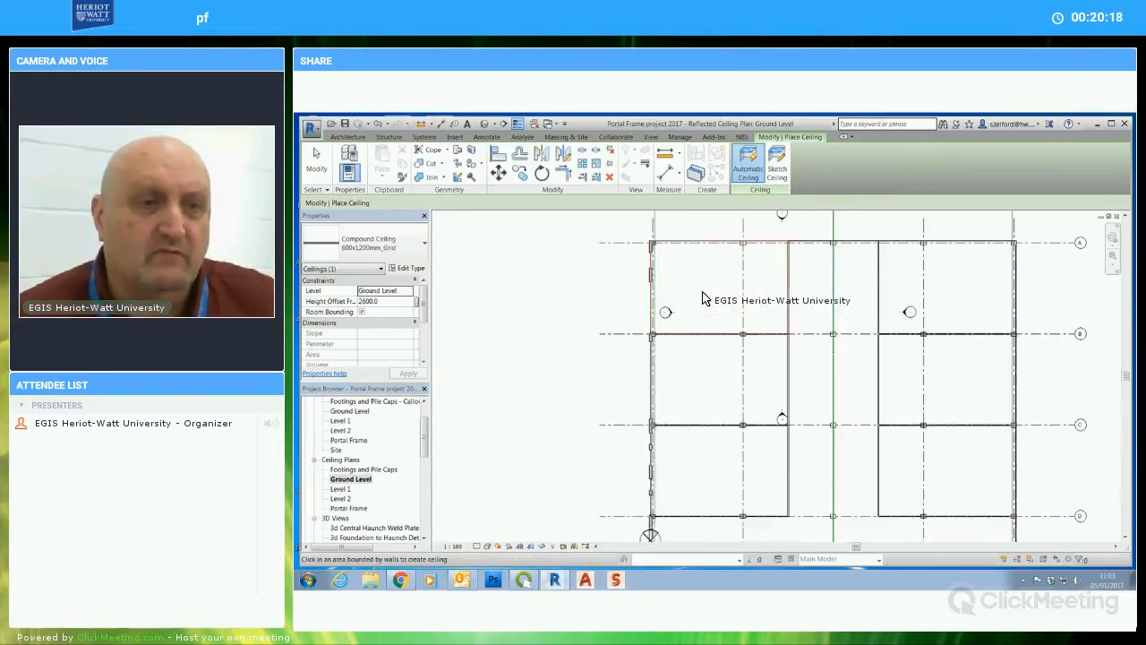
scroll(715, 288, "up", 1)
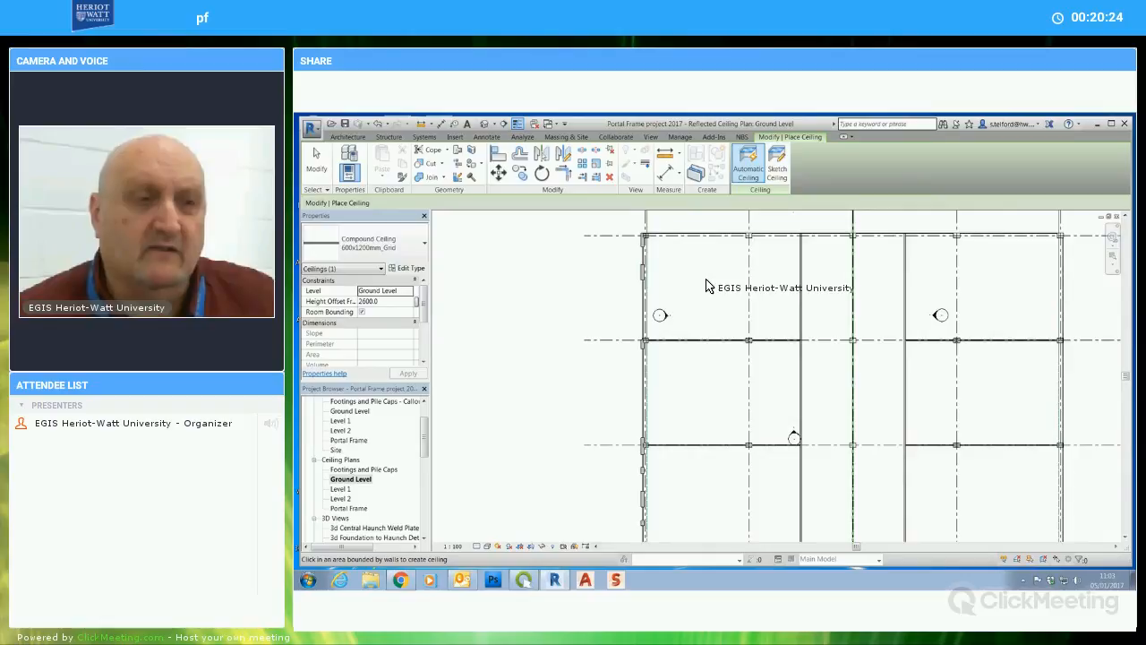
left_click(718, 304)
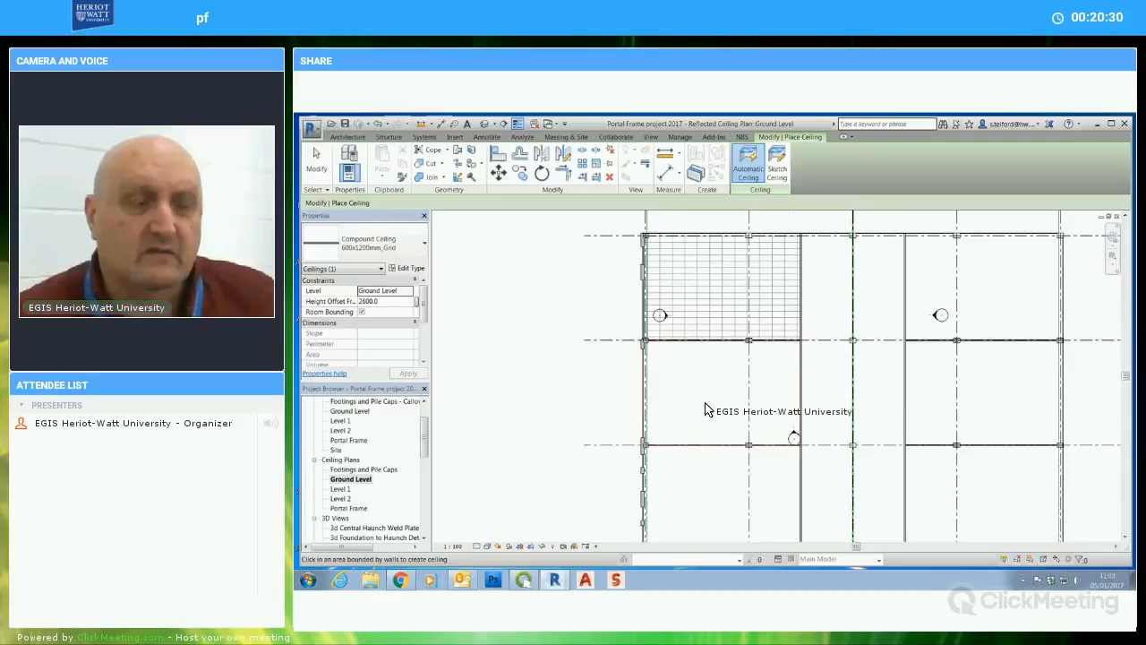
Place automatic 600x1200mm_Grid ceilings at a 2600 height offset in the remaining five rooms of the block starting at grid line A
middle_click_drag(709, 409, 701, 364)
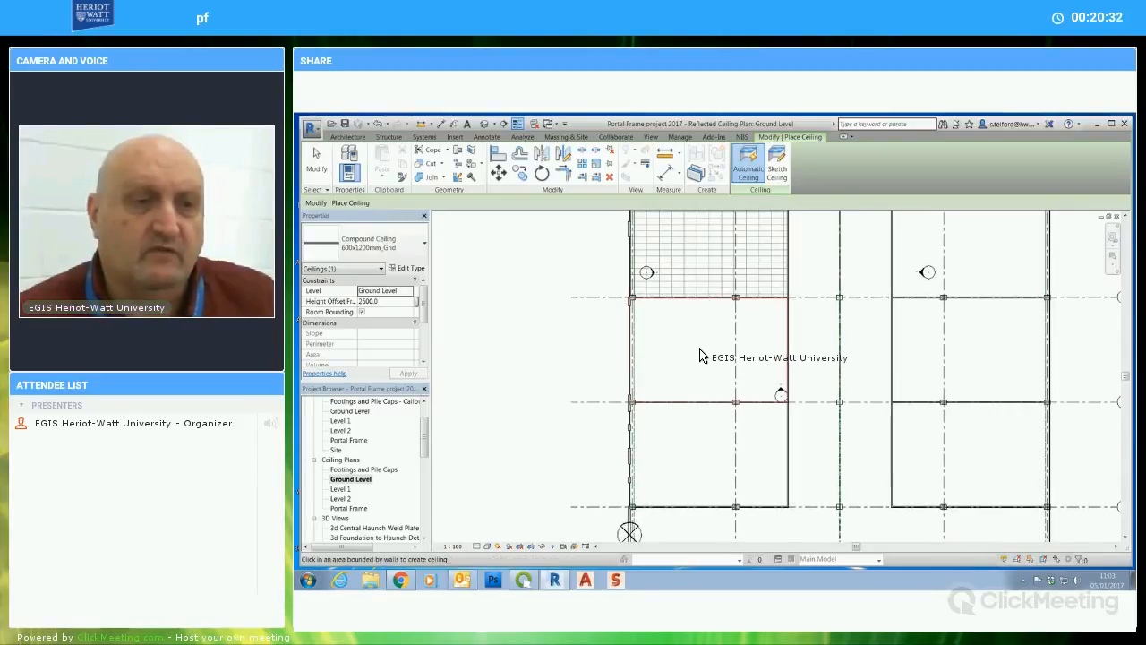
left_click(700, 362)
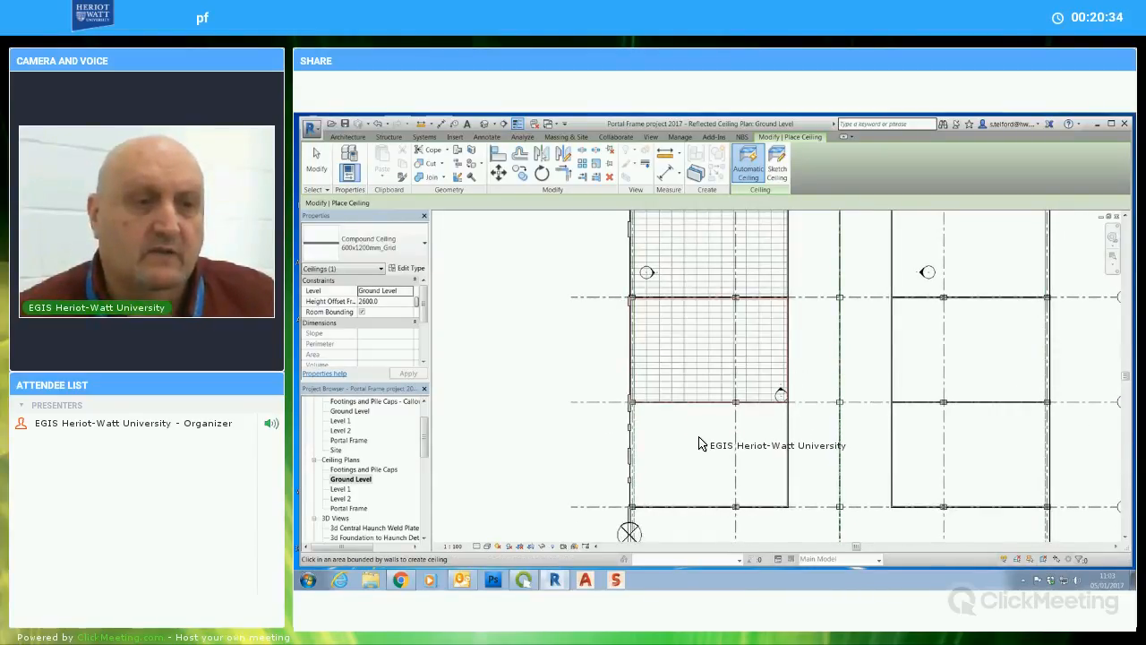
left_click(760, 457)
left_click(982, 461)
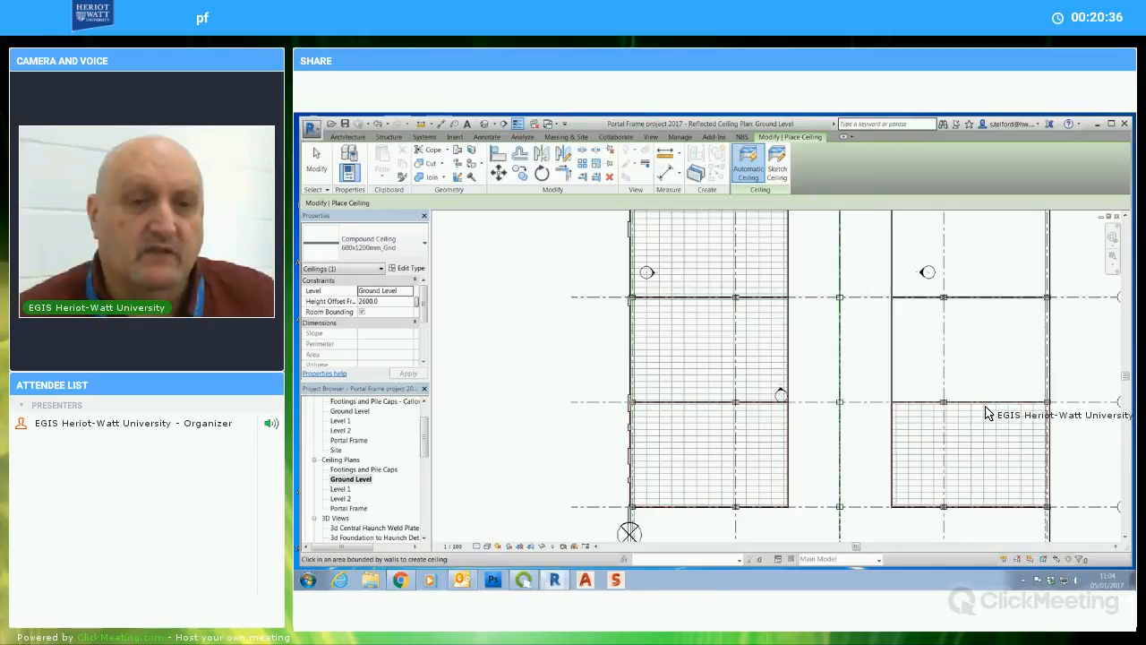
left_click(983, 370)
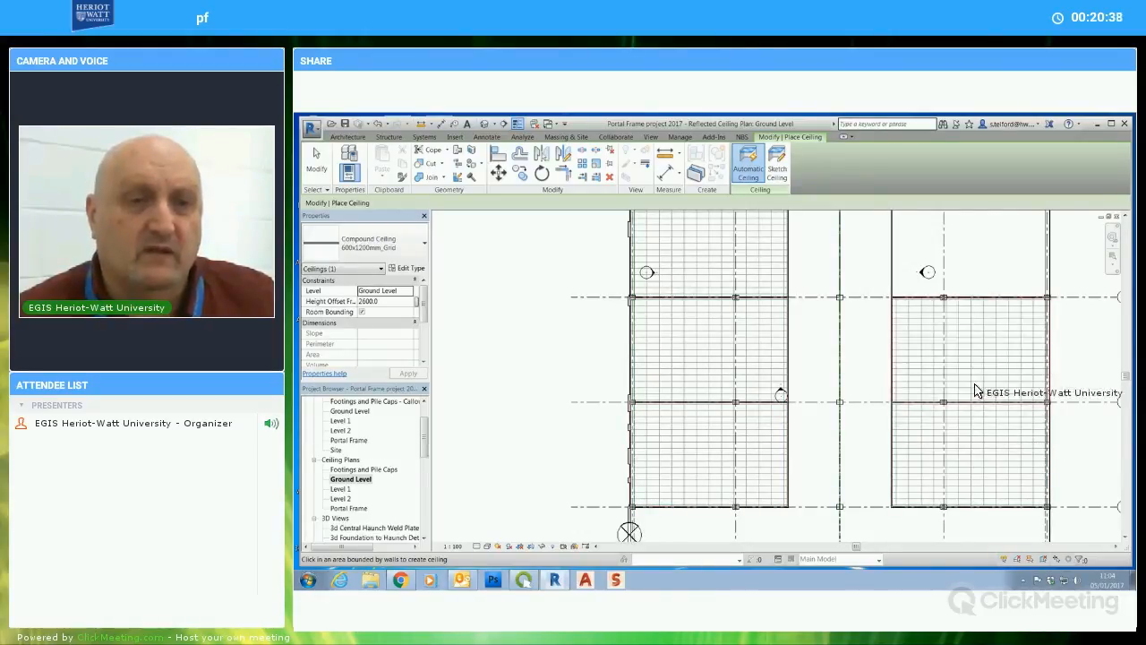
scroll(977, 358, "up", 2)
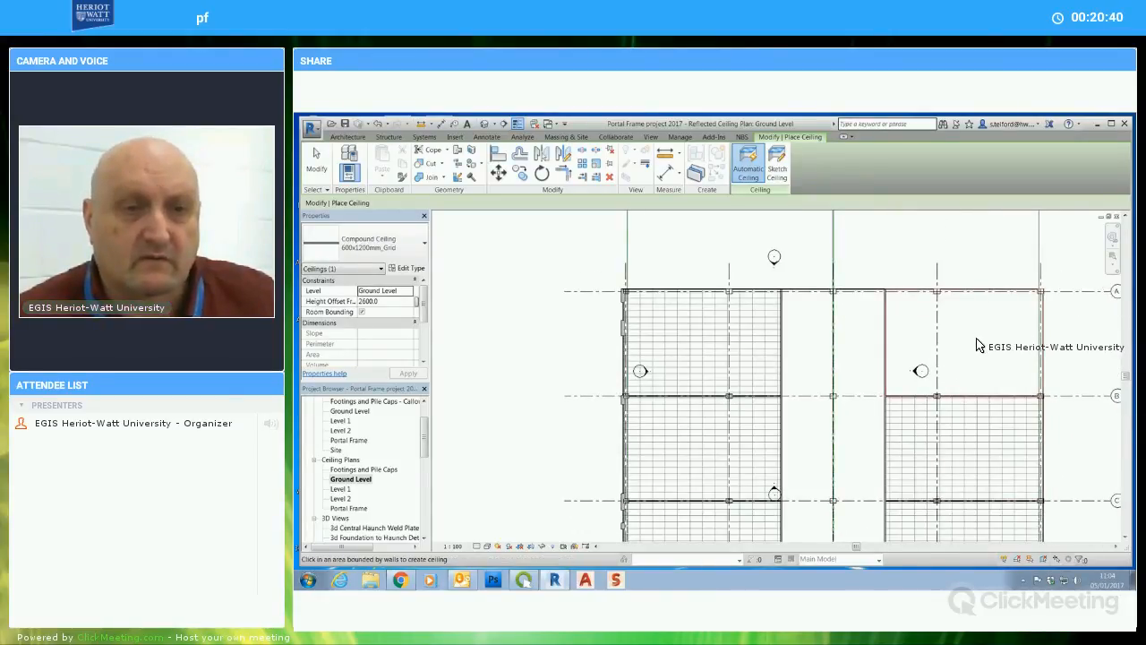
left_click(978, 345)
Place automatic 600x1200mm_Grid ceilings in the second block's two small rooms and the large room across the corridor
scroll(1061, 448, "down", 2)
mouse_move(981, 525)
middle_mouse_down()
mouse_move(931, 445)
mouse_move(911, 457)
middle_mouse_up()
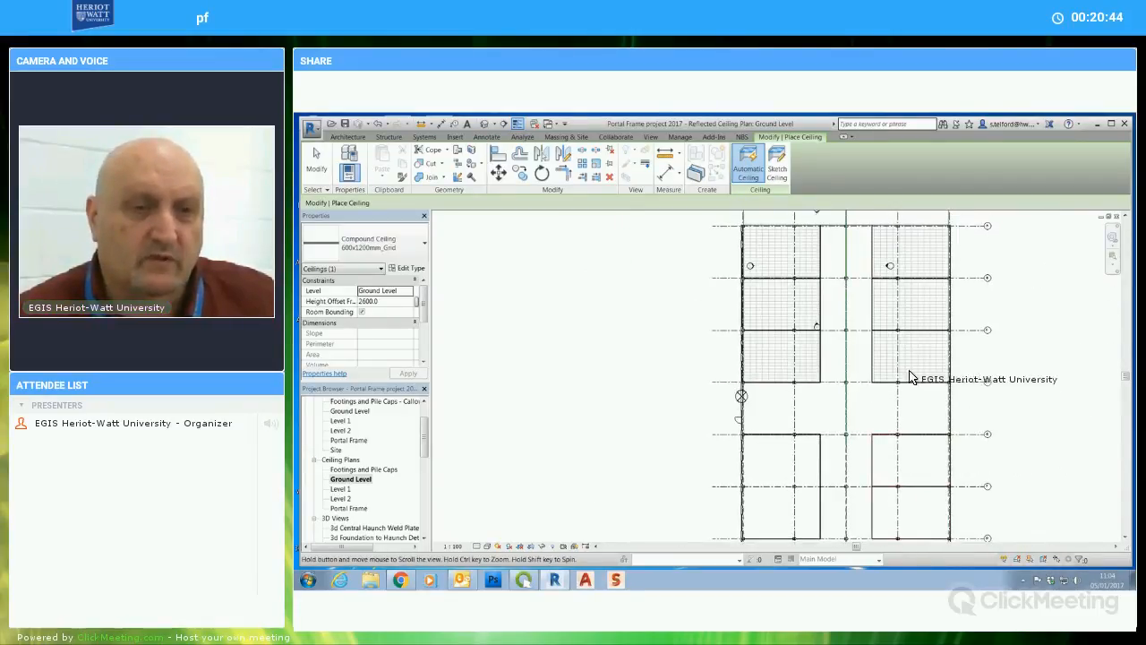
middle_click_drag(907, 379, 864, 327)
left_click(856, 325)
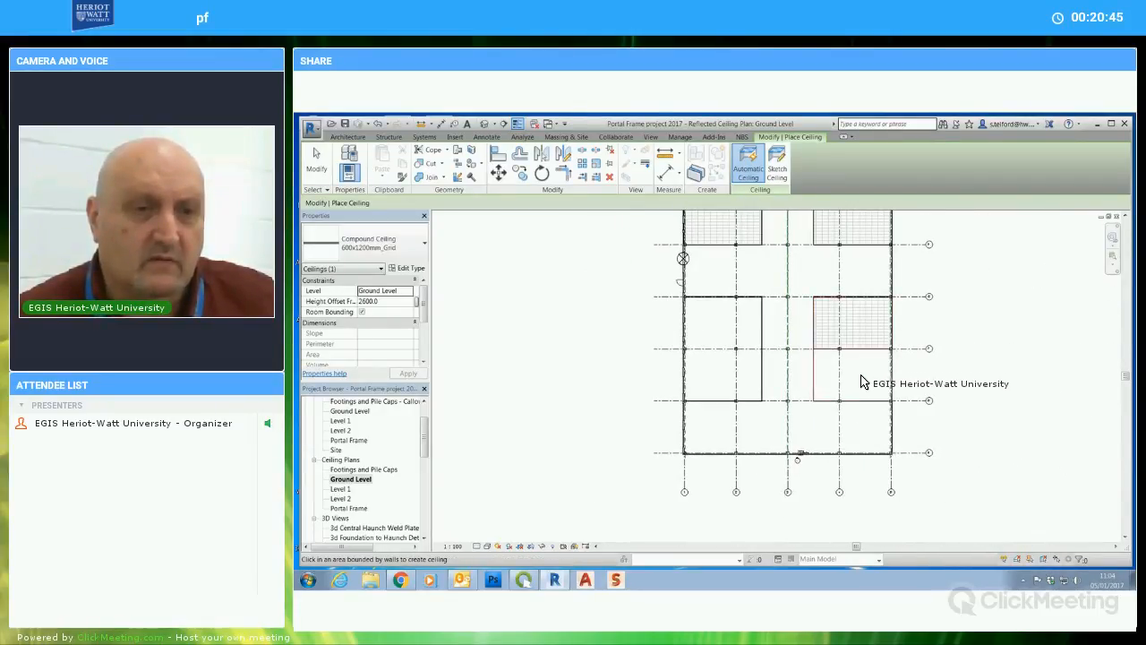
left_click(861, 381)
left_click(716, 379)
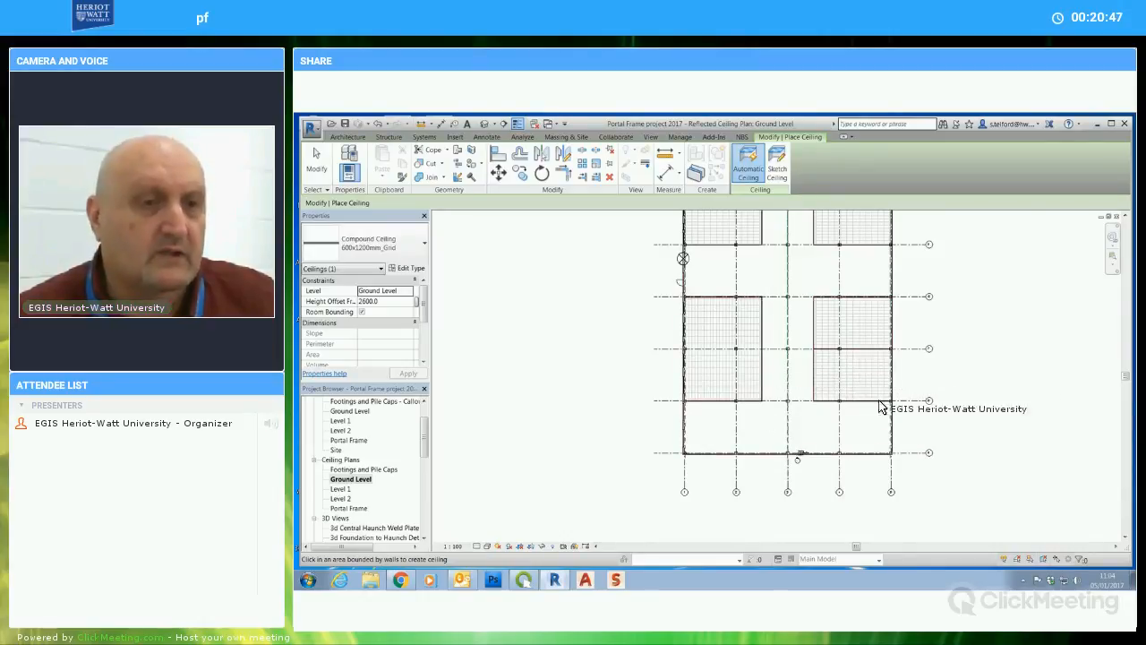
scroll(943, 387, "down", 3)
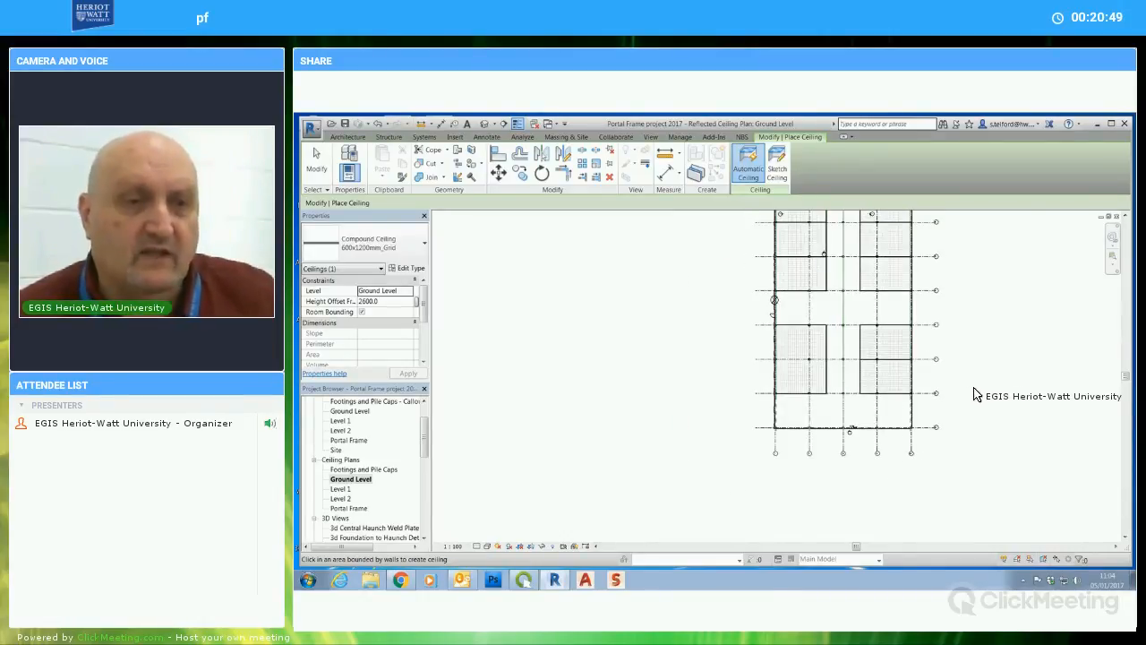
middle_click_drag(974, 440, 973, 453)
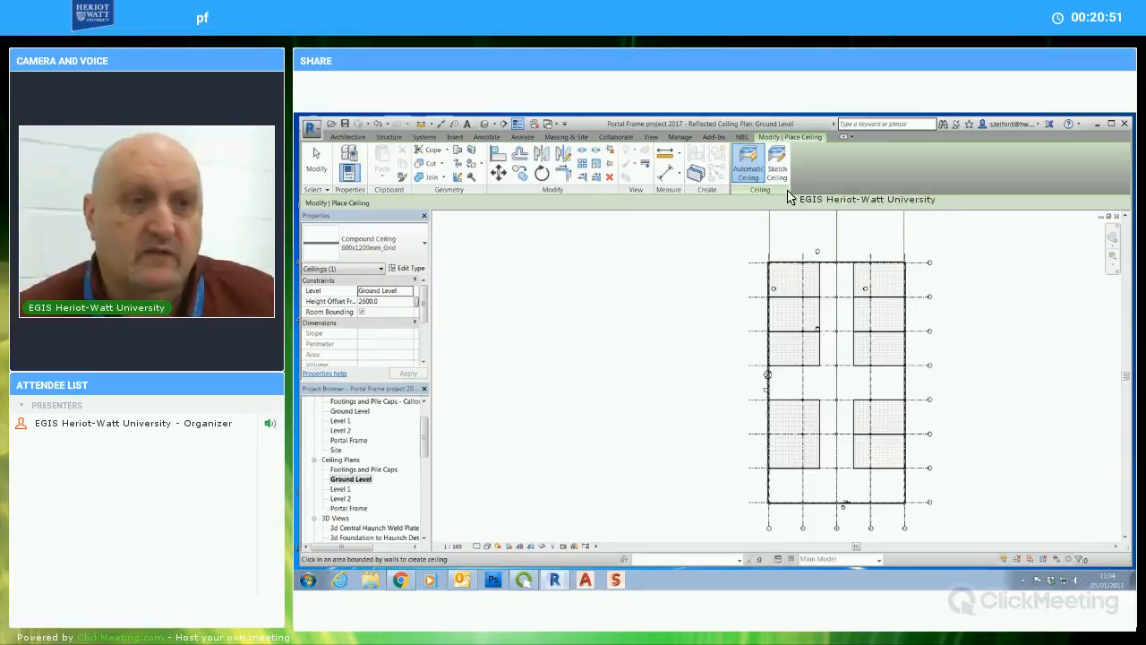
left_click(777, 166)
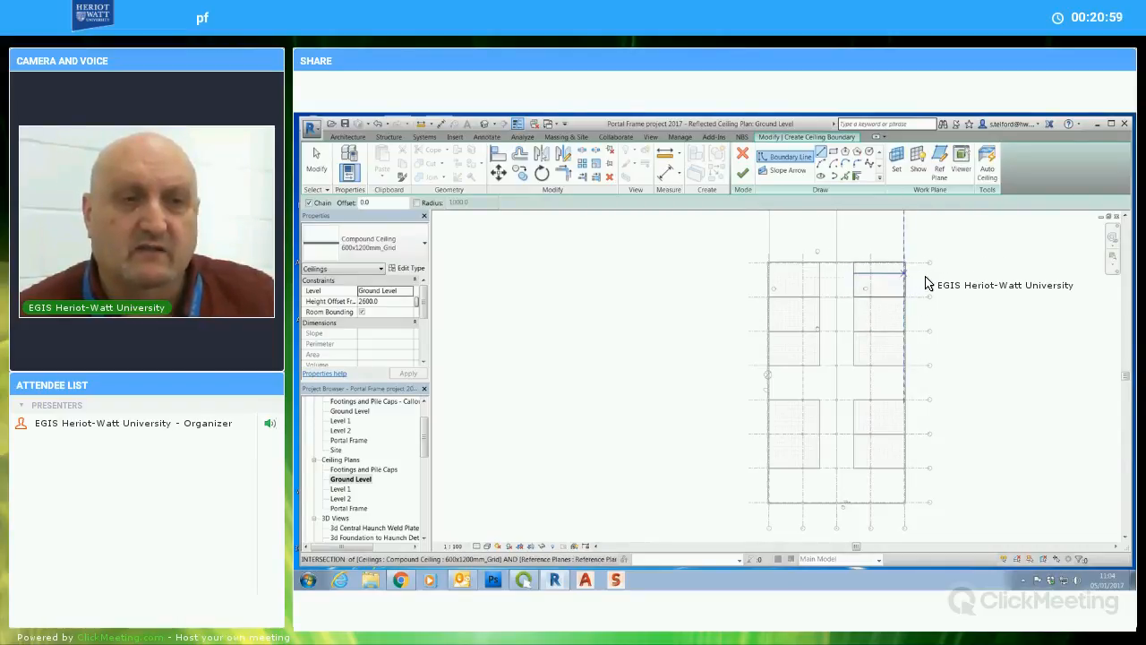
left_click(743, 171)
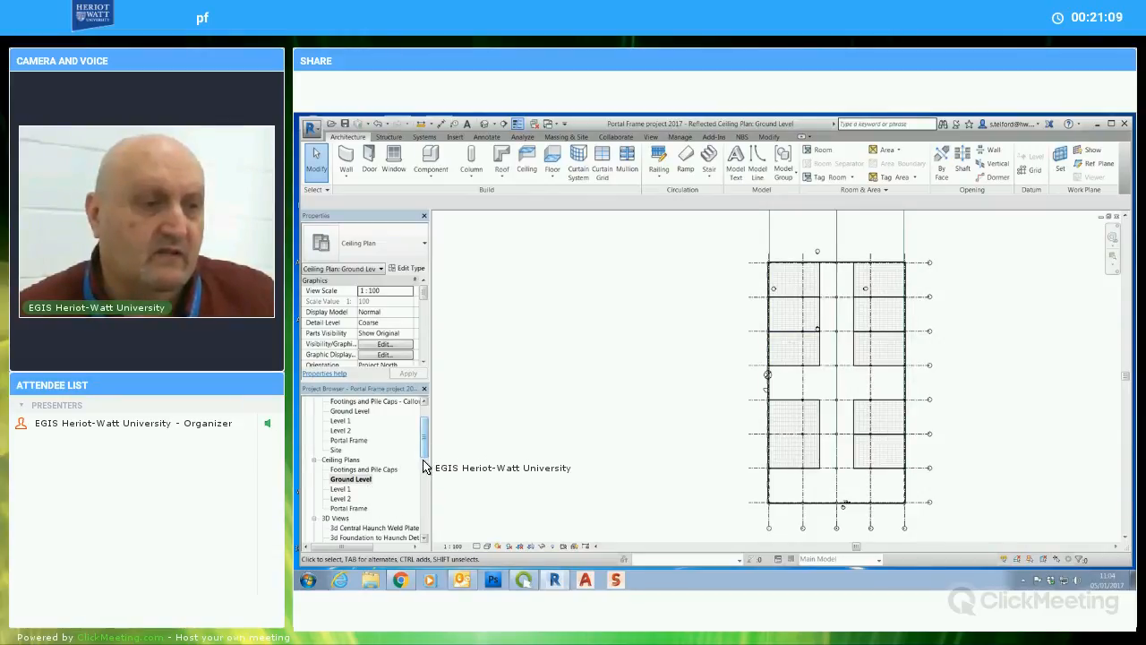
Open the {3D} view and turn the building so the ceilings can be seen through the glazed gable end
scroll(394, 479, "down", 3)
left_click(346, 507)
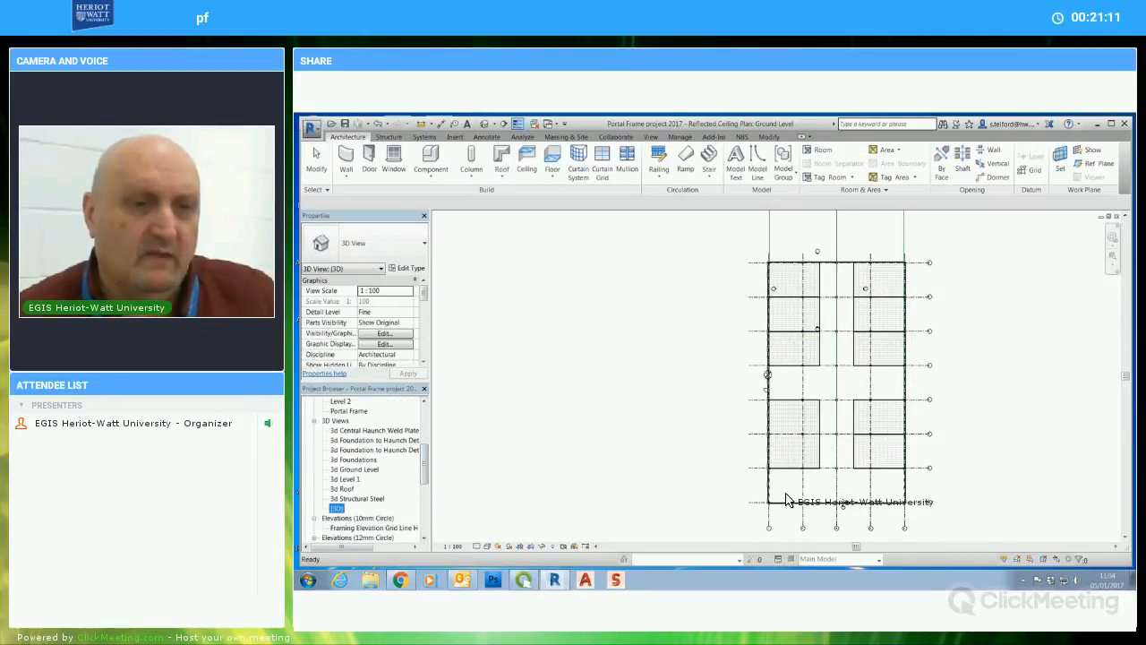
double_click(356, 508)
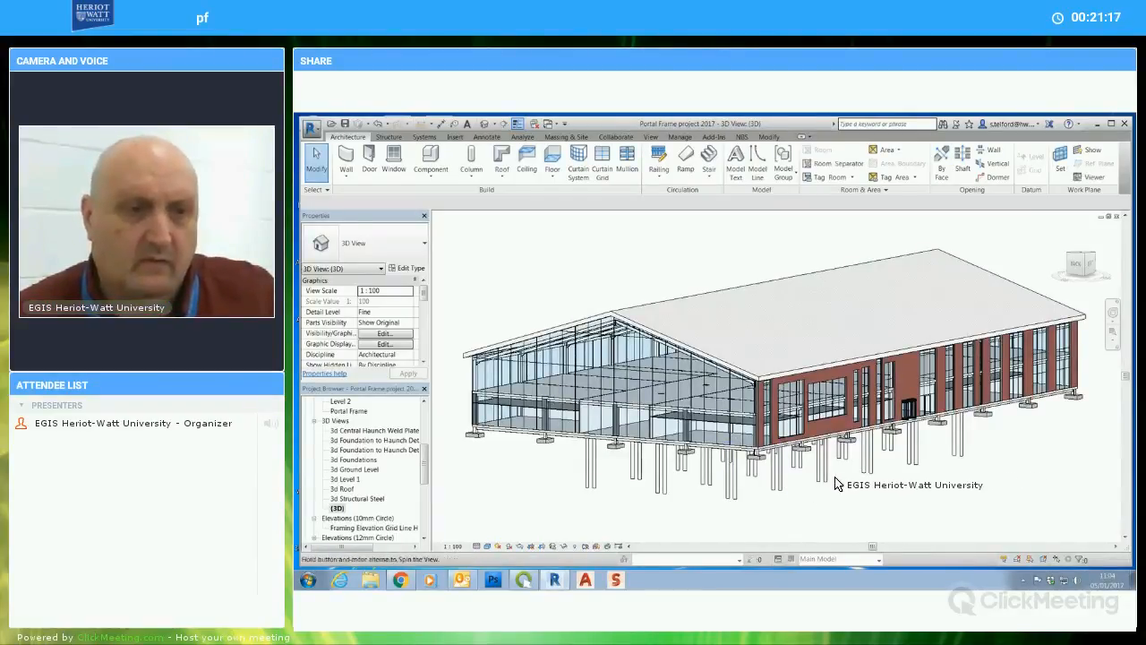
middle_click_drag(834, 479, 826, 440, "shift")
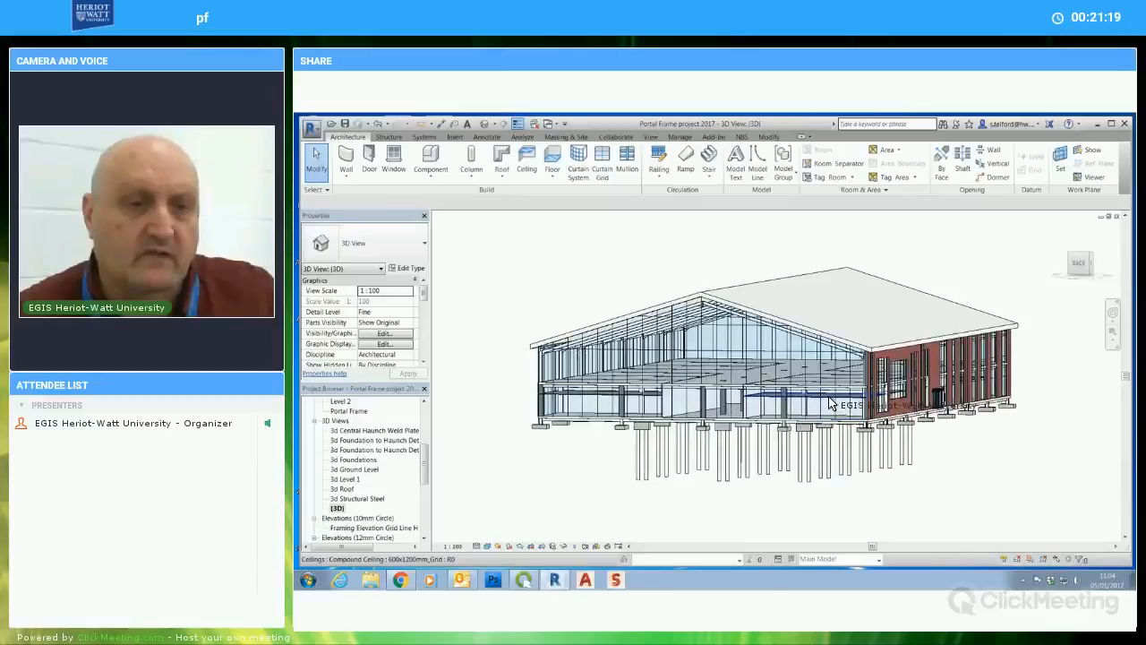
Select all instances of the 600x1200mm_Grid ceiling and set their height offset from Ground Level to 3100
left_click(833, 402)
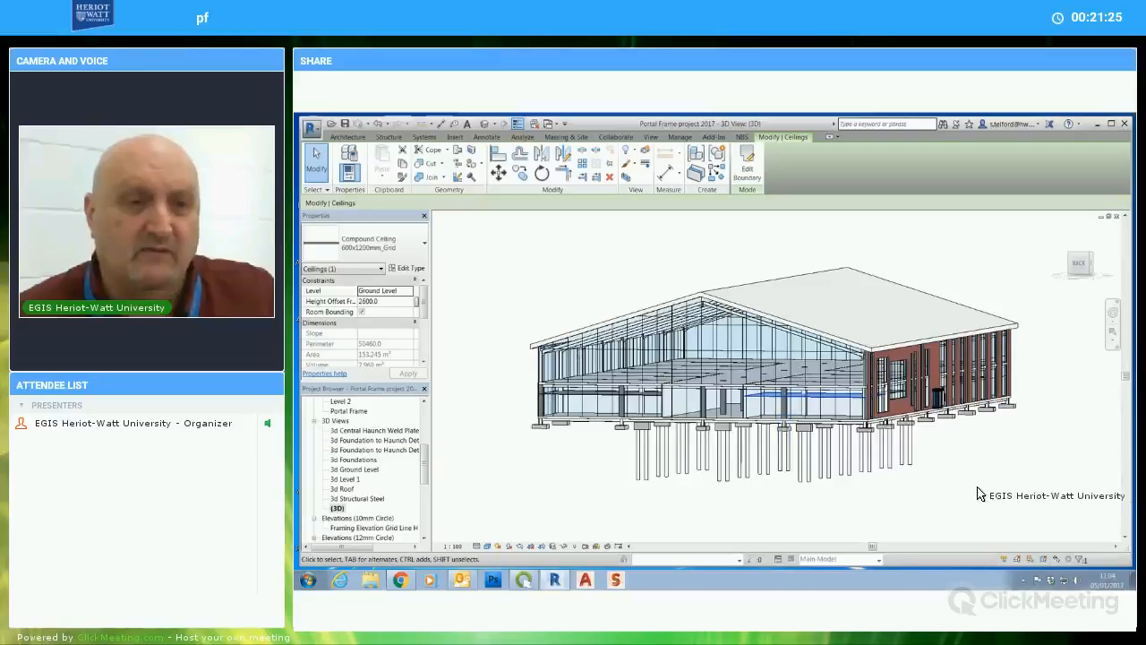
middle_click_drag(990, 506, 1001, 500, "shift")
key("s")
key("a")
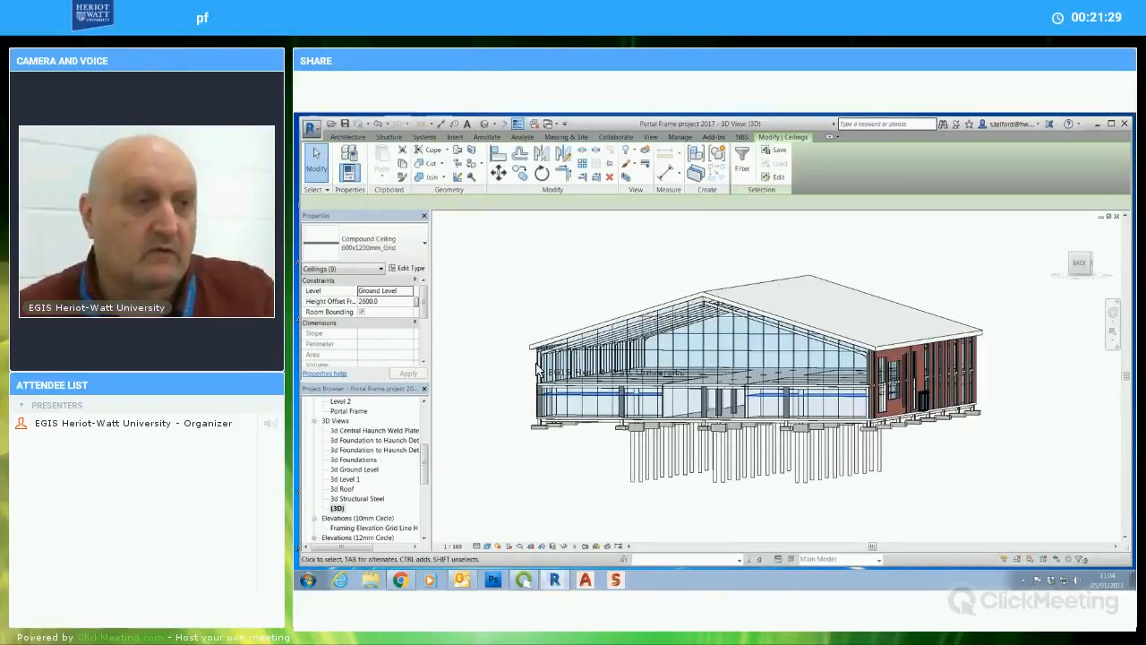
left_click(386, 302)
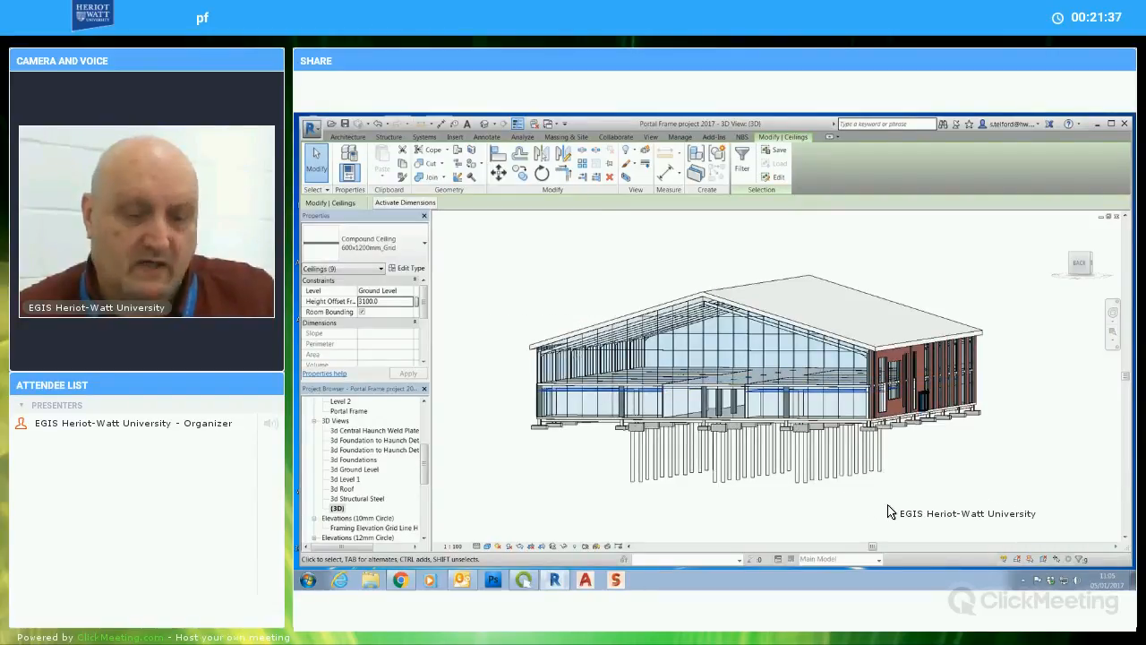
Examine the ceilings' height below the upper floor from several angles through the glazed gable, and clear the selection
middle_click_drag(900, 502, 842, 402, "shift")
scroll(878, 396, "up", 3)
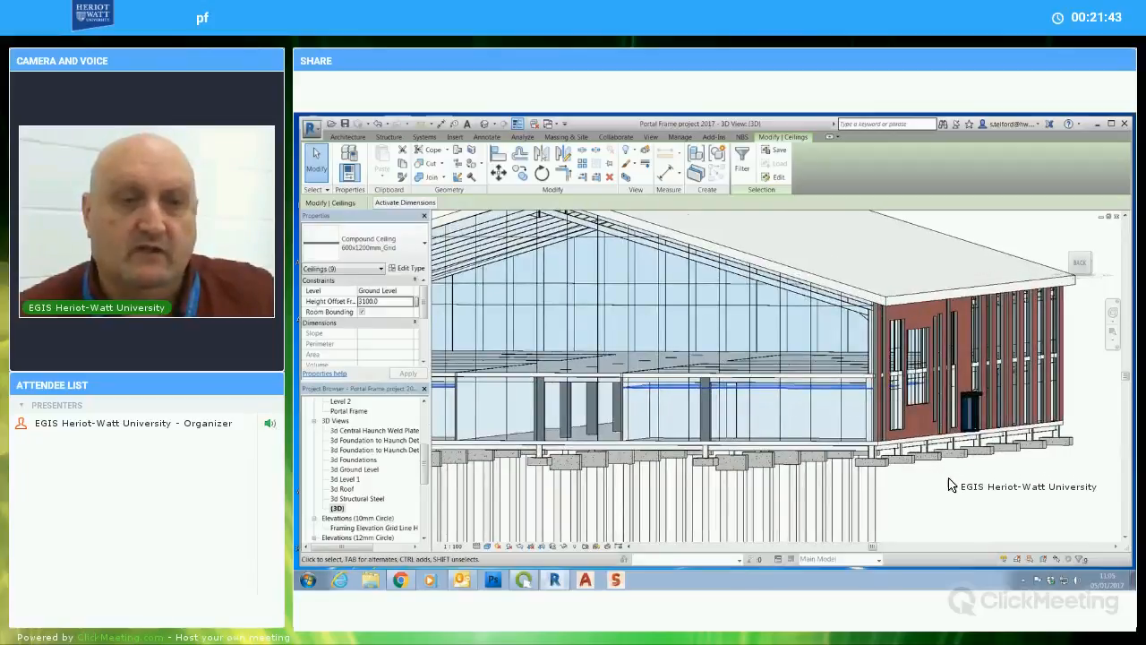
scroll(953, 489, "down", 1)
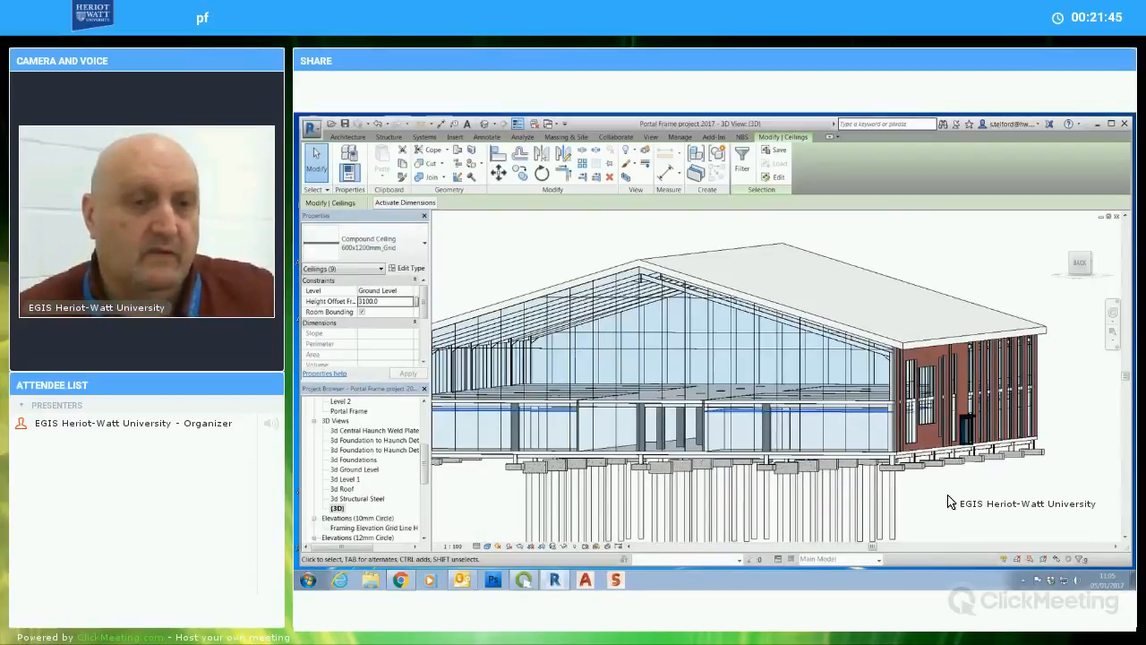
mouse_move(960, 495)
middle_mouse_down("shift")
mouse_move(931, 478)
mouse_move(969, 488)
mouse_move(947, 500)
middle_mouse_up("shift")
scroll(941, 502, "up", 2)
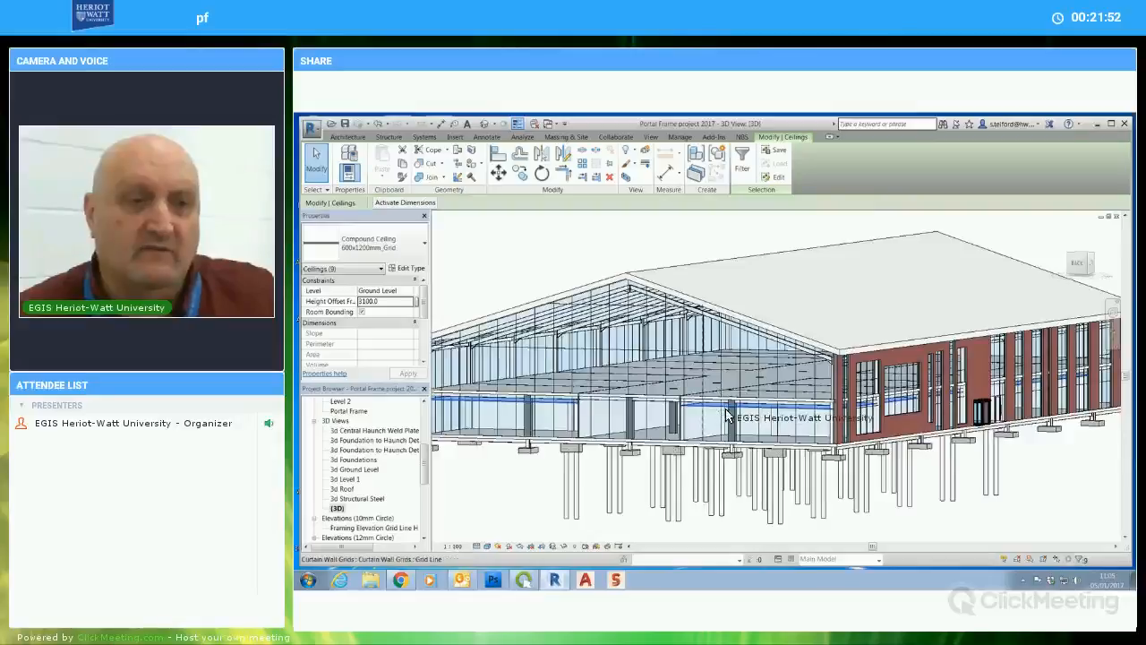
middle_click_drag(726, 415, 781, 356, "shift")
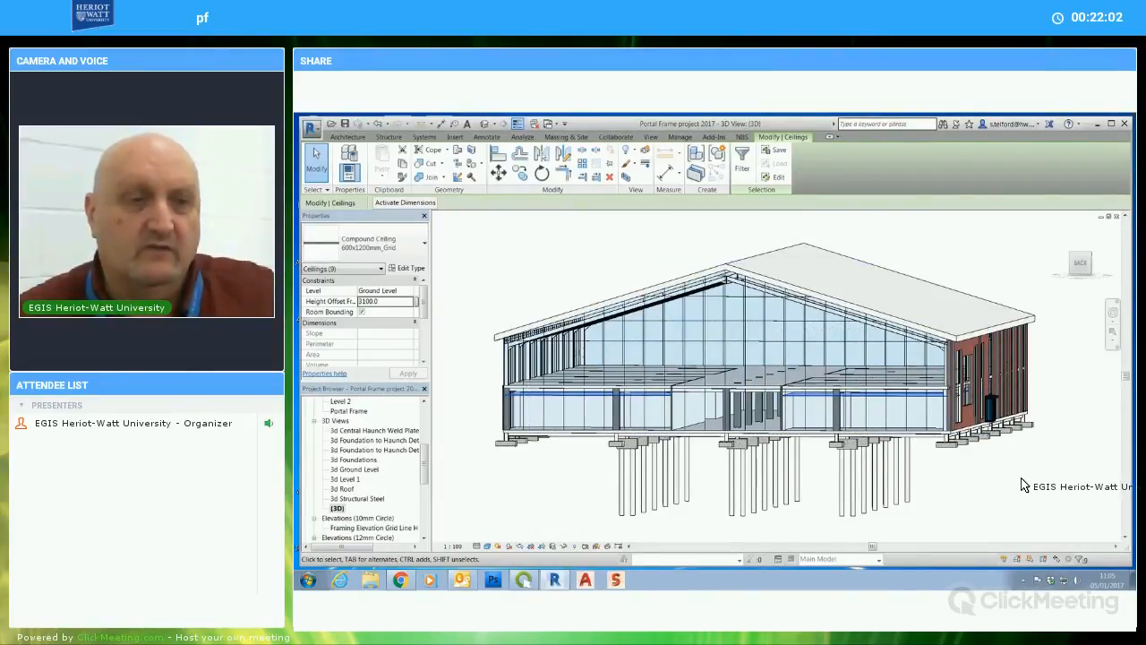
middle_click_drag(1024, 481, 886, 473, "shift")
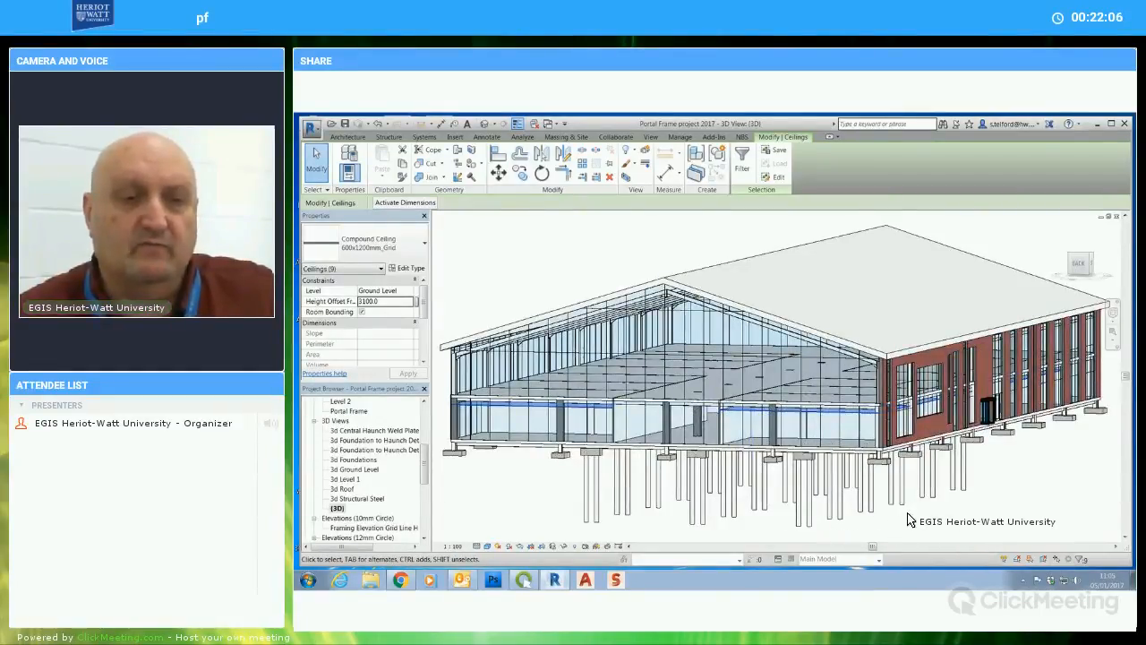
middle_click_drag(952, 498, 934, 471, "shift")
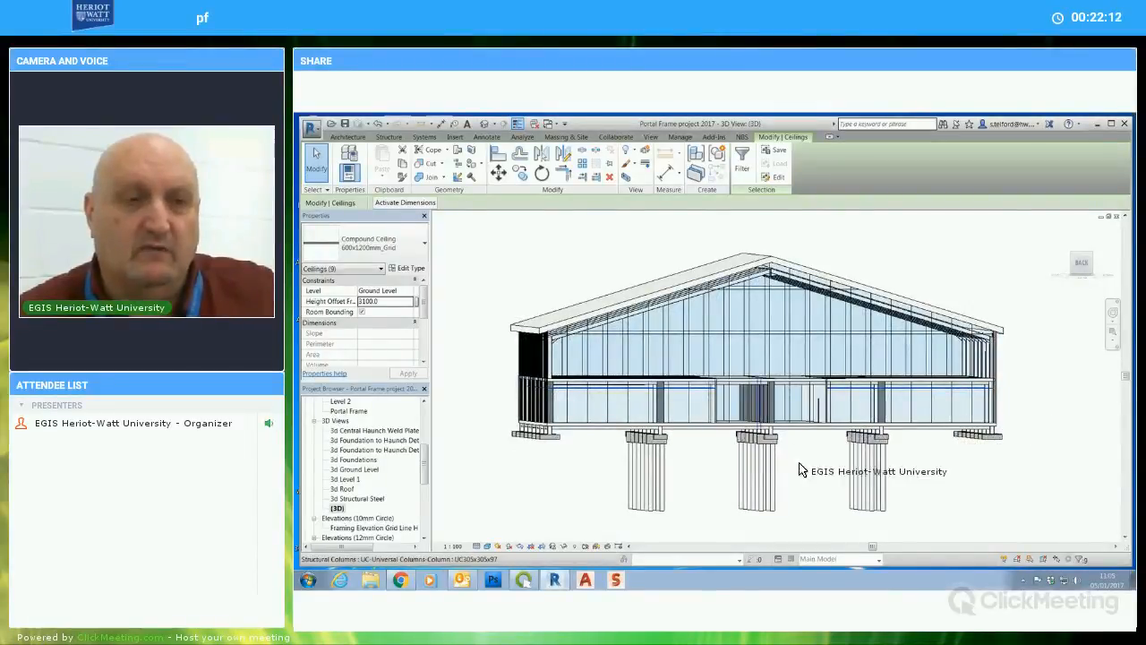
middle_click_drag(721, 462, 759, 404, "shift")
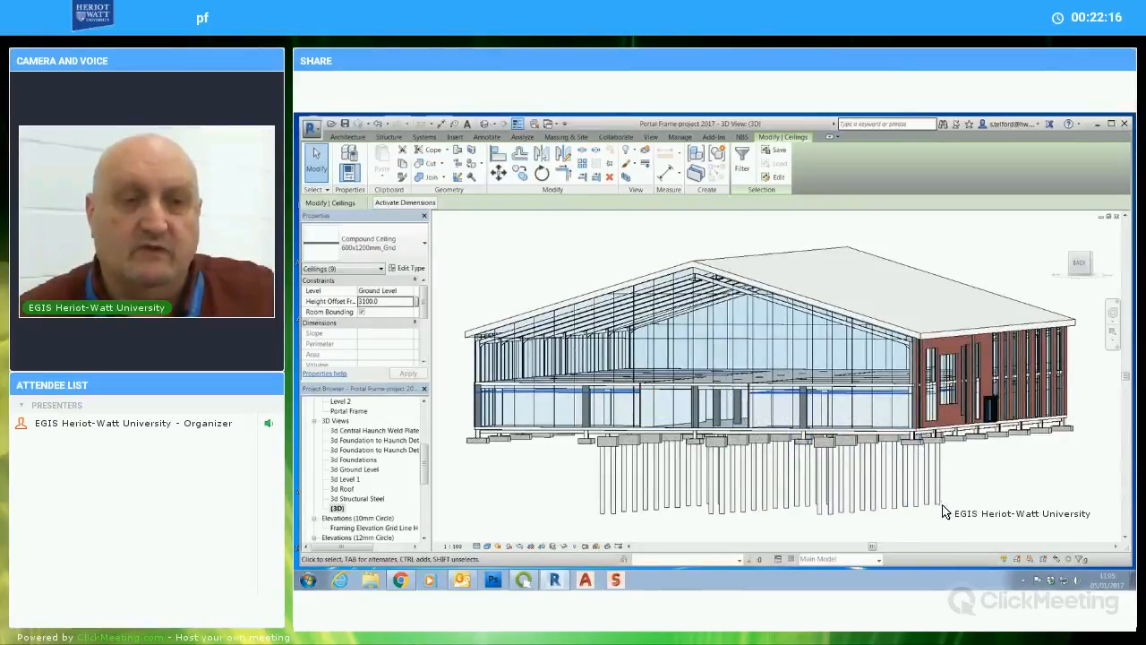
middle_click_drag(941, 511, 941, 486, "shift")
middle_click_drag(985, 519, 892, 413, "shift")
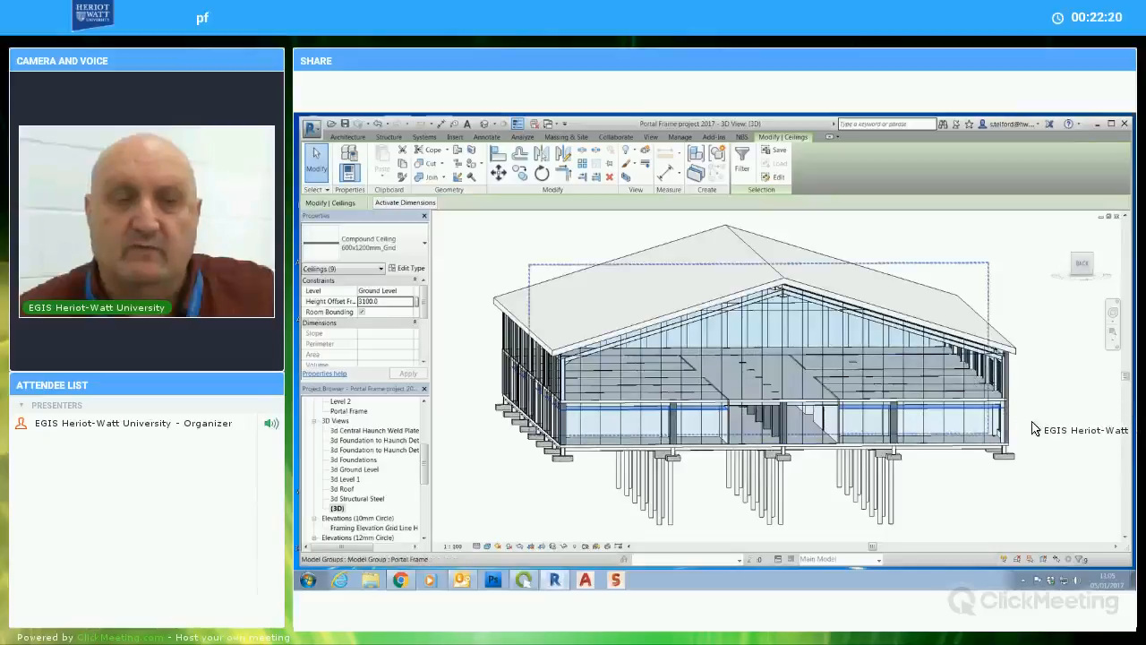
middle_click_drag(1025, 433, 647, 427, "shift")
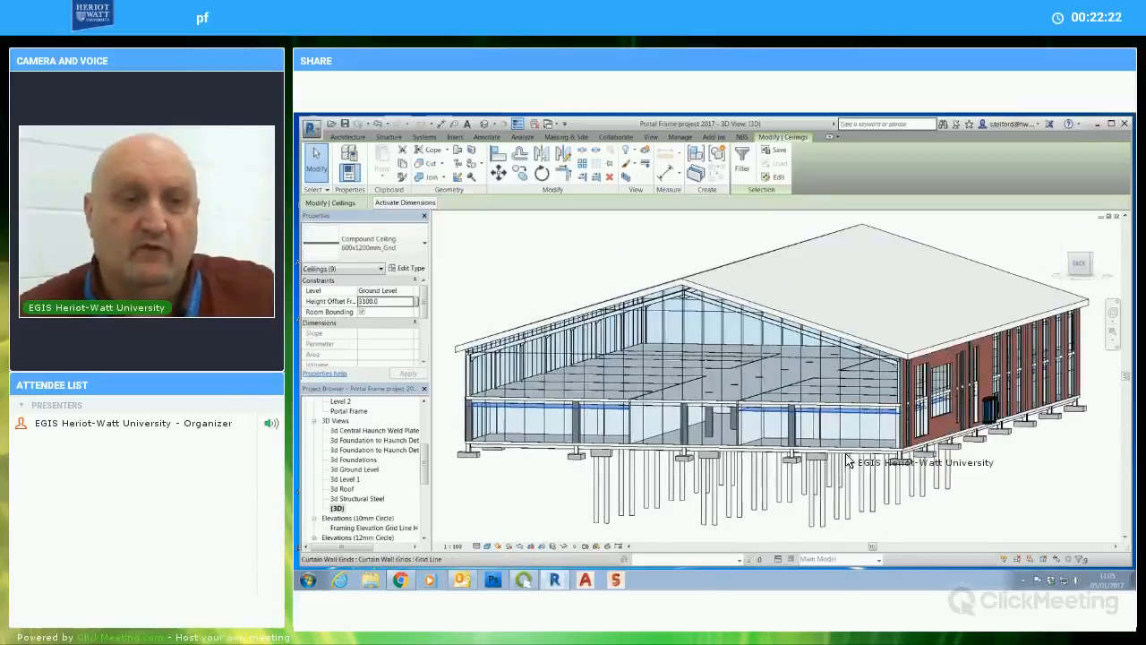
middle_click_drag(962, 503, 805, 385, "shift")
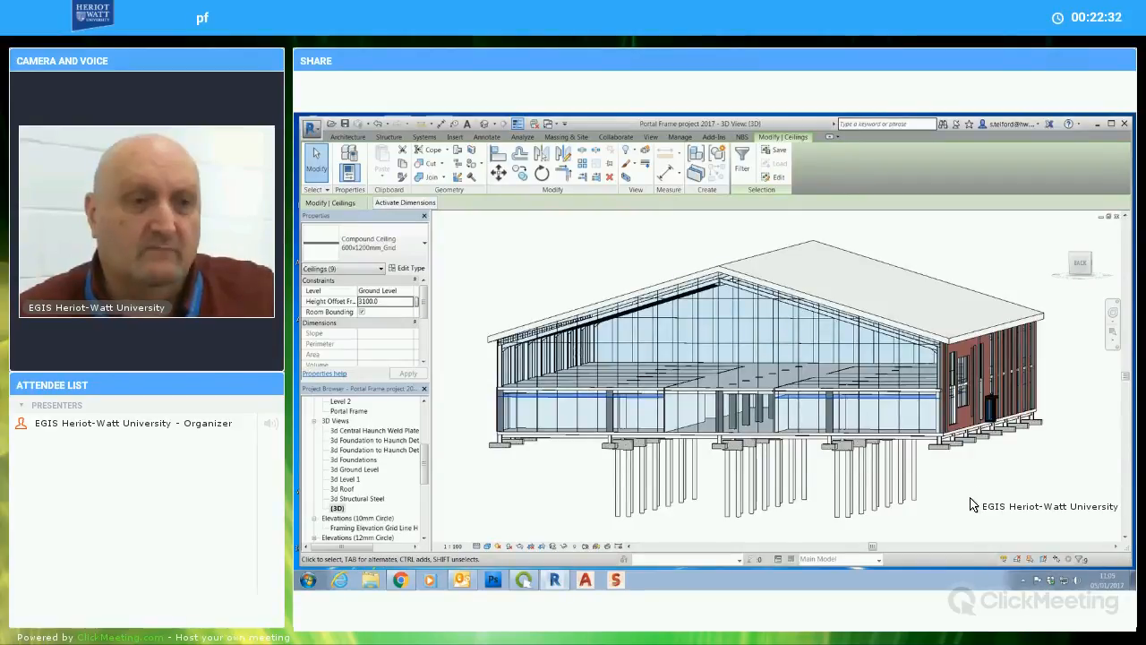
middle_click_drag(970, 498, 966, 505, "shift")
key("Escape")
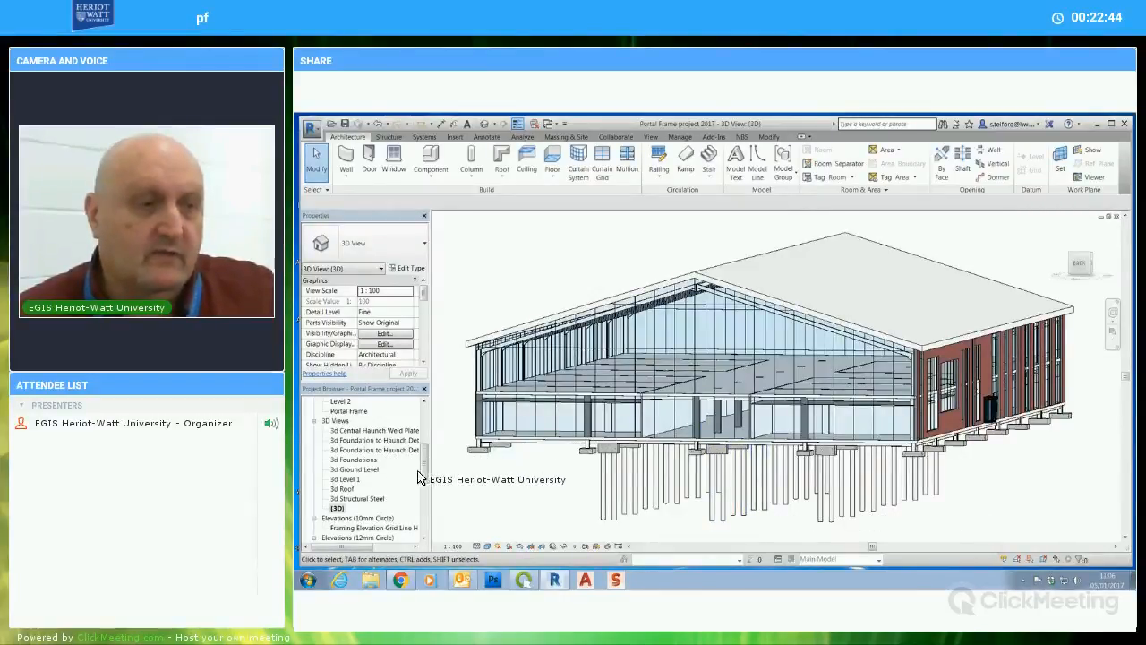
Open the Ground Level floor plan and set its visual style to Consistent Colors
left_click_drag(425, 473, 425, 433)
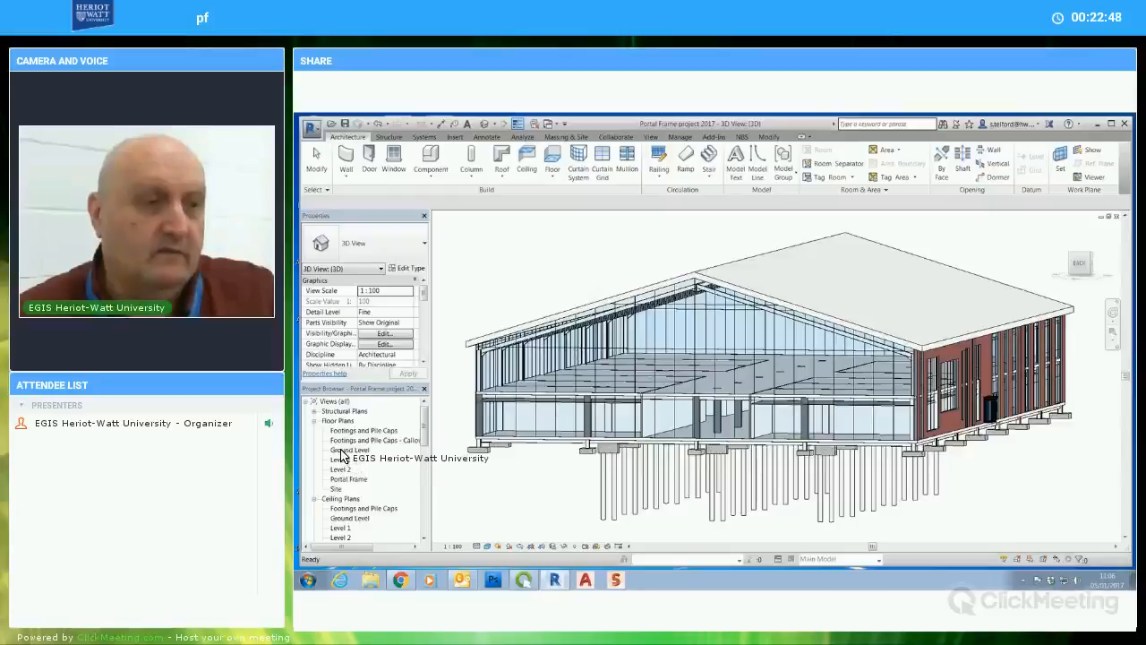
double_click(341, 451)
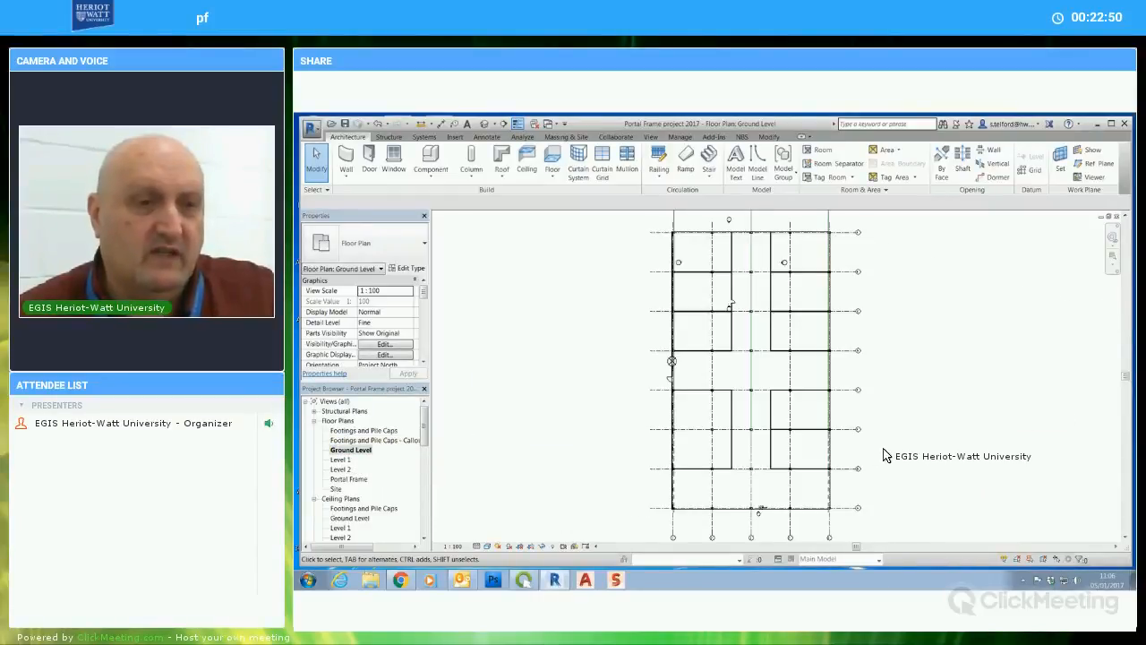
scroll(890, 448, "down", 2)
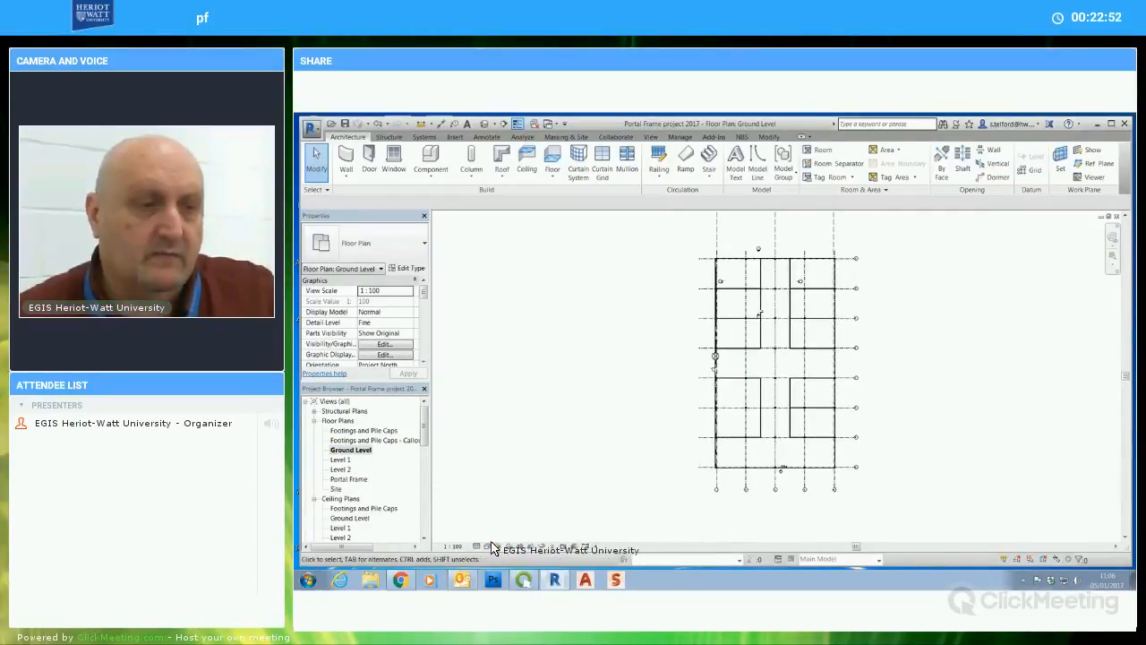
left_click(488, 546)
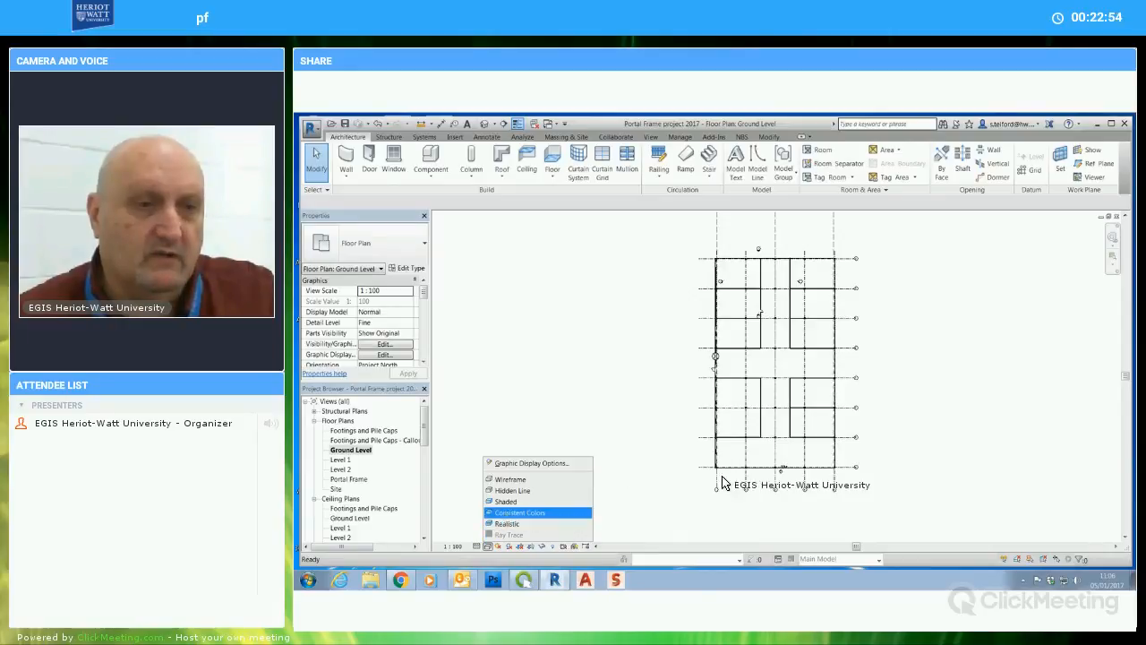
left_click(519, 512)
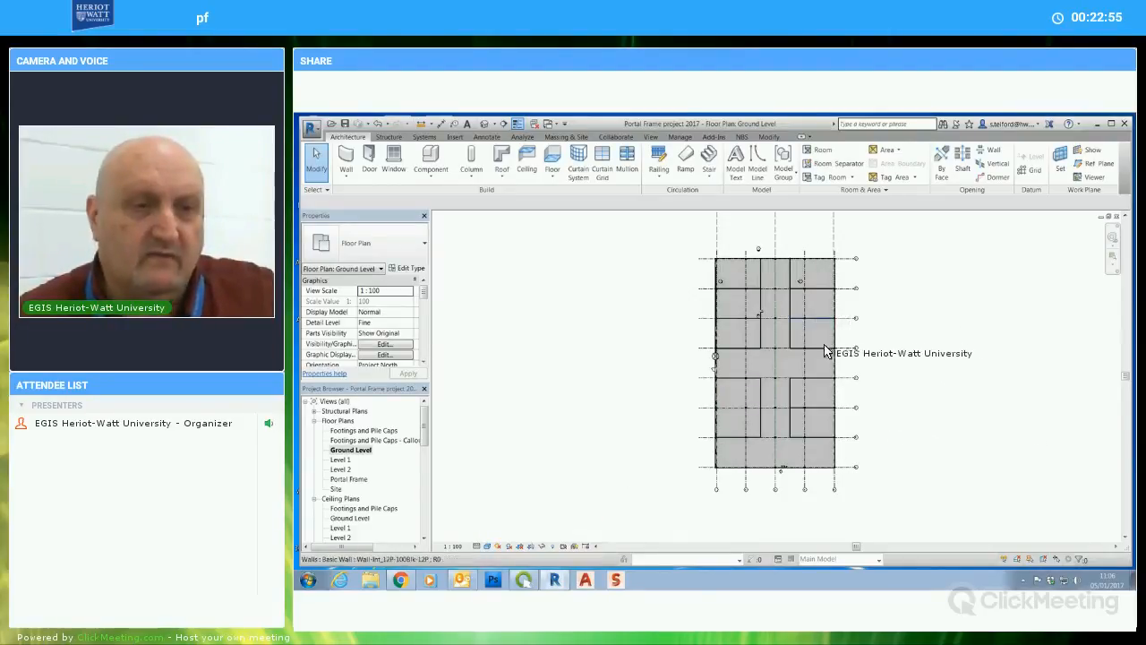
middle_click_drag(854, 345, 852, 346)
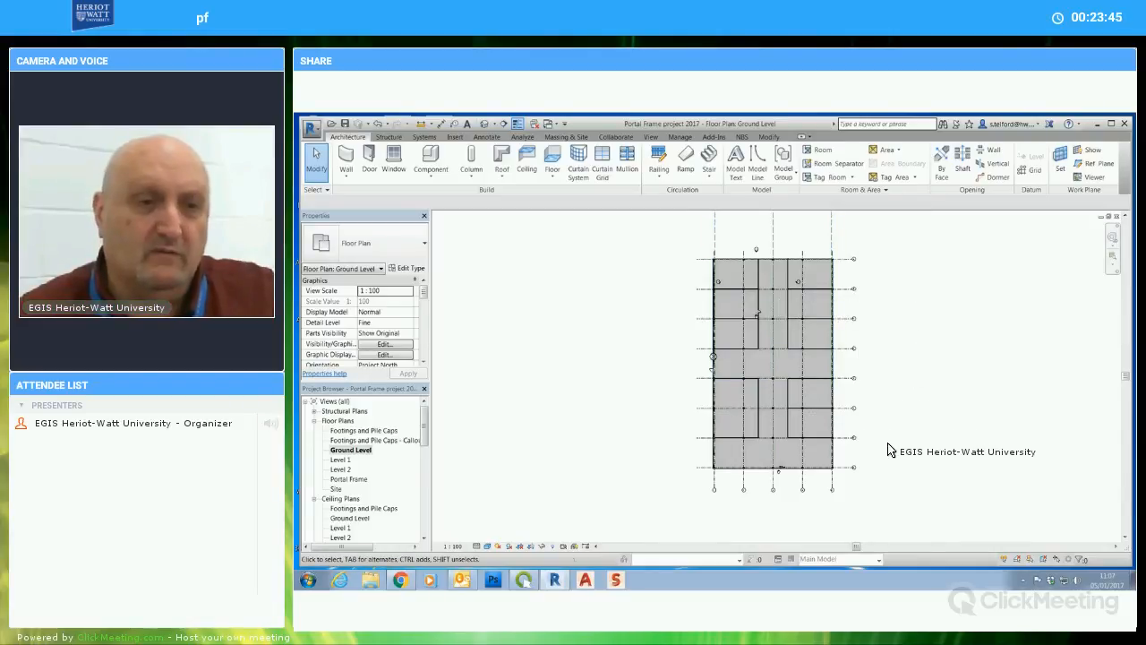
scroll(879, 396, "up", 2)
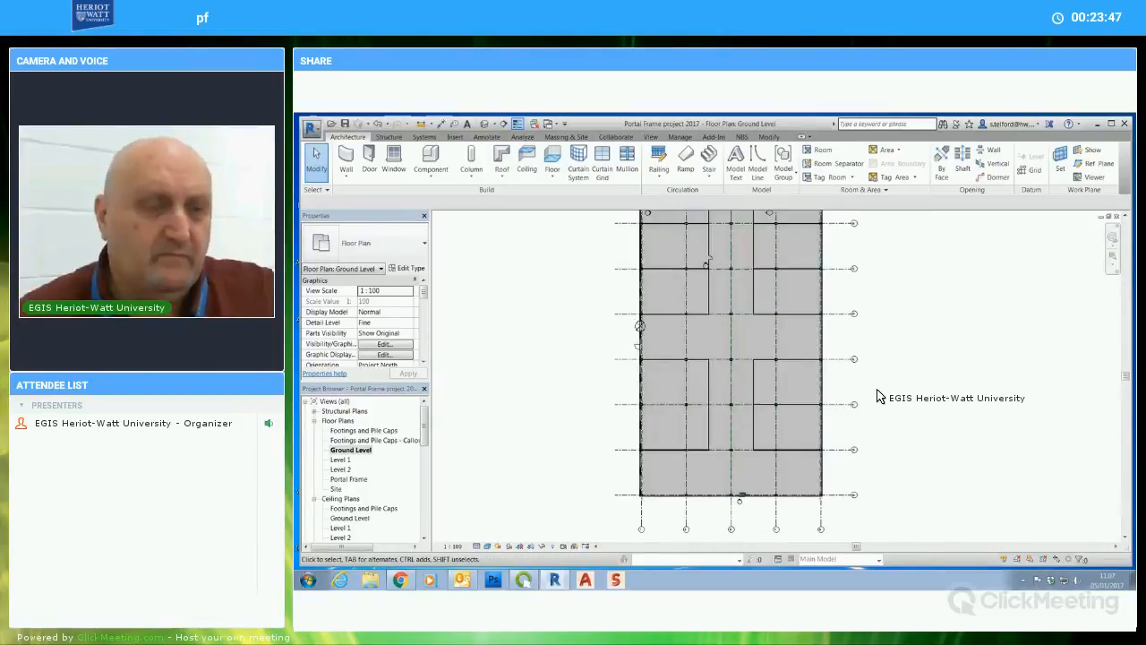
middle_click_drag(878, 389, 900, 424)
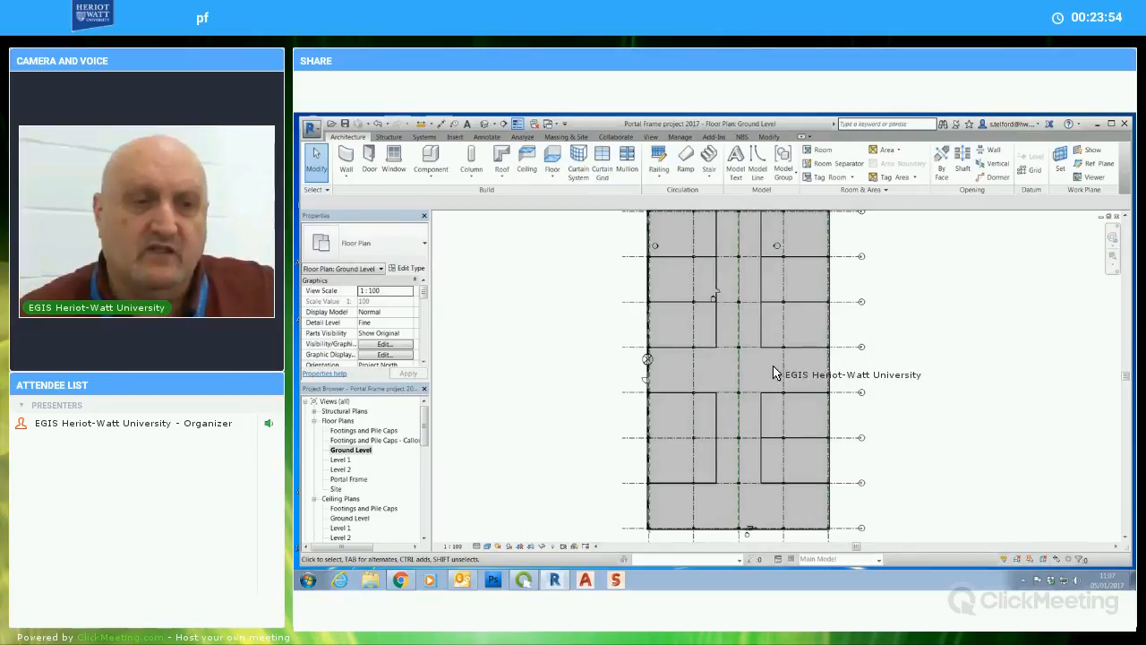
scroll(885, 385, "down", 1)
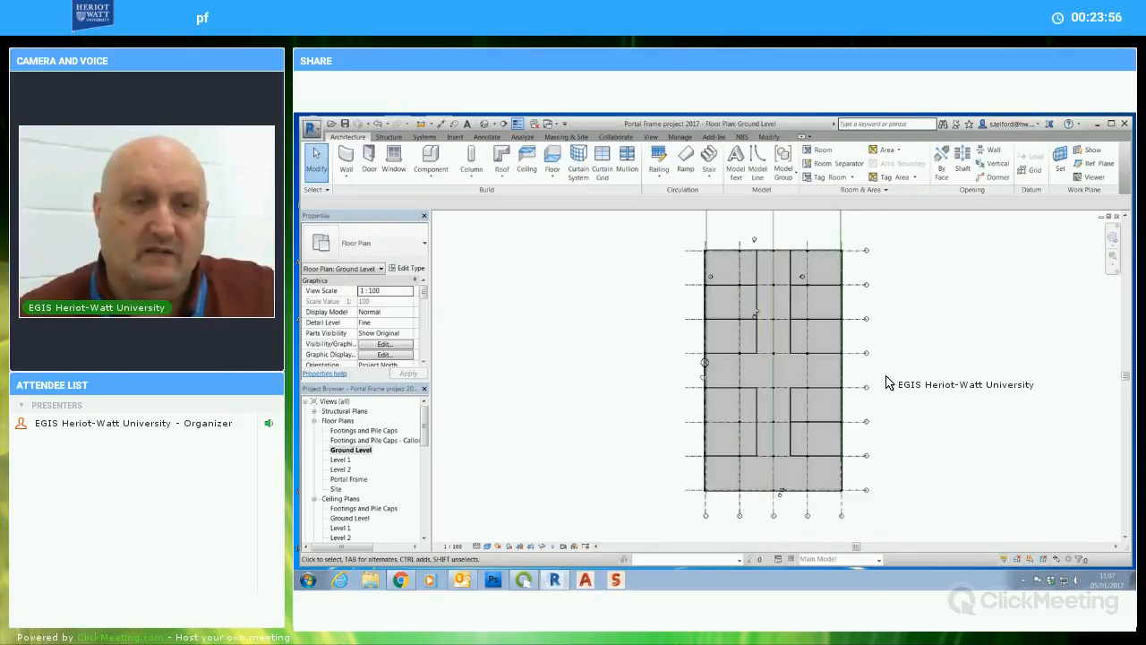
middle_click_drag(886, 392, 880, 369)
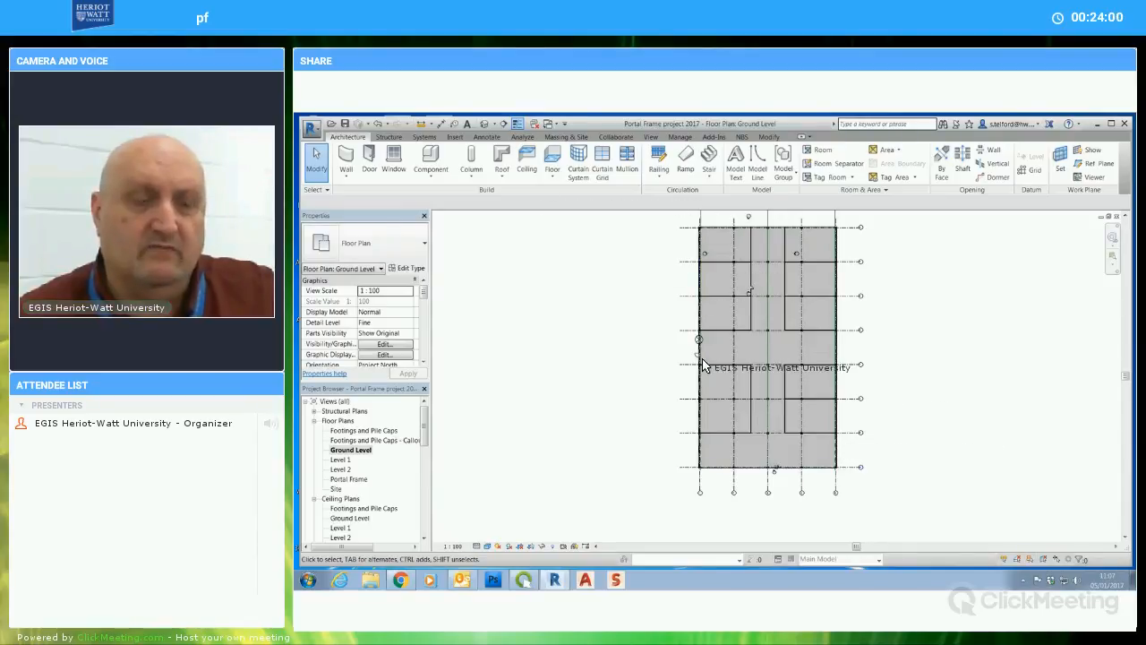
middle_click_drag(895, 424, 872, 412)
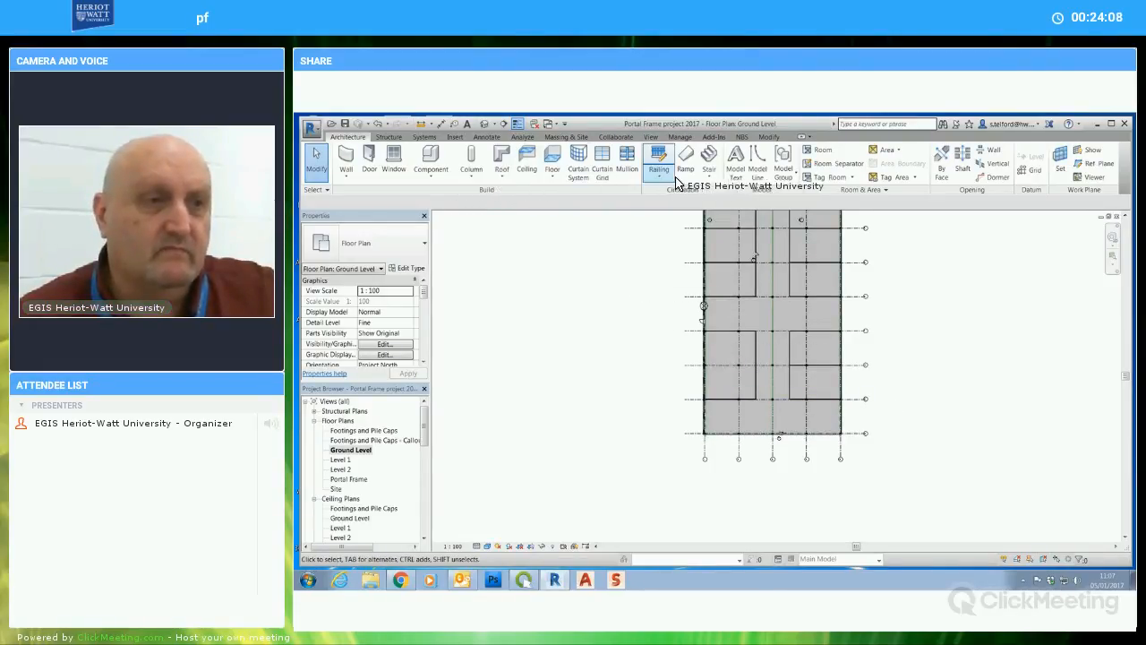
Sketch a two-run U-shaped Private stair from Ground Level to Level 1 in the cross corridor, just inside the revolving-door entrance
left_click(708, 174)
left_click(720, 217)
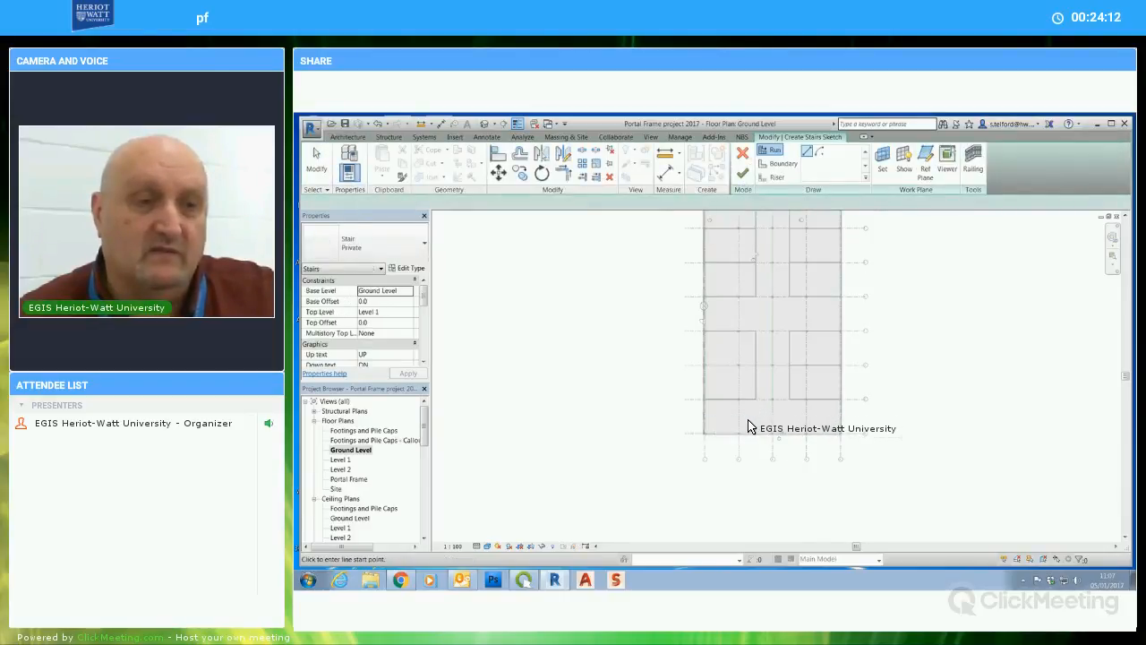
scroll(762, 410, "up", 3)
middle_click_drag(784, 342, 775, 414)
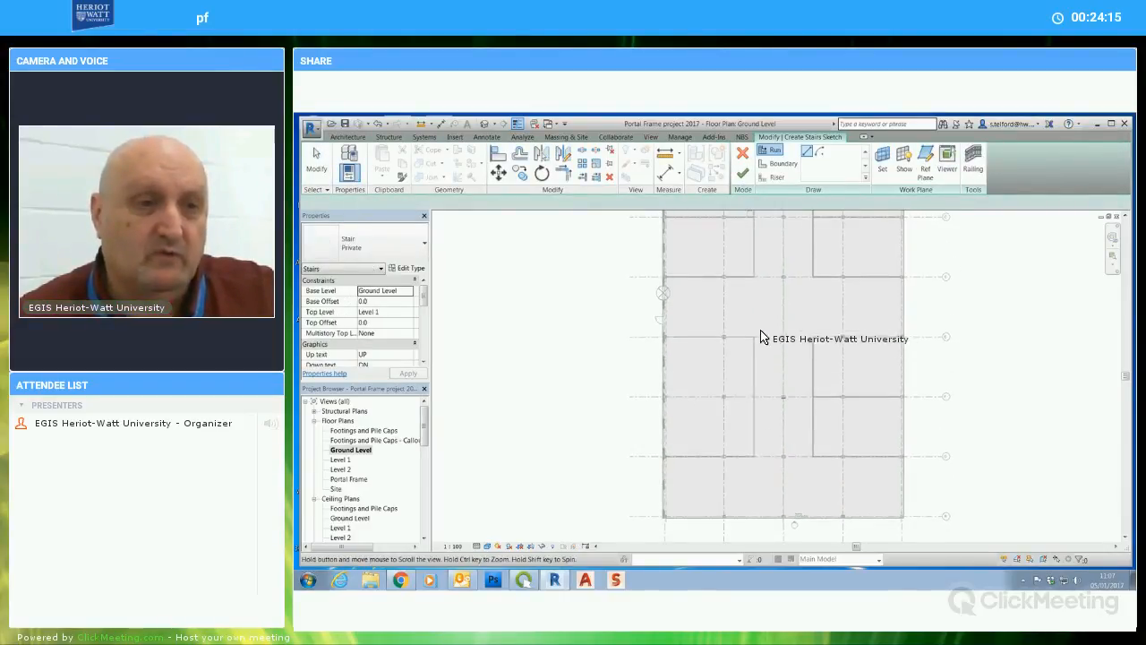
left_click(732, 287)
scroll(775, 294, "up", 2)
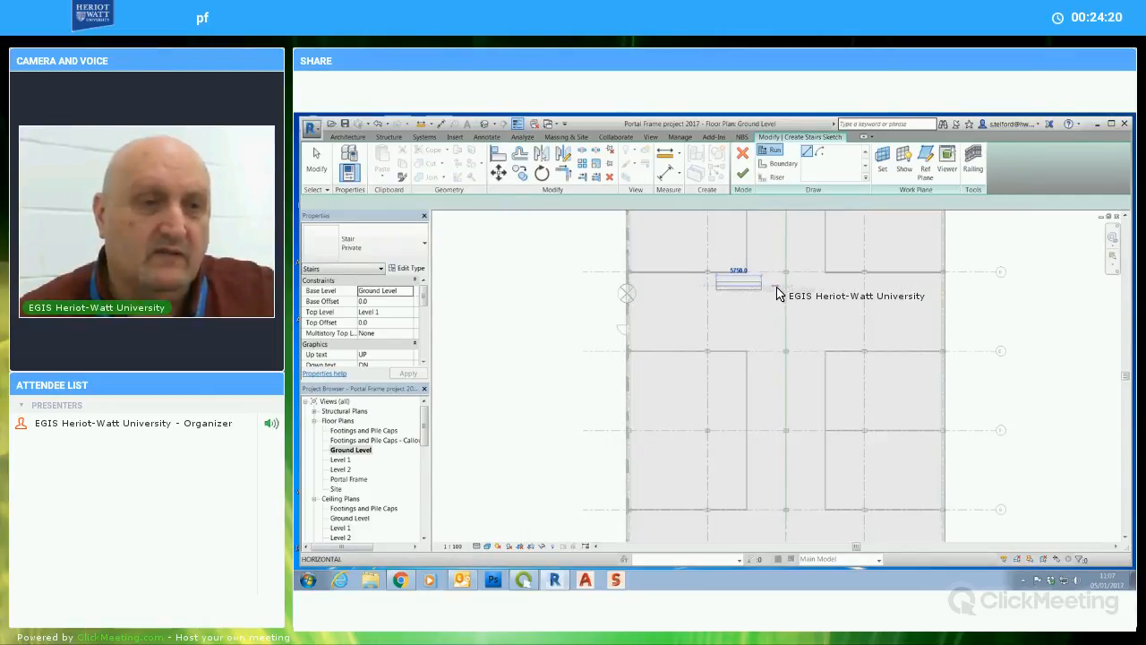
scroll(777, 293, "up", 2)
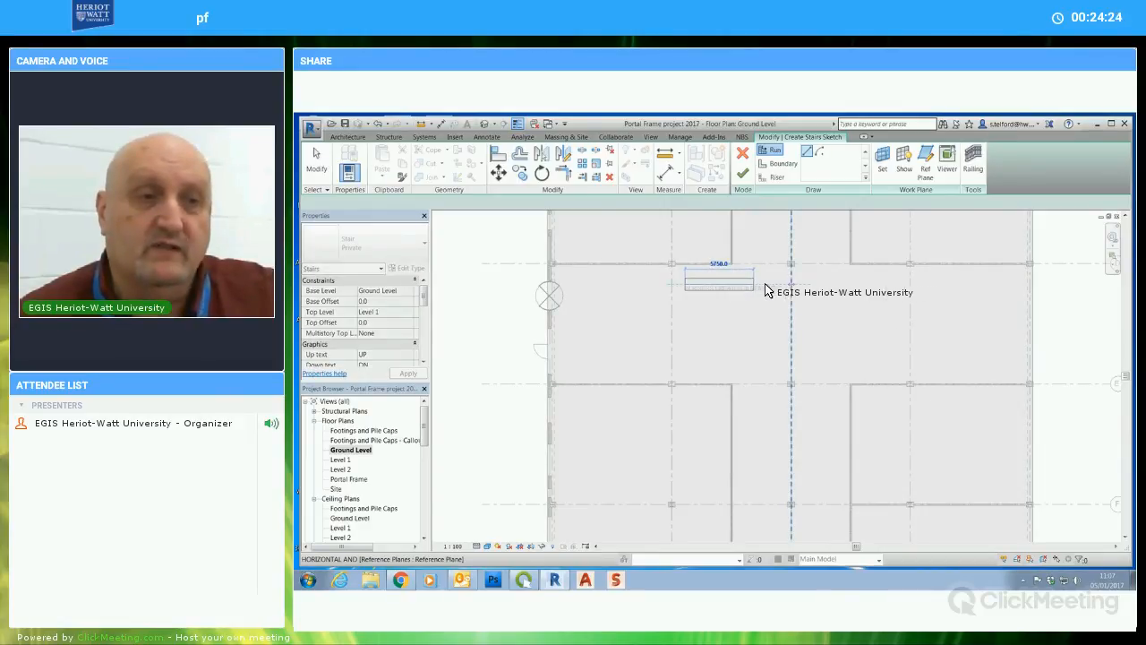
left_click(717, 288)
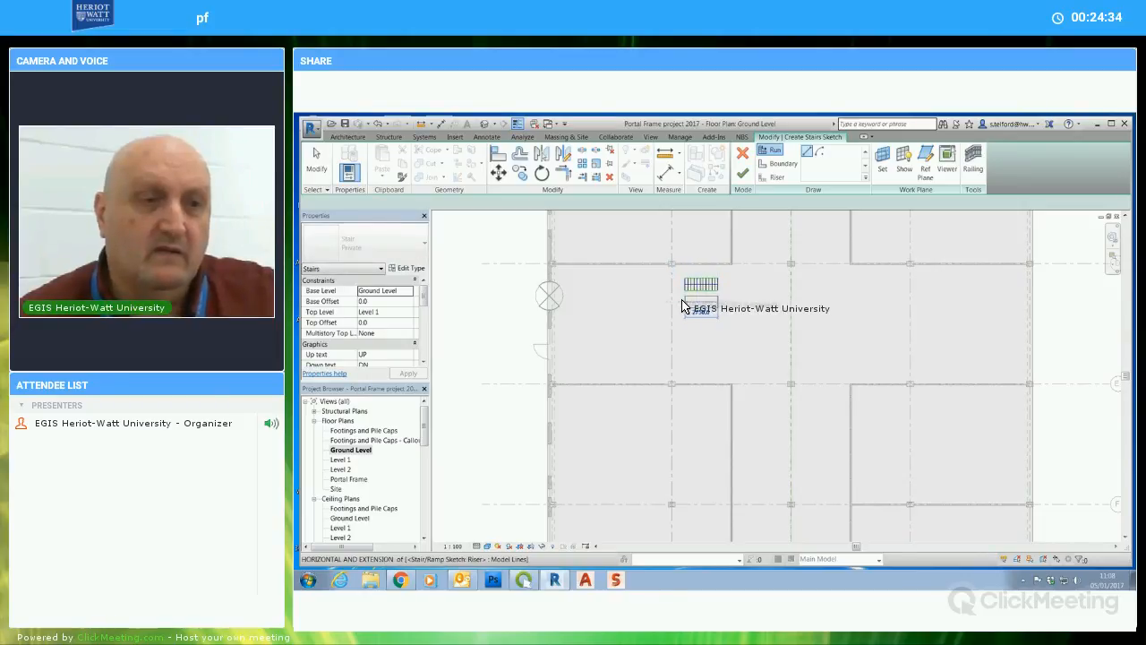
left_click(684, 302)
left_click(742, 173)
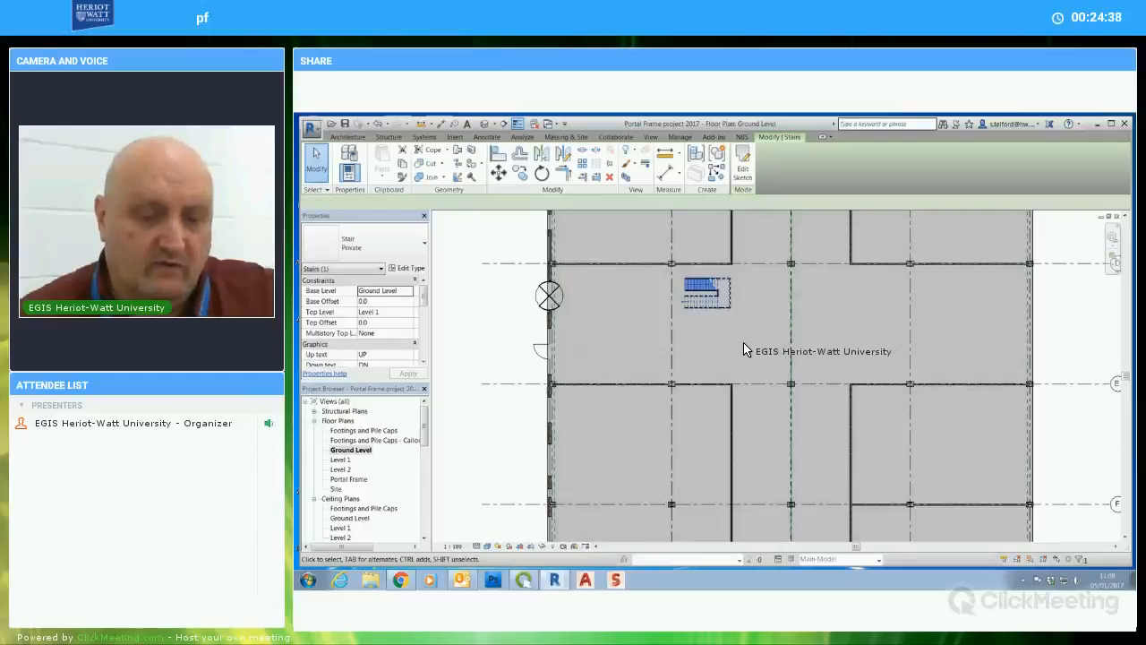
Open the 3d Ground Level view and examine the new stair's position among the rooms from several angles
middle_click_drag(749, 350, 766, 347)
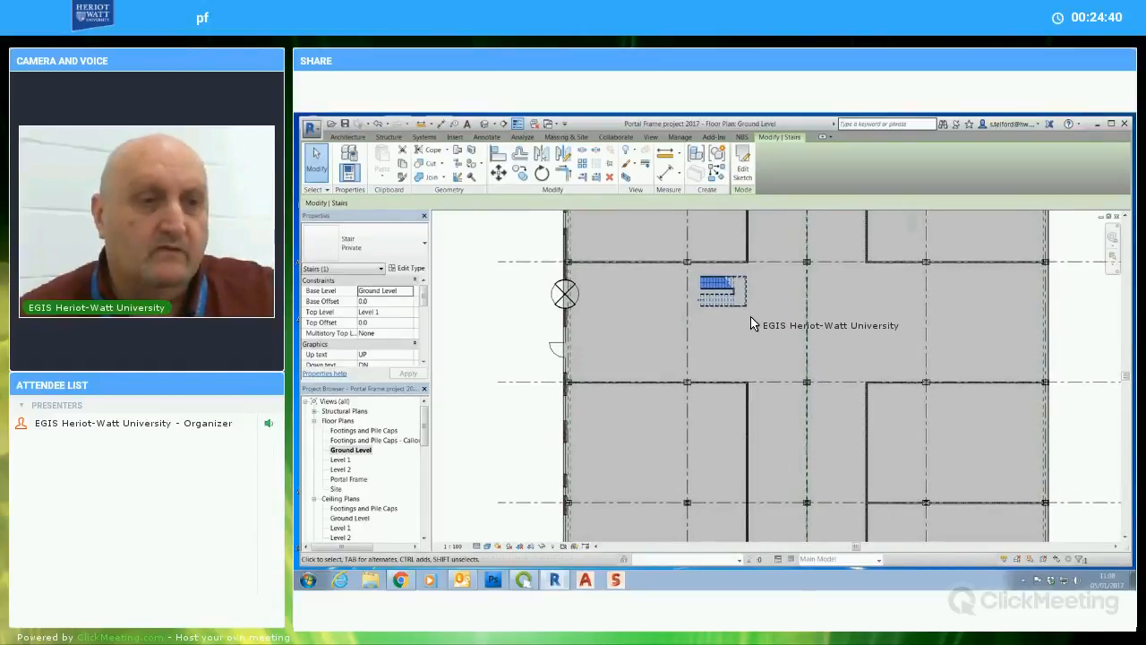
left_click(314, 499)
scroll(371, 470, "down", 3)
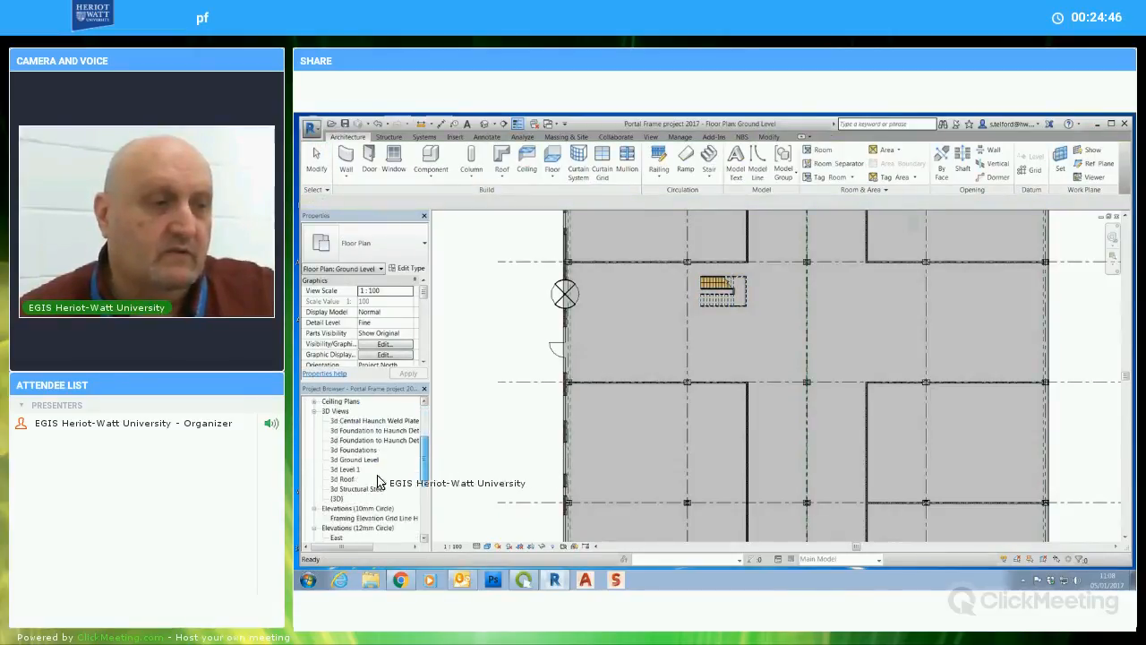
double_click(354, 460)
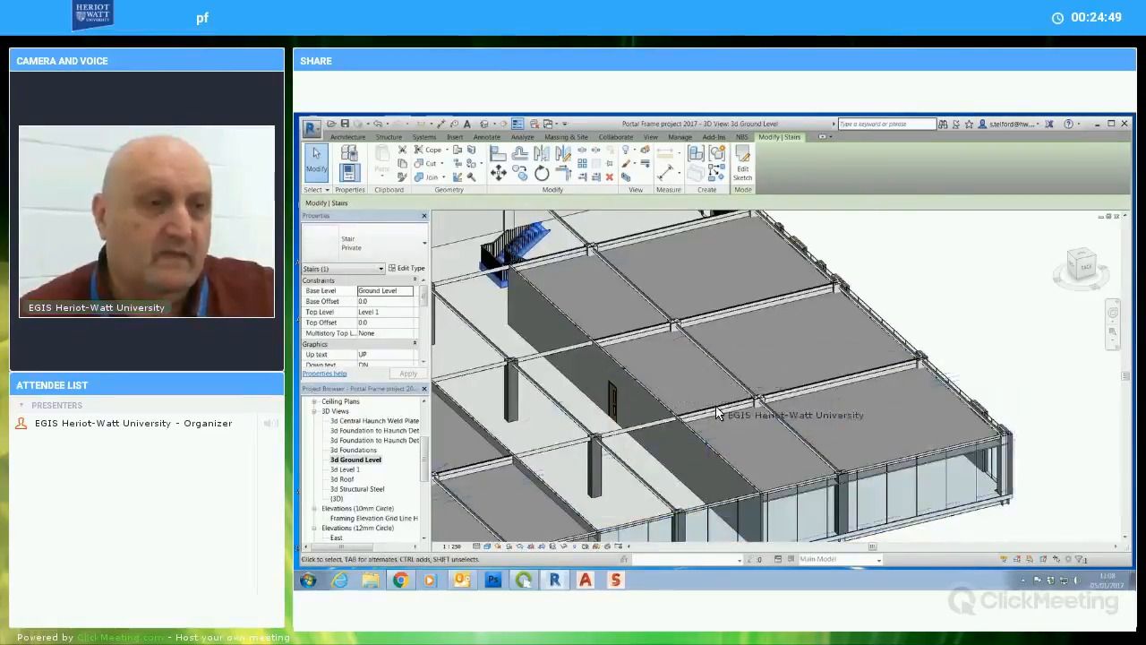
middle_click_drag(555, 313, 767, 366)
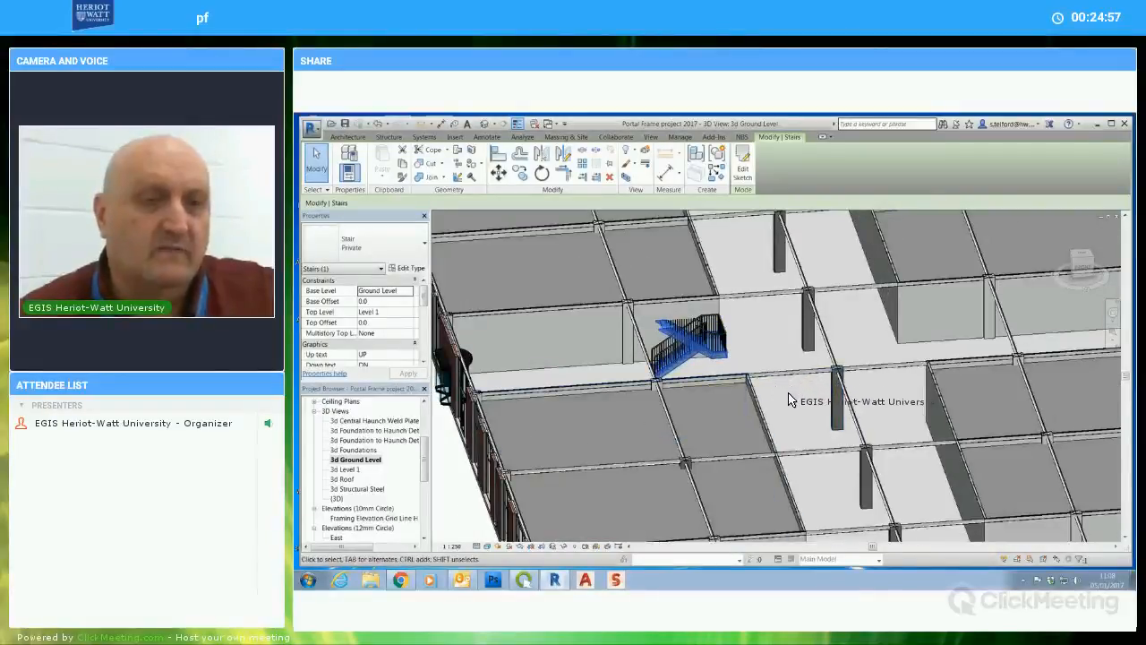
scroll(800, 404, "down", 4)
middle_click_drag(803, 440, 856, 435, "shift")
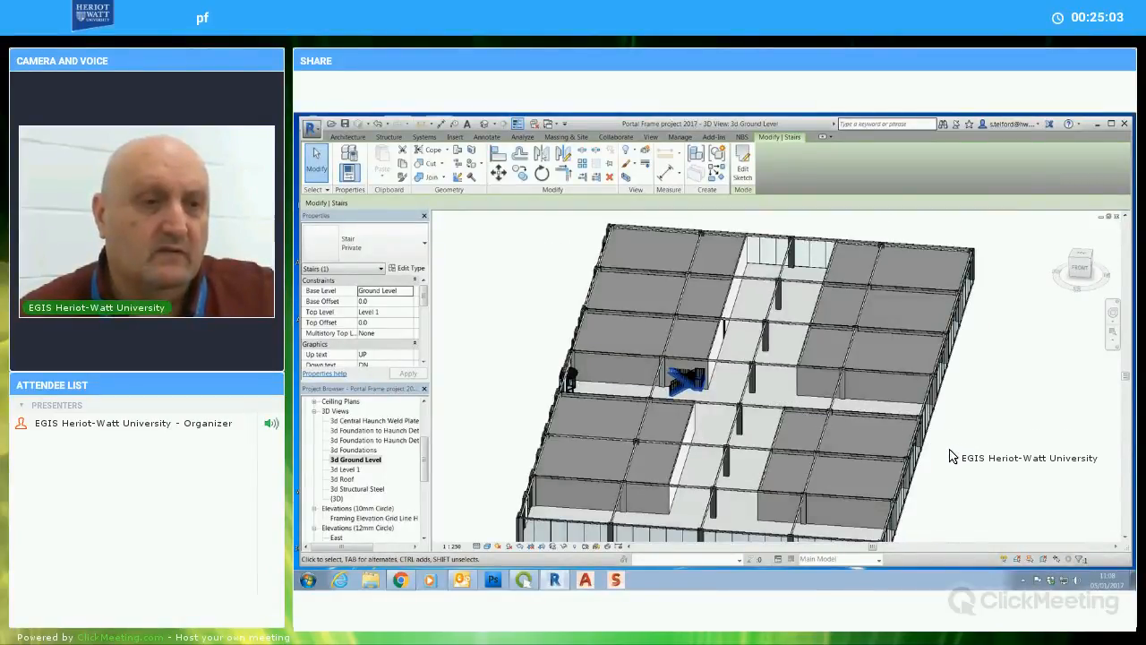
middle_click_drag(950, 450, 945, 463, "shift")
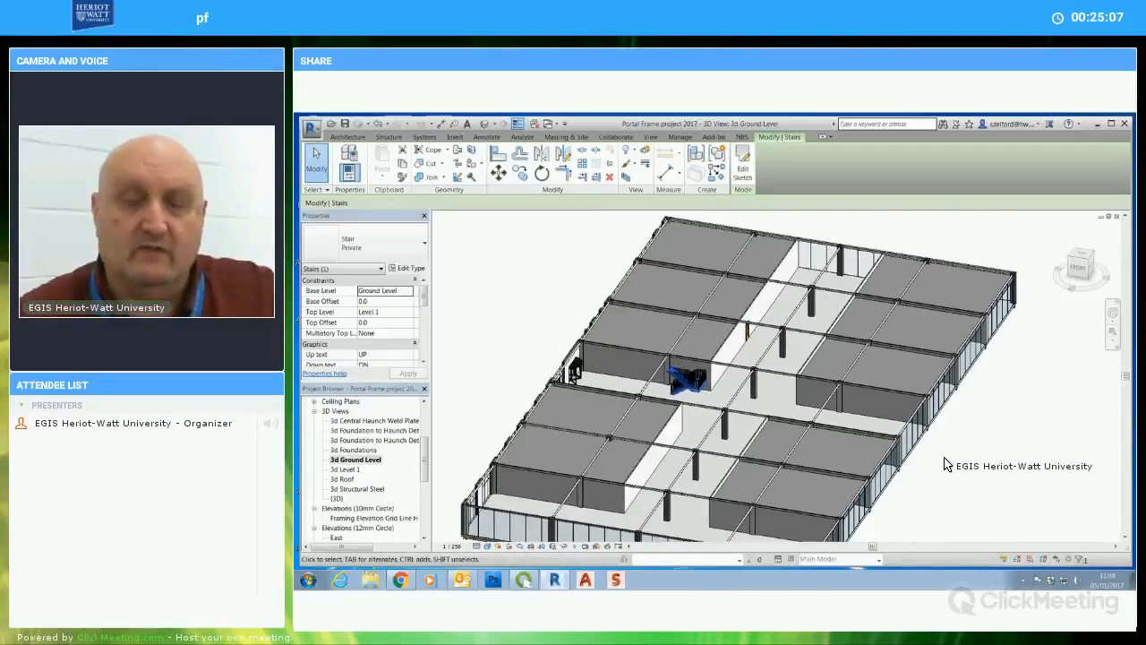